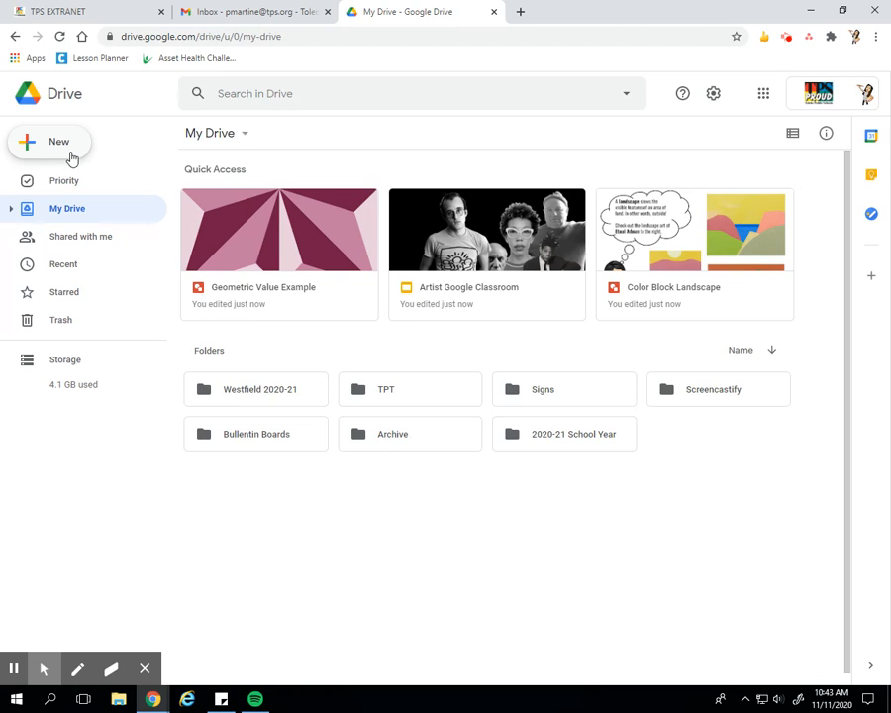
Create a new blank Google Drawings file from Google Drive
{"action": "left_click", "coordinate": [72, 160]}
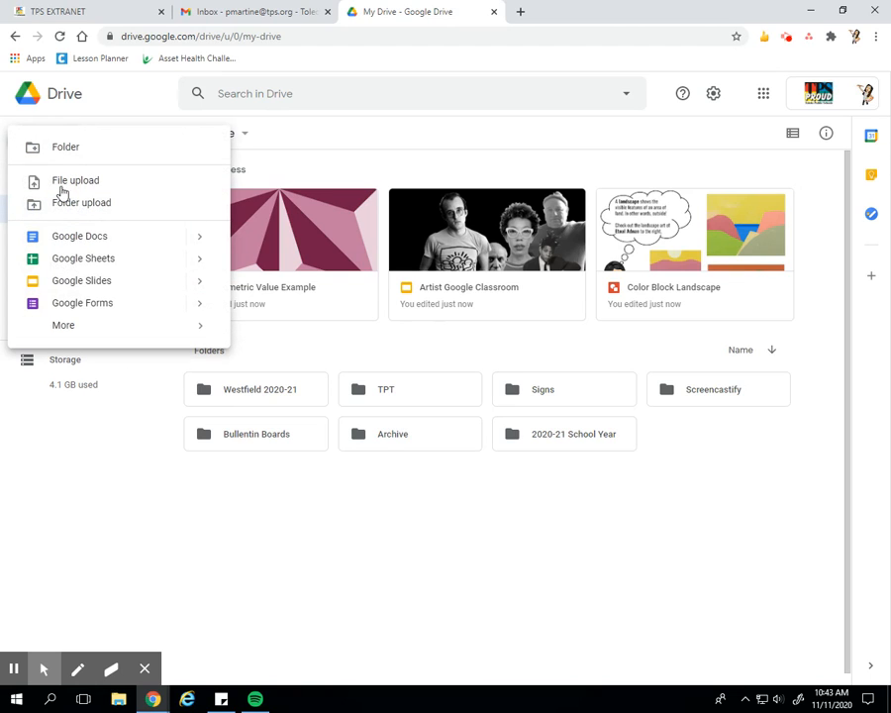
{"action": "mouse_move", "coordinate": [94, 334]}
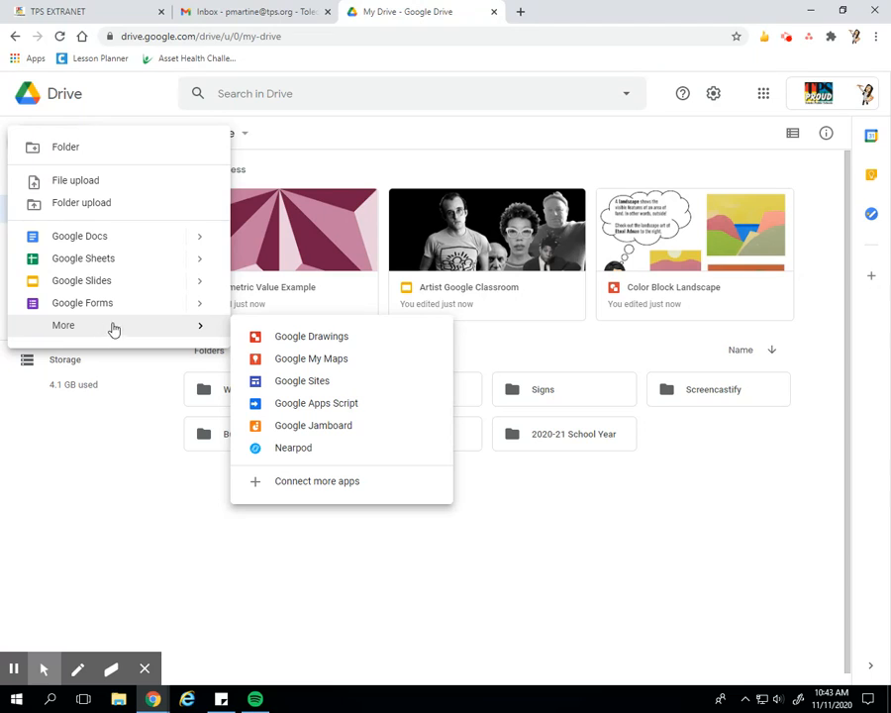
{"action": "left_click", "coordinate": [289, 340]}
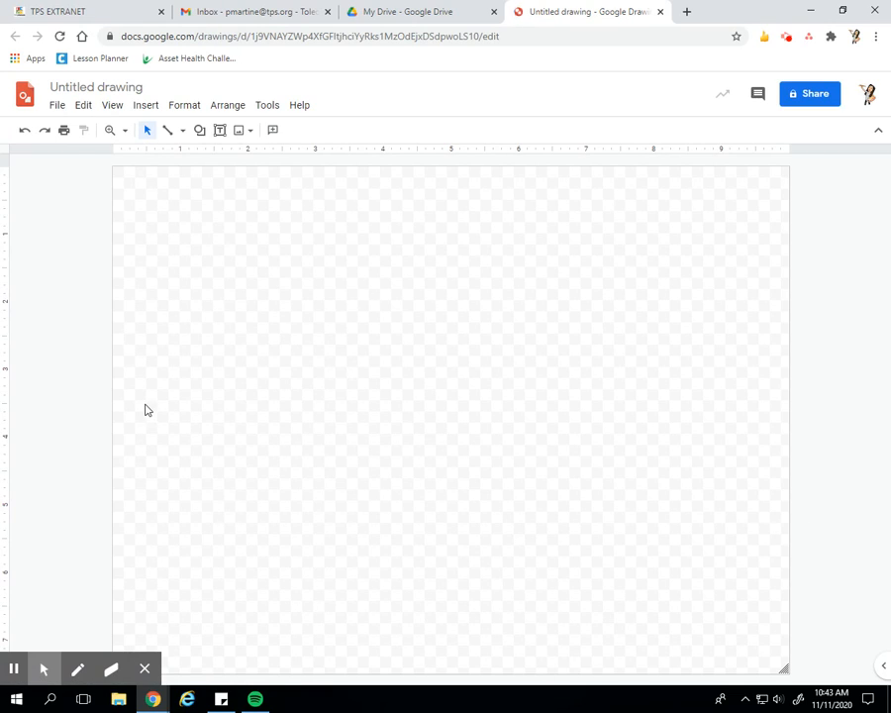
Title the untitled drawing "Mosaic _" followed by the teacher's name
{"action": "left_click", "coordinate": [102, 84]}
{"action": "type", "text": "Moscia"}
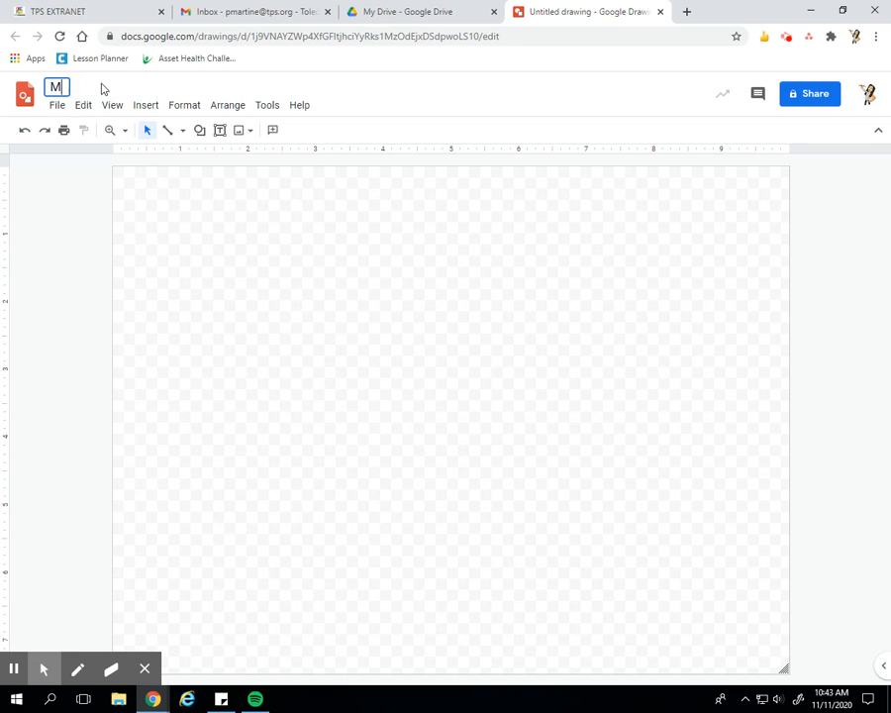
{"action": "key", "text": "BackSpace"}
{"action": "key", "text": "BackSpace"}
{"action": "key", "text": "BackSpace"}
{"action": "type", "text": "aci"}
{"action": "key", "text": "BackSpace"}
{"action": "key", "text": "BackSpace"}
{"action": "key", "text": "BackSpace"}
{"action": "type", "text": "aic _ Mrs. Martinez"}
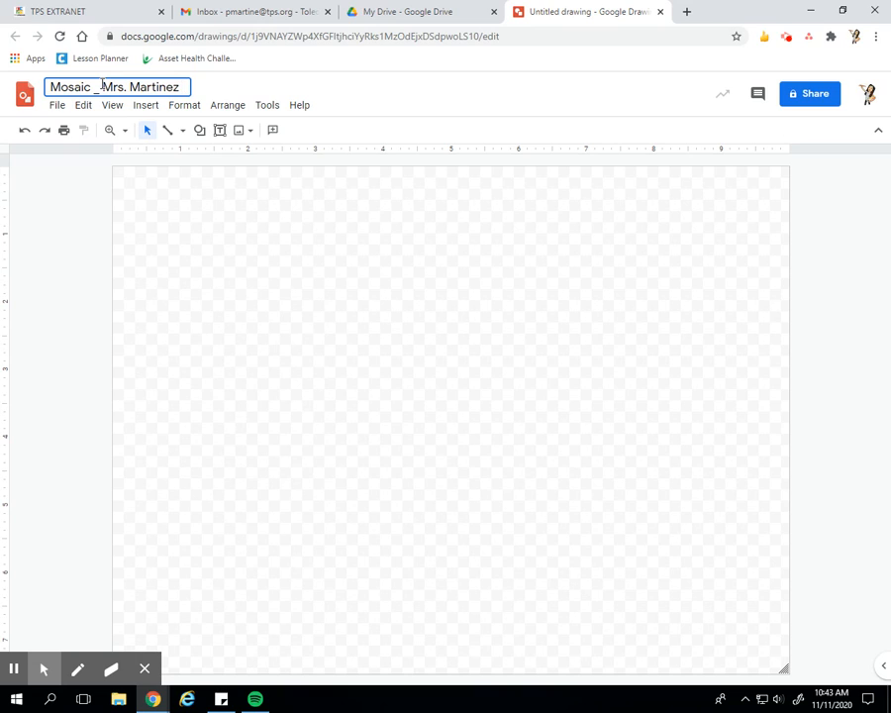
{"action": "left_click", "coordinate": [80, 301]}
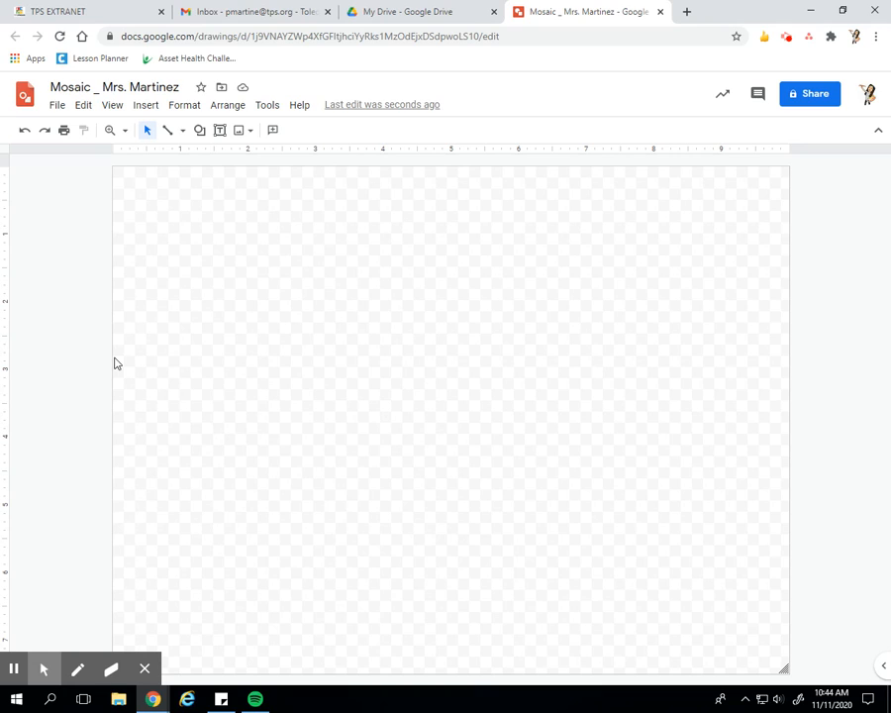
Start inserting an image from the web and search for "skull"
{"action": "left_click", "coordinate": [155, 108]}
{"action": "mouse_move", "coordinate": [148, 134]}
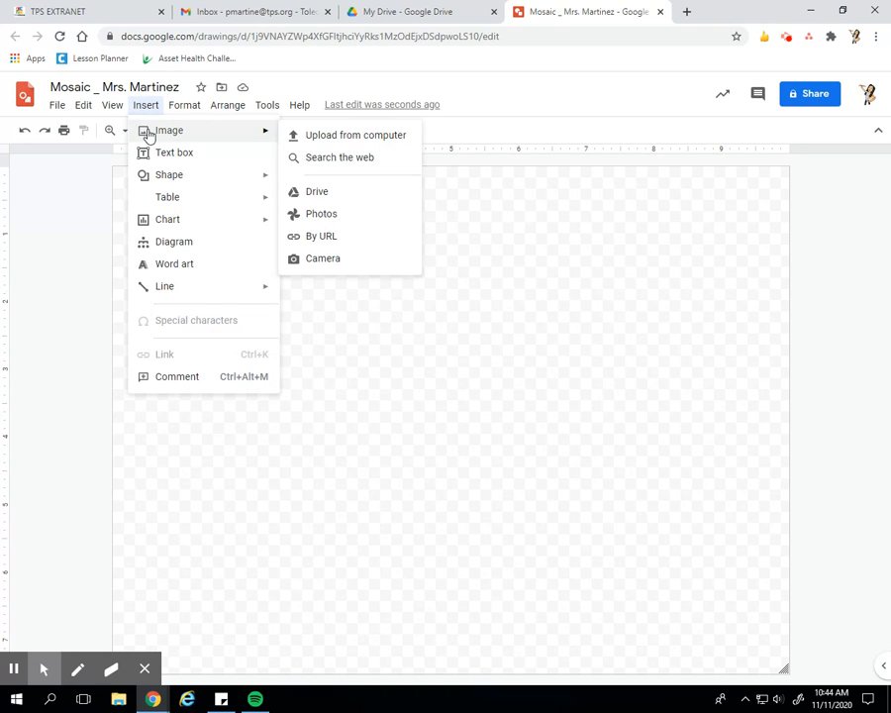
{"action": "left_click", "coordinate": [331, 166]}
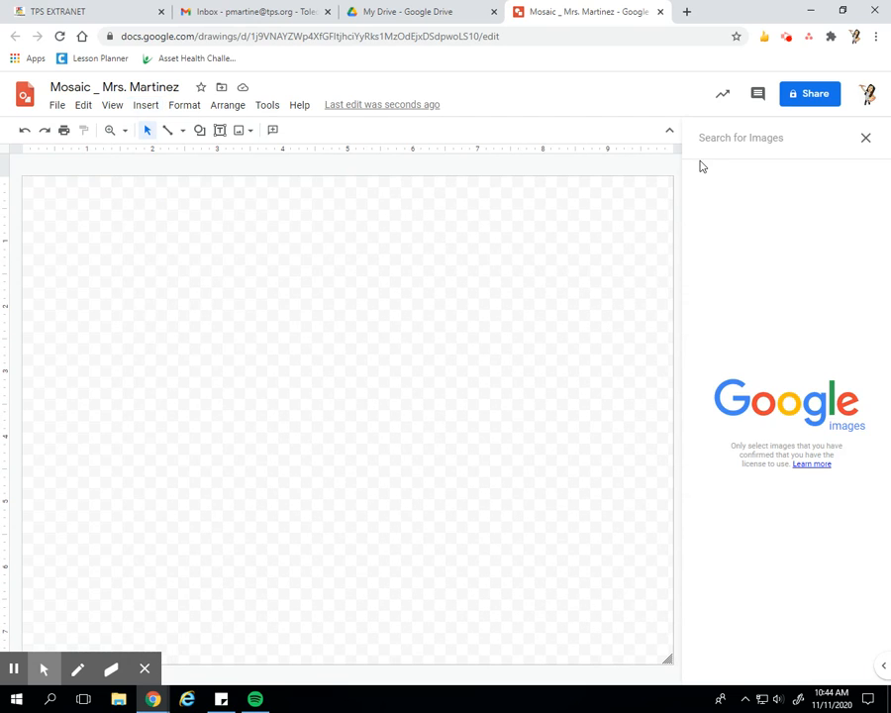
{"action": "type", "text": "skull"}
{"action": "key", "text": "Return"}
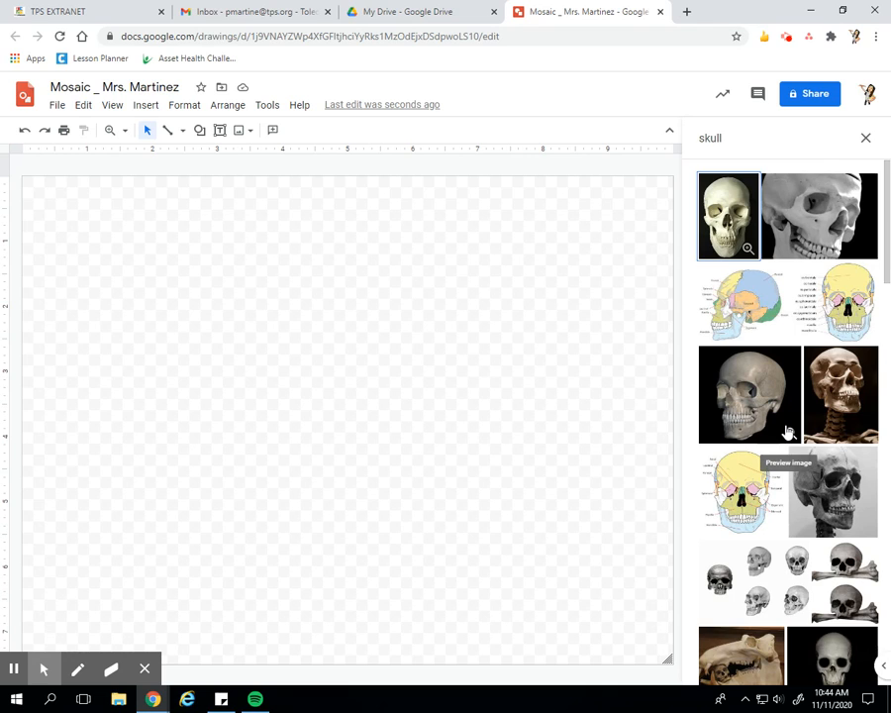
Insert the beige, front-facing skull on a plain background from the image results into the drawing
{"action": "scroll", "coordinate": [787, 431], "scroll_direction": "down", "scroll_amount": 5}
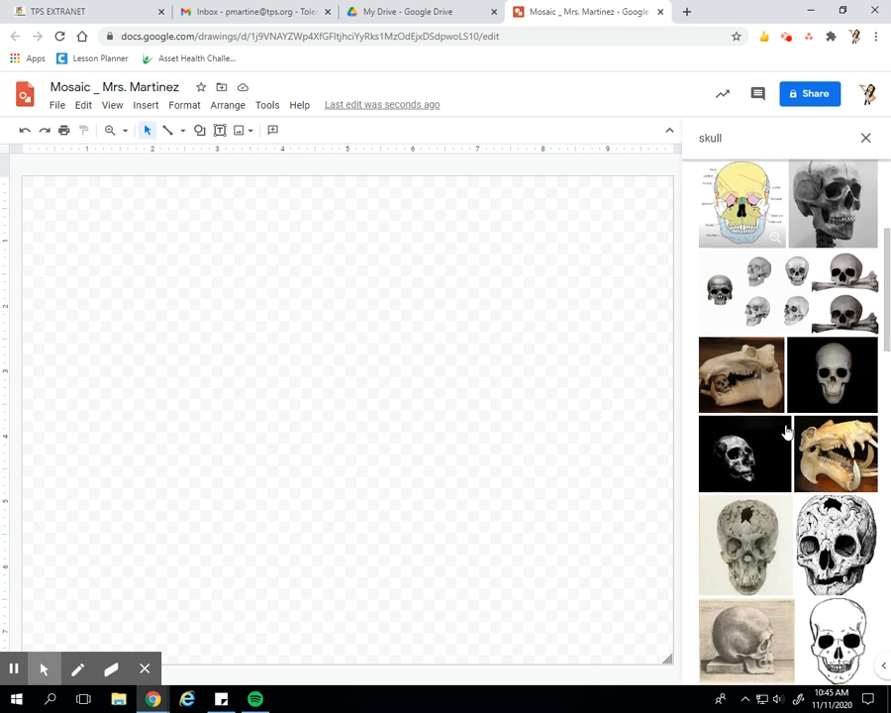
{"action": "scroll", "coordinate": [782, 425], "scroll_direction": "down", "scroll_amount": 2}
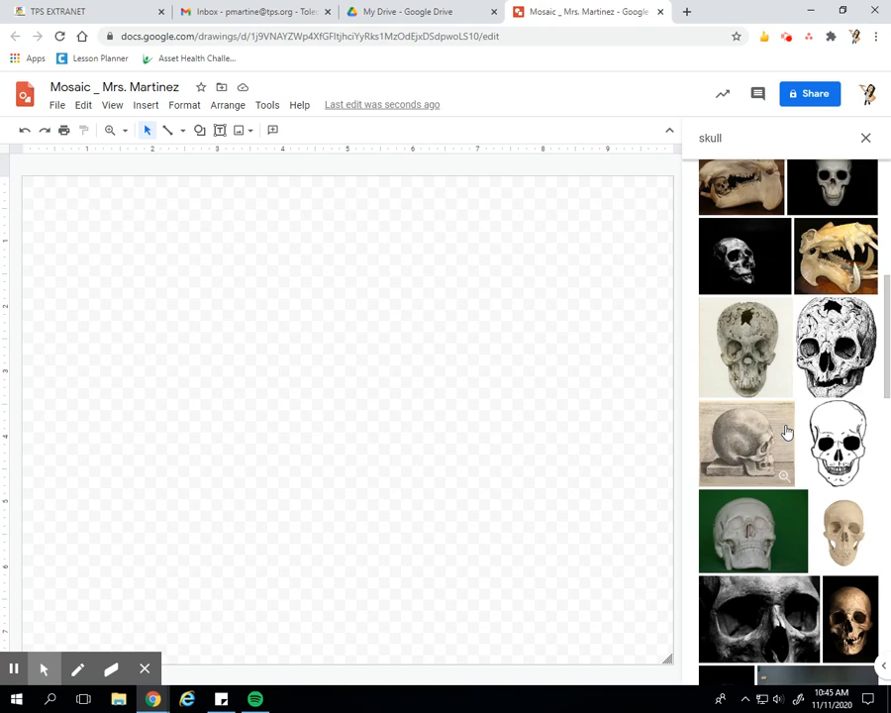
{"action": "scroll", "coordinate": [787, 432], "scroll_direction": "down", "scroll_amount": 2}
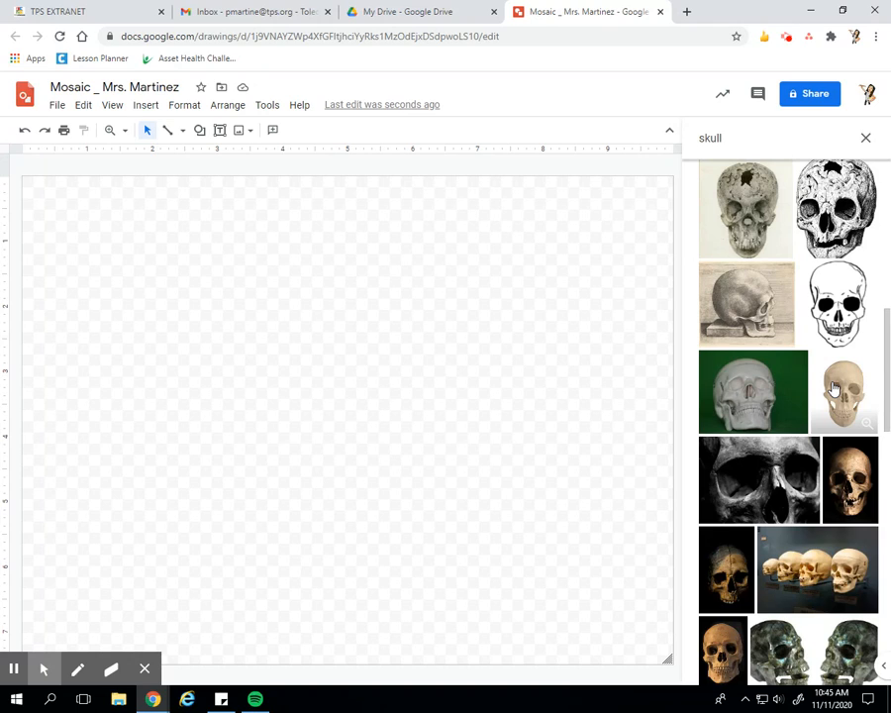
{"action": "left_click", "coordinate": [833, 389]}
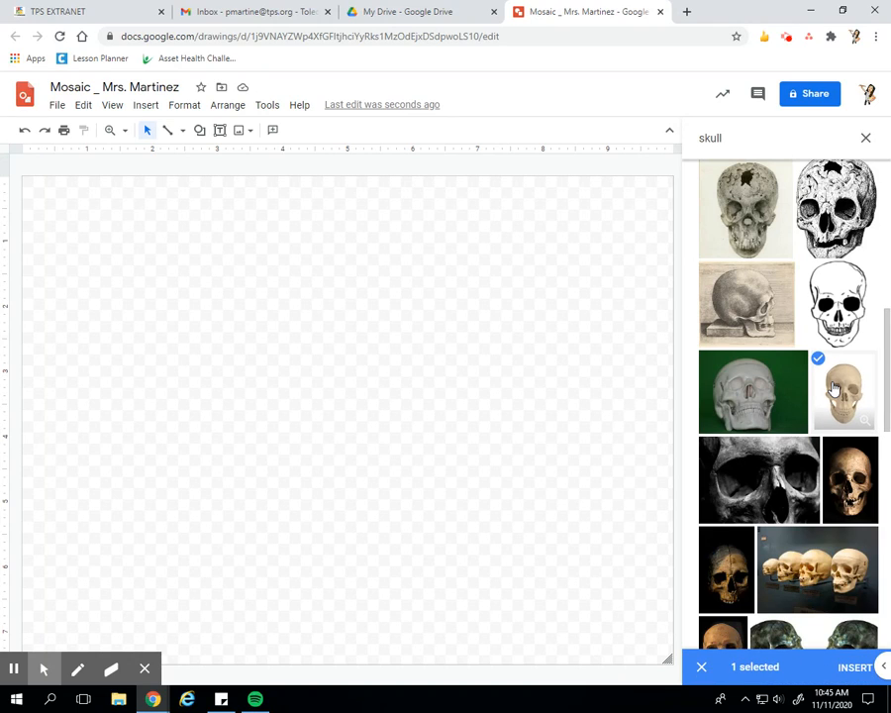
{"action": "left_click", "coordinate": [843, 667]}
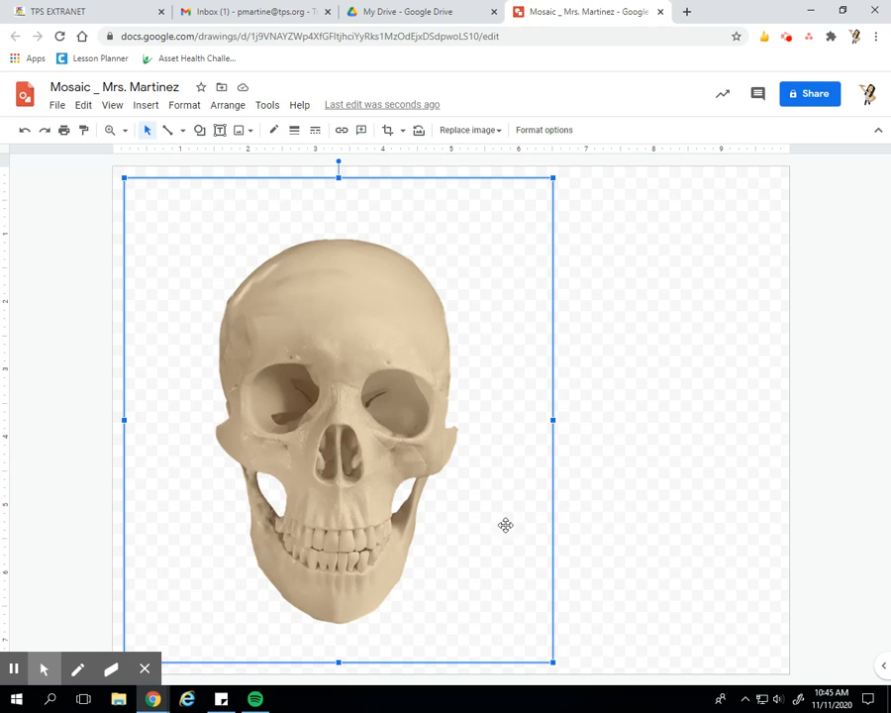
Crop the empty margins on all four sides of the skull image so the frame fits closely around the skull
{"action": "left_click", "coordinate": [387, 138]}
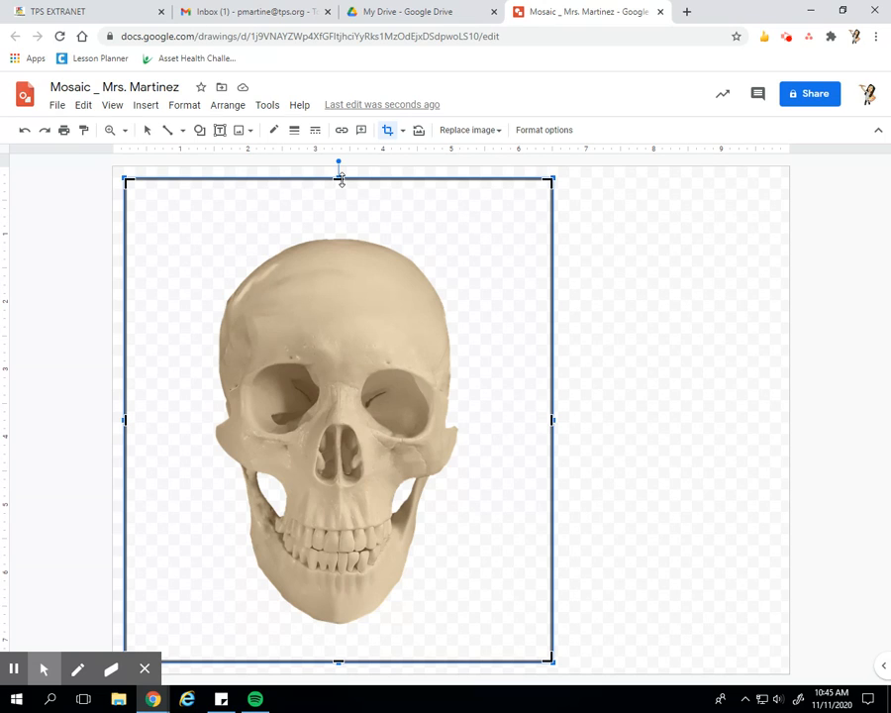
{"action": "left_click_drag", "start_coordinate": [341, 179], "coordinate": [332, 233]}
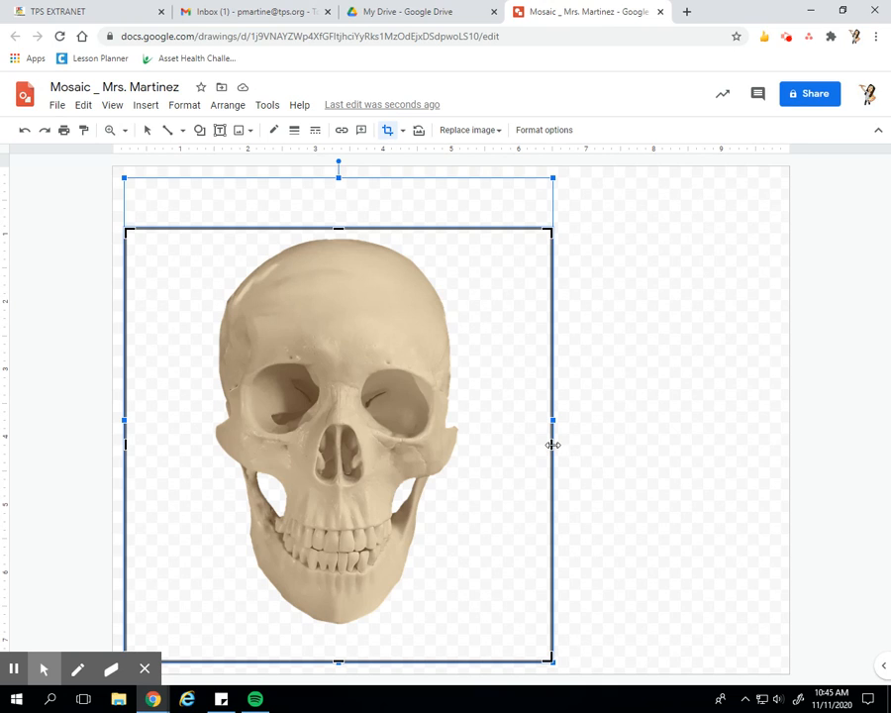
{"action": "left_click_drag", "start_coordinate": [552, 444], "coordinate": [462, 442]}
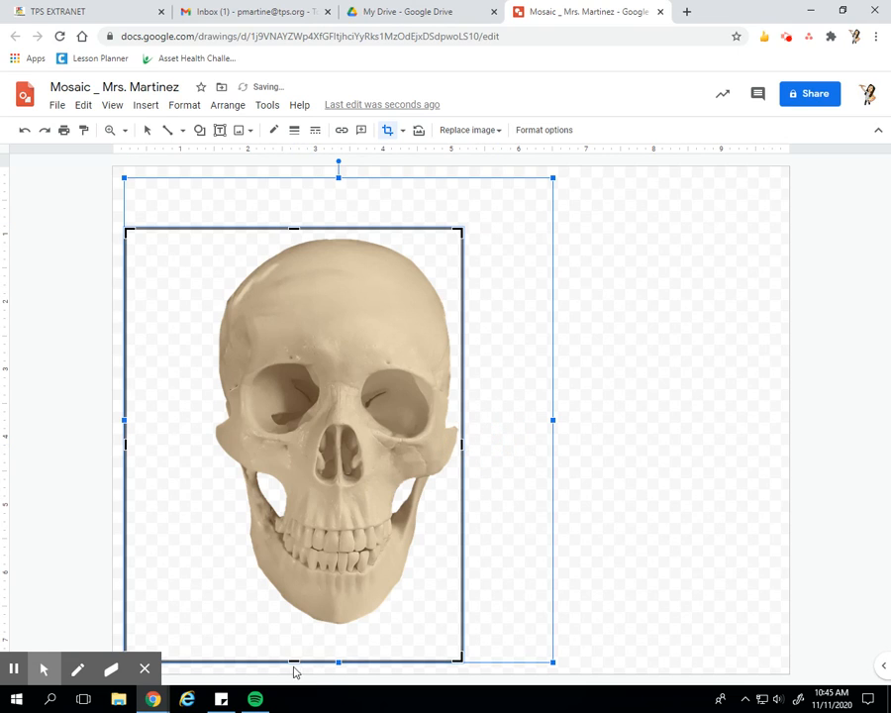
{"action": "left_click_drag", "start_coordinate": [291, 663], "coordinate": [292, 625]}
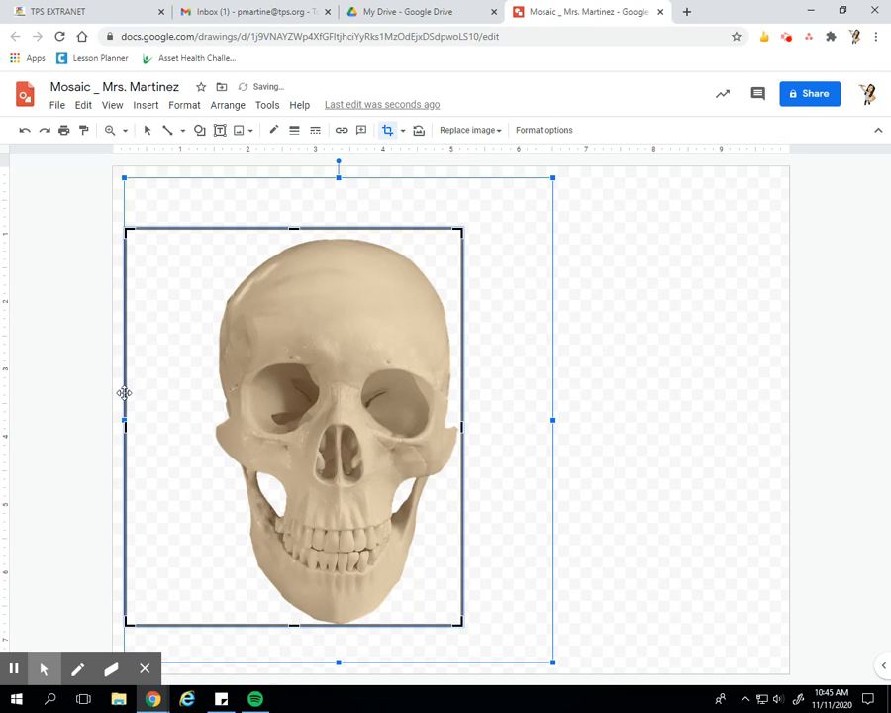
{"action": "left_click_drag", "start_coordinate": [126, 425], "coordinate": [209, 442]}
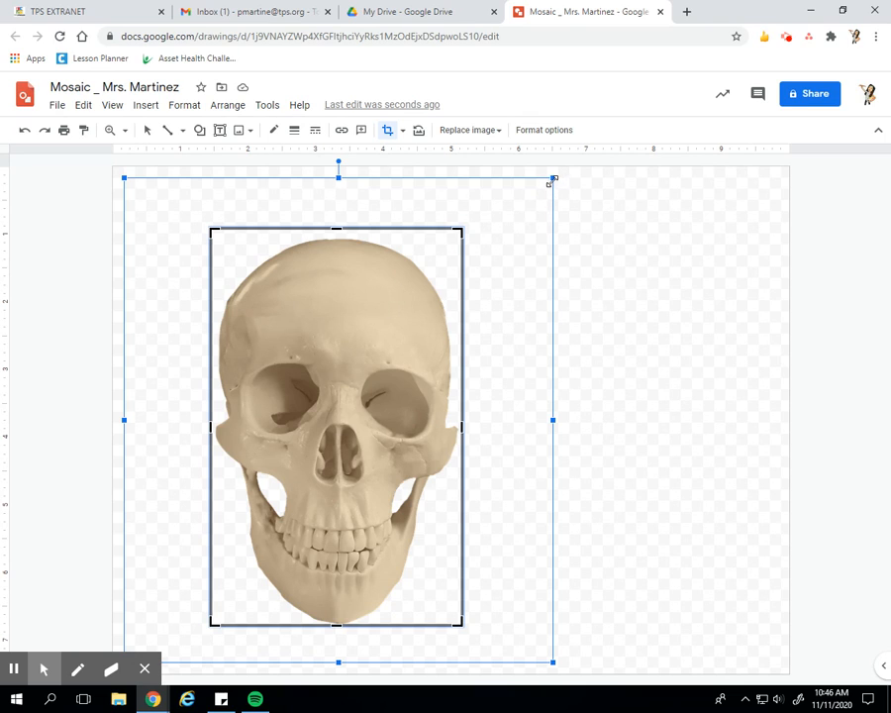
{"action": "left_click_drag", "start_coordinate": [552, 180], "coordinate": [507, 227]}
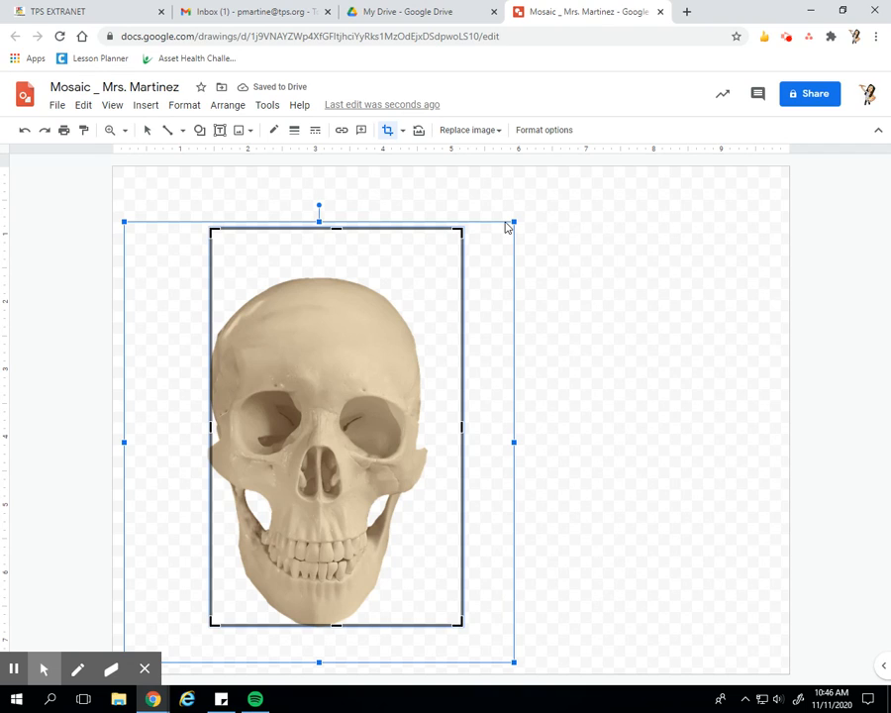
{"action": "left_click", "coordinate": [22, 133]}
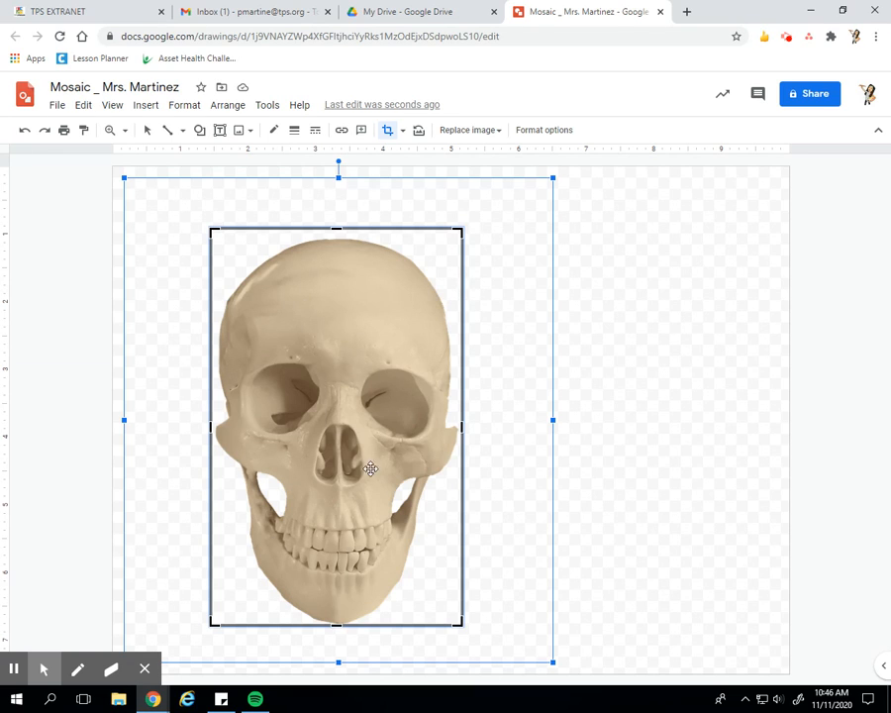
{"action": "left_click", "coordinate": [387, 131]}
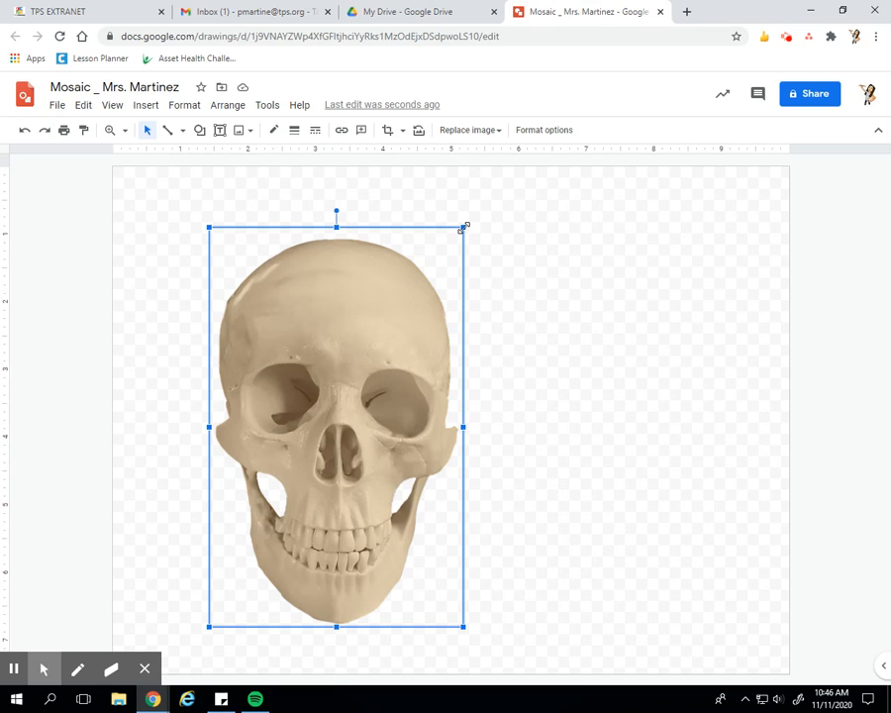
Enlarge the cropped skull image proportionally until it spans the full height of the canvas
{"action": "left_click_drag", "start_coordinate": [462, 228], "coordinate": [501, 193]}
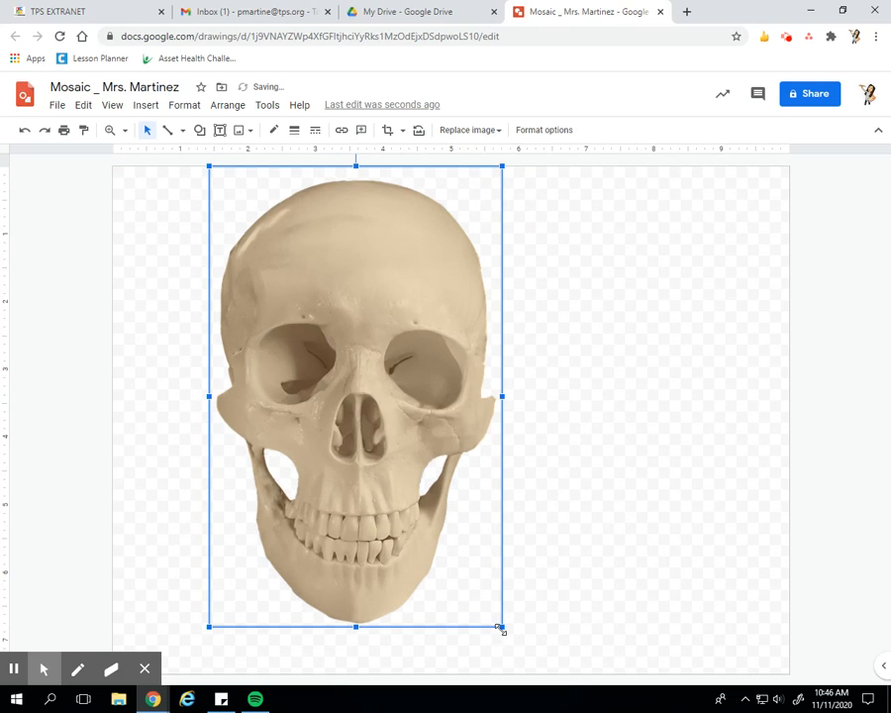
{"action": "left_click_drag", "start_coordinate": [501, 626], "coordinate": [527, 675]}
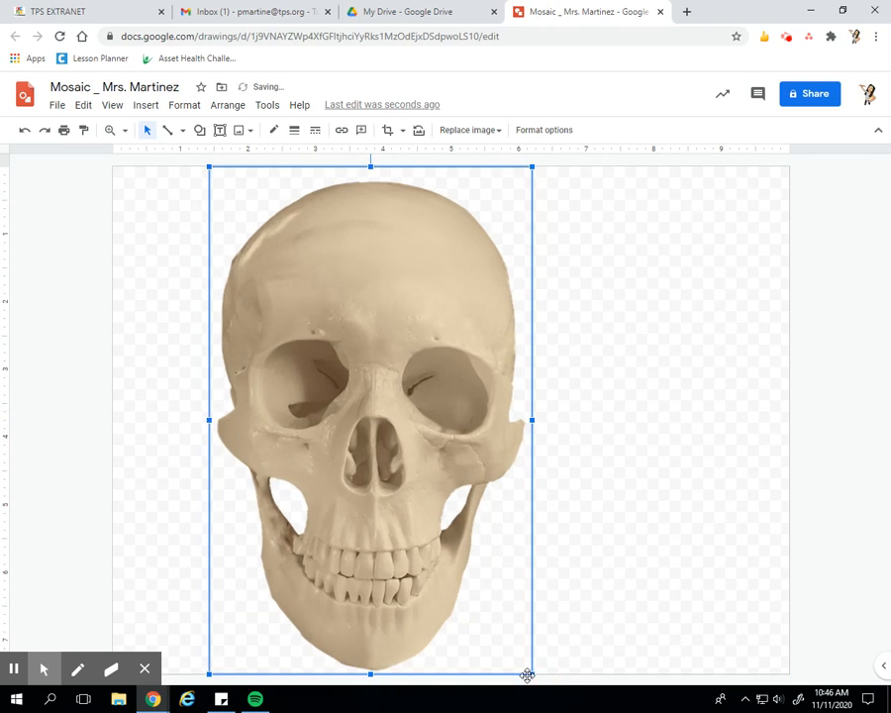
{"action": "left_click", "coordinate": [610, 340]}
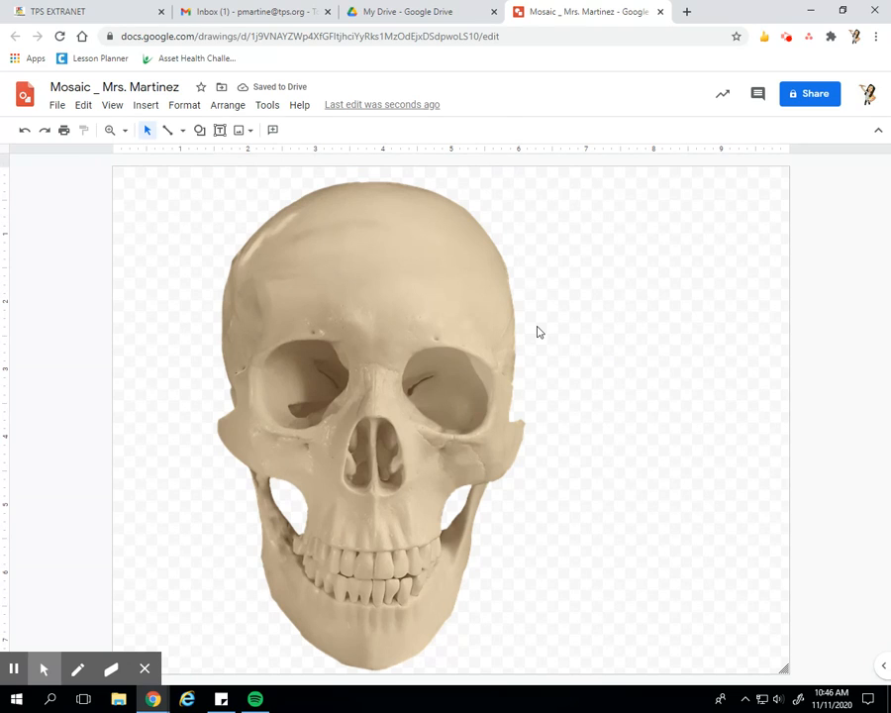
Move the skull image to just left of the canvas centre and shift it up slightly
{"action": "left_click", "coordinate": [365, 321]}
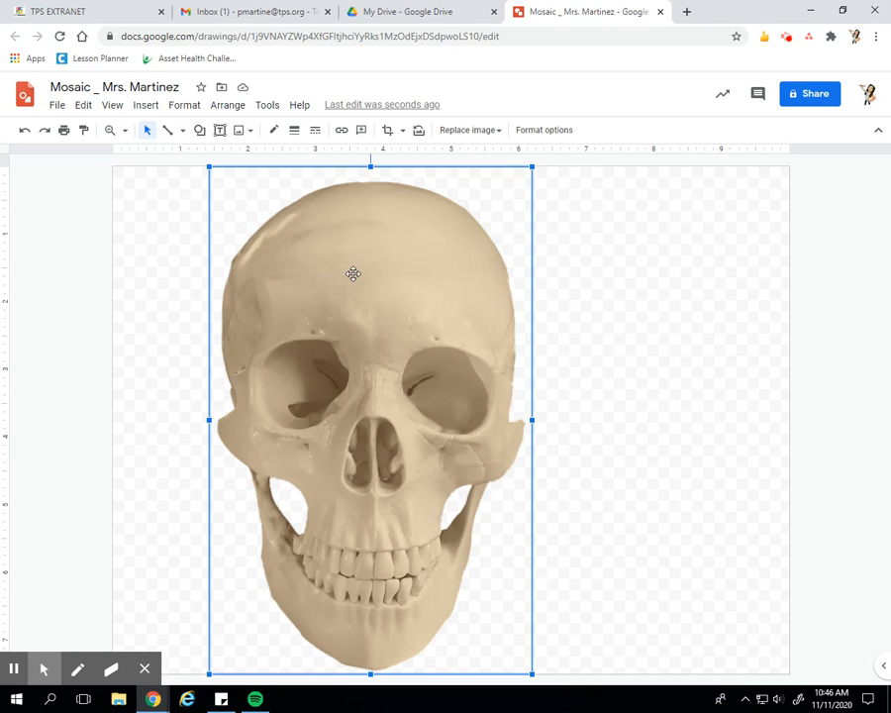
{"action": "left_click", "coordinate": [369, 326]}
{"action": "left_click_drag", "start_coordinate": [368, 325], "coordinate": [472, 348]}
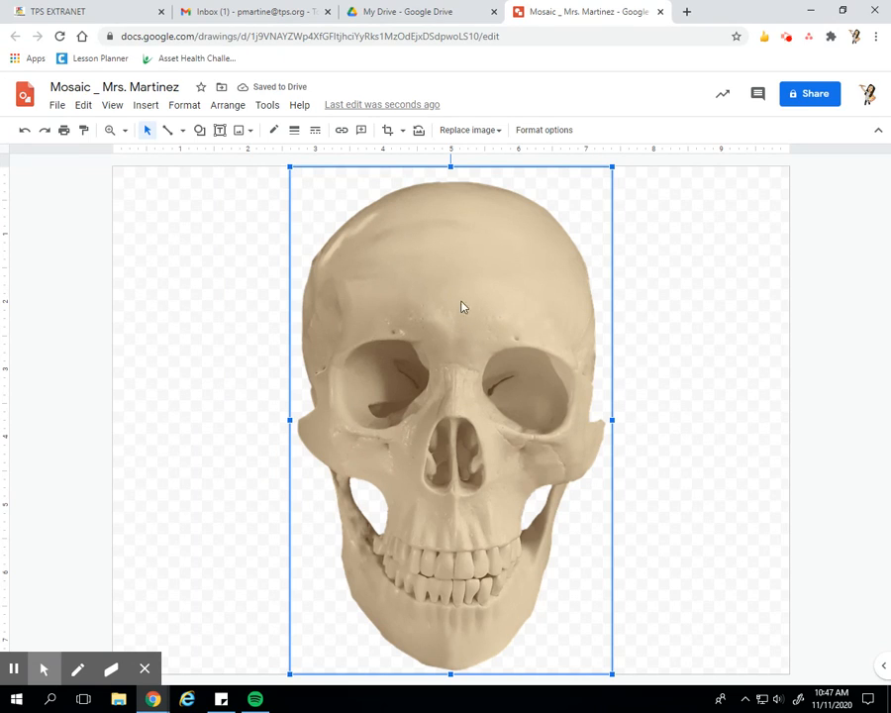
{"action": "left_click_drag", "start_coordinate": [492, 319], "coordinate": [444, 317]}
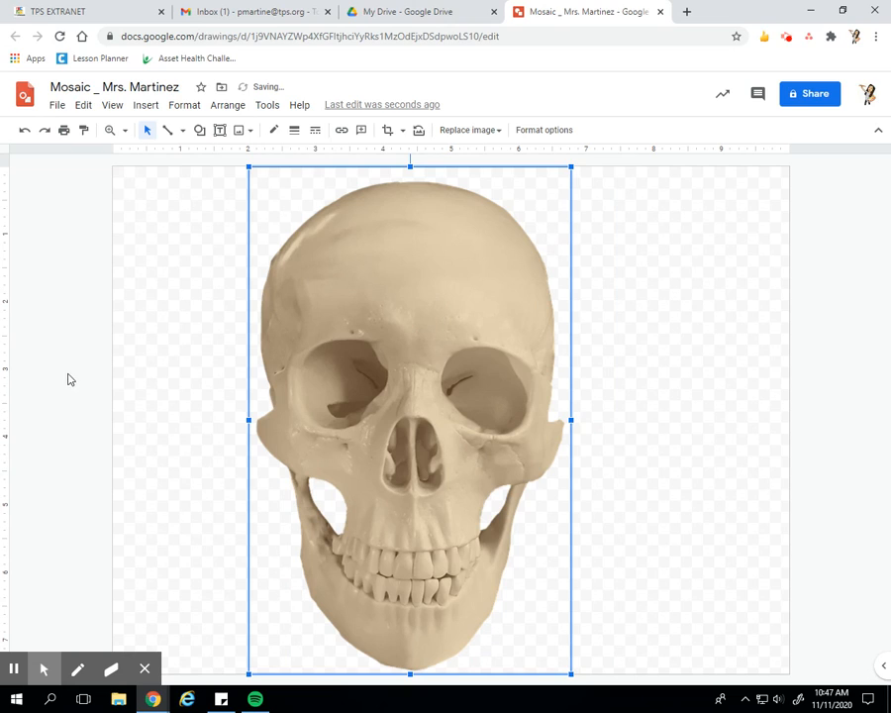
{"action": "left_click", "coordinate": [82, 356]}
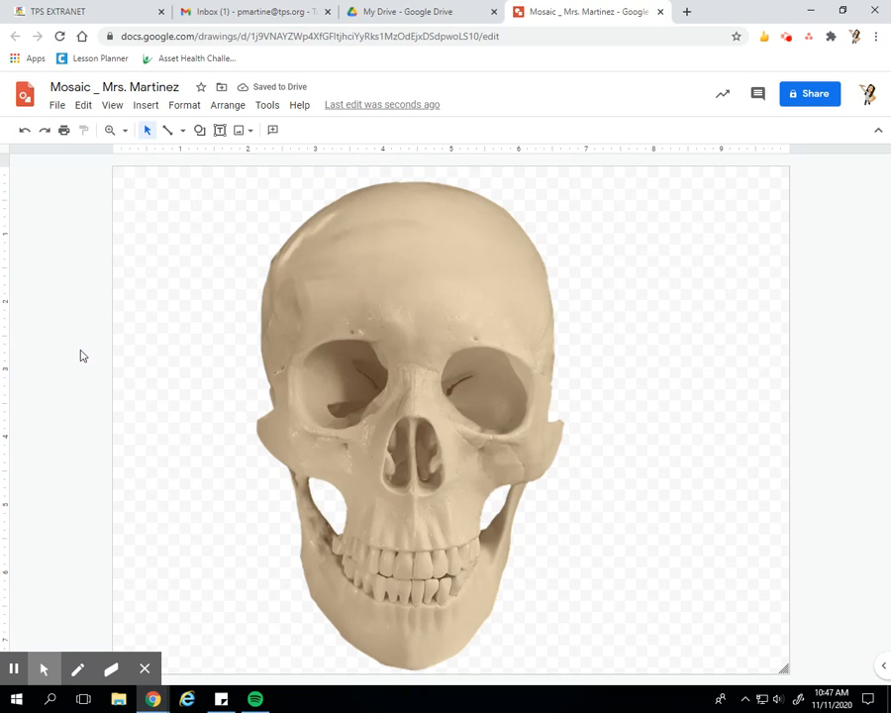
{"action": "left_click", "coordinate": [344, 320]}
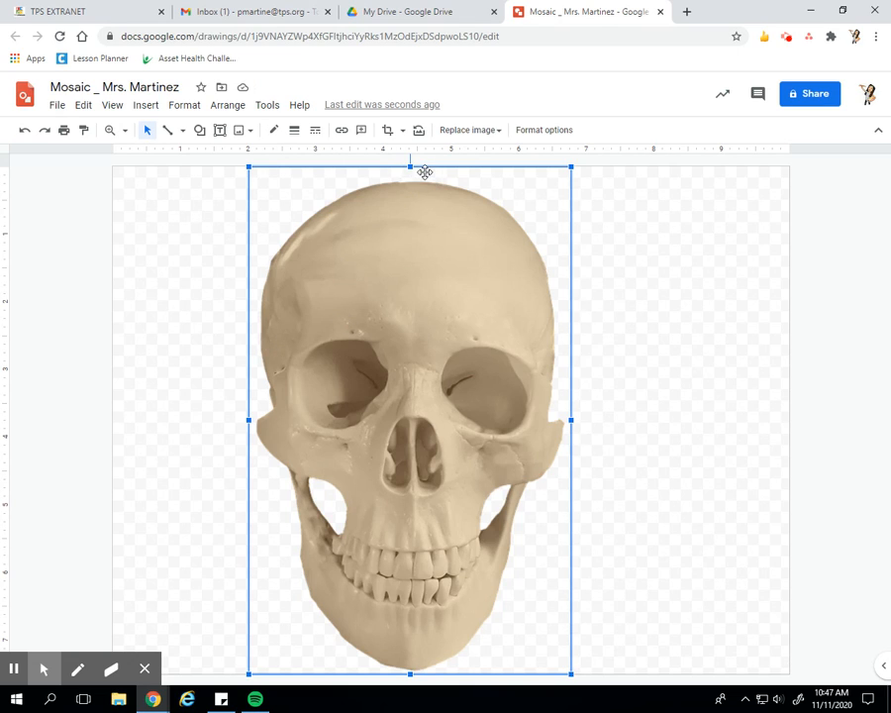
{"action": "left_click_drag", "start_coordinate": [416, 627], "coordinate": [414, 620]}
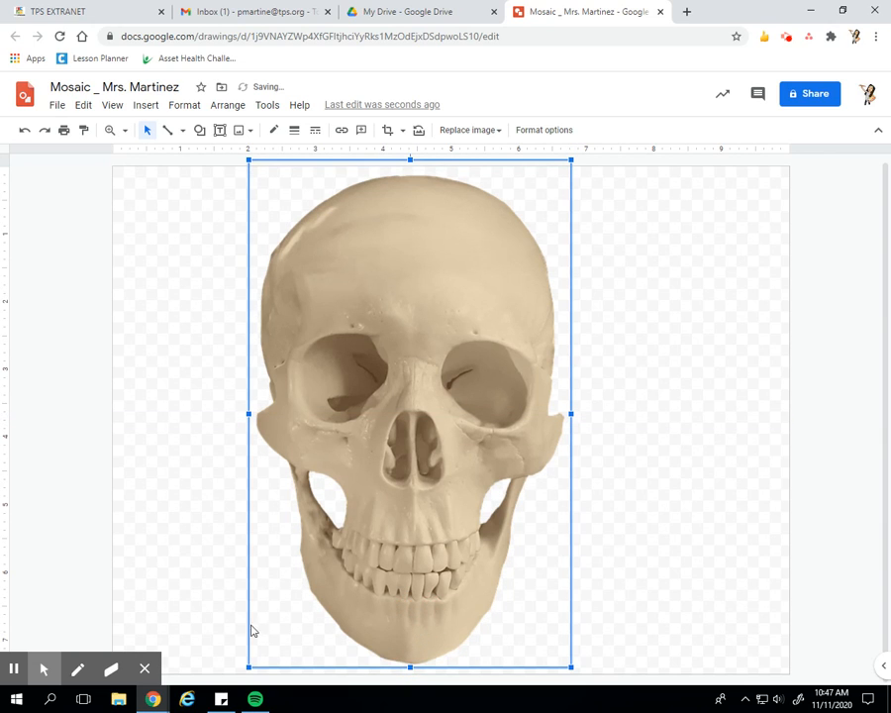
{"action": "left_click", "coordinate": [106, 552]}
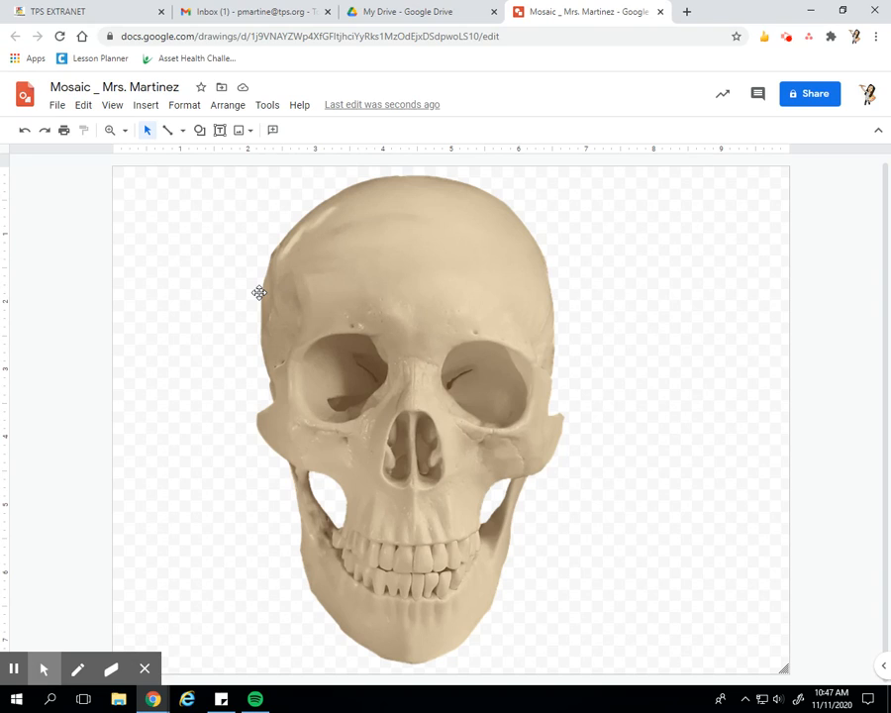
Draw a closed triangular mosaic tile with the Polyline tool along the upper-left edge of the skull's cranium
{"action": "left_click", "coordinate": [184, 134]}
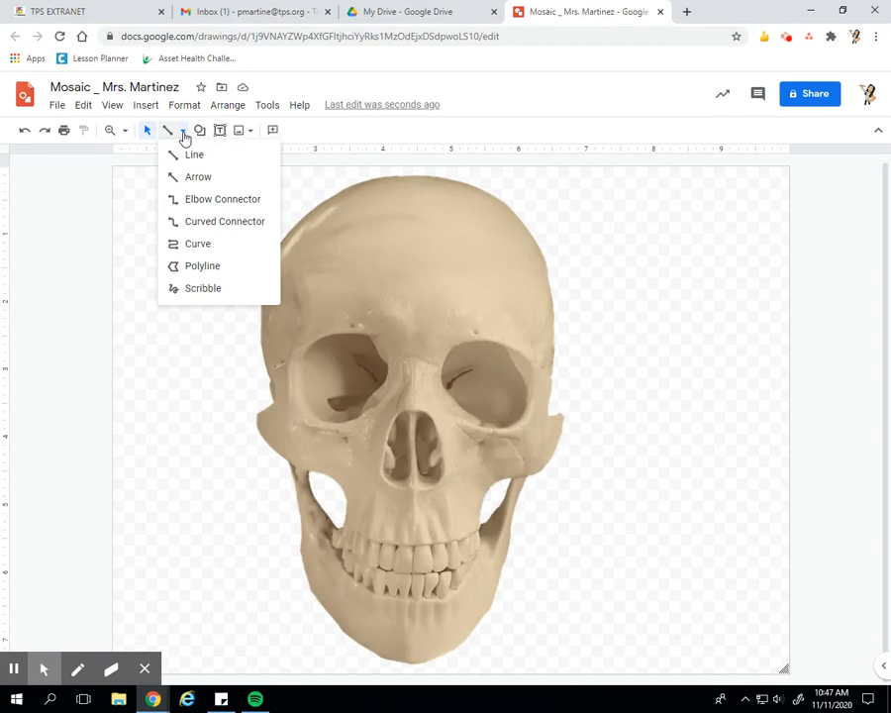
{"action": "left_click", "coordinate": [198, 266]}
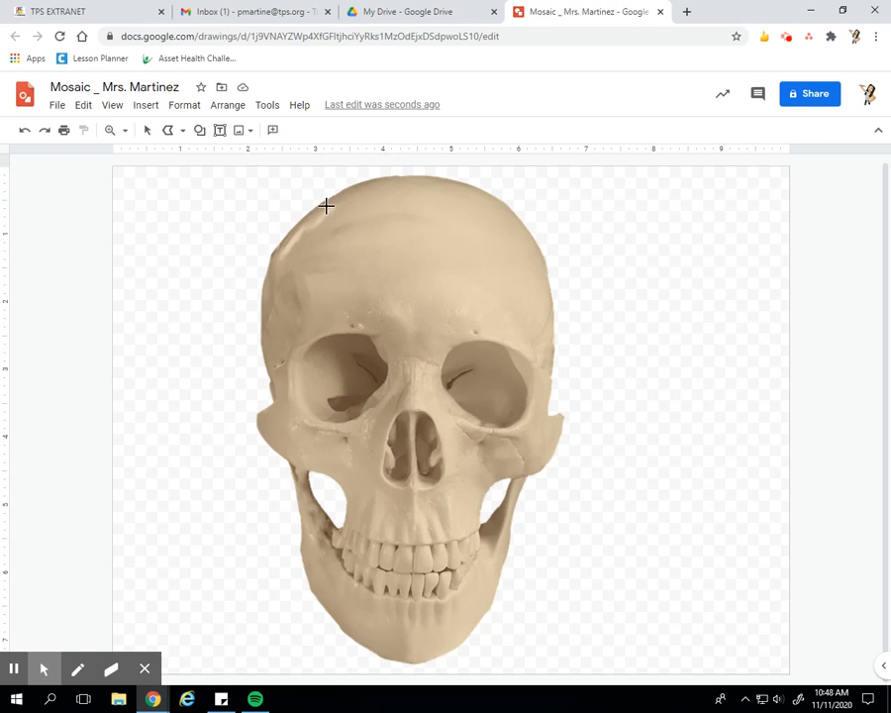
{"action": "mouse_move", "coordinate": [324, 203]}
{"action": "left_mouse_down"}
{"action": "mouse_move", "coordinate": [368, 189]}
{"action": "mouse_move", "coordinate": [358, 174]}
{"action": "mouse_move", "coordinate": [373, 185]}
{"action": "left_mouse_up"}
{"action": "left_click", "coordinate": [373, 184]}
{"action": "left_click", "coordinate": [358, 243]}
{"action": "left_click", "coordinate": [327, 203]}
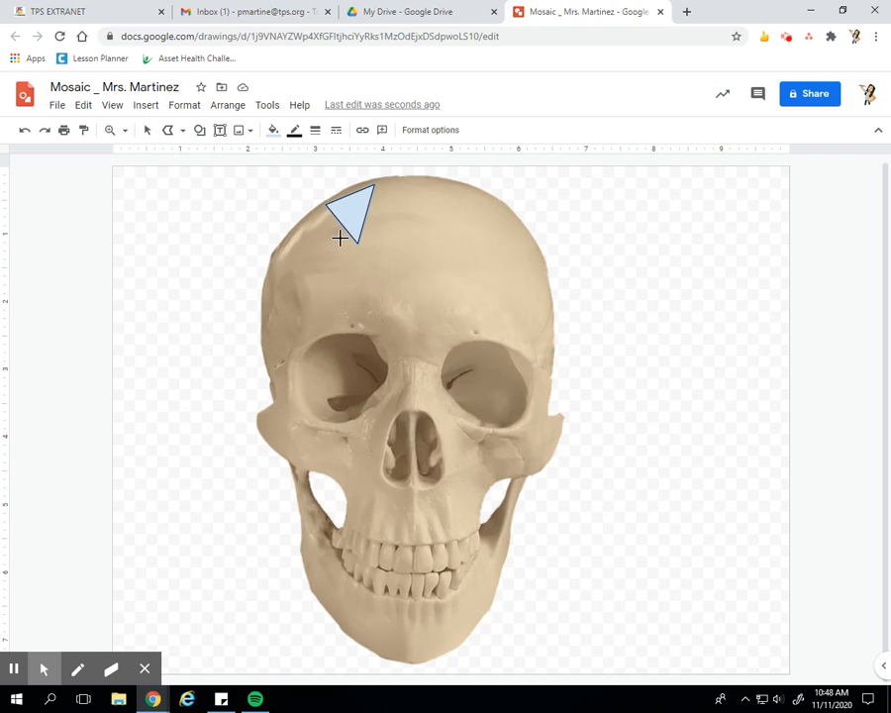
Draw a downward-pointing triangular tile at the top centre of the cranium and a narrow upward-pointing one filling the gap beside the first tile
{"action": "left_click", "coordinate": [385, 182]}
{"action": "left_click", "coordinate": [440, 180]}
{"action": "left_click", "coordinate": [394, 235]}
{"action": "left_click", "coordinate": [385, 181]}
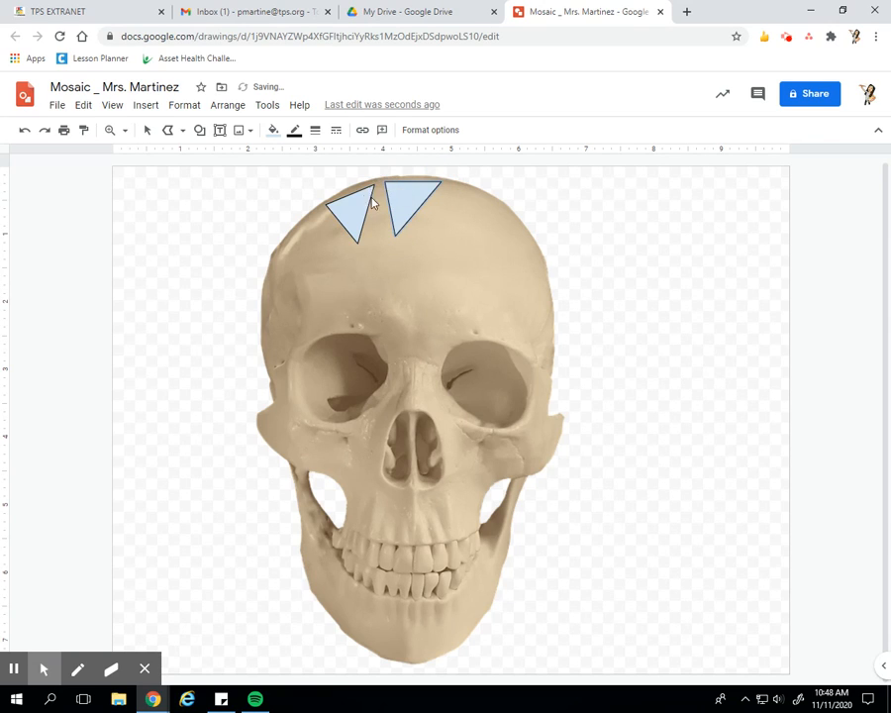
{"action": "left_click", "coordinate": [373, 187]}
{"action": "left_click", "coordinate": [358, 254]}
{"action": "left_click", "coordinate": [395, 251]}
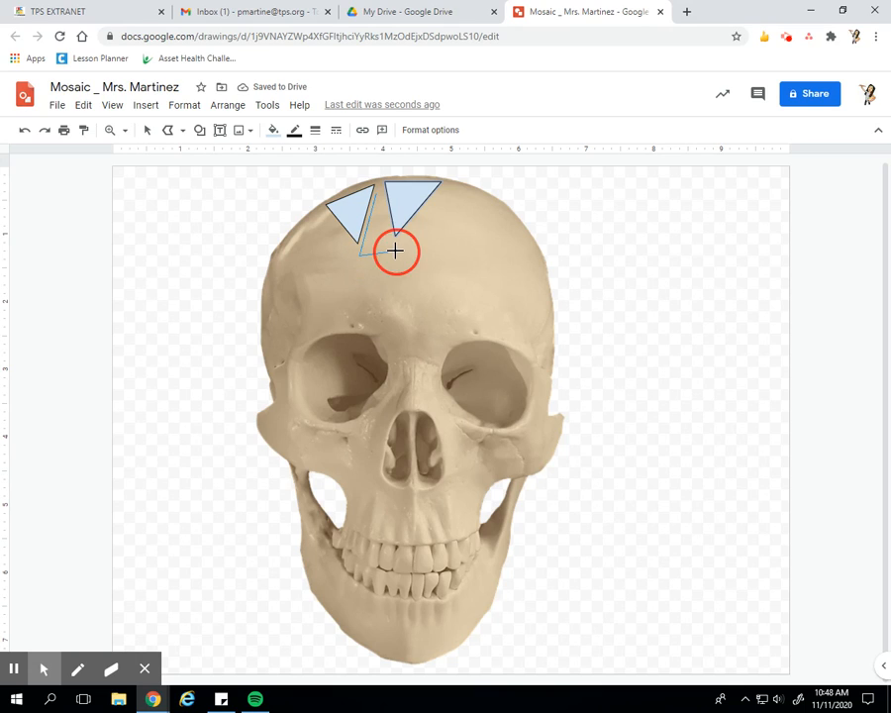
{"action": "left_click", "coordinate": [373, 193]}
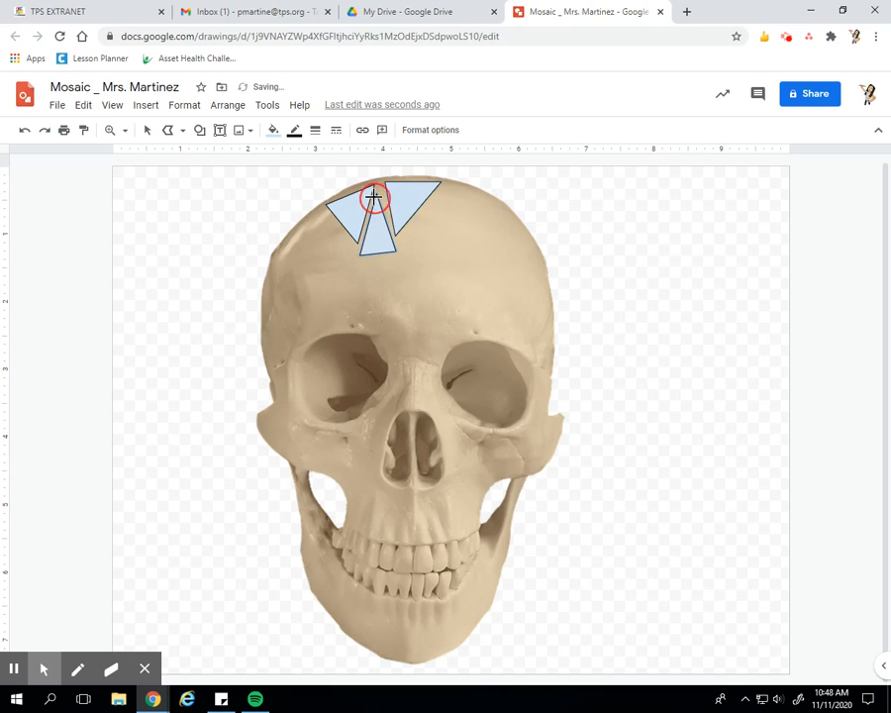
Draw a wide triangular tile along the cranium's upper-left edge, just outside and below the first tile
{"action": "left_click", "coordinate": [316, 206]}
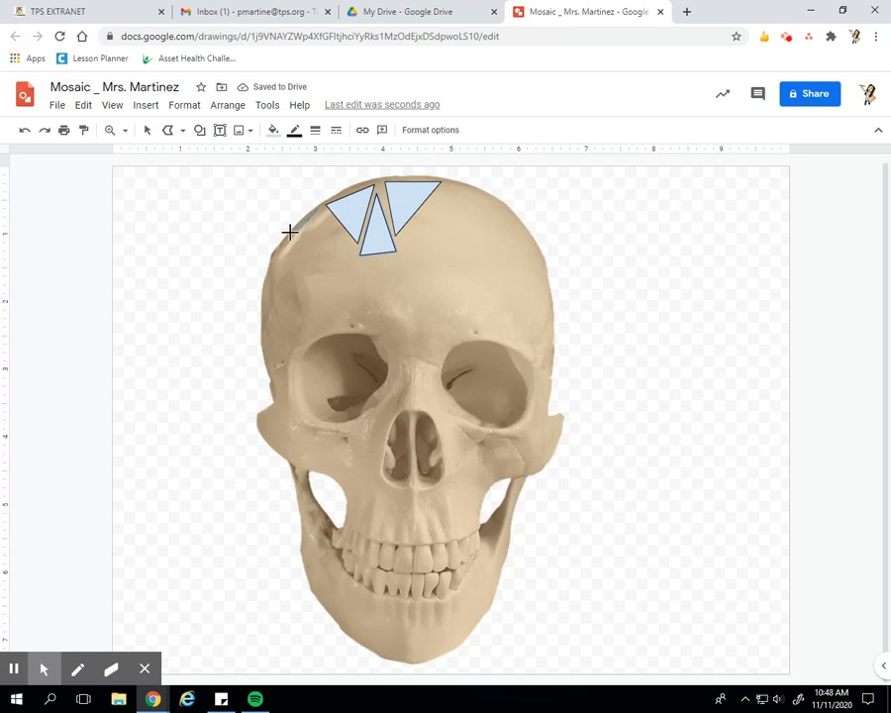
{"action": "left_click", "coordinate": [284, 238]}
{"action": "left_click", "coordinate": [346, 241]}
{"action": "left_click", "coordinate": [318, 208]}
Draw a triangular tile on the cranium's upper-right edge and a smaller one in the gap between it and the top-centre tile
{"action": "left_click", "coordinate": [453, 184]}
{"action": "left_click", "coordinate": [501, 202]}
{"action": "left_click", "coordinate": [462, 247]}
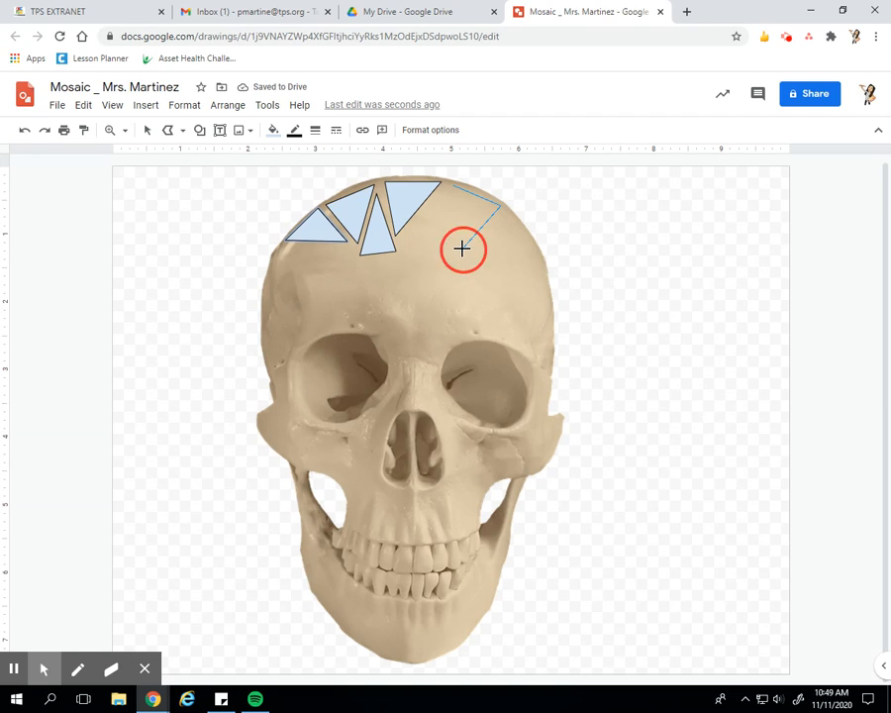
{"action": "left_click", "coordinate": [452, 185]}
{"action": "left_click", "coordinate": [445, 186]}
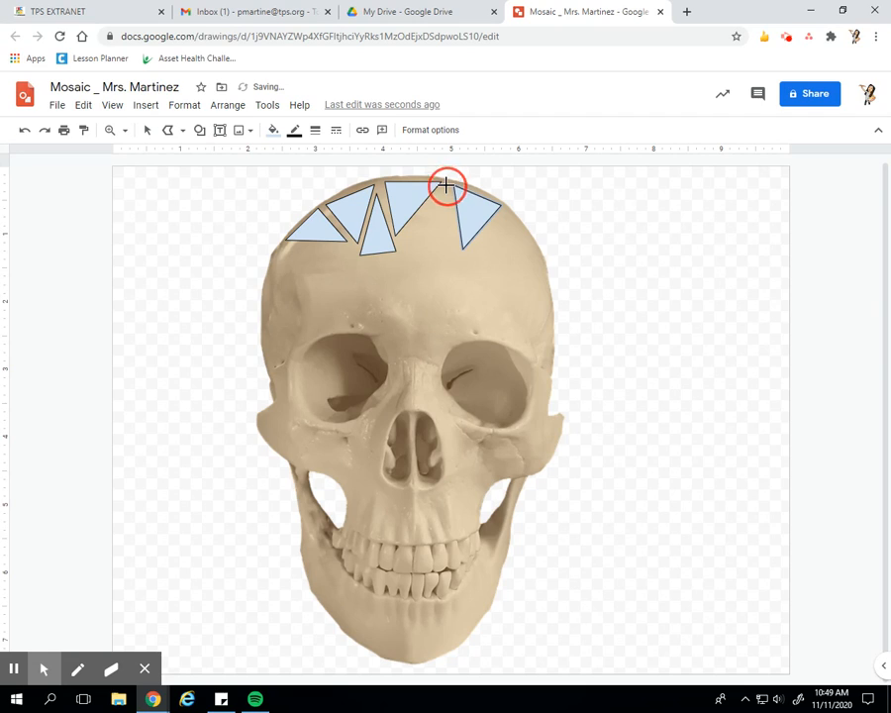
{"action": "left_click", "coordinate": [412, 222]}
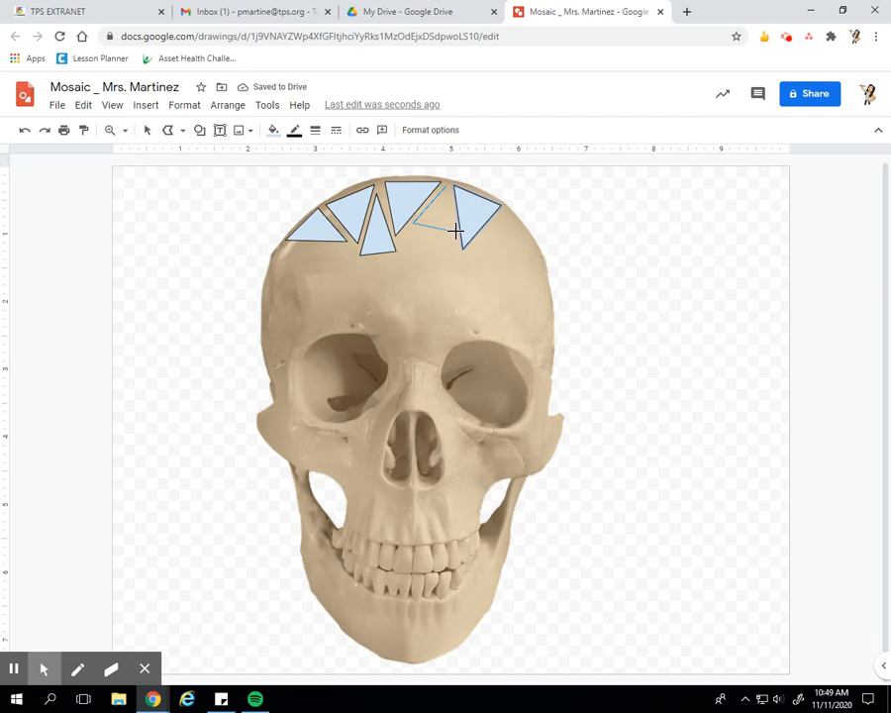
{"action": "left_click", "coordinate": [456, 229]}
{"action": "left_click", "coordinate": [447, 185]}
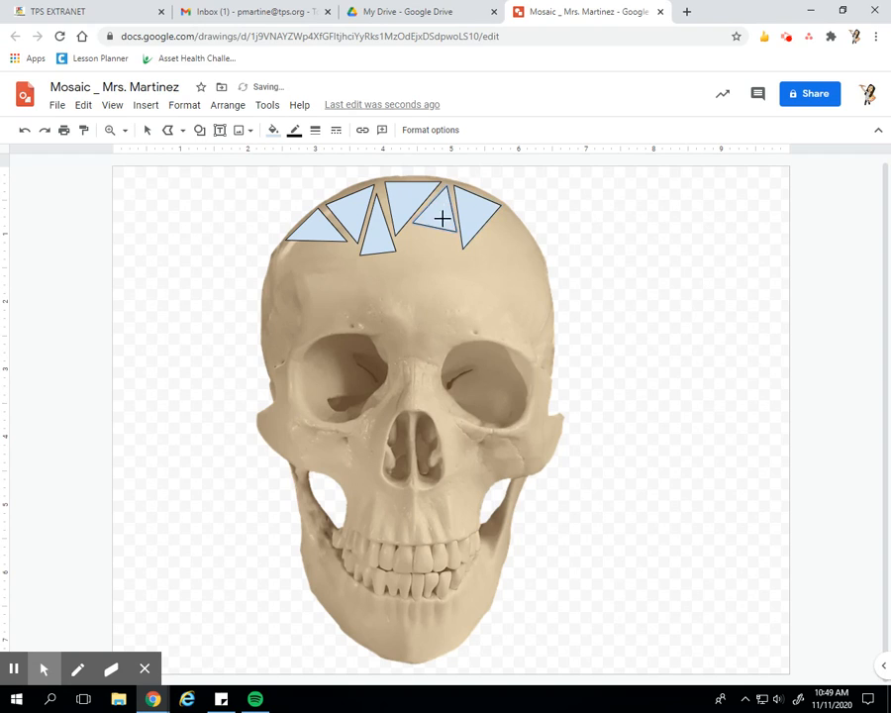
Add a second row at mid-forehead with a downward-pointing triangular tile and a small upward-pointing one to its left
{"action": "left_click", "coordinate": [453, 233]}
{"action": "left_click", "coordinate": [405, 231]}
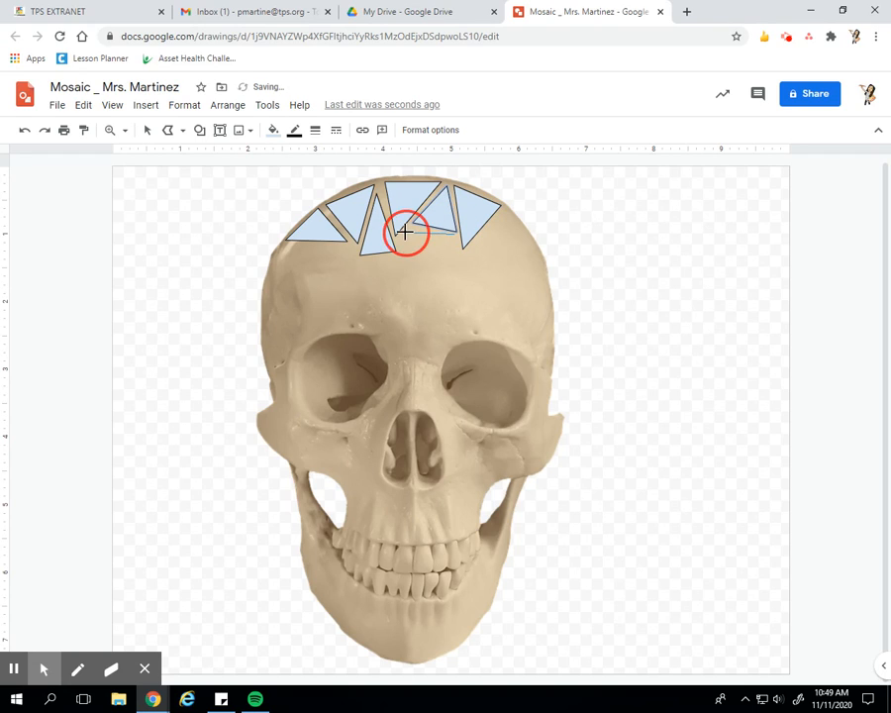
{"action": "left_click", "coordinate": [439, 286]}
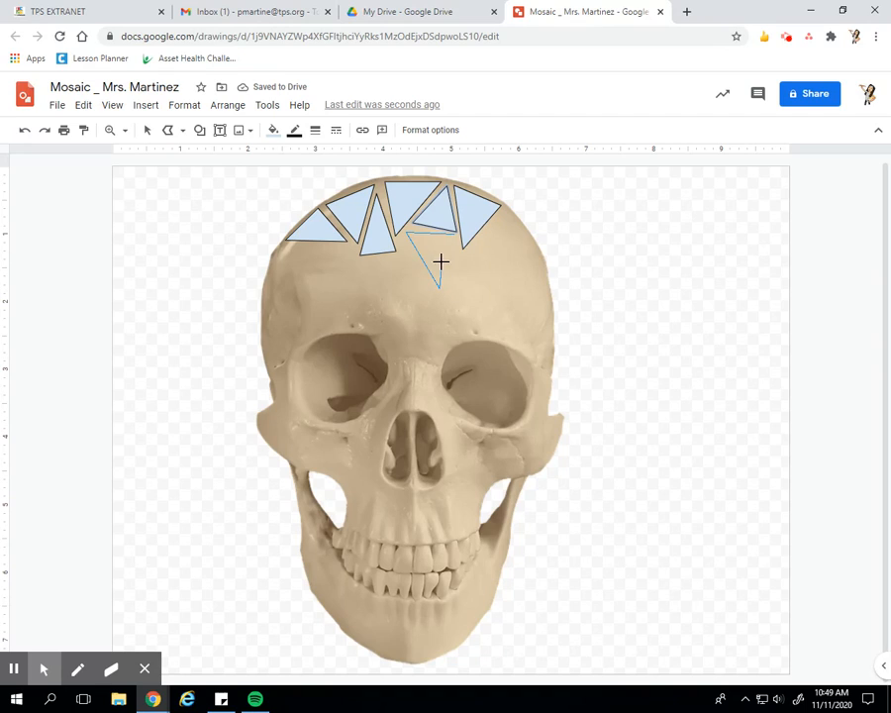
{"action": "left_click", "coordinate": [451, 234]}
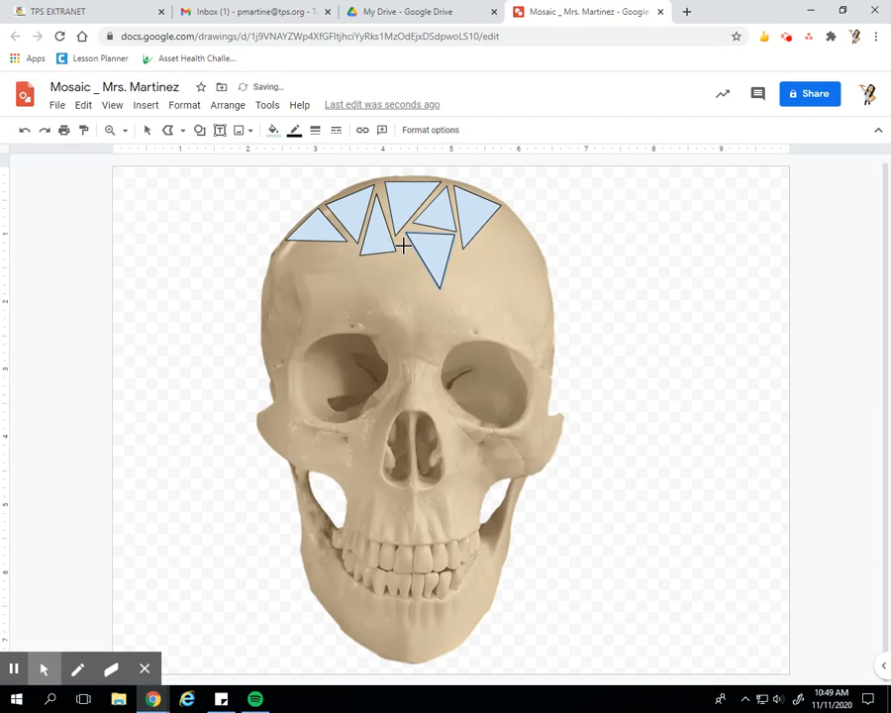
{"action": "left_click", "coordinate": [403, 246]}
{"action": "left_click", "coordinate": [380, 267]}
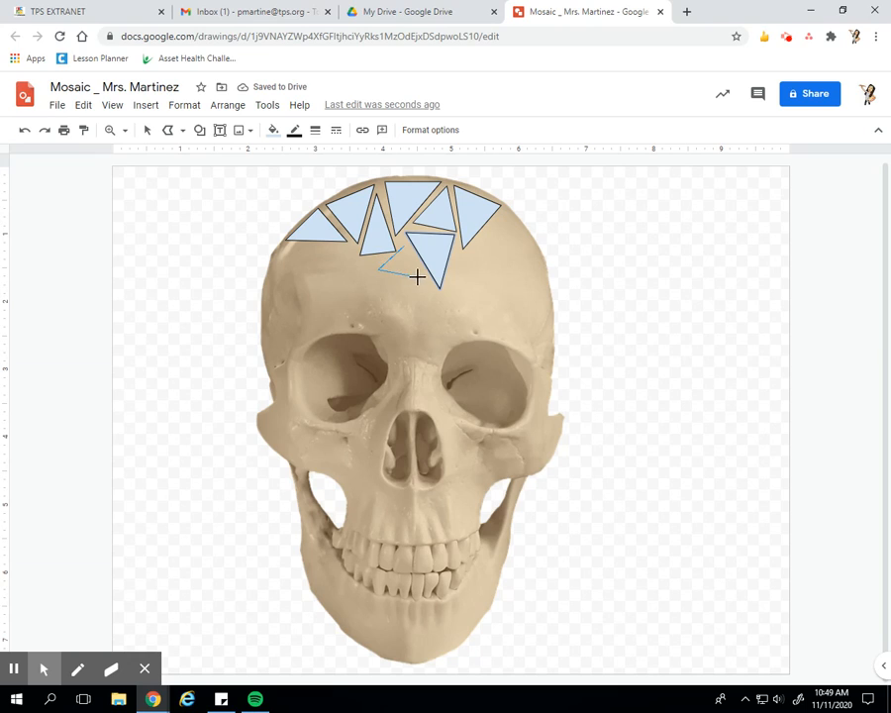
{"action": "left_click", "coordinate": [423, 278]}
{"action": "left_click", "coordinate": [403, 245]}
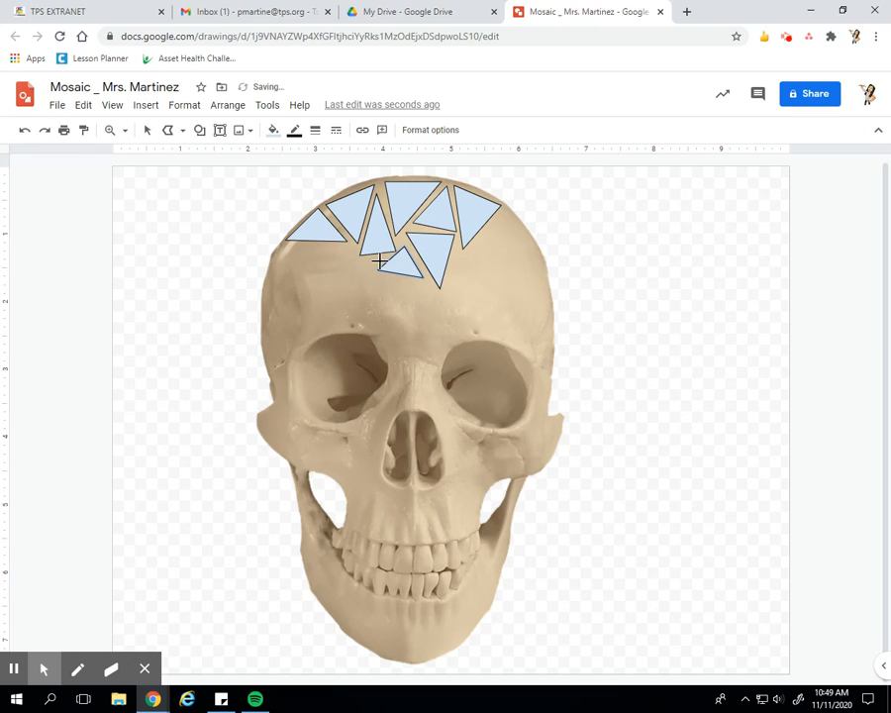
Draw a triangular tile along the cranium's right edge, directly below the last tile of the top row
{"action": "left_click", "coordinate": [503, 211]}
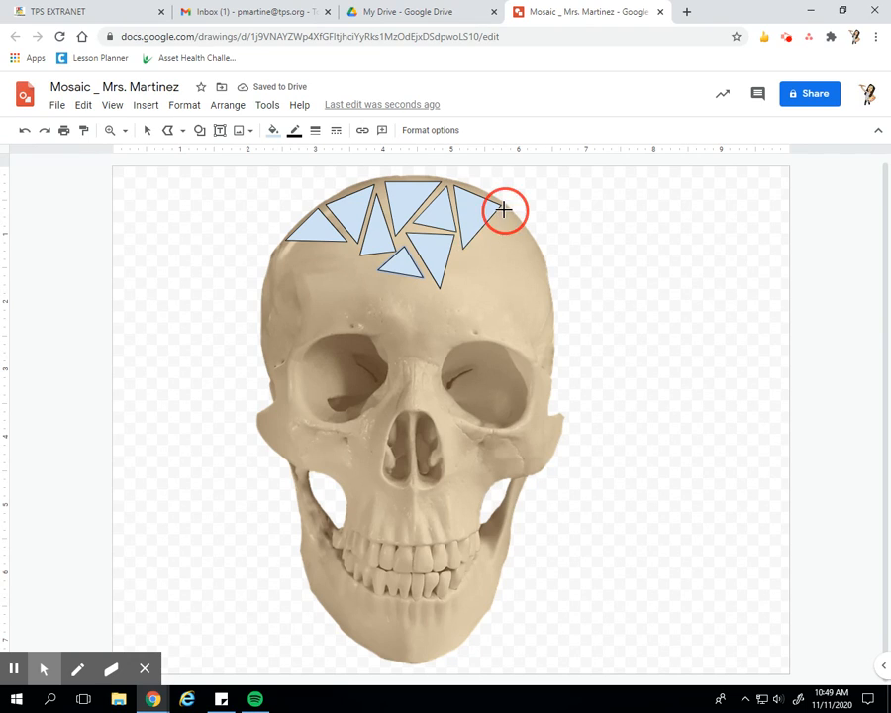
{"action": "left_click", "coordinate": [466, 251]}
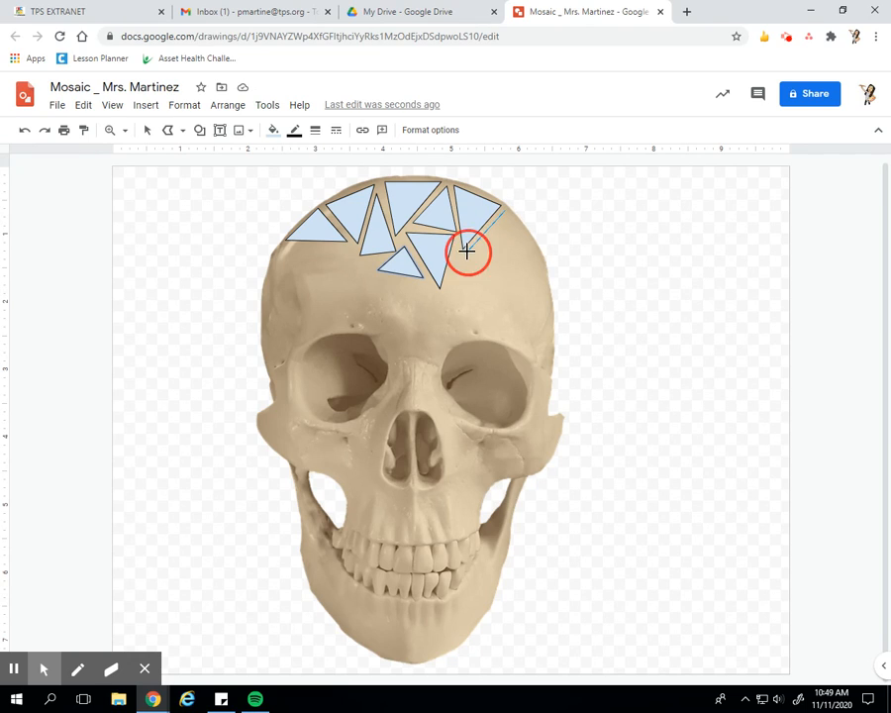
{"action": "left_click", "coordinate": [531, 240]}
{"action": "left_click", "coordinate": [503, 211]}
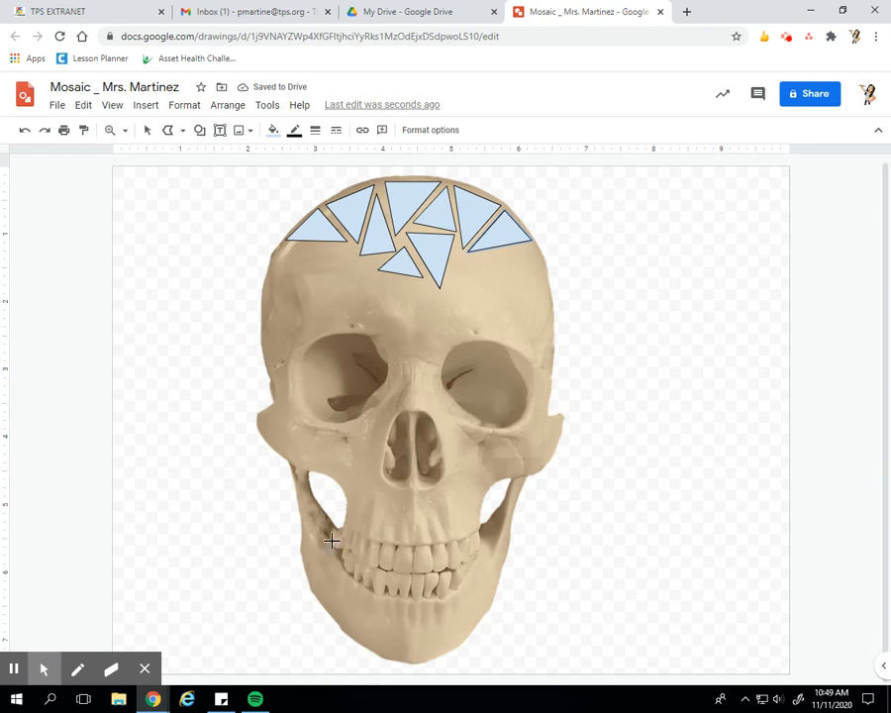
Draw two interlocking triangular tiles below the leftmost top-row tile, one on the cranium's left edge and one toward the forehead
{"action": "left_click", "coordinate": [281, 243]}
{"action": "left_click", "coordinate": [266, 287]}
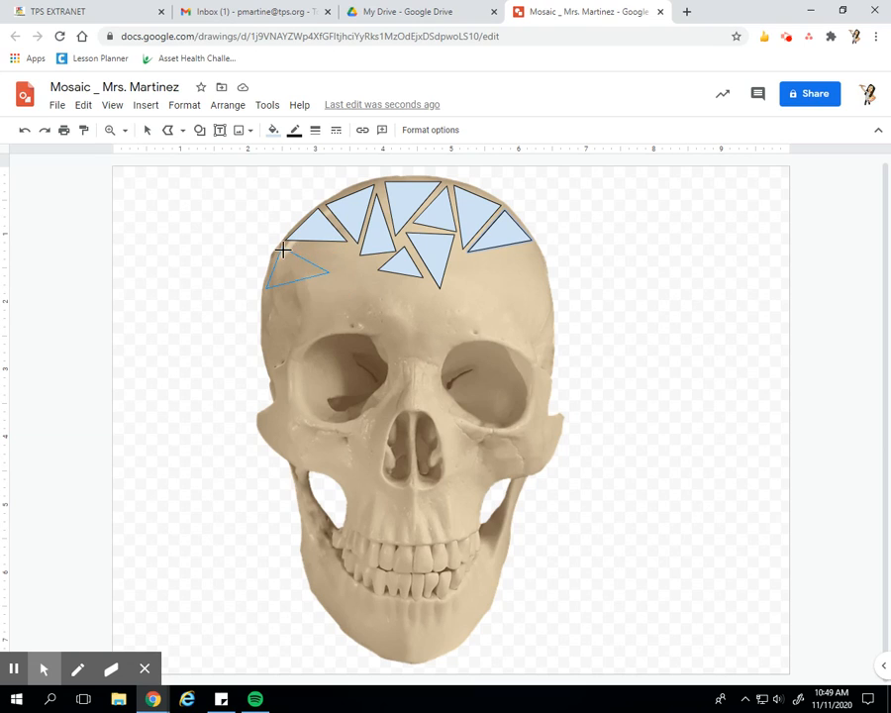
{"action": "left_click", "coordinate": [282, 248]}
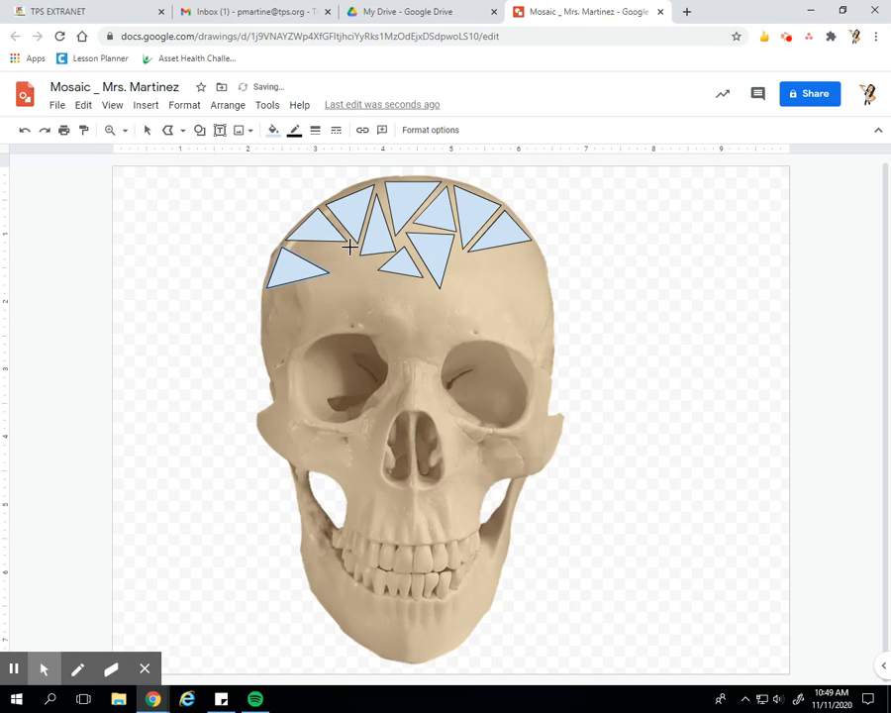
{"action": "left_click", "coordinate": [297, 246]}
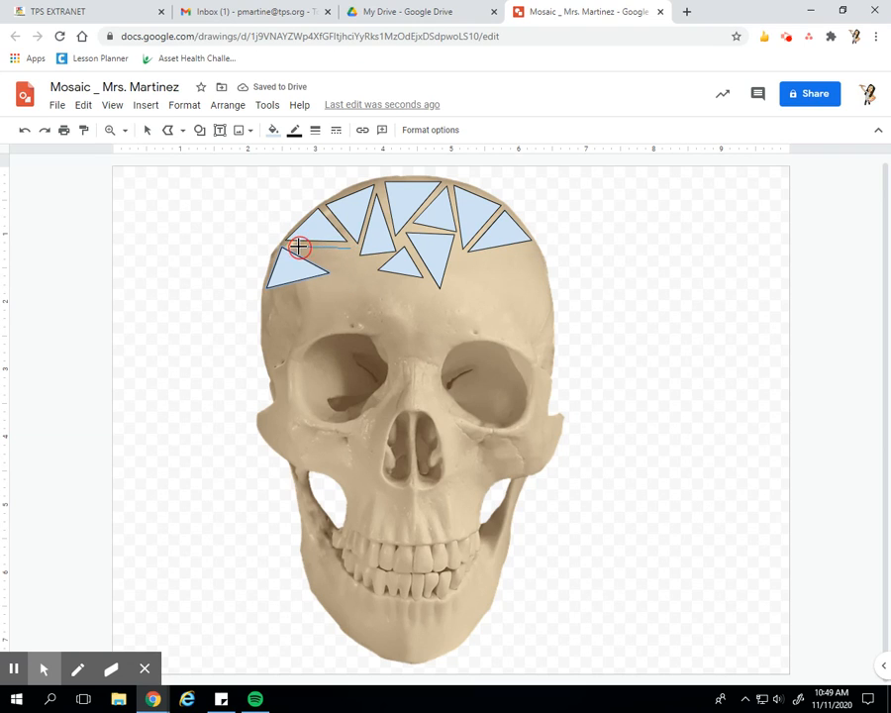
{"action": "left_click", "coordinate": [347, 276]}
{"action": "double_click", "coordinate": [351, 250]}
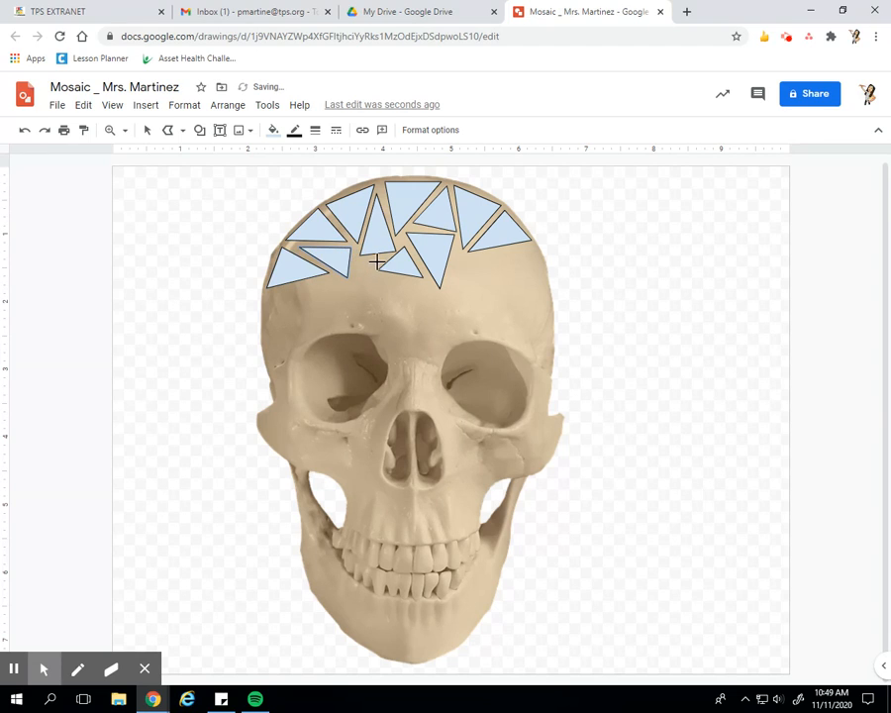
Draw a narrow downward-pointing tile on the left forehead and a thin sliver-shaped triangle to its left, beneath the second-row tiles
{"action": "left_click", "coordinate": [377, 259]}
{"action": "left_click", "coordinate": [353, 260]}
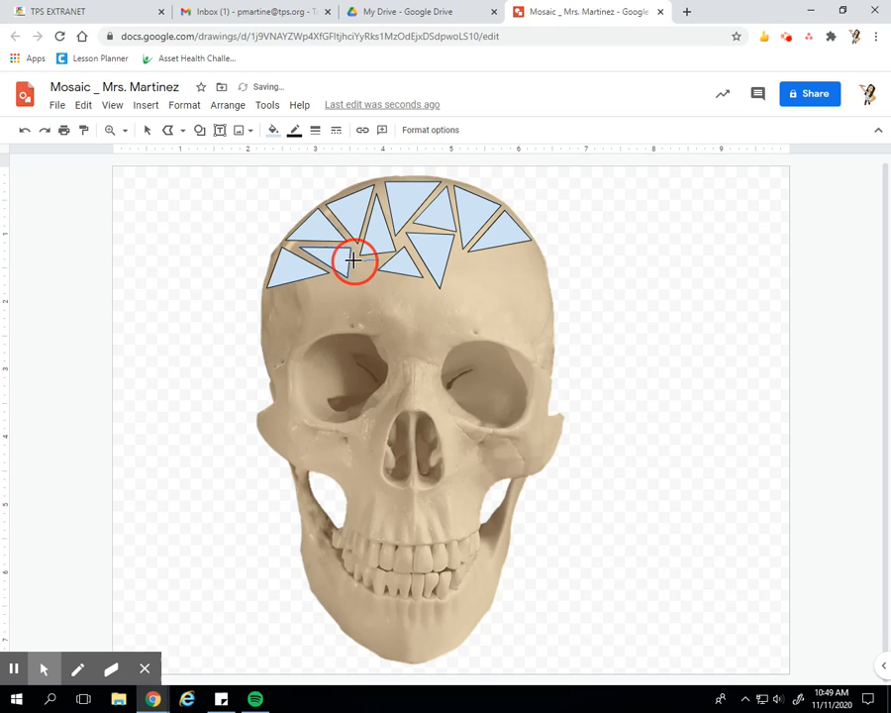
{"action": "left_click", "coordinate": [362, 315]}
{"action": "left_click", "coordinate": [377, 259]}
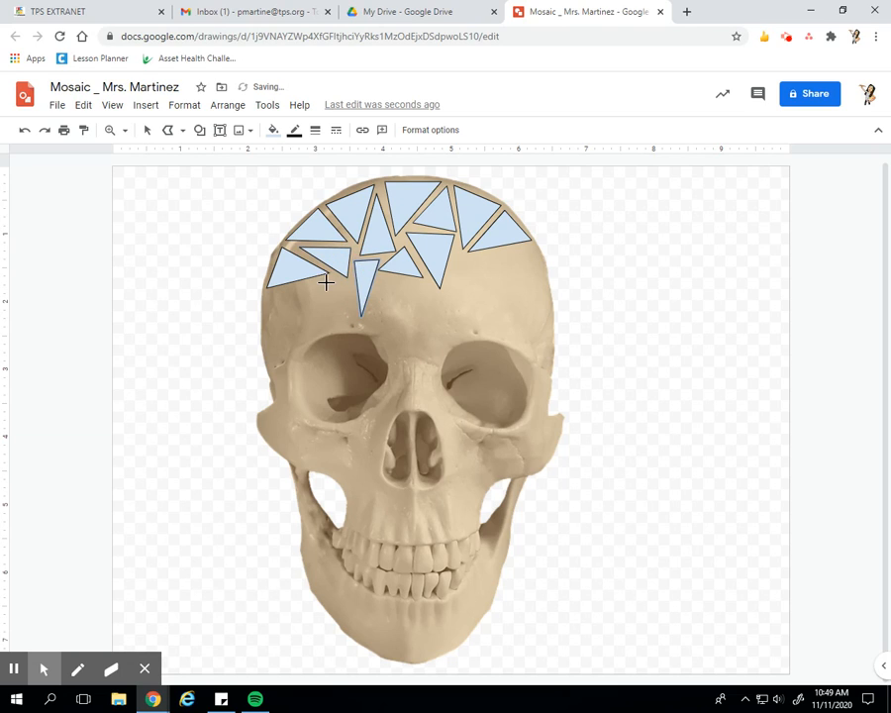
{"action": "left_click", "coordinate": [348, 285]}
{"action": "left_click", "coordinate": [337, 274]}
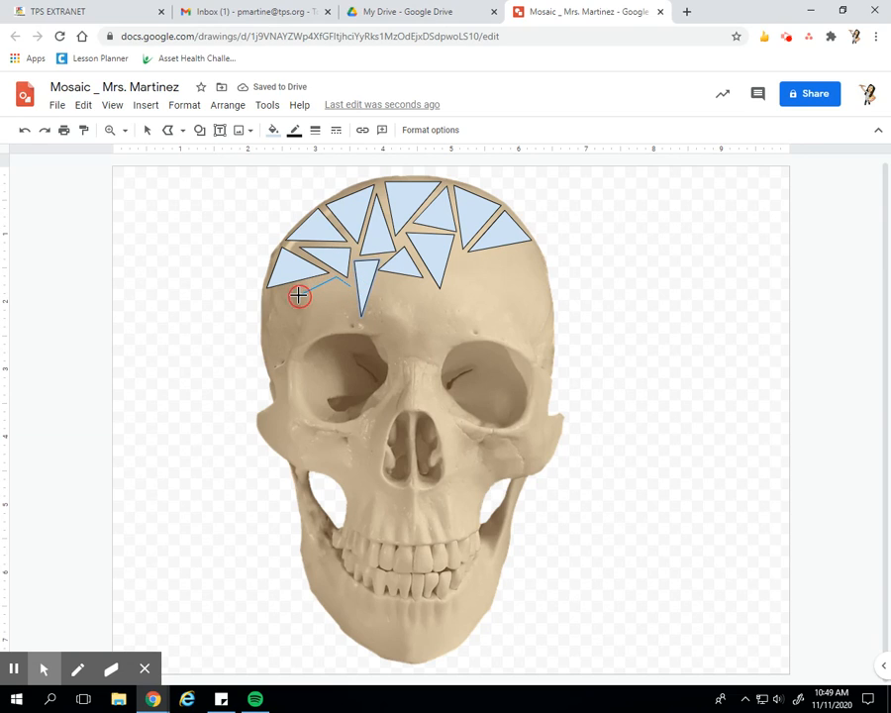
{"action": "left_click", "coordinate": [298, 295]}
{"action": "left_click", "coordinate": [348, 285]}
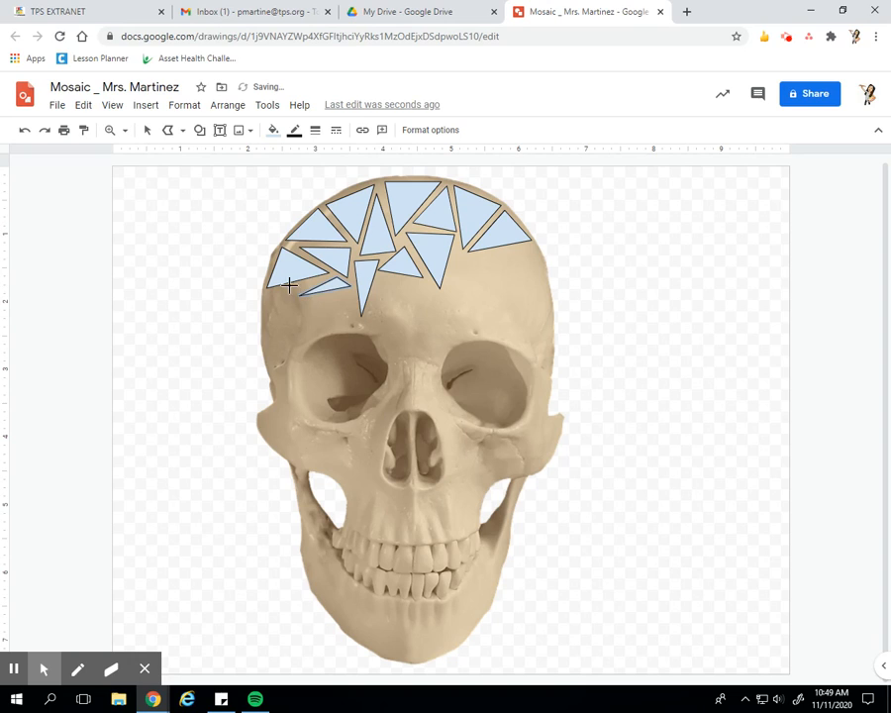
Draw a triangular tile at the left temple and another below the thin sliver tile, above the left eye socket
{"action": "left_click", "coordinate": [279, 289]}
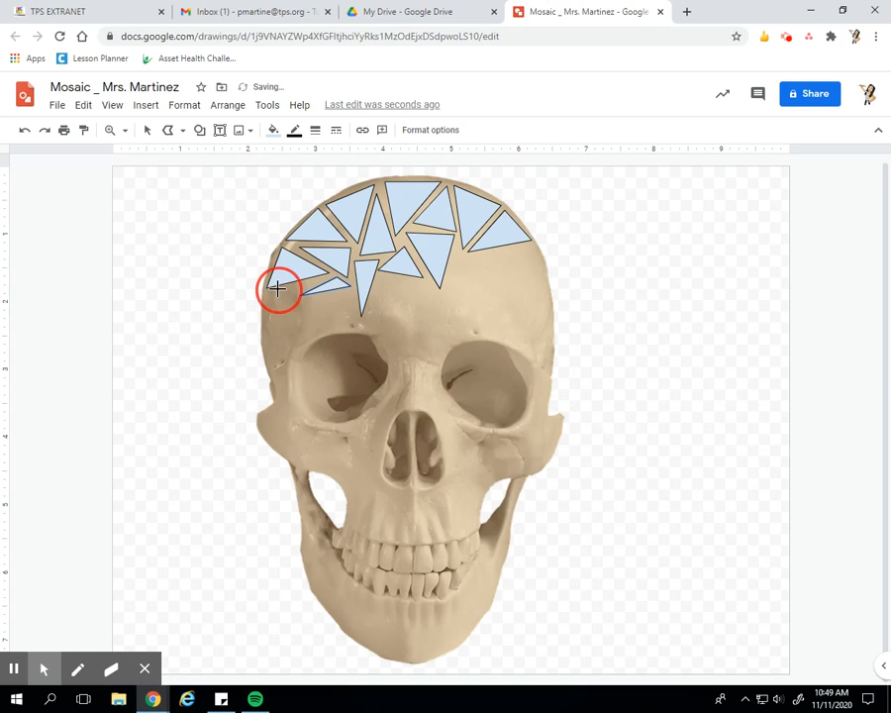
{"action": "left_click", "coordinate": [264, 341]}
{"action": "left_click", "coordinate": [316, 326]}
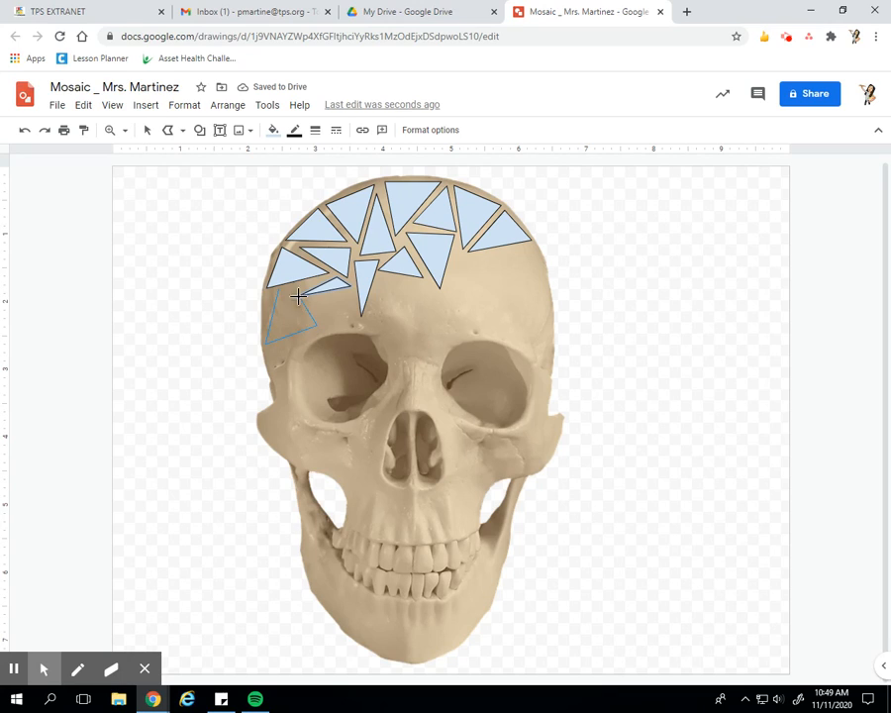
{"action": "left_click", "coordinate": [281, 290]}
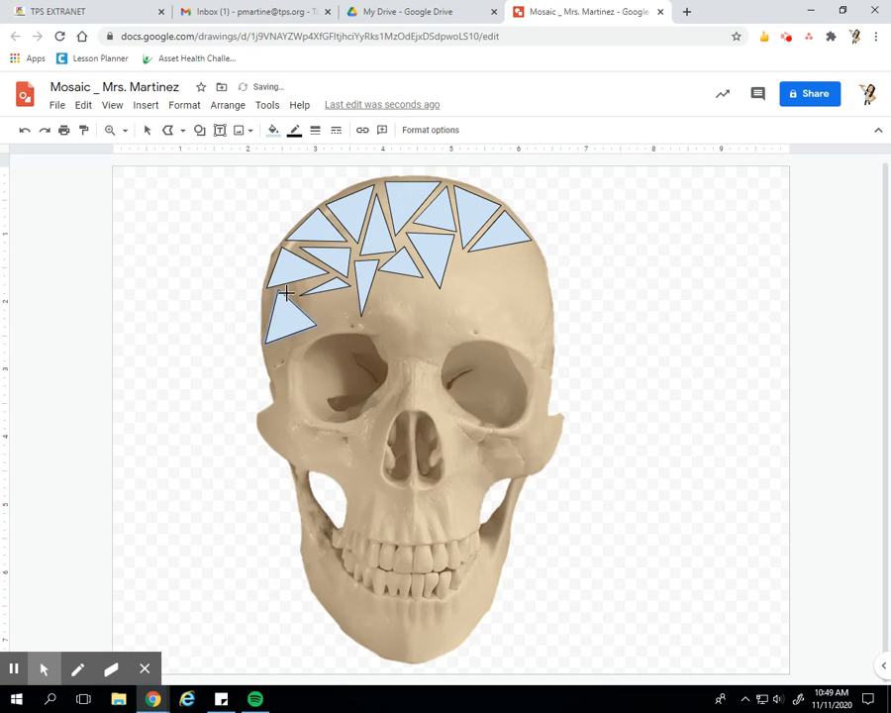
{"action": "left_click", "coordinate": [349, 294]}
{"action": "left_click", "coordinate": [300, 297]}
{"action": "left_click", "coordinate": [336, 326]}
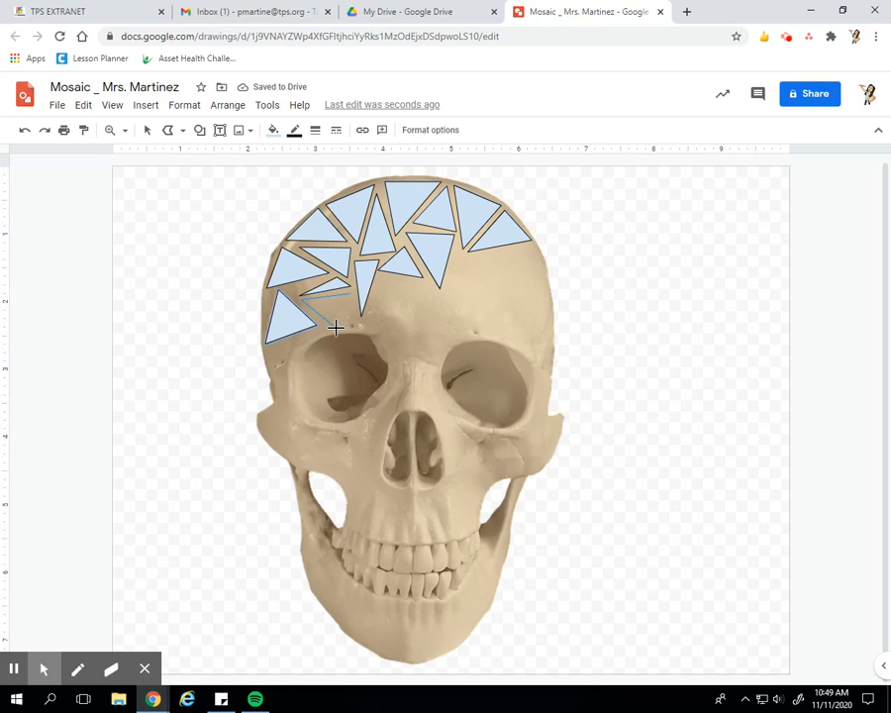
{"action": "left_click", "coordinate": [352, 296]}
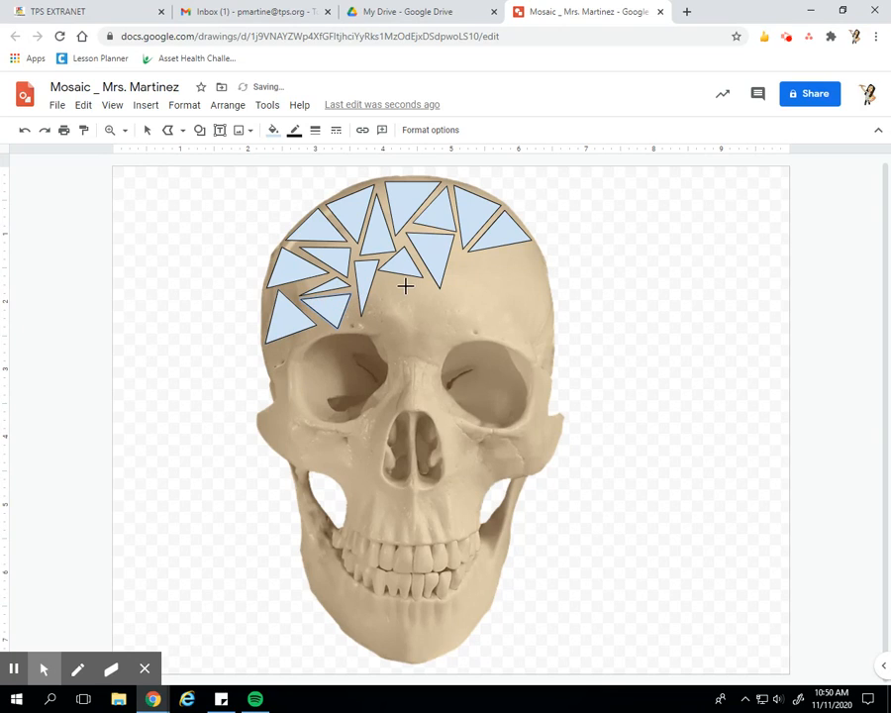
Draw a large downward-pointing triangular tile on the right forehead and an upward-pointing one beside it on the cranium's right edge
{"action": "left_click", "coordinate": [457, 261]}
{"action": "left_click", "coordinate": [508, 254]}
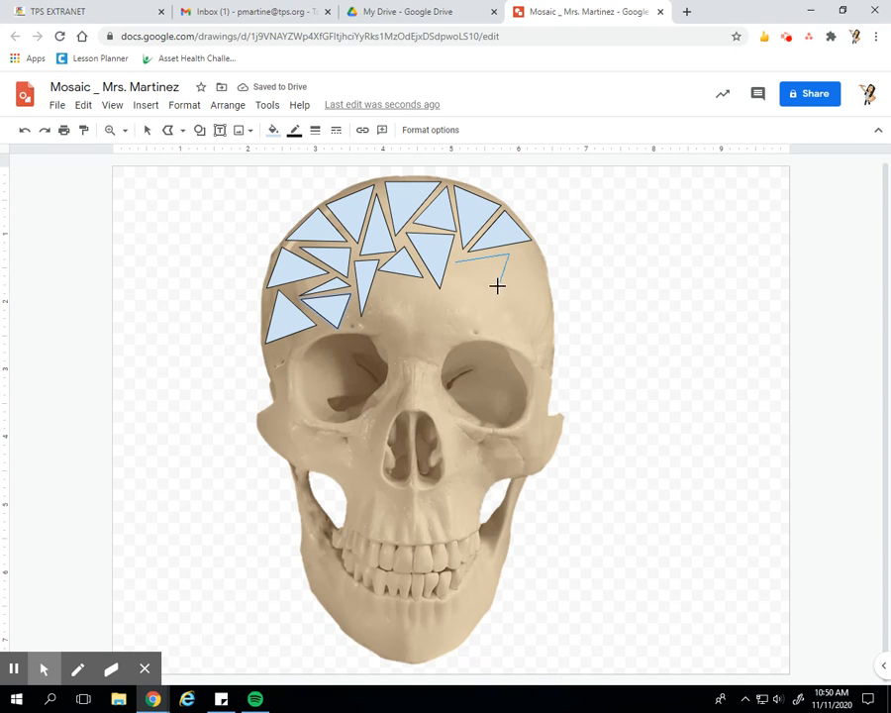
{"action": "left_click", "coordinate": [490, 317]}
{"action": "left_click", "coordinate": [458, 262]}
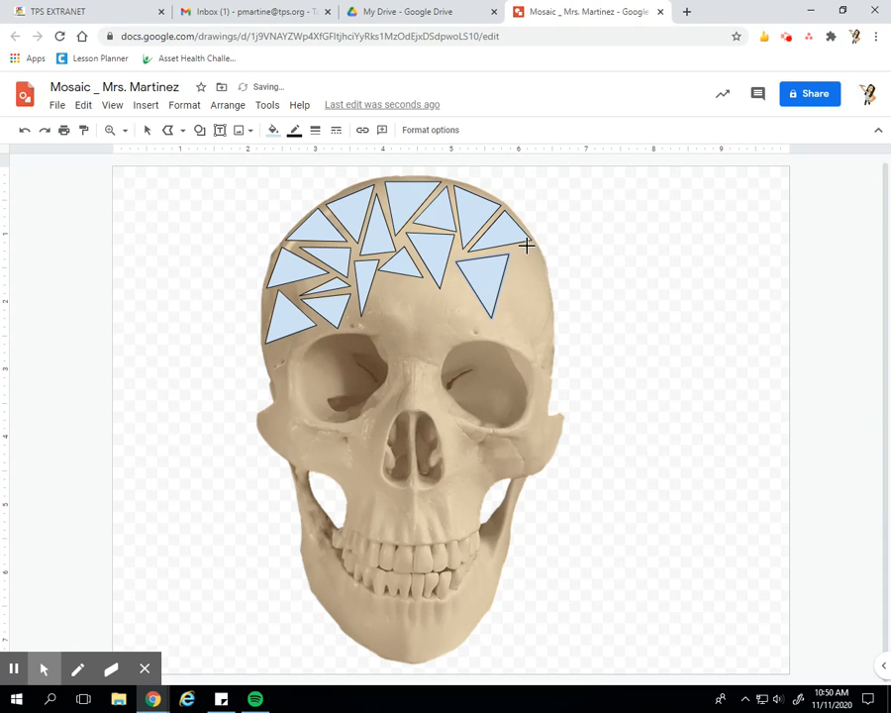
{"action": "left_click", "coordinate": [526, 245]}
{"action": "left_click", "coordinate": [505, 293]}
{"action": "left_click", "coordinate": [548, 288]}
{"action": "left_click", "coordinate": [528, 248]}
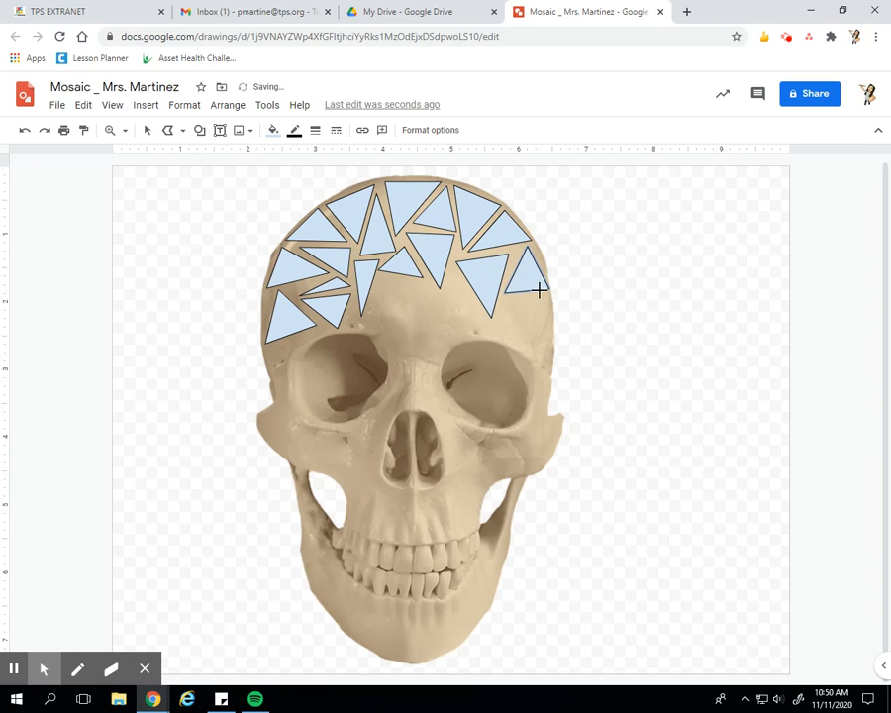
Draw a tall triangular tile at the right temple and a flat one along the brow above the right eye socket
{"action": "left_click", "coordinate": [548, 295]}
{"action": "left_click", "coordinate": [502, 303]}
{"action": "left_click", "coordinate": [545, 359]}
{"action": "left_click", "coordinate": [546, 294]}
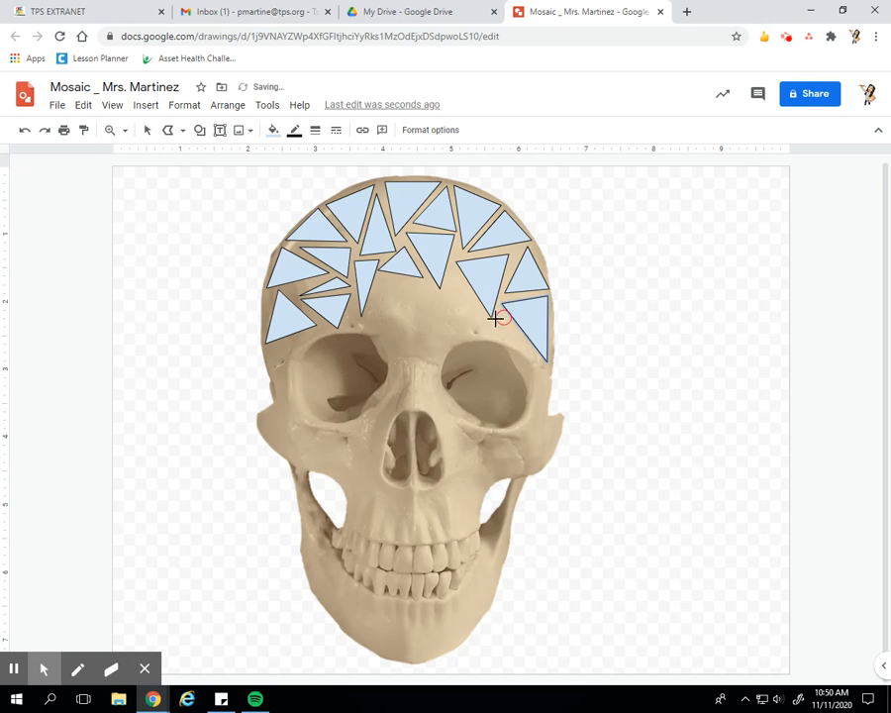
{"action": "left_click", "coordinate": [464, 330]}
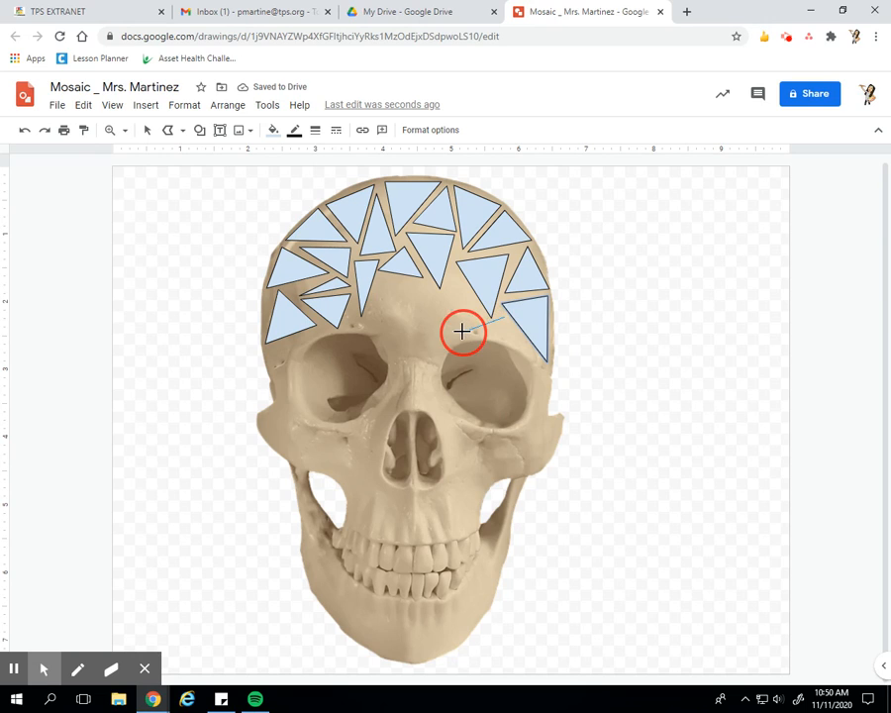
{"action": "left_click", "coordinate": [529, 344]}
{"action": "left_click", "coordinate": [504, 318]}
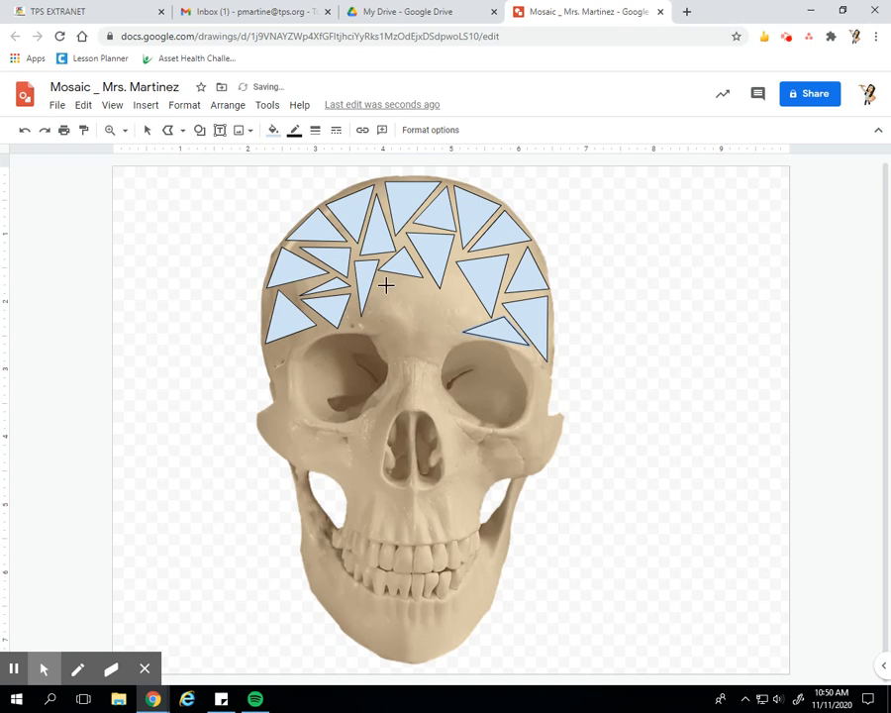
Draw a wide upward-pointing triangular tile on the right-center forehead and a downward-pointing one to its left
{"action": "left_click", "coordinate": [454, 284]}
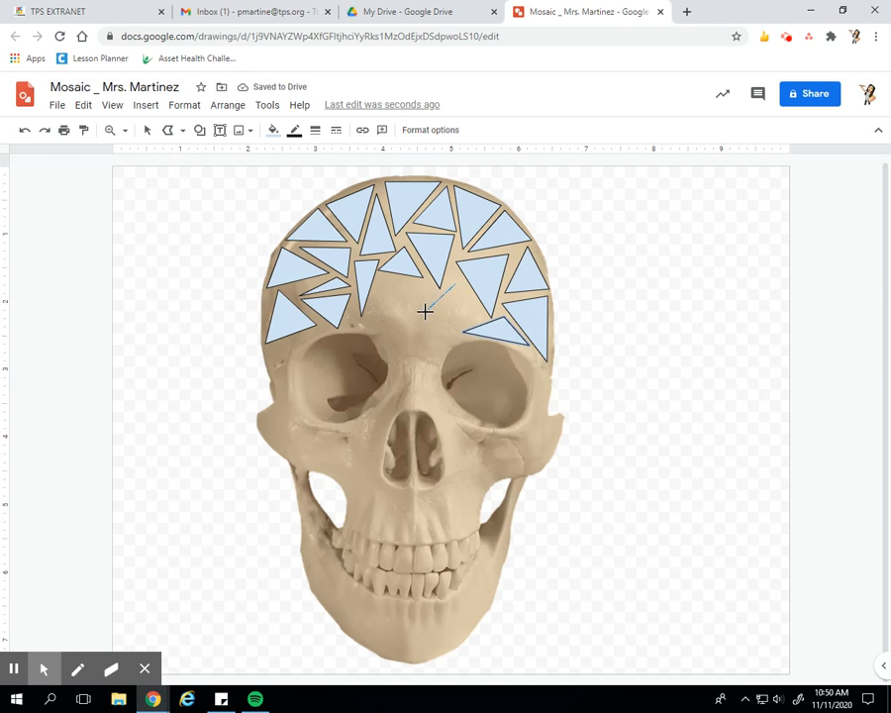
{"action": "left_click", "coordinate": [415, 301]}
{"action": "left_click", "coordinate": [480, 310]}
{"action": "left_click", "coordinate": [457, 286]}
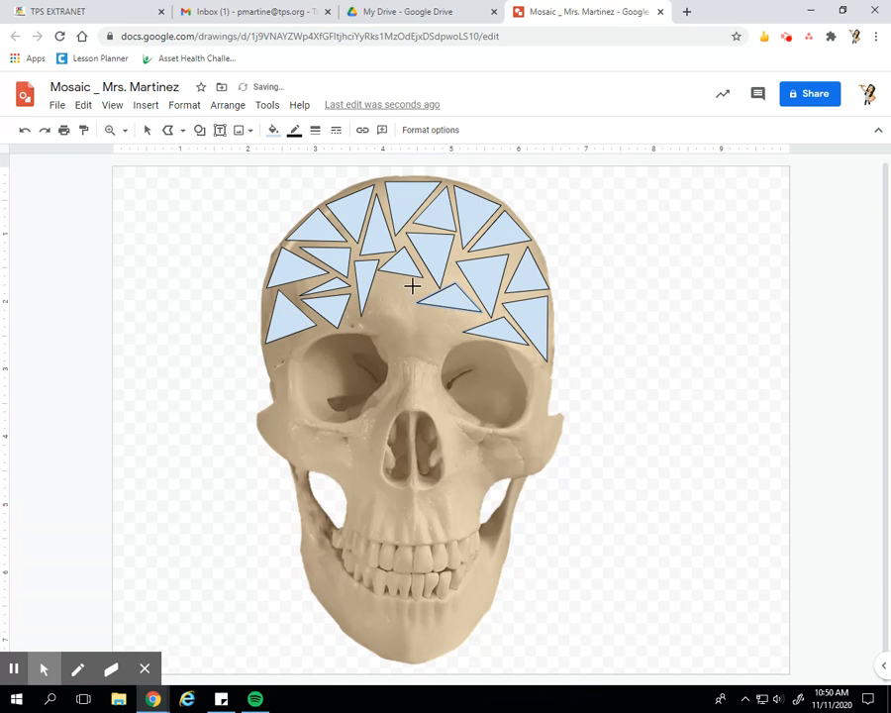
{"action": "left_click", "coordinate": [379, 281]}
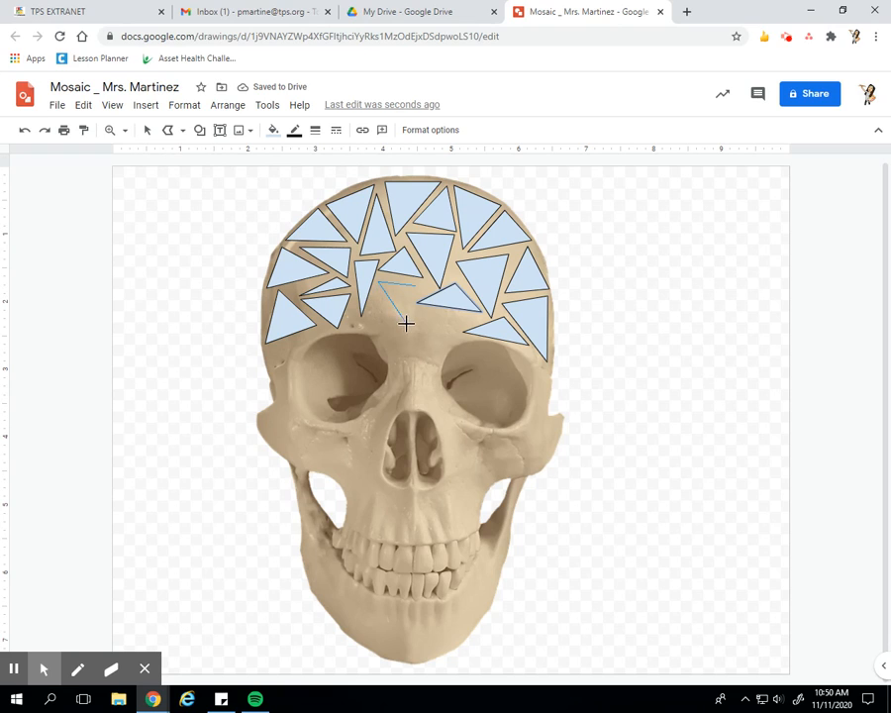
{"action": "left_click", "coordinate": [408, 322]}
{"action": "left_click", "coordinate": [413, 287]}
{"action": "left_click", "coordinate": [381, 285]}
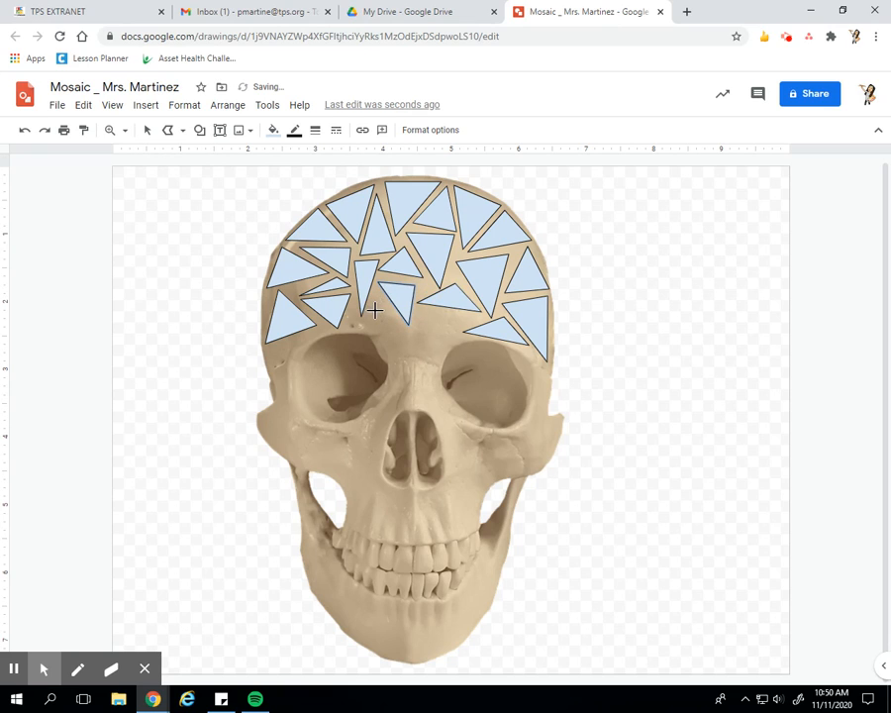
Draw a triangular tile above the left eye socket's inner corner and a downward-pointing one between the brows
{"action": "left_click", "coordinate": [380, 298]}
{"action": "left_click", "coordinate": [365, 322]}
{"action": "left_click", "coordinate": [408, 340]}
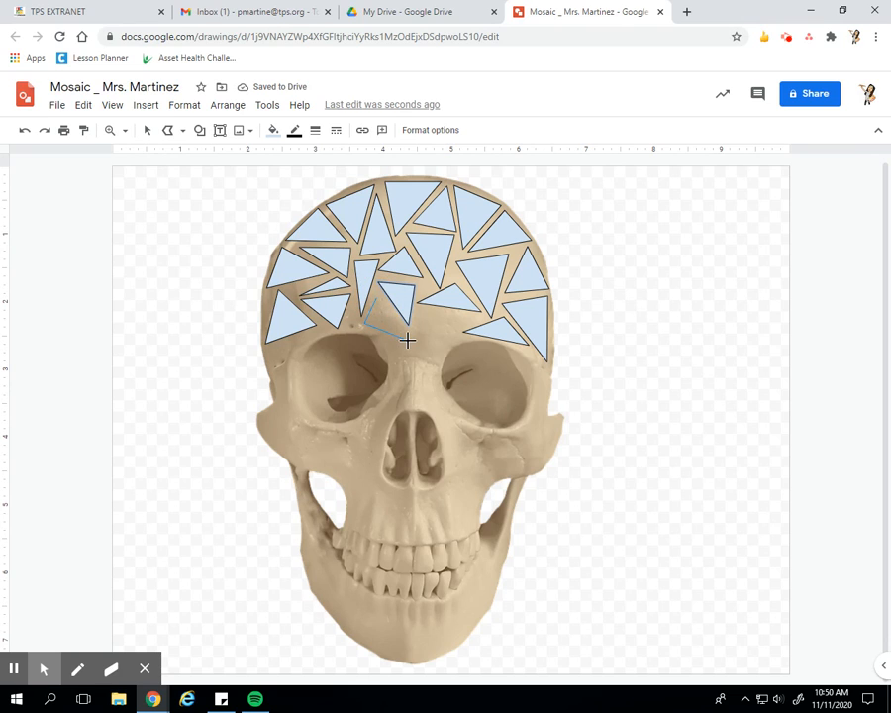
{"action": "left_click", "coordinate": [380, 299]}
{"action": "left_click", "coordinate": [461, 317]}
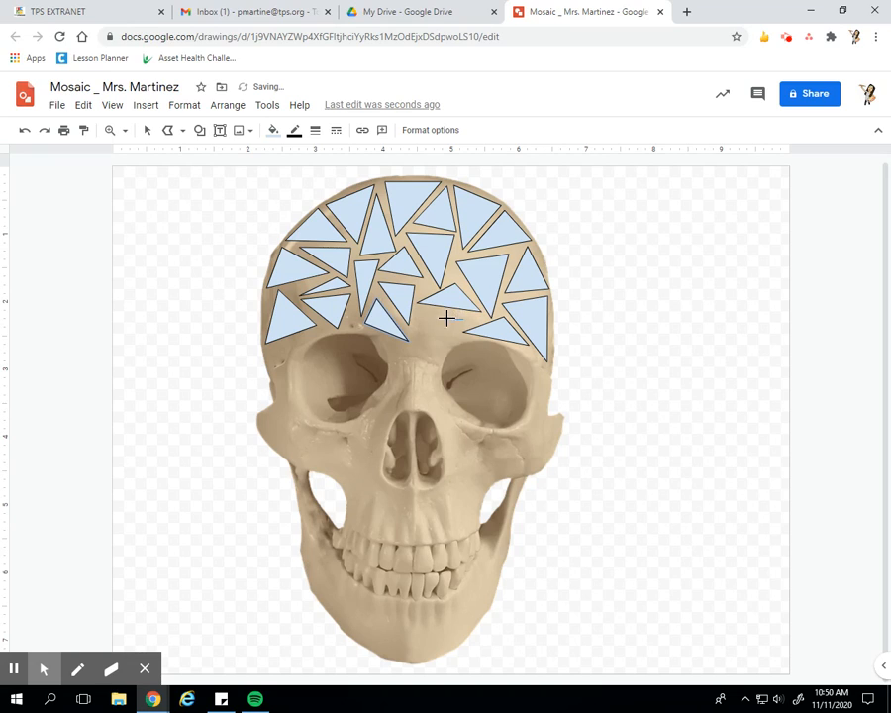
{"action": "left_click", "coordinate": [416, 314]}
{"action": "left_click", "coordinate": [423, 361]}
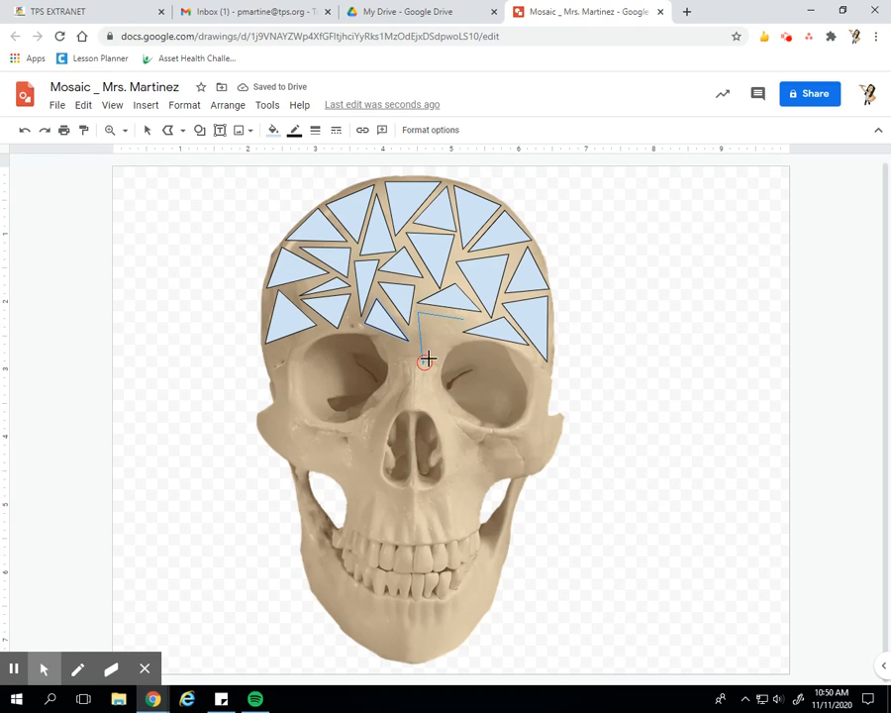
{"action": "left_click", "coordinate": [461, 324]}
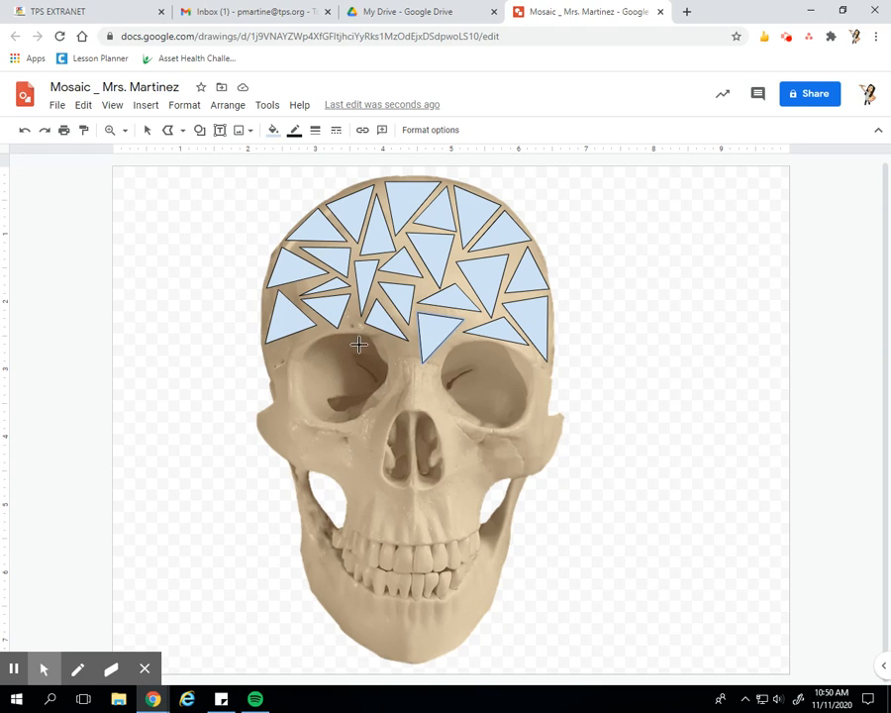
Draw a narrow downward-pointing tile along the left eye socket's outer edge and a triangle at the left cheekbone's outer end
{"action": "left_click", "coordinate": [292, 344]}
{"action": "left_click", "coordinate": [264, 345]}
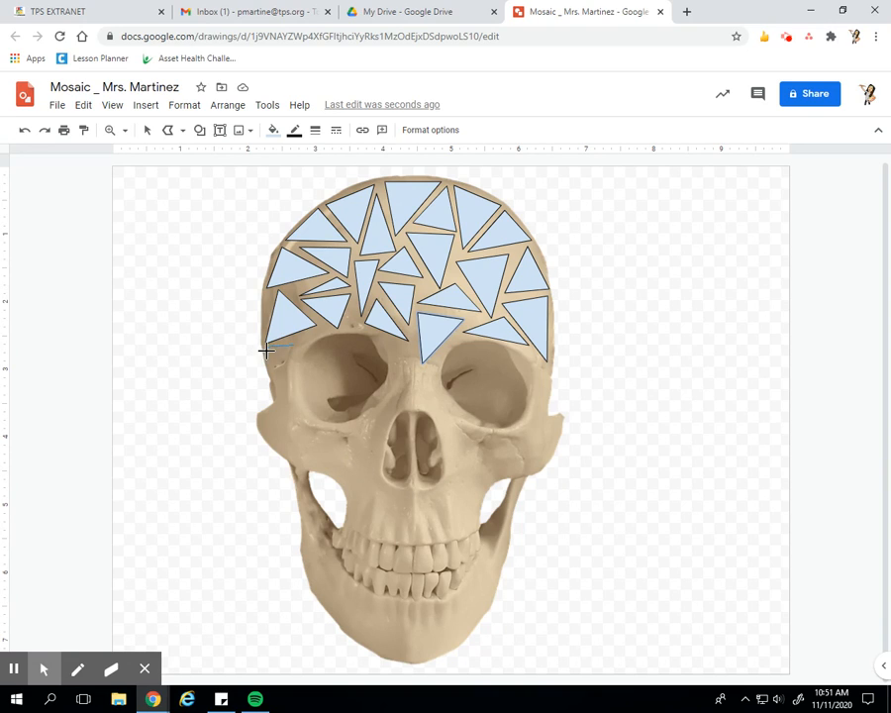
{"action": "left_click", "coordinate": [280, 400]}
{"action": "left_click", "coordinate": [292, 345]}
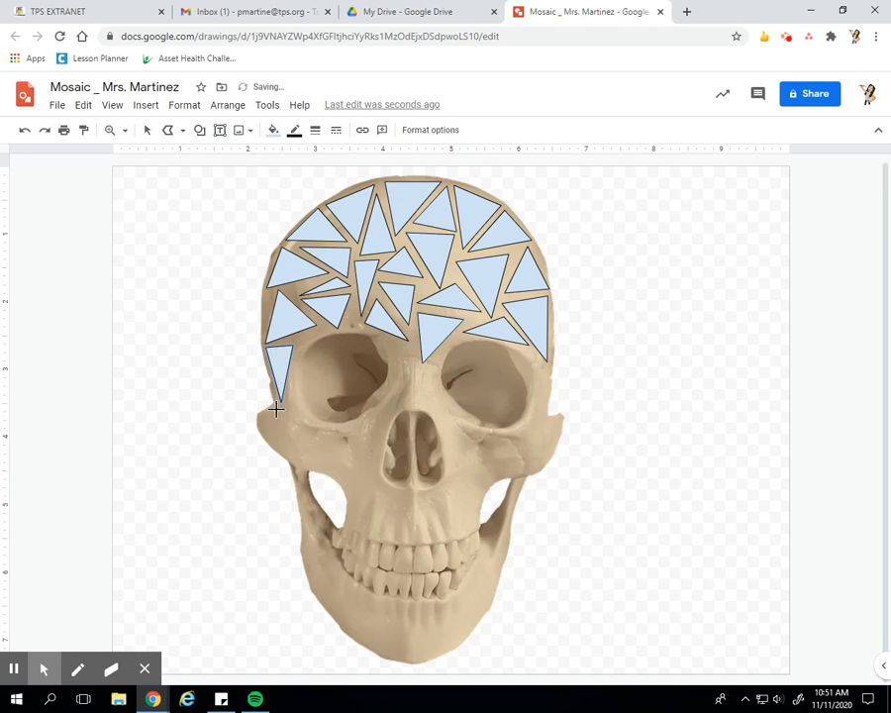
{"action": "left_click", "coordinate": [260, 417]}
{"action": "left_click", "coordinate": [280, 446]}
{"action": "left_click", "coordinate": [290, 409]}
Draw a narrow upward-pointing tile on the left cheekbone and a small downward-pointing one beneath the left eye socket
{"action": "left_click", "coordinate": [294, 414]}
{"action": "left_click", "coordinate": [286, 450]}
{"action": "left_click", "coordinate": [303, 468]}
{"action": "left_click", "coordinate": [294, 415]}
{"action": "left_click", "coordinate": [304, 420]}
{"action": "left_click", "coordinate": [316, 444]}
{"action": "left_click", "coordinate": [340, 430]}
Draw a triangular tile on the left cheekbone's lower edge and a large downward-pointing one beside the nose opening
{"action": "left_click", "coordinate": [340, 436]}
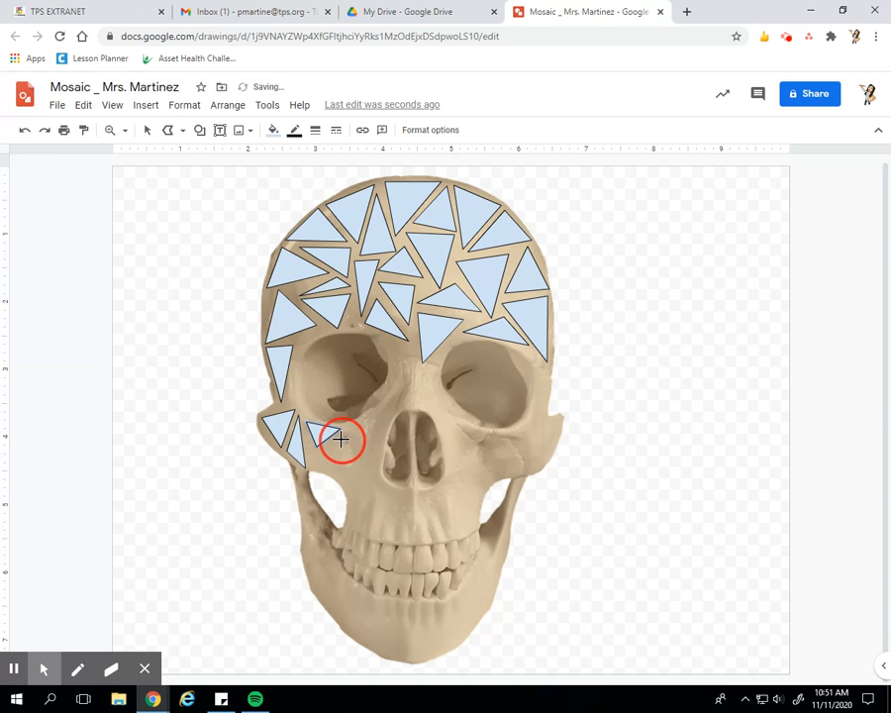
{"action": "left_click", "coordinate": [313, 456]}
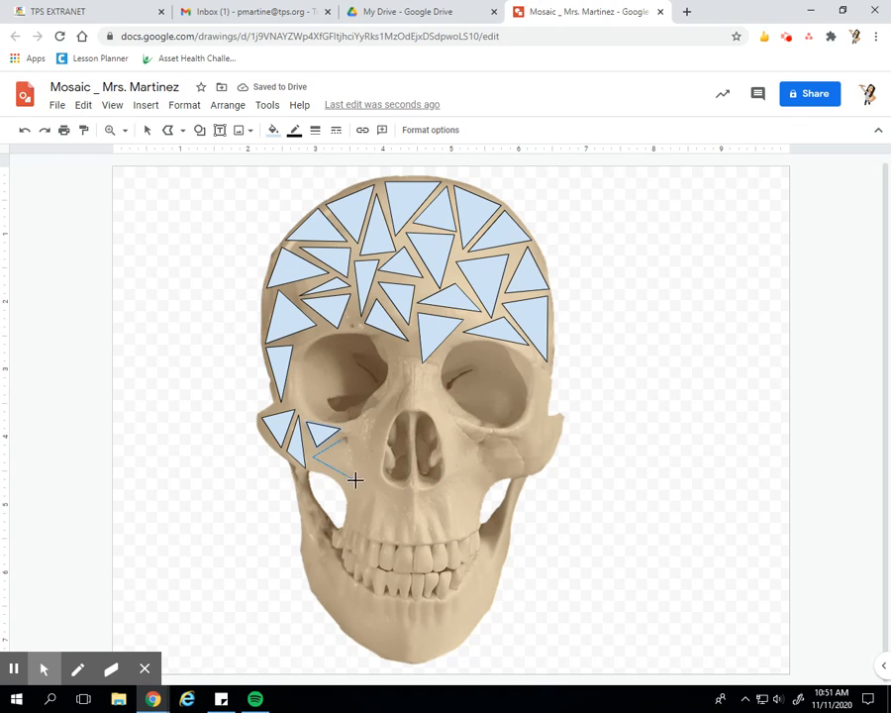
{"action": "left_click", "coordinate": [343, 481]}
{"action": "left_click", "coordinate": [342, 437]}
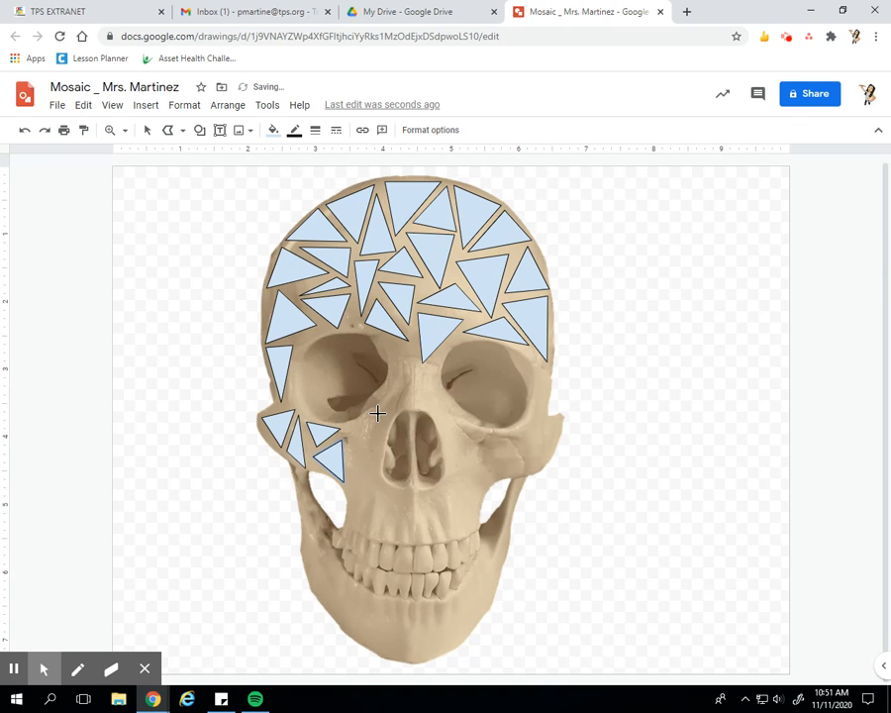
{"action": "left_click", "coordinate": [383, 414]}
{"action": "left_click", "coordinate": [344, 434]}
{"action": "left_click", "coordinate": [376, 473]}
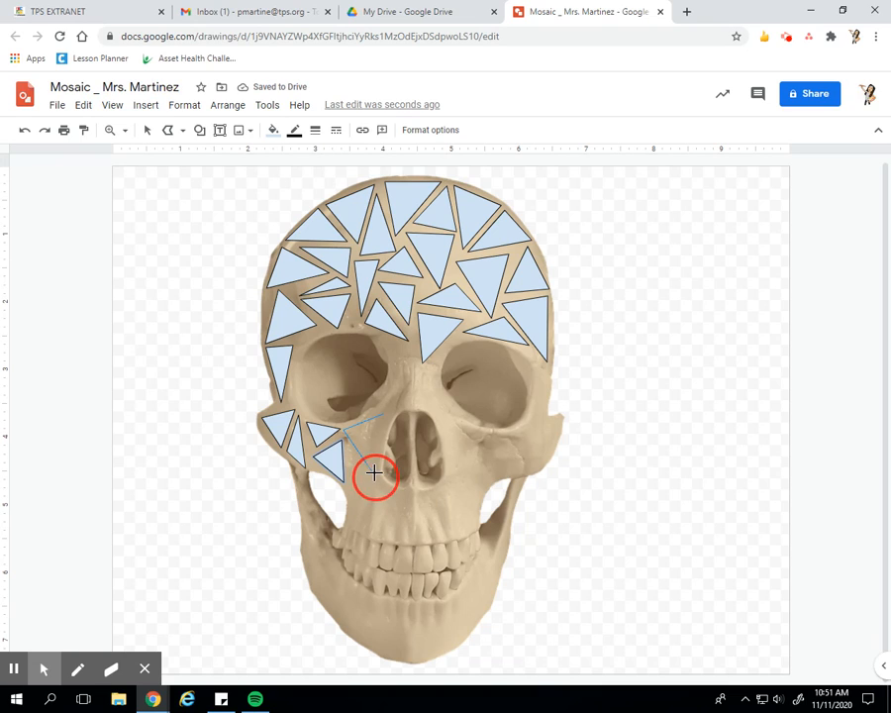
{"action": "left_click", "coordinate": [383, 414]}
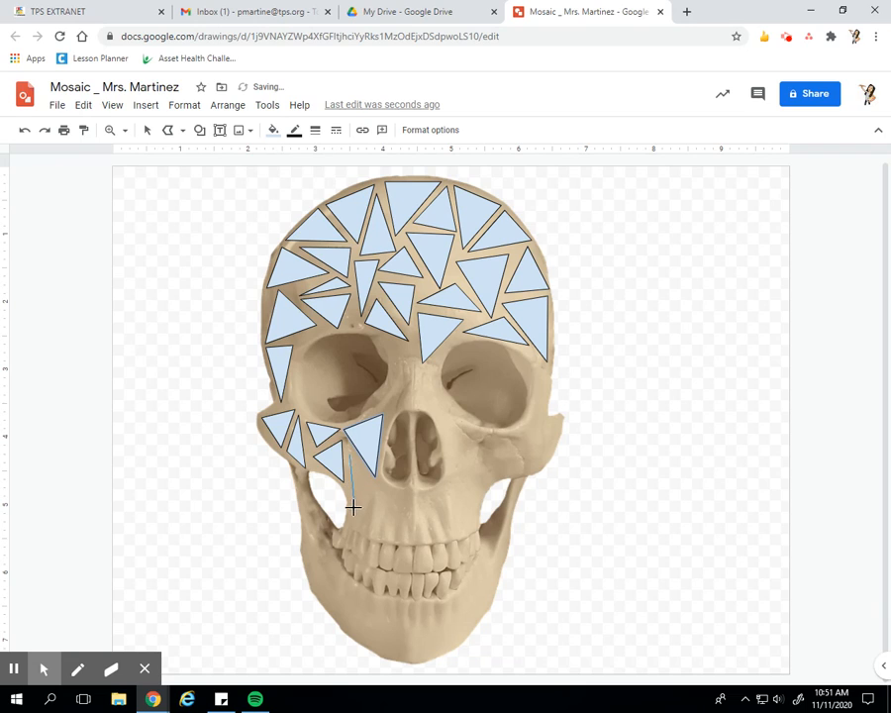
Draw a slim tile below the large left cheek tile and a narrow downward-pointing one under the nose opening's left side
{"action": "left_click", "coordinate": [353, 504]}
{"action": "left_click", "coordinate": [375, 492]}
{"action": "left_click", "coordinate": [347, 453]}
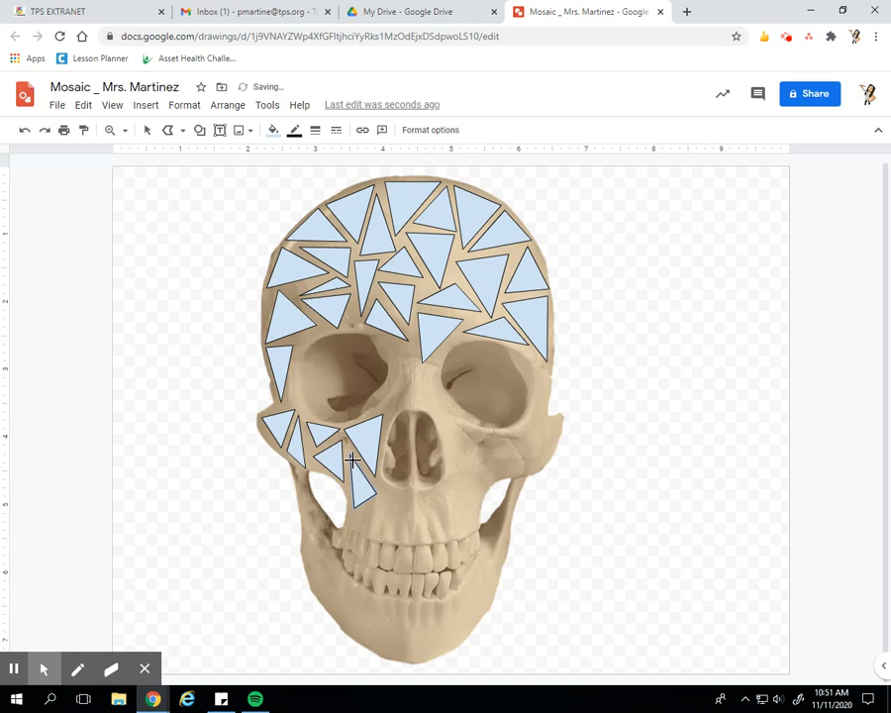
{"action": "left_click", "coordinate": [395, 535]}
{"action": "left_click", "coordinate": [406, 491]}
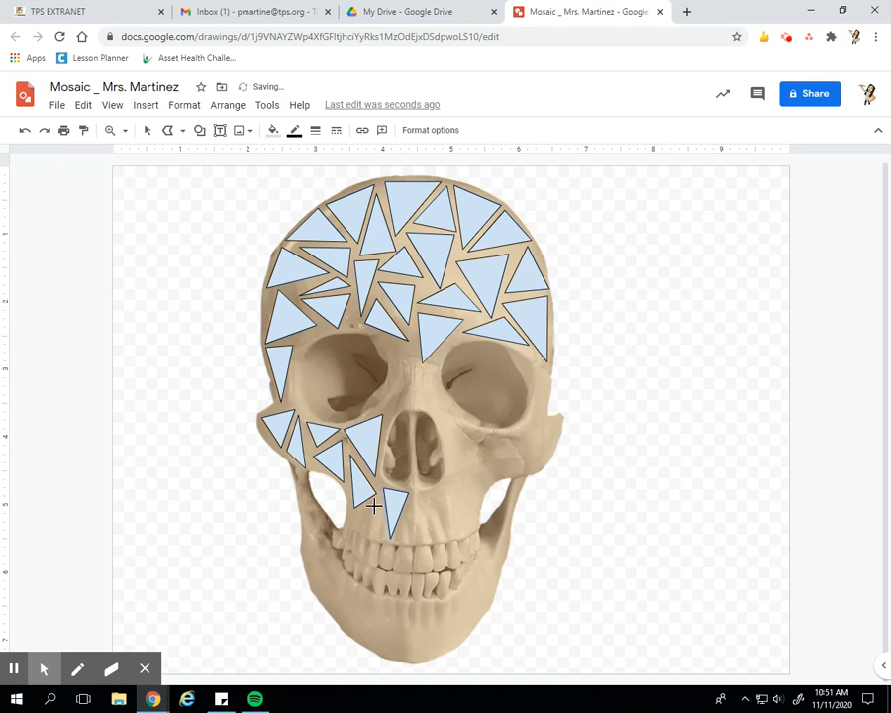
Draw a triangular tile above the upper left teeth and an upward-pointing one above the center teeth
{"action": "left_click", "coordinate": [374, 499]}
{"action": "left_click", "coordinate": [352, 518]}
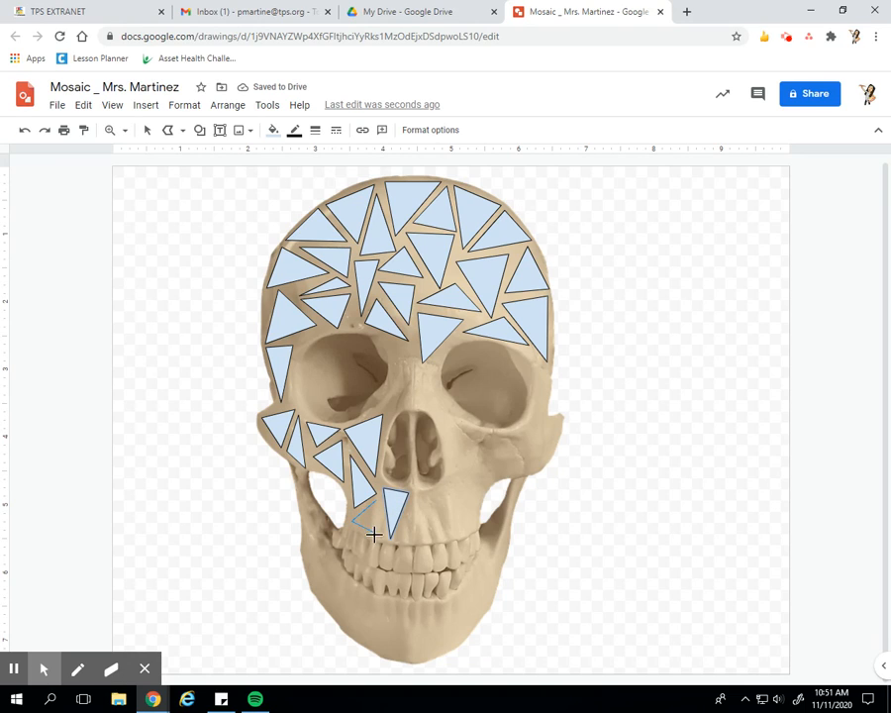
{"action": "left_click", "coordinate": [386, 535]}
{"action": "left_click", "coordinate": [378, 501]}
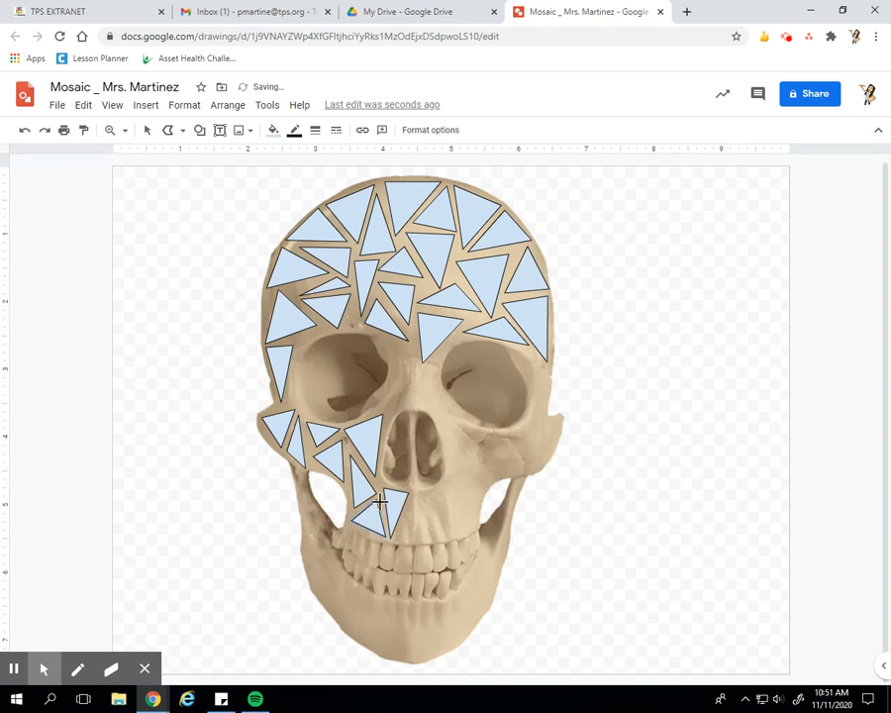
{"action": "left_click", "coordinate": [429, 495]}
{"action": "left_click", "coordinate": [397, 534]}
{"action": "left_click", "coordinate": [443, 534]}
{"action": "left_click", "coordinate": [424, 495]}
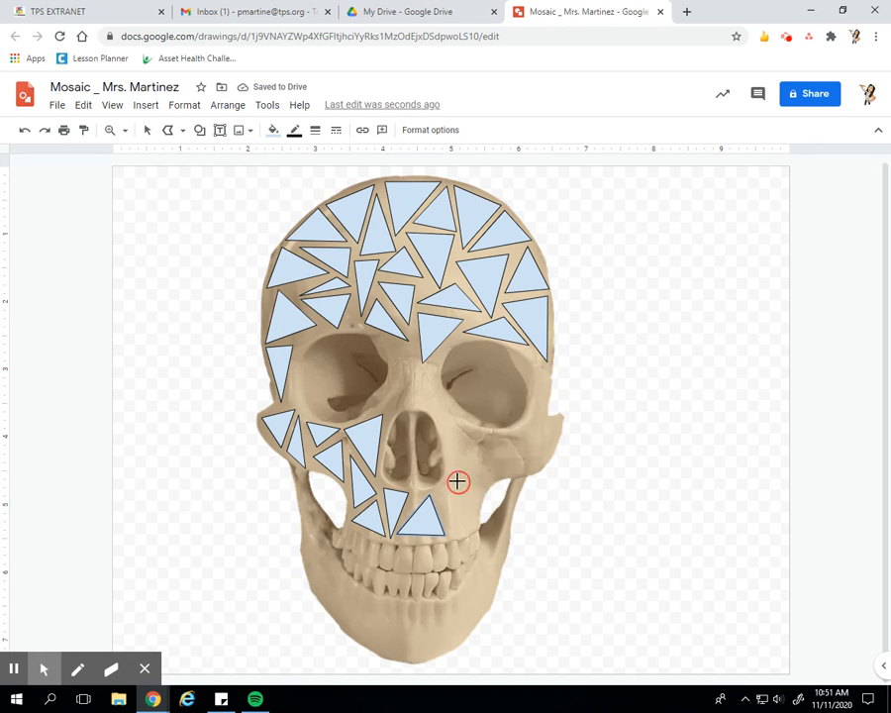
Draw a narrow downward-pointing tile and two small stacked triangles on the upper jaw's right side, above the teeth
{"action": "left_click", "coordinate": [457, 482]}
{"action": "left_click", "coordinate": [456, 535]}
{"action": "left_click", "coordinate": [458, 482]}
{"action": "left_click", "coordinate": [476, 509]}
{"action": "left_click", "coordinate": [459, 507]}
{"action": "left_click", "coordinate": [461, 527]}
{"action": "left_click", "coordinate": [476, 510]}
{"action": "left_click", "coordinate": [475, 471]}
{"action": "left_click", "coordinate": [476, 507]}
{"action": "left_click", "coordinate": [477, 473]}
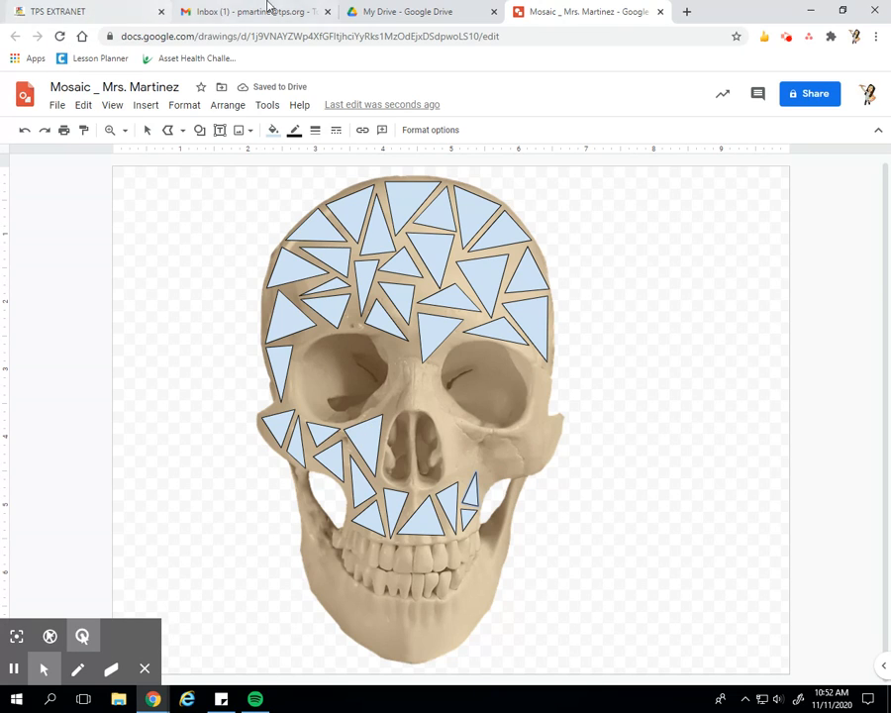
Draw an upward-pointing triangular tile on the right cheek, just above the upper jaw tiles
{"action": "left_click", "coordinate": [465, 435]}
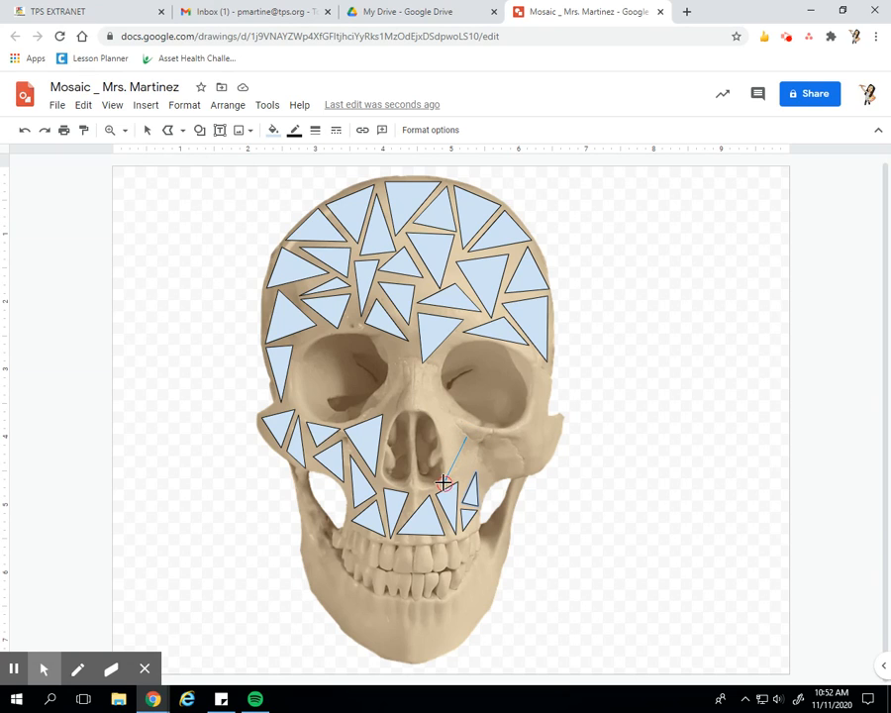
{"action": "left_click", "coordinate": [443, 482]}
{"action": "left_click", "coordinate": [479, 470]}
{"action": "left_click", "coordinate": [461, 441]}
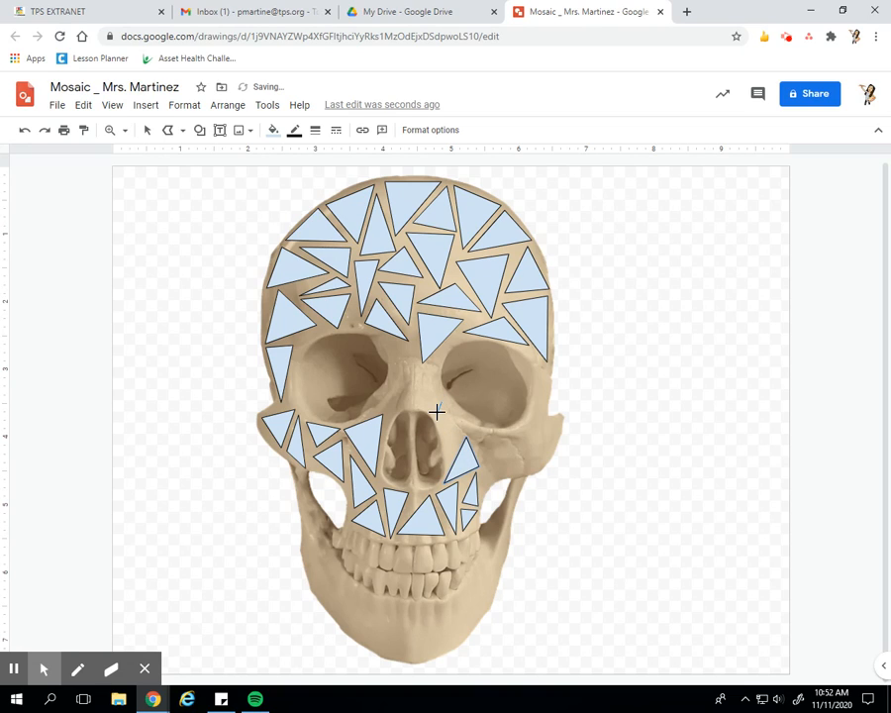
Draw a slim tile at the right eye socket's lower inner edge and a small downward-pointing one beside the nose opening
{"action": "left_click", "coordinate": [437, 411]}
{"action": "left_click", "coordinate": [463, 429]}
{"action": "left_click", "coordinate": [440, 400]}
{"action": "left_click", "coordinate": [436, 410]}
{"action": "left_click", "coordinate": [442, 422]}
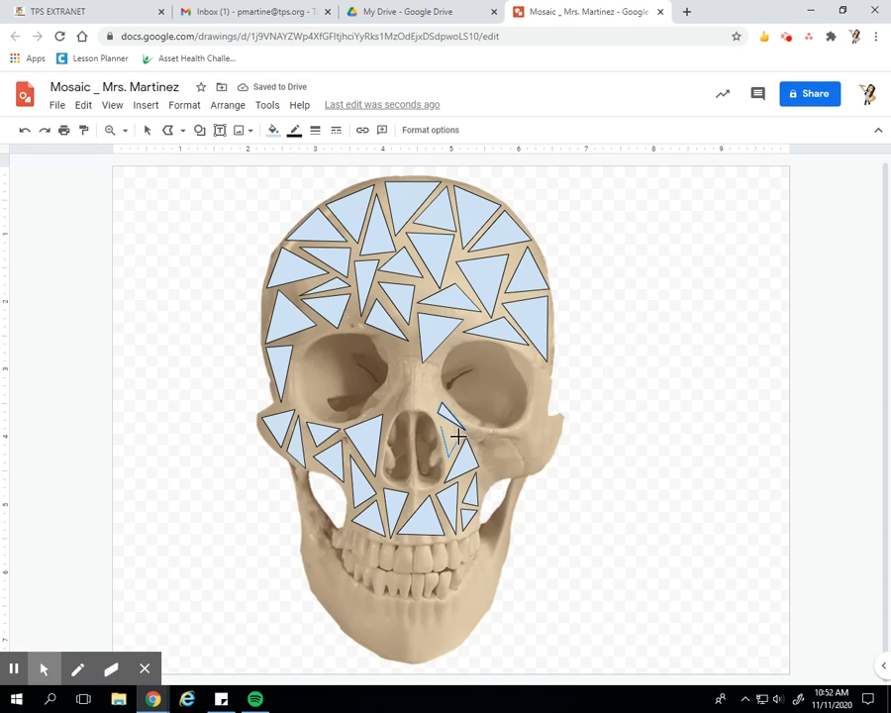
{"action": "left_click", "coordinate": [457, 434]}
{"action": "left_click", "coordinate": [443, 426]}
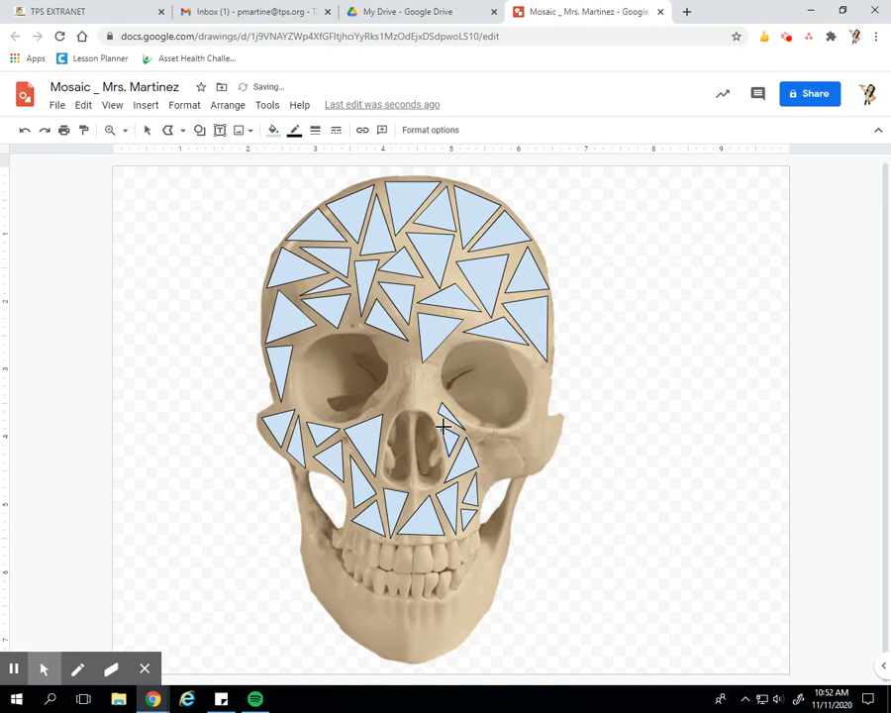
Draw a narrow tile along the right eye socket's outer edge and a triangle on the right side of the nose bridge
{"action": "left_click", "coordinate": [528, 357]}
{"action": "left_click", "coordinate": [532, 407]}
{"action": "left_click", "coordinate": [547, 374]}
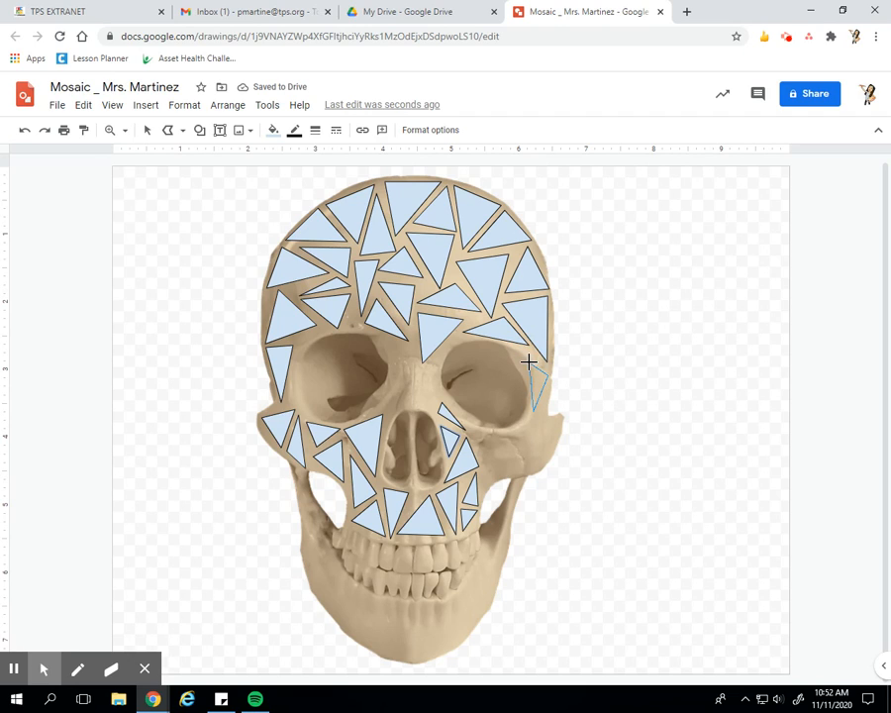
{"action": "left_click", "coordinate": [525, 358]}
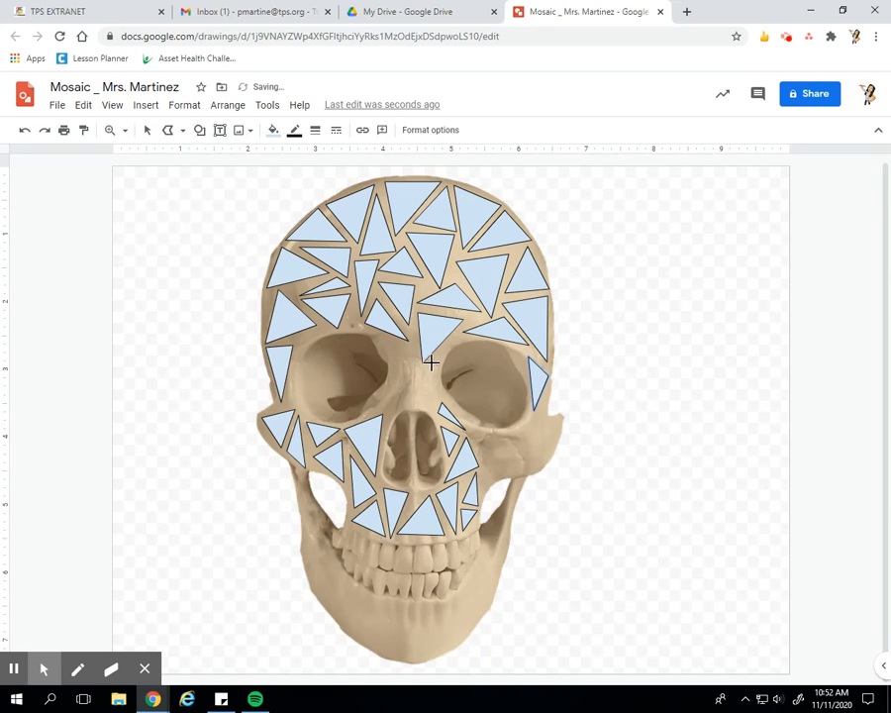
{"action": "left_click", "coordinate": [431, 363]}
{"action": "left_click", "coordinate": [409, 377]}
{"action": "left_click", "coordinate": [435, 406]}
{"action": "left_click", "coordinate": [432, 365]}
Draw a downward-pointing tile on the left side of the nose bridge and a slanted triangle beneath it
{"action": "left_click", "coordinate": [411, 345]}
{"action": "left_click", "coordinate": [382, 345]}
{"action": "left_click", "coordinate": [396, 384]}
{"action": "left_click", "coordinate": [412, 345]}
{"action": "left_click", "coordinate": [412, 391]}
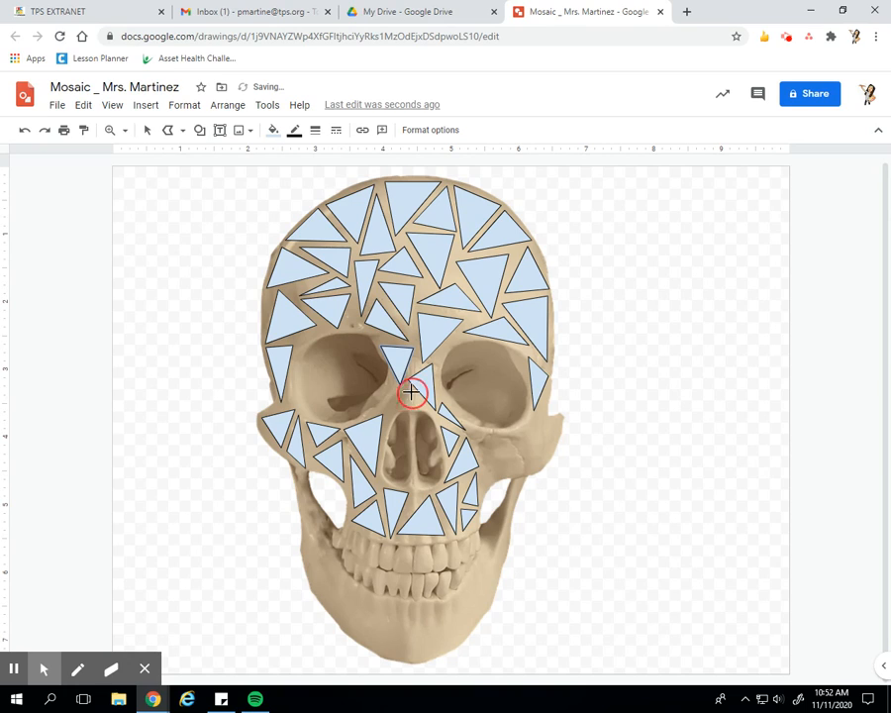
{"action": "left_click", "coordinate": [386, 384]}
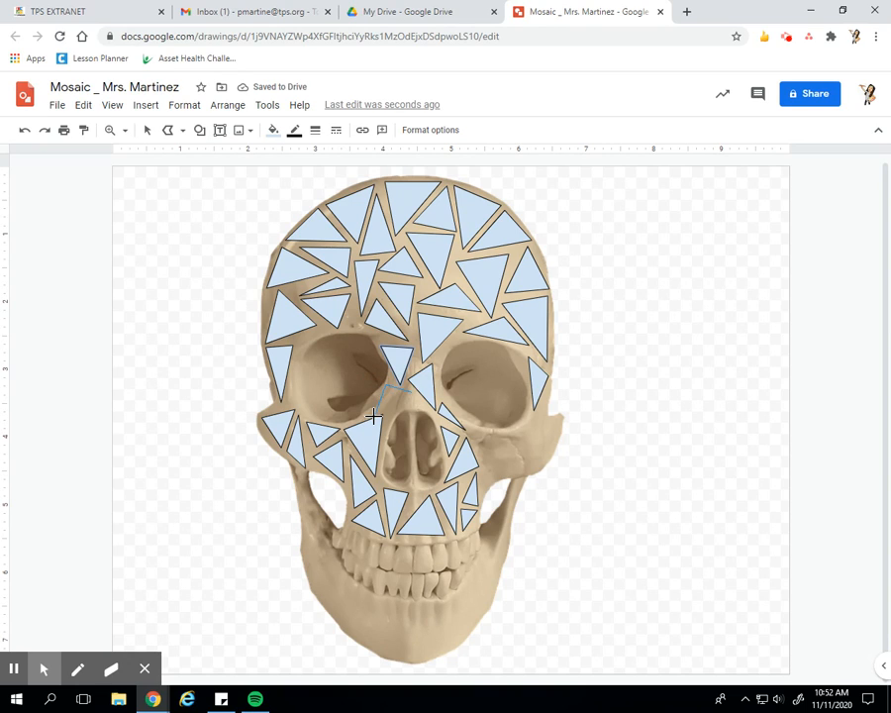
{"action": "left_click", "coordinate": [373, 410]}
{"action": "left_click", "coordinate": [414, 392]}
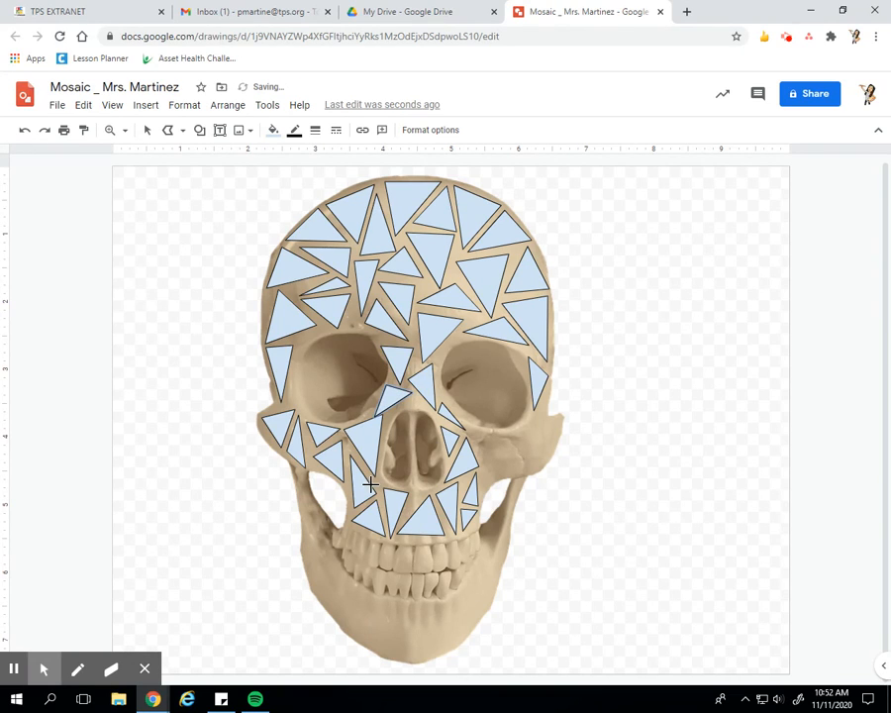
Draw a small flat triangular tile directly above the nose opening
{"action": "left_click", "coordinate": [414, 394]}
{"action": "left_click", "coordinate": [394, 408]}
{"action": "left_click", "coordinate": [427, 407]}
{"action": "left_click", "coordinate": [414, 396]}
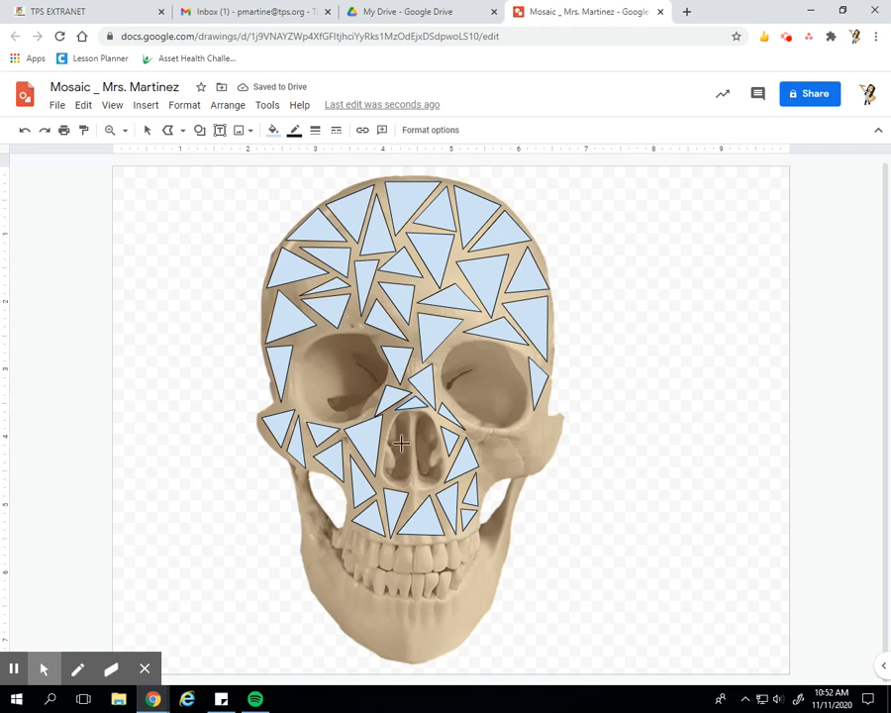
Draw a flat tile along the brow above the left eye socket and a tiny triangle at that socket's lower outer corner
{"action": "left_click", "coordinate": [295, 338]}
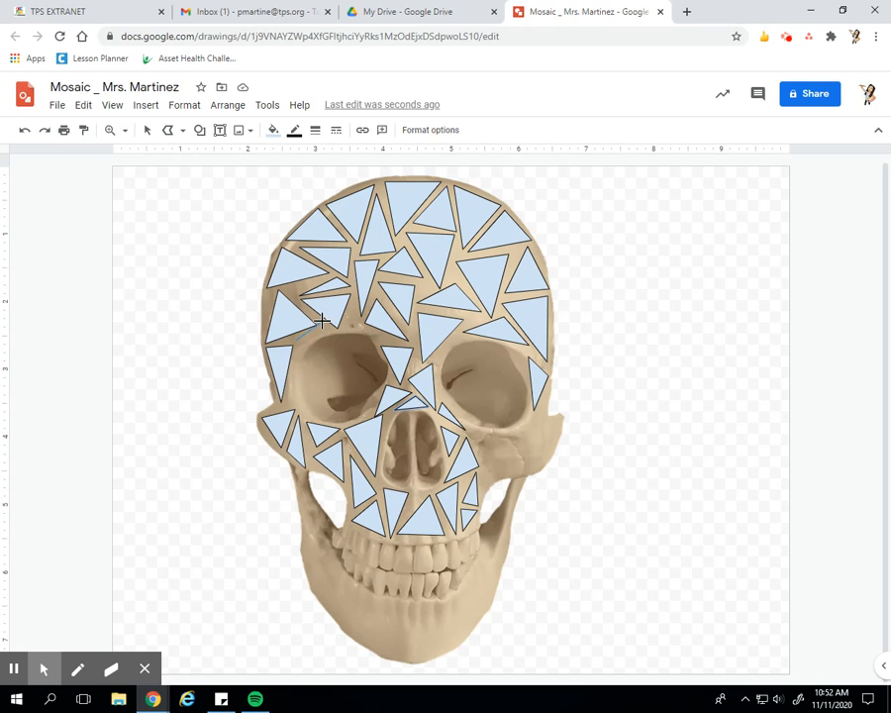
{"action": "left_click", "coordinate": [336, 333]}
{"action": "left_click", "coordinate": [293, 340]}
{"action": "left_click", "coordinate": [287, 394]}
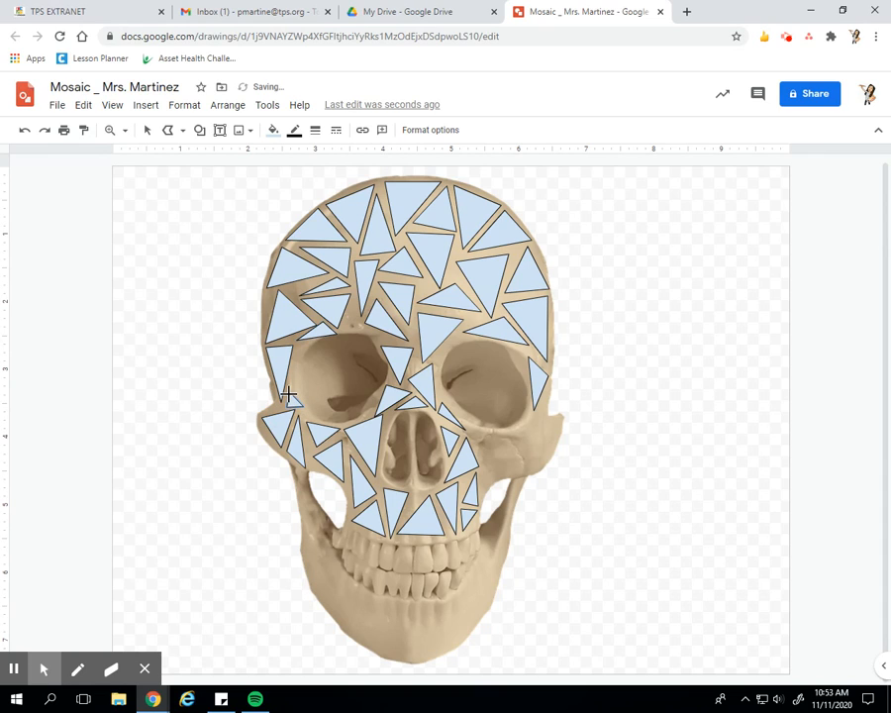
Draw a downward-pointing tile and a tiny neighbouring triangle at the outer end of the right cheekbone
{"action": "left_click", "coordinate": [526, 420]}
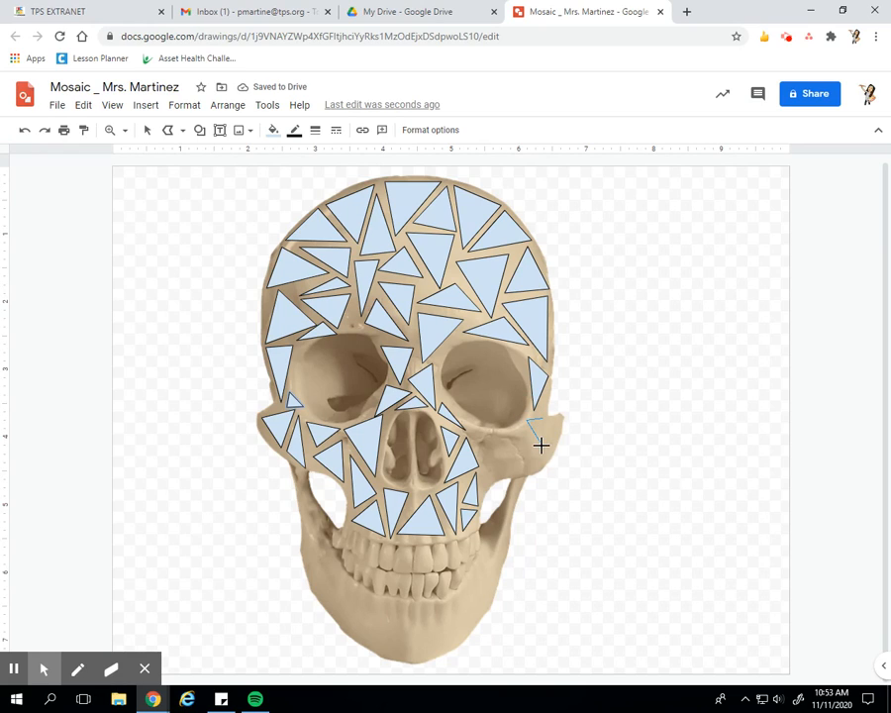
{"action": "left_click", "coordinate": [548, 452]}
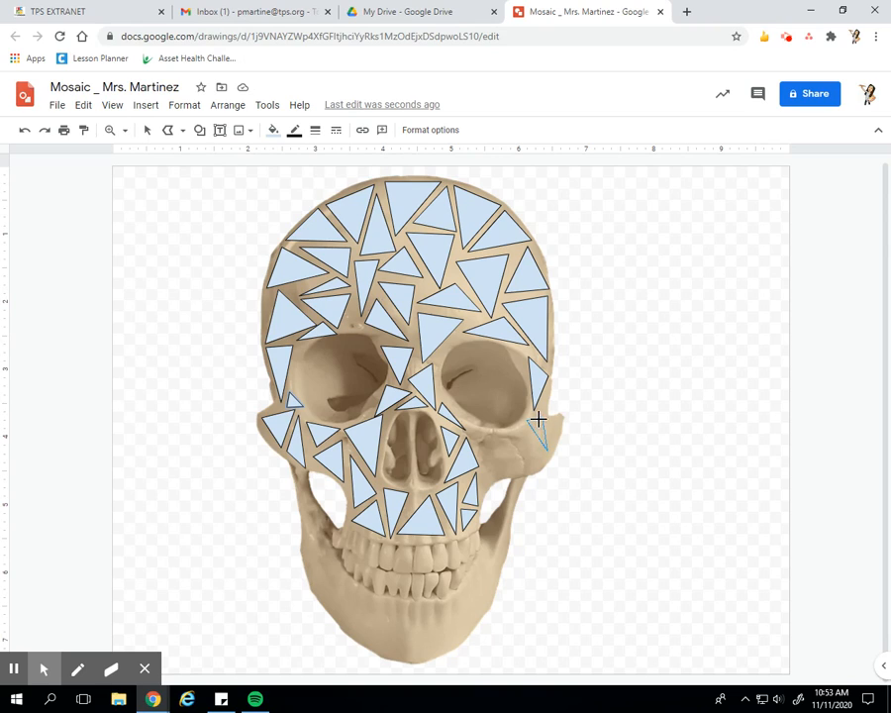
{"action": "left_click", "coordinate": [541, 418]}
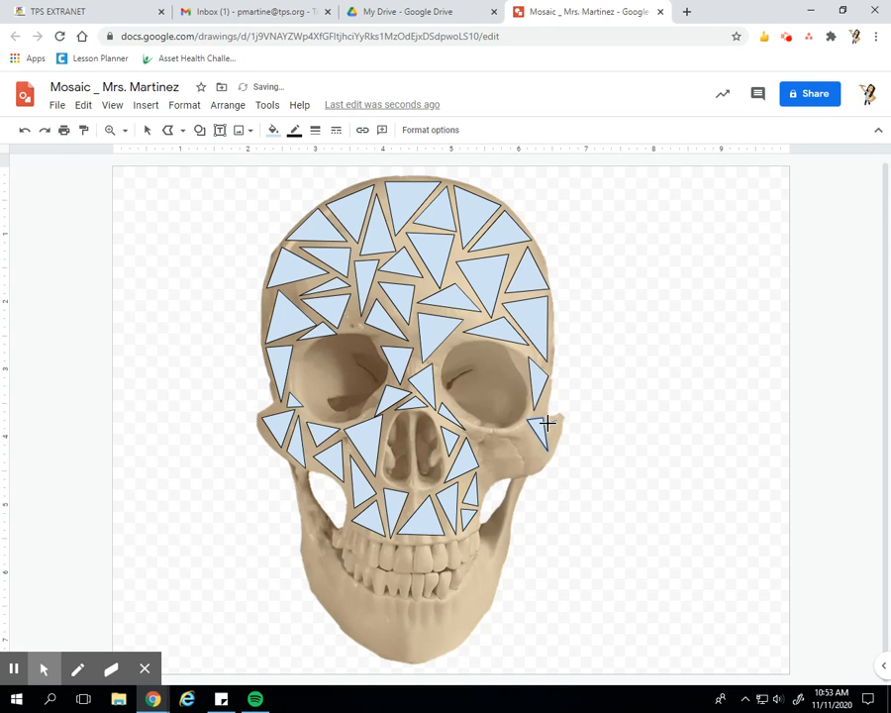
{"action": "left_click", "coordinate": [548, 424]}
{"action": "left_click", "coordinate": [556, 420]}
{"action": "left_click", "coordinate": [550, 423]}
Draw a slanted tile below the right eye socket's outer corner and a downward-pointing triangle beneath the socket's inner half
{"action": "left_click", "coordinate": [522, 429]}
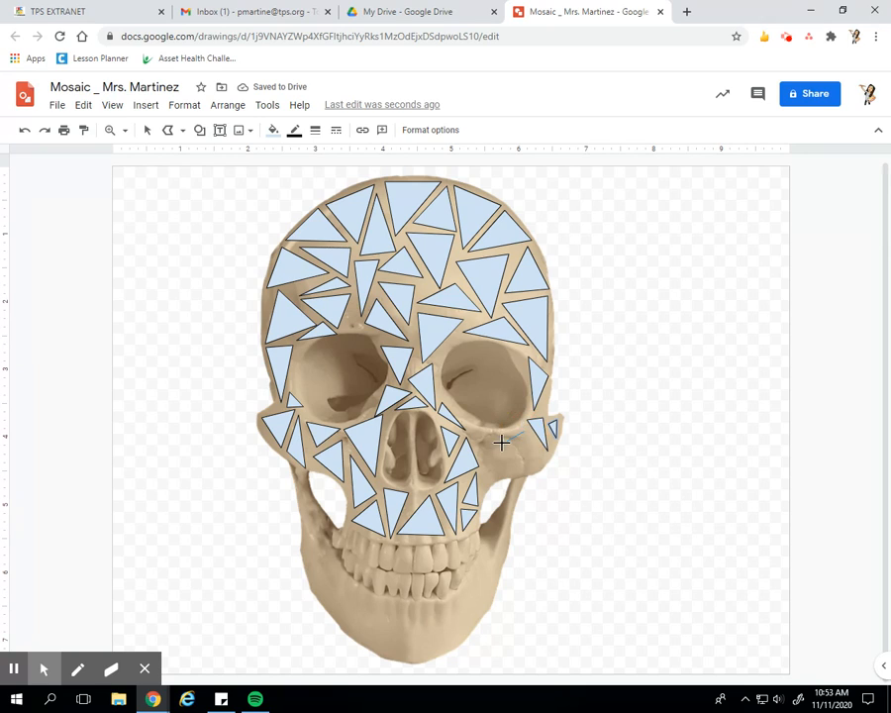
{"action": "left_click", "coordinate": [504, 439]}
{"action": "left_click", "coordinate": [544, 465]}
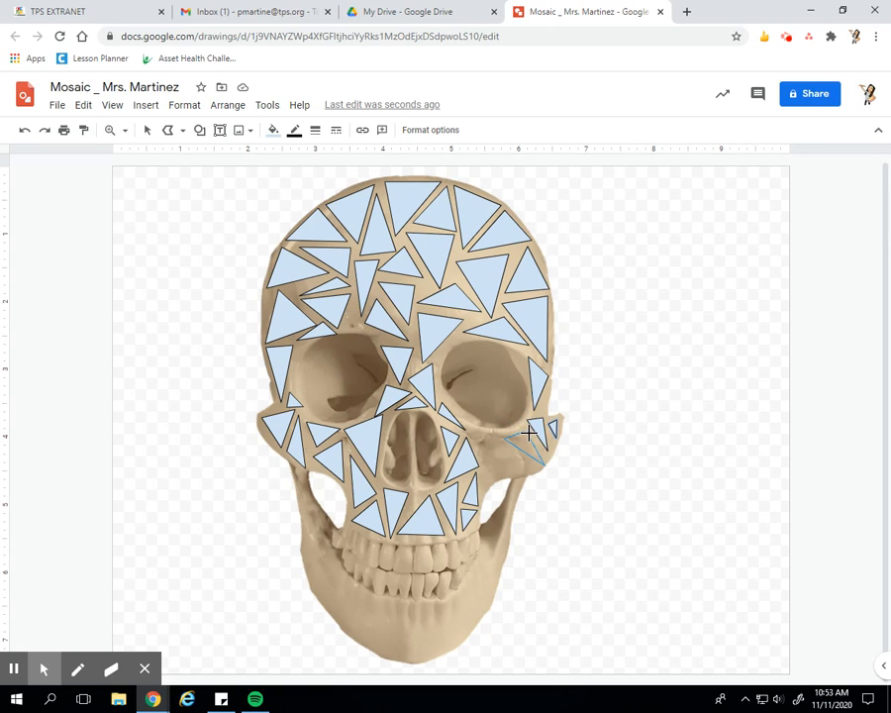
{"action": "left_click", "coordinate": [523, 430]}
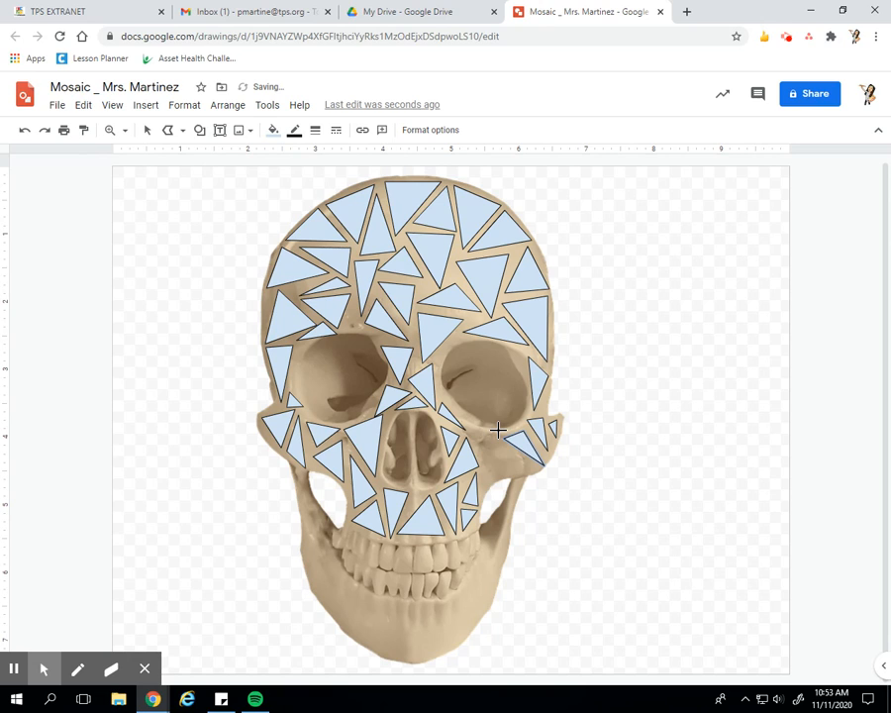
{"action": "left_click", "coordinate": [473, 428]}
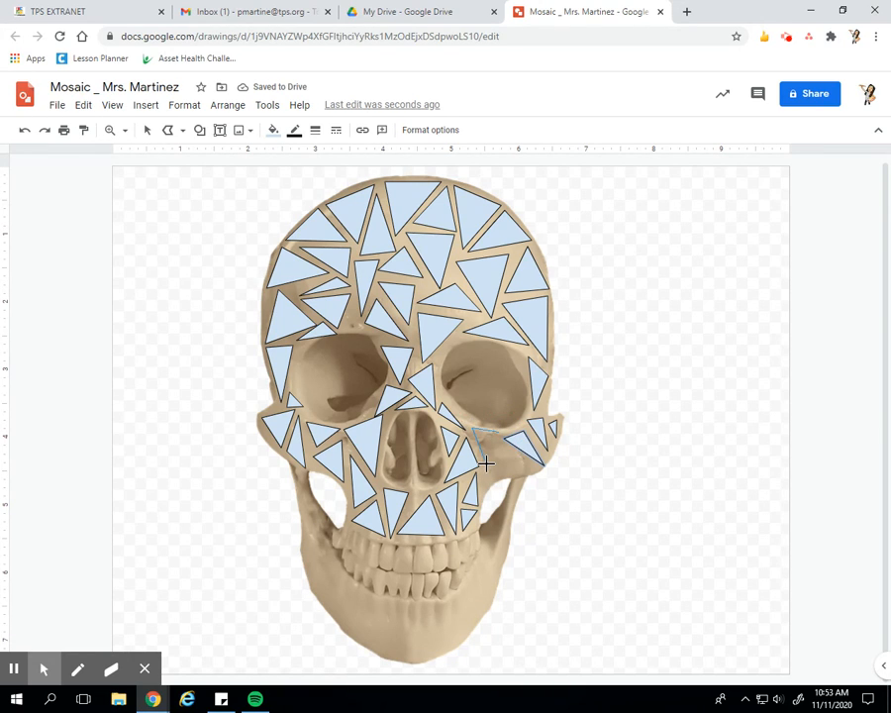
{"action": "left_click", "coordinate": [486, 463]}
{"action": "left_click", "coordinate": [498, 429]}
Draw a wide, flat triangular tile along the lower edge of the right cheekbone
{"action": "left_click", "coordinate": [503, 452]}
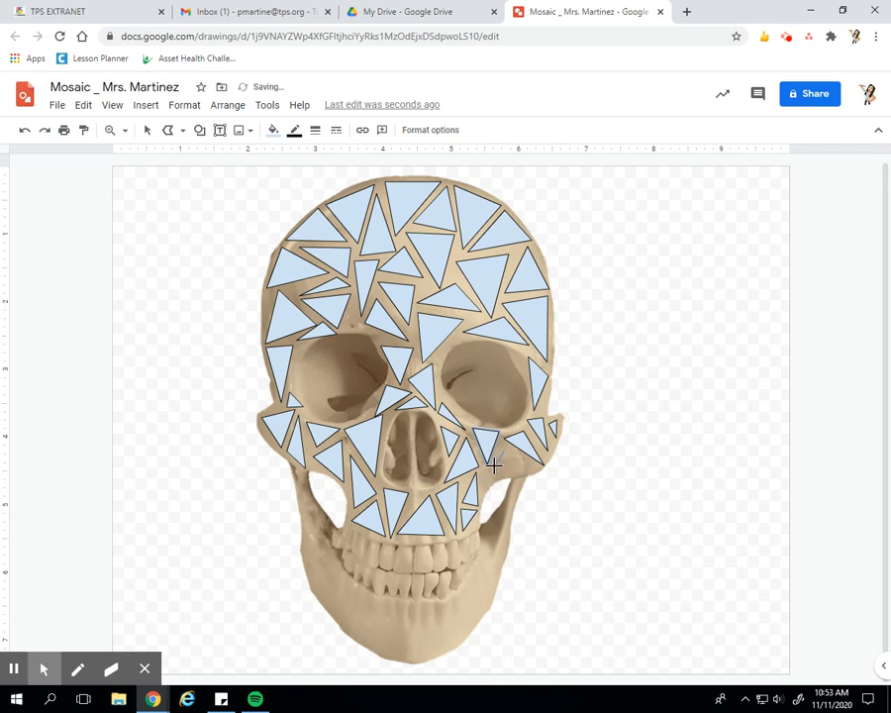
{"action": "left_click", "coordinate": [483, 479]}
{"action": "left_click", "coordinate": [531, 468]}
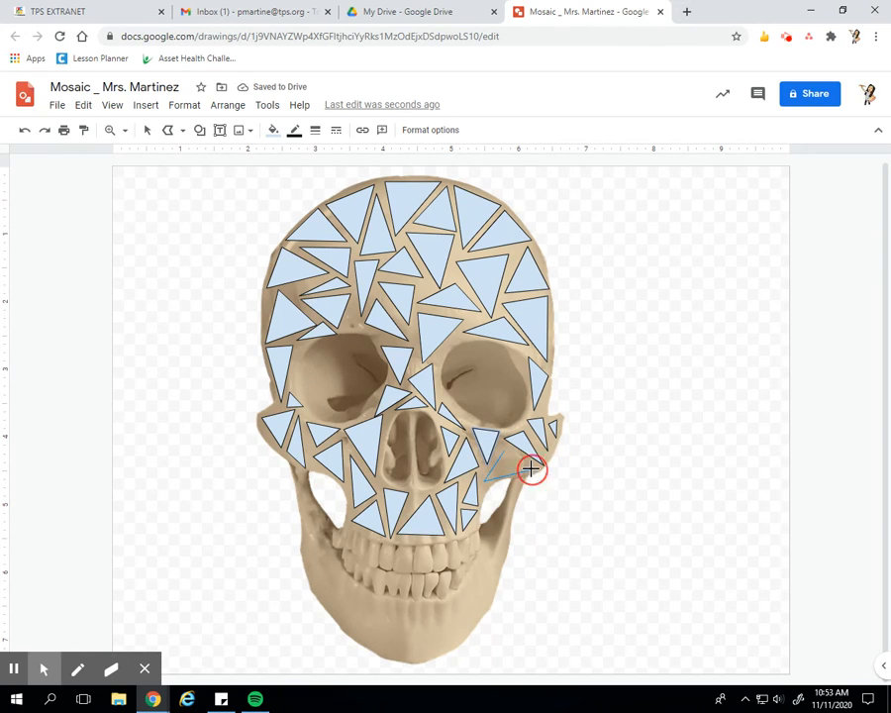
{"action": "left_click", "coordinate": [500, 452]}
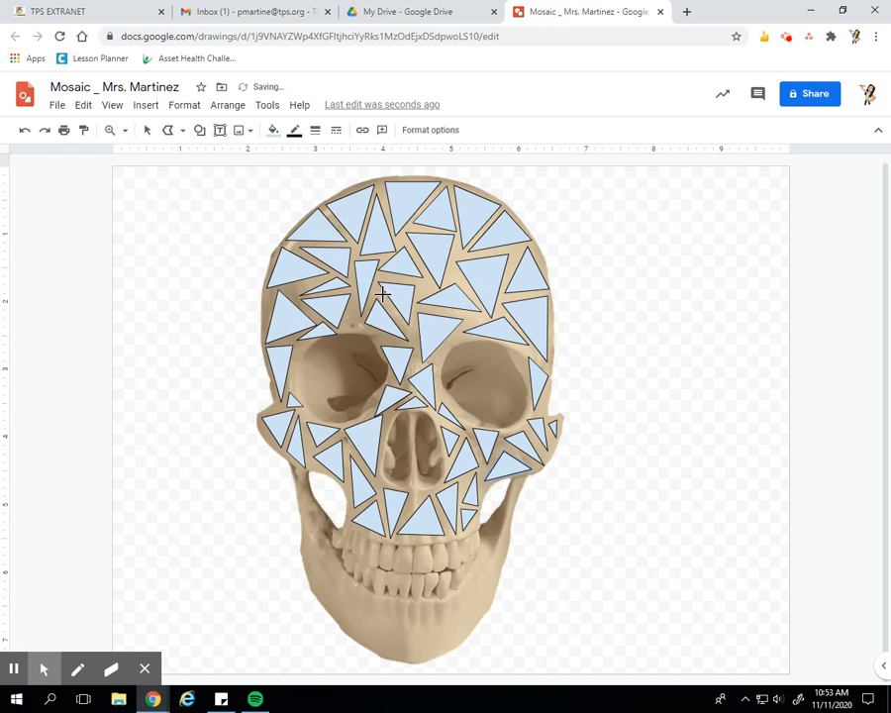
Draw a triangular tile on the left side of the jaw beside the teeth and a smaller flat one beneath it
{"action": "left_click", "coordinate": [310, 547]}
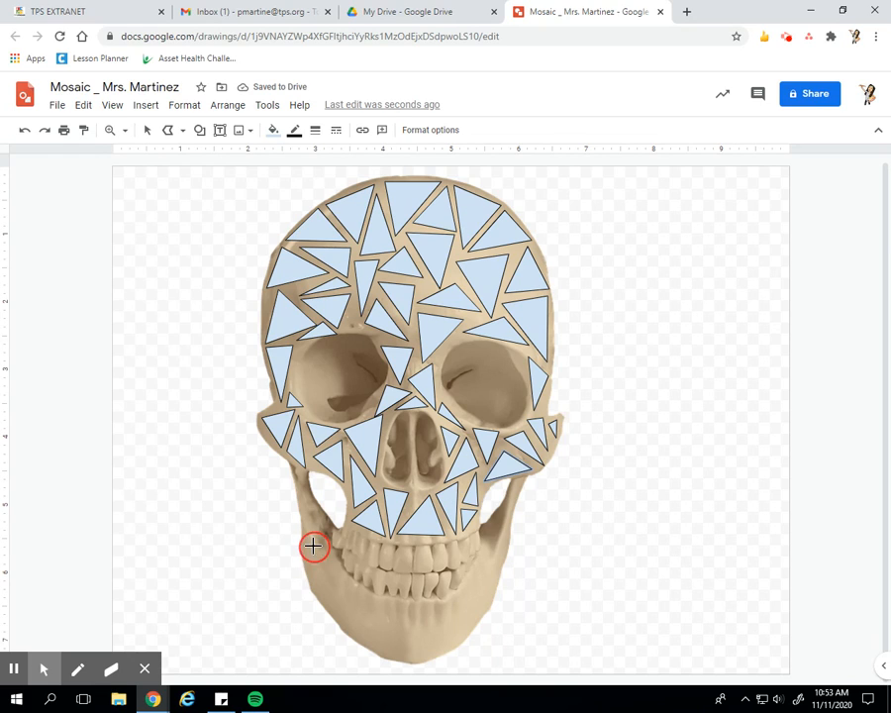
{"action": "left_click", "coordinate": [313, 576]}
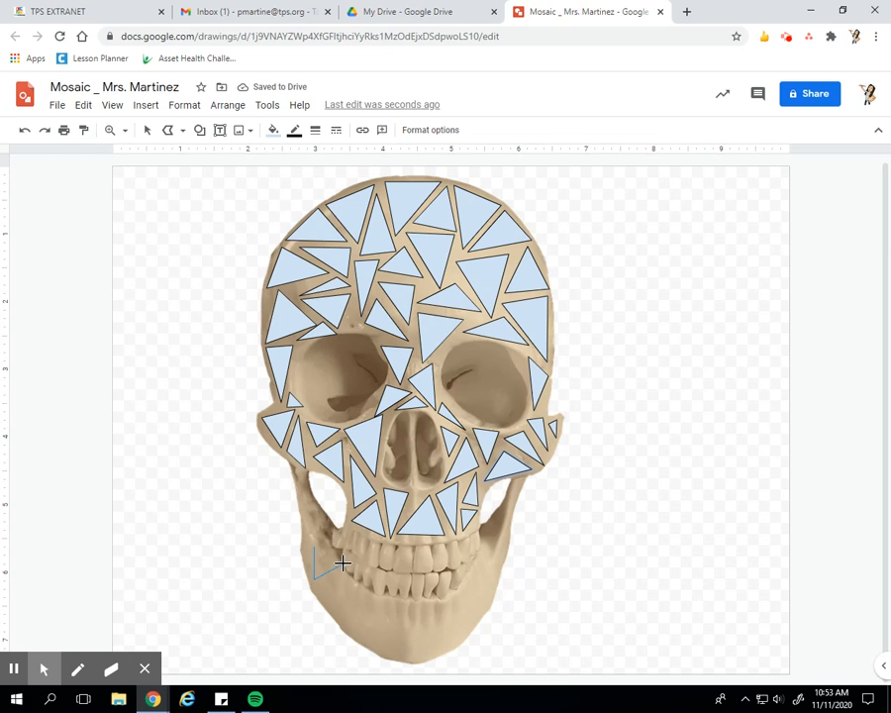
{"action": "left_click", "coordinate": [337, 562]}
{"action": "left_click", "coordinate": [313, 546]}
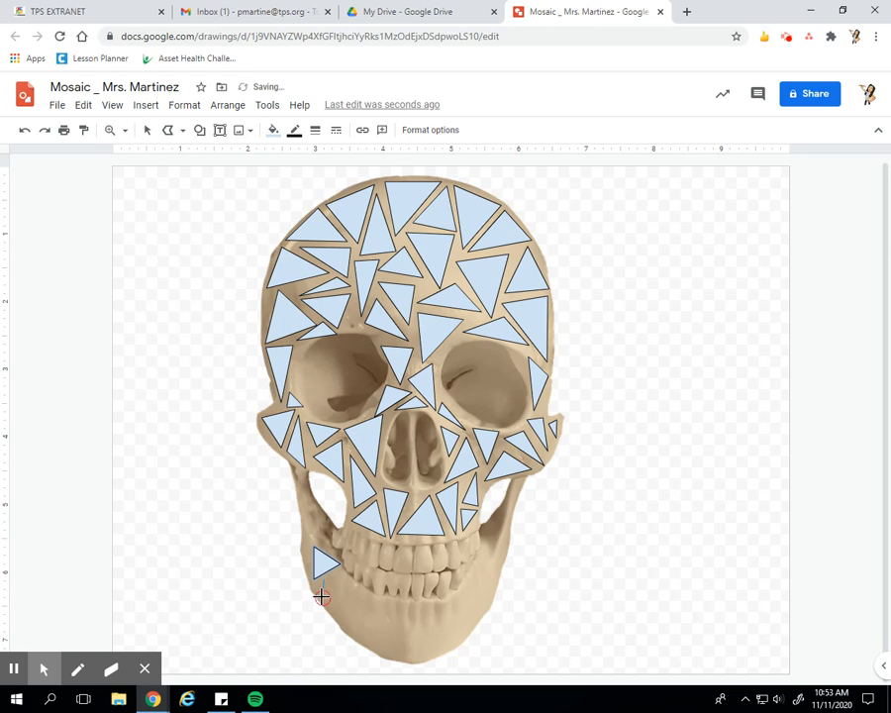
{"action": "left_click", "coordinate": [350, 592]}
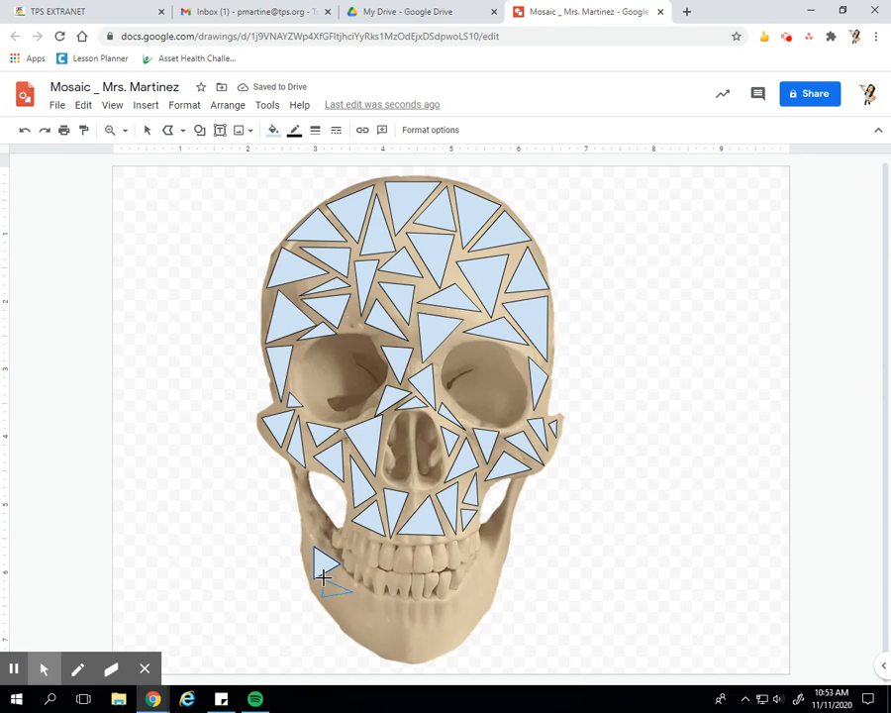
{"action": "left_click", "coordinate": [324, 577]}
Draw an upright triangular tile on the left half of the chin and a flat slanted one along the chin's bottom edge
{"action": "left_click", "coordinate": [367, 597]}
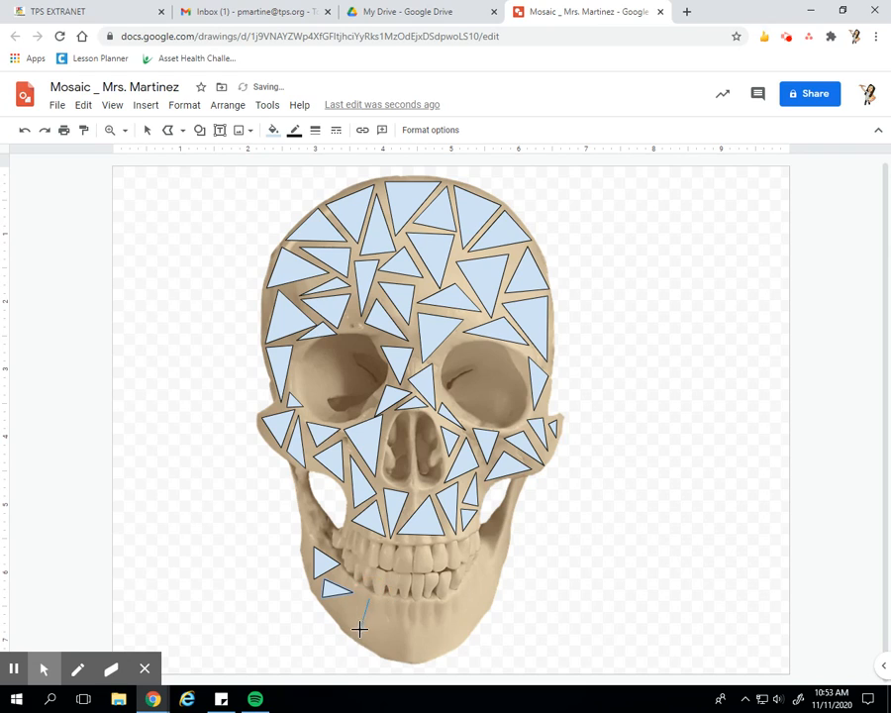
{"action": "left_click", "coordinate": [358, 632]}
{"action": "left_click", "coordinate": [396, 626]}
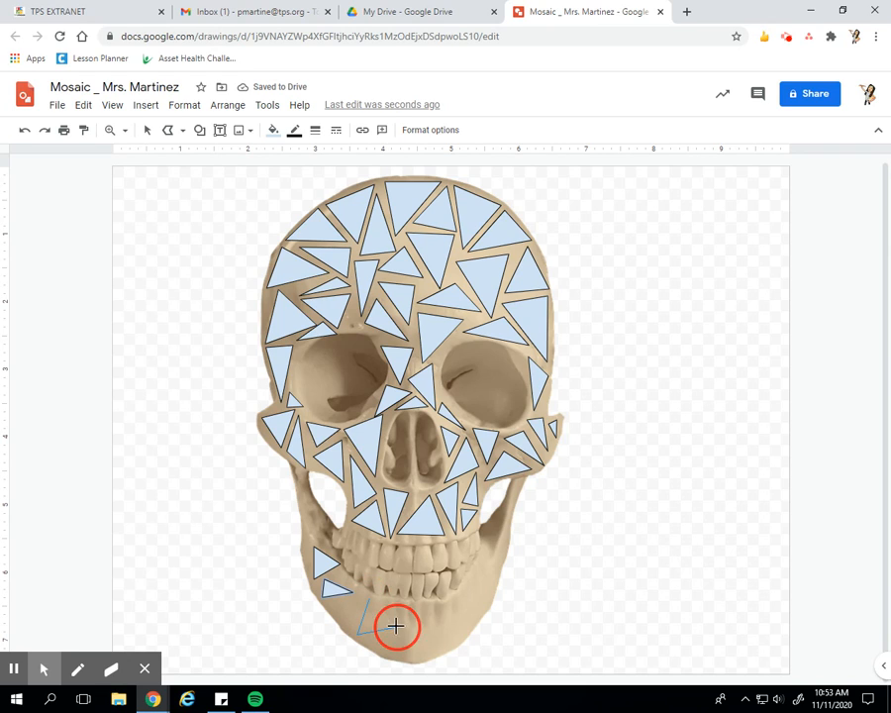
{"action": "left_click", "coordinate": [368, 597]}
{"action": "left_click", "coordinate": [405, 630]}
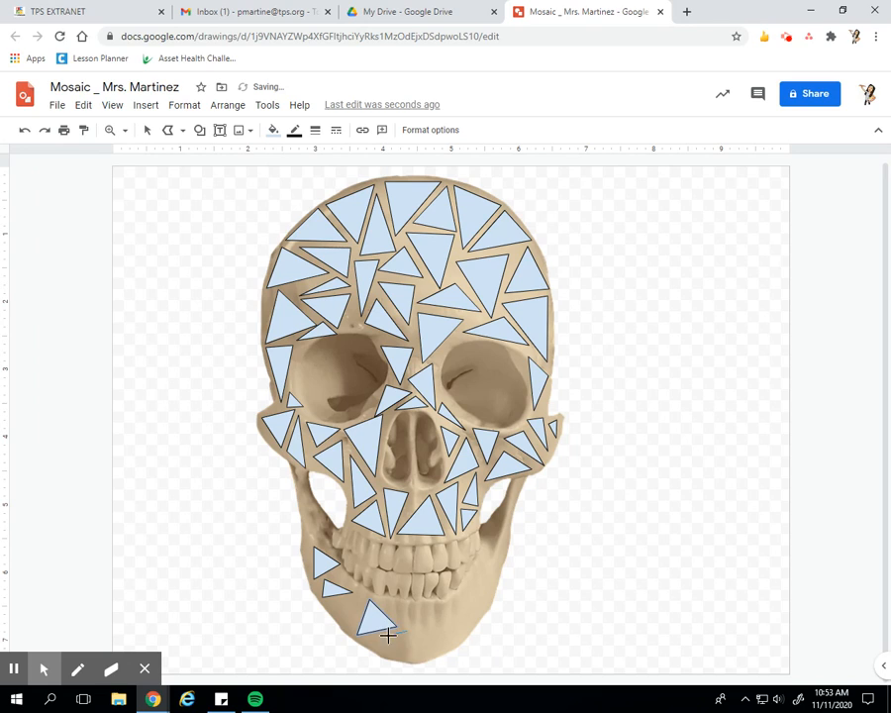
{"action": "left_click", "coordinate": [370, 639]}
{"action": "left_click", "coordinate": [416, 656]}
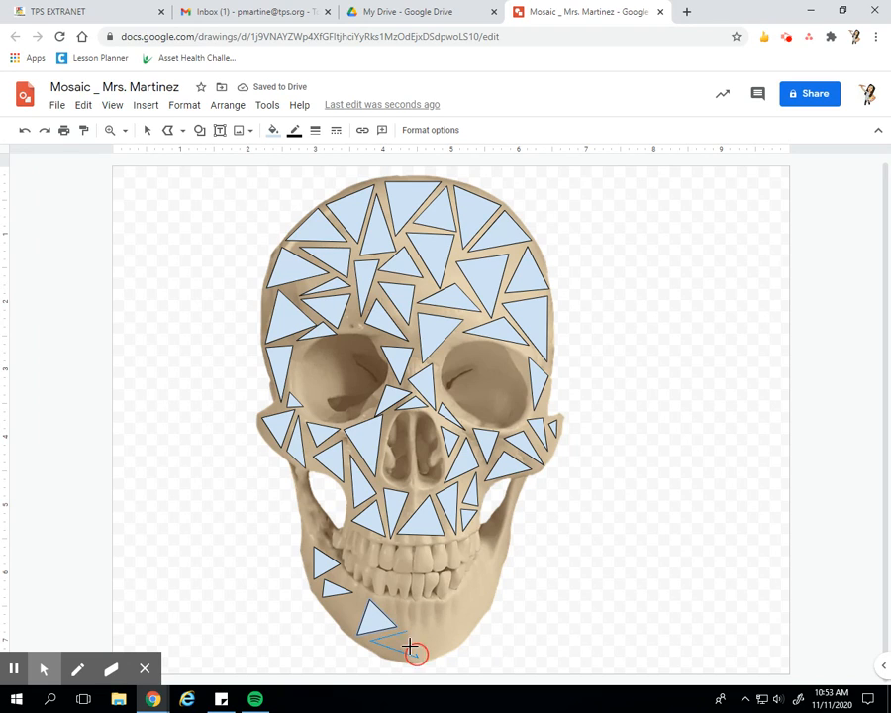
{"action": "left_click", "coordinate": [405, 631]}
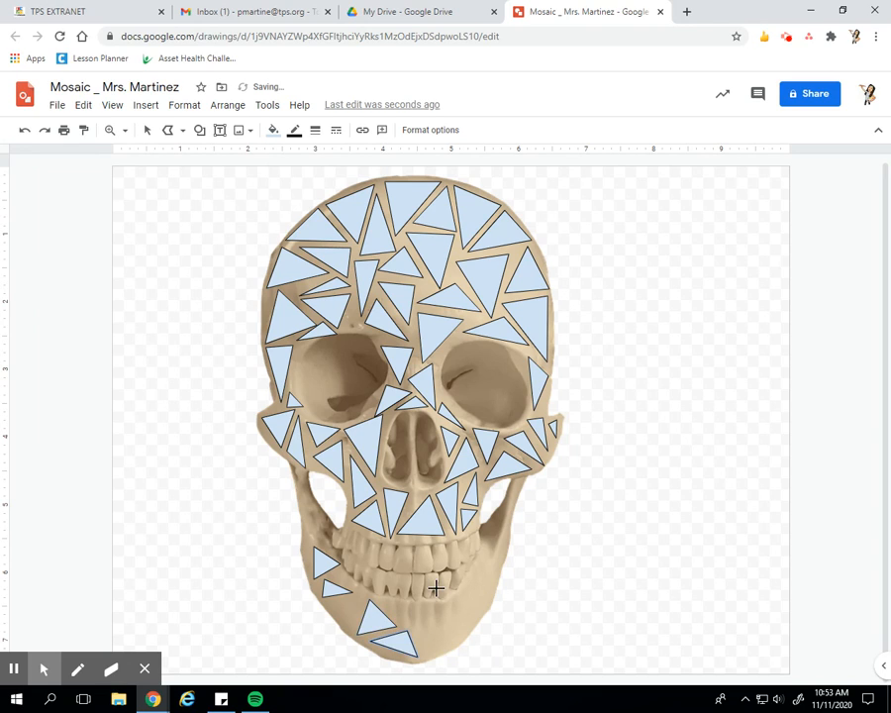
Draw a small downward-pointing tile below the middle lower teeth and a larger one along the jaw's lower left edge
{"action": "left_click", "coordinate": [390, 610]}
{"action": "left_click", "coordinate": [405, 623]}
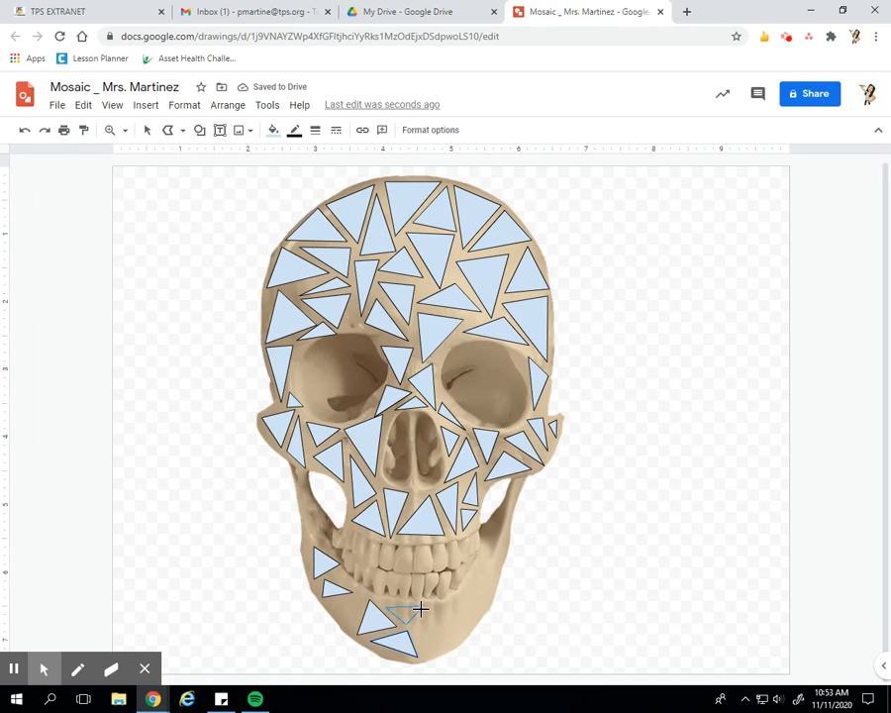
{"action": "left_click", "coordinate": [422, 606]}
{"action": "left_click", "coordinate": [388, 608]}
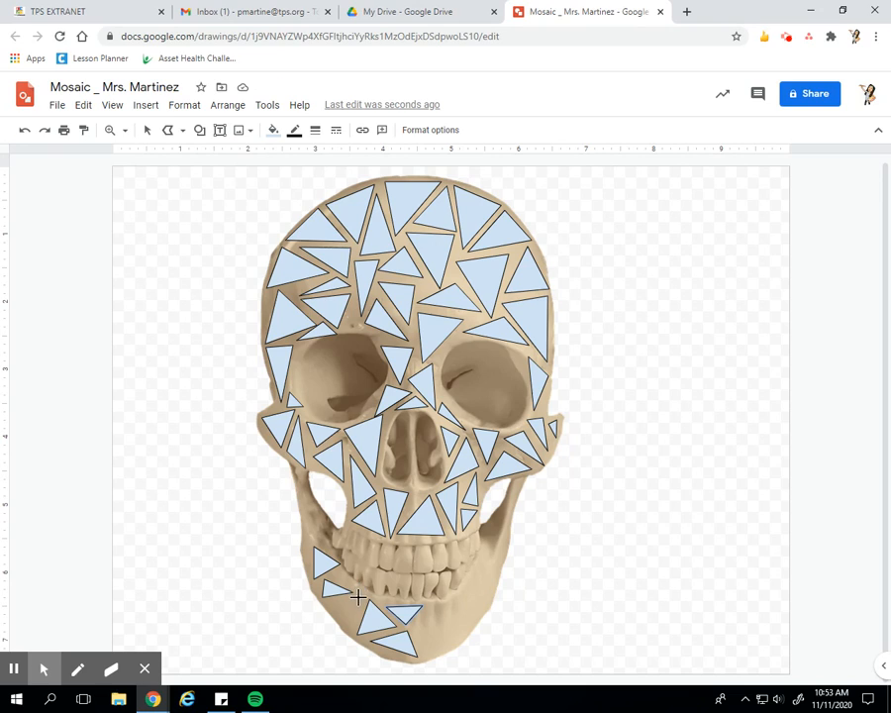
{"action": "left_click", "coordinate": [325, 600]}
{"action": "left_click", "coordinate": [352, 632]}
{"action": "double_click", "coordinate": [354, 601]}
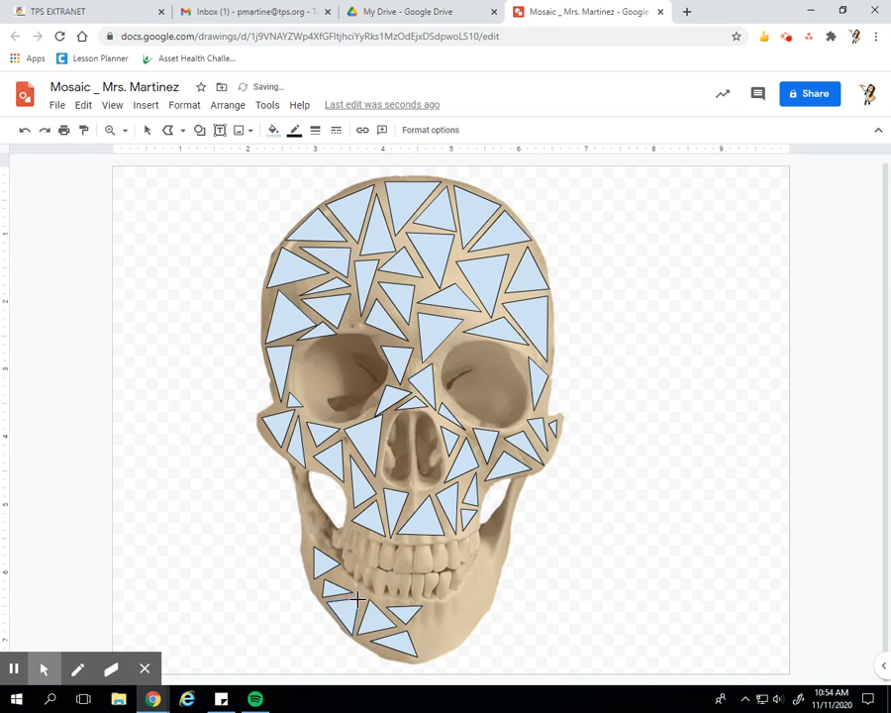
Draw a tall triangular tile on the right side of the jaw and a downward-pointing one below the right lower teeth
{"action": "left_click", "coordinate": [487, 552]}
{"action": "left_click", "coordinate": [462, 591]}
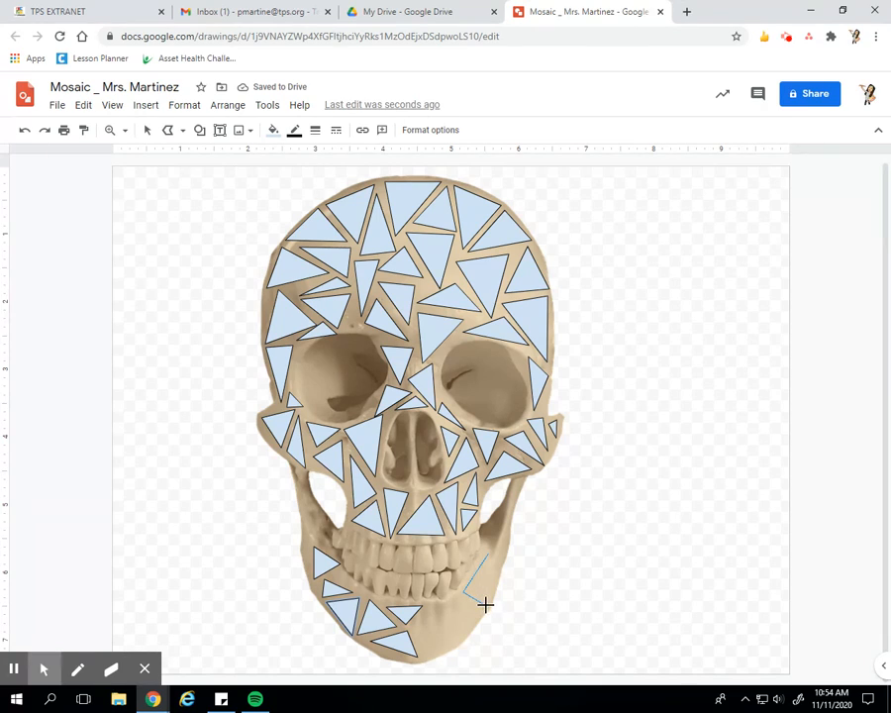
{"action": "left_click", "coordinate": [485, 599]}
{"action": "left_click", "coordinate": [487, 550]}
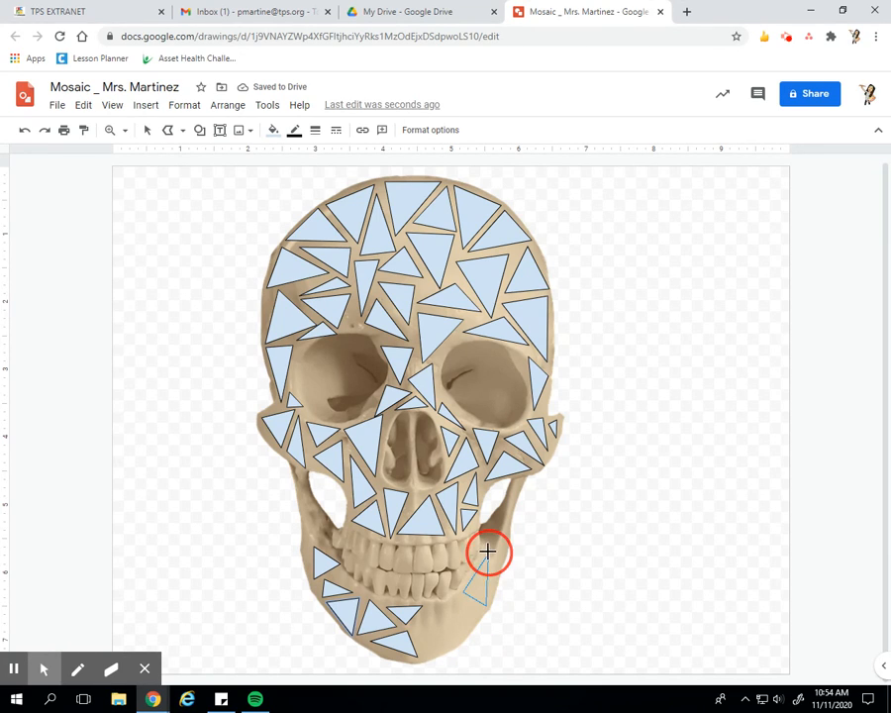
{"action": "left_click", "coordinate": [465, 599]}
{"action": "left_click", "coordinate": [437, 601]}
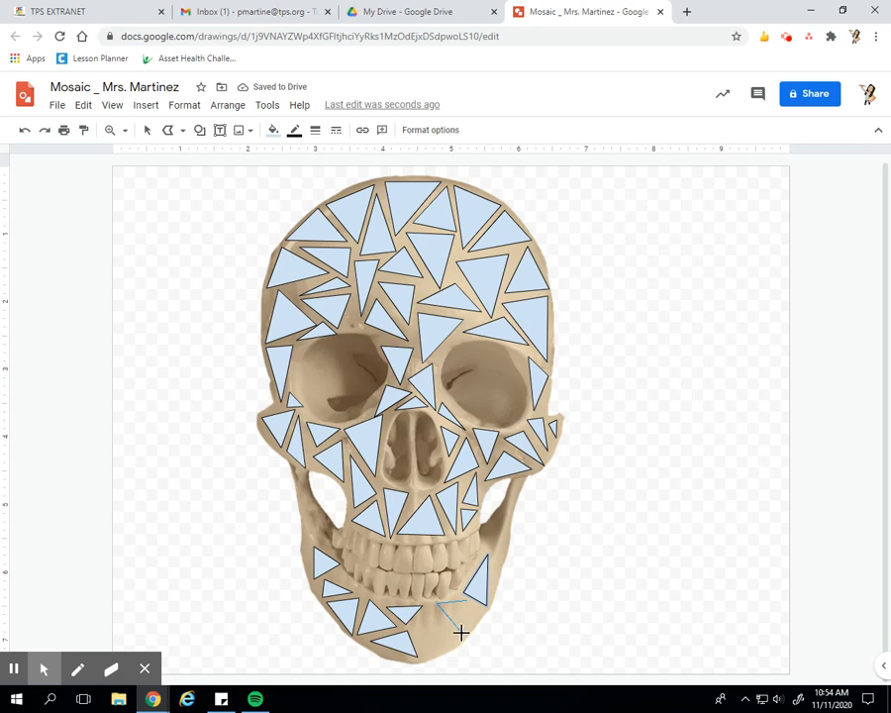
{"action": "left_click", "coordinate": [456, 635]}
{"action": "left_click", "coordinate": [464, 600]}
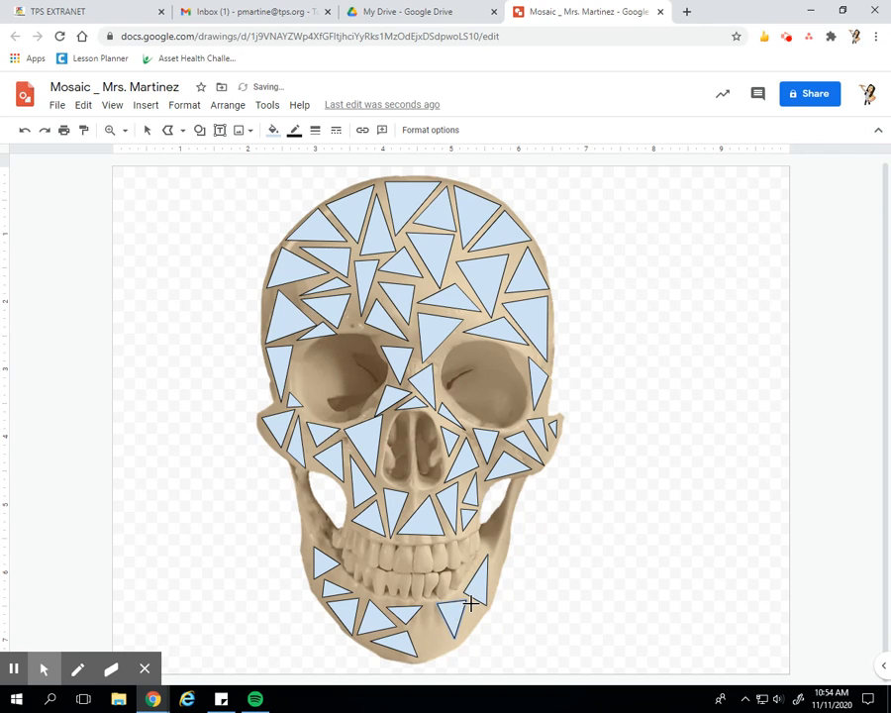
Draw a small slanted triangular tile along the jaw's lower right edge
{"action": "left_click", "coordinate": [461, 631]}
{"action": "left_click", "coordinate": [483, 613]}
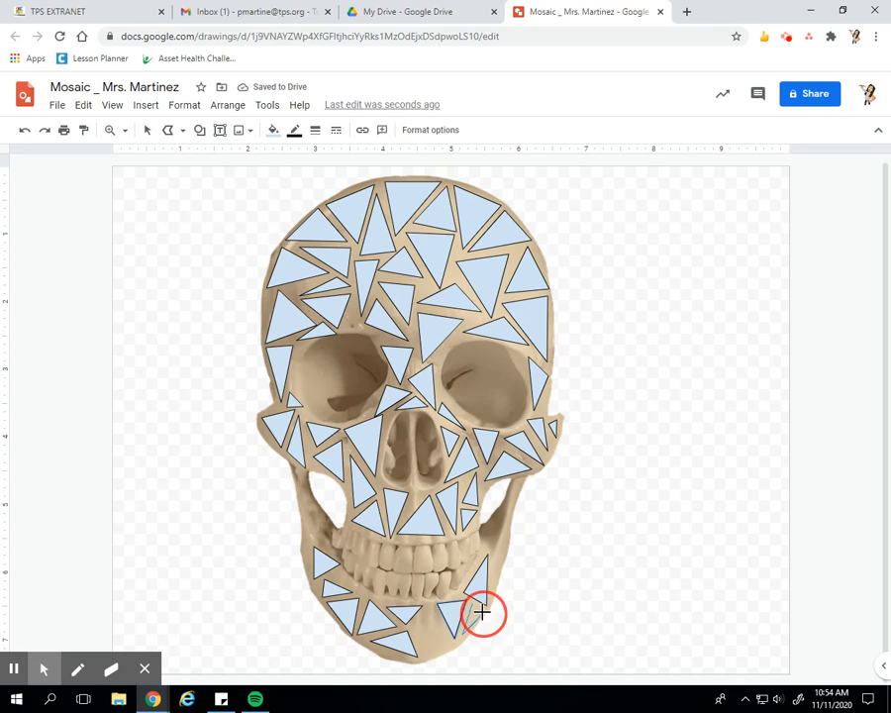
{"action": "left_click", "coordinate": [464, 600]}
{"action": "left_click", "coordinate": [461, 631]}
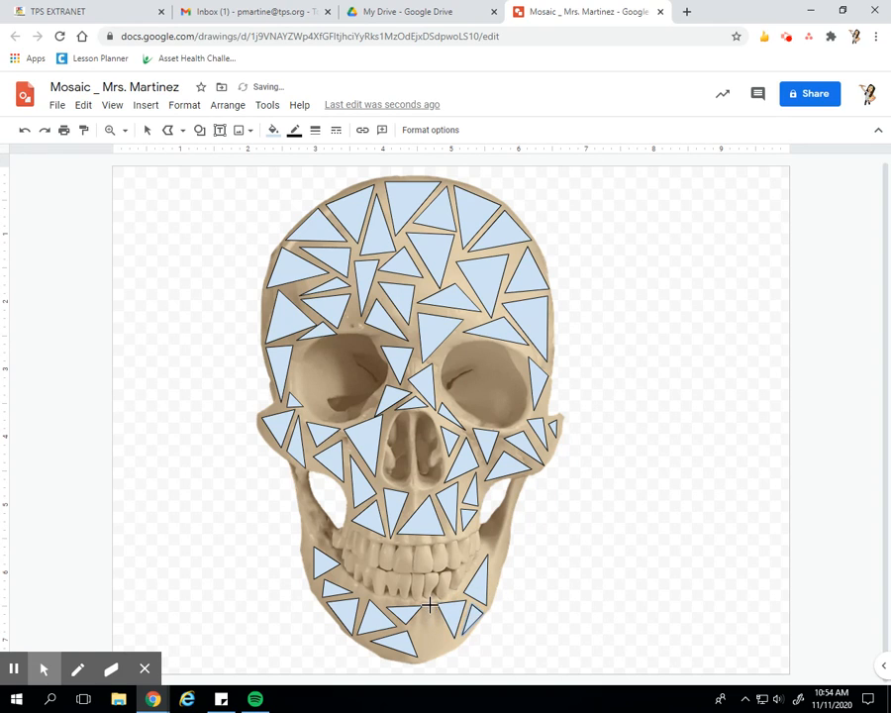
Draw an upright triangular tile in the middle of the chin and a small triangle beneath it at the chin's tip
{"action": "left_click", "coordinate": [427, 607]}
{"action": "left_click", "coordinate": [410, 627]}
{"action": "left_click", "coordinate": [447, 634]}
{"action": "left_click", "coordinate": [427, 607]}
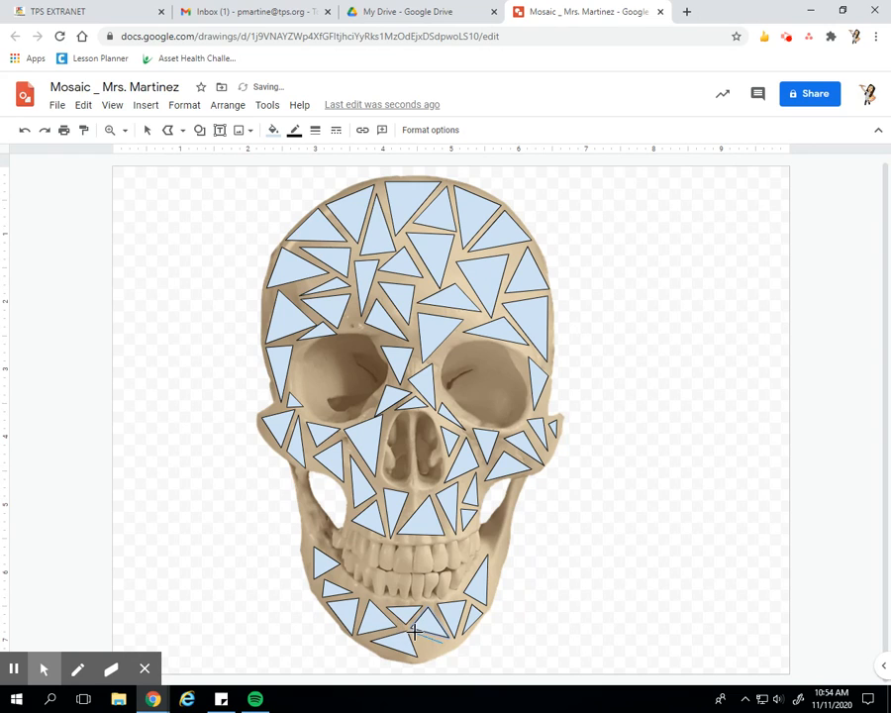
{"action": "left_click", "coordinate": [415, 632]}
{"action": "left_click", "coordinate": [442, 644]}
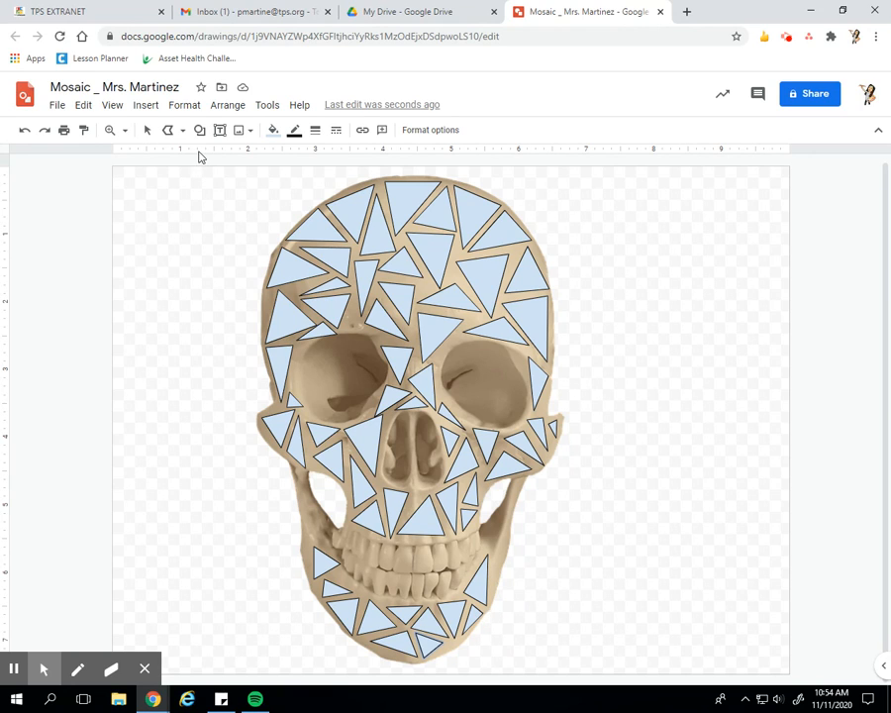
{"action": "left_click", "coordinate": [147, 130]}
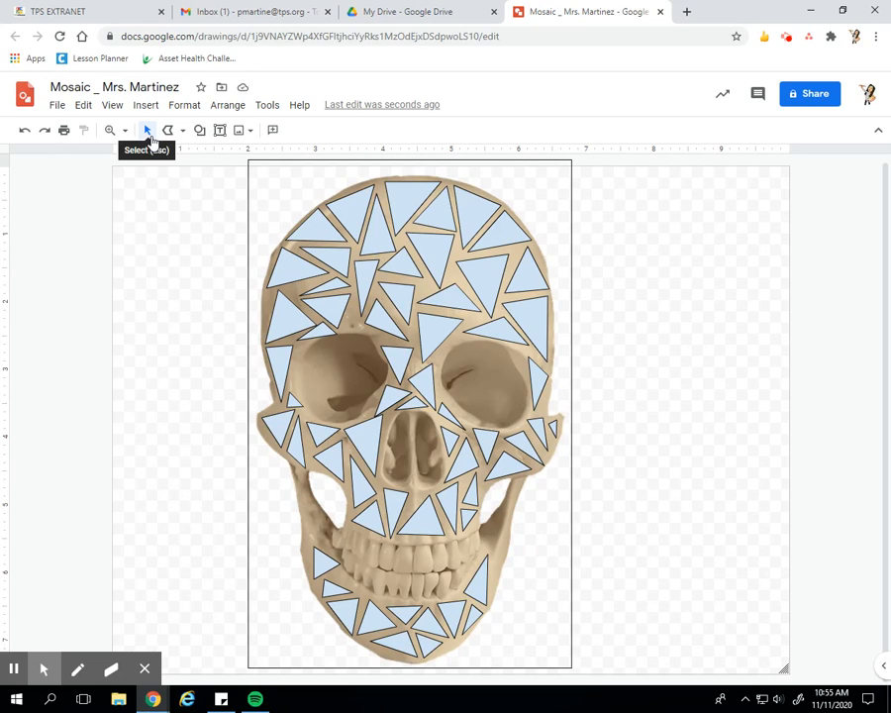
{"action": "left_click", "coordinate": [322, 229]}
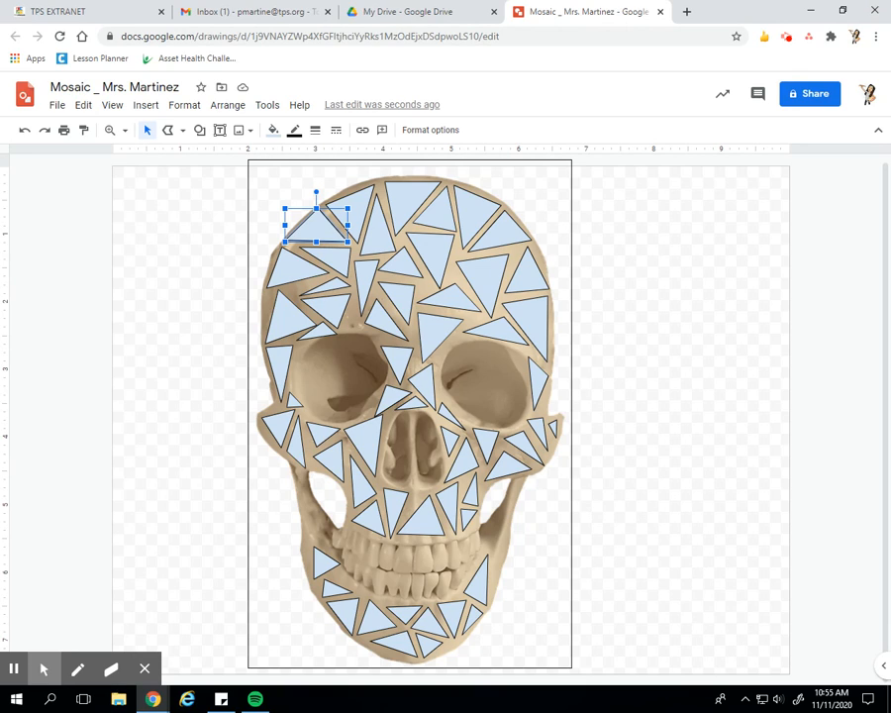
{"action": "left_click", "coordinate": [360, 197], "text": "shift"}
{"action": "left_click", "coordinate": [380, 236], "text": "shift"}
{"action": "left_click", "coordinate": [419, 219], "text": "shift"}
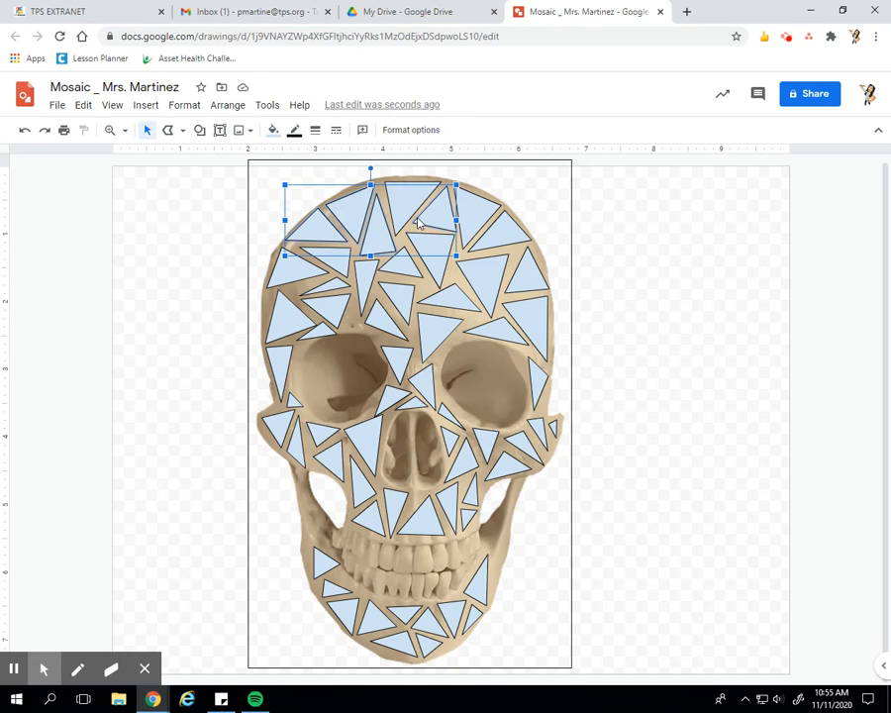
{"action": "left_click", "coordinate": [400, 183], "text": "shift"}
{"action": "left_click", "coordinate": [429, 254], "text": "shift"}
{"action": "left_click", "coordinate": [490, 233], "text": "shift"}
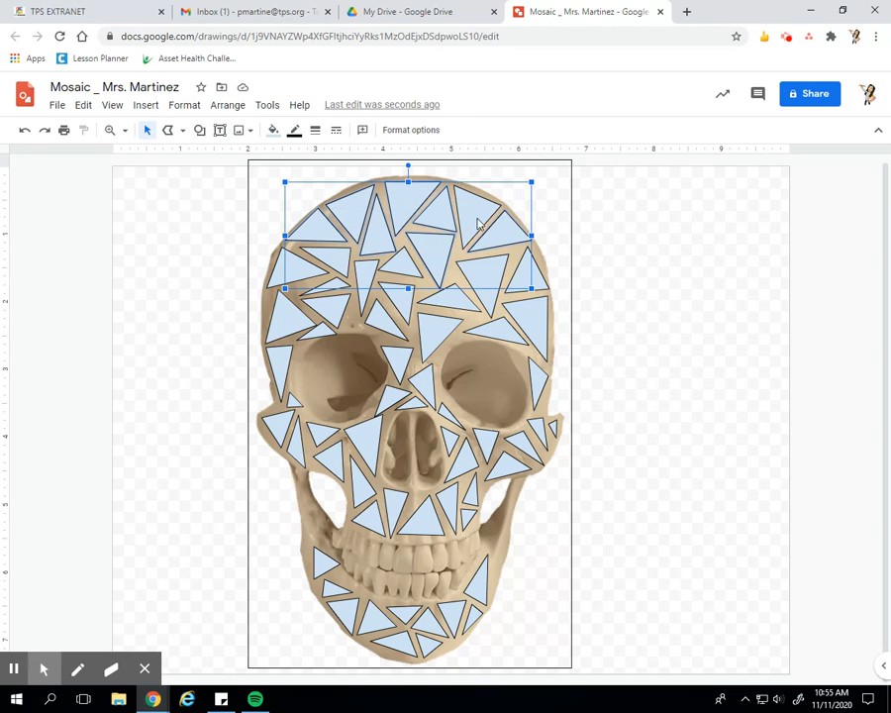
{"action": "left_click", "coordinate": [477, 282], "text": "shift"}
{"action": "left_click", "coordinate": [520, 285], "text": "shift"}
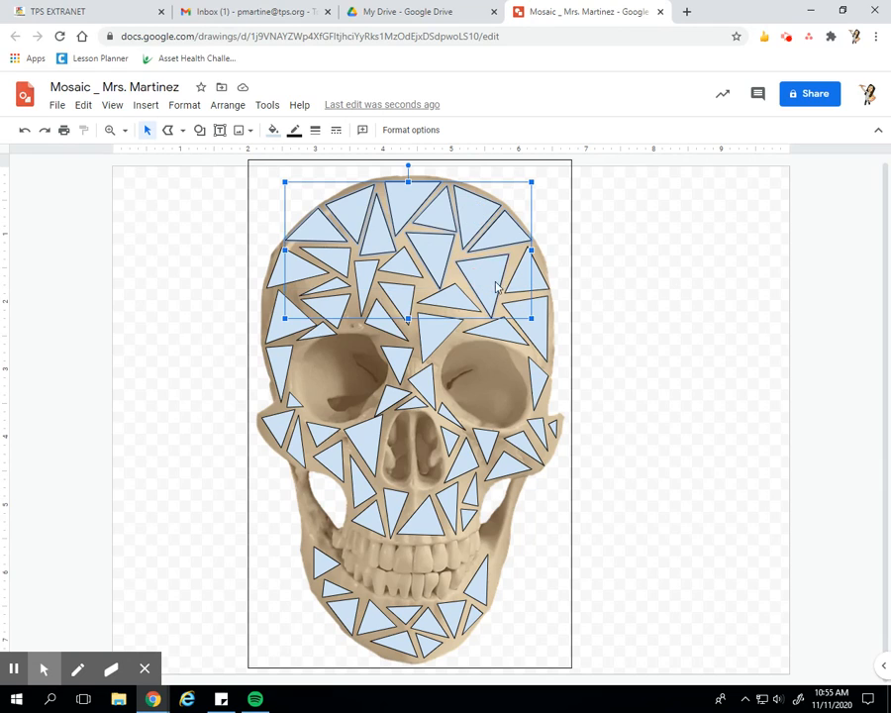
{"action": "left_click", "coordinate": [403, 271]}
{"action": "left_click", "coordinate": [173, 268]}
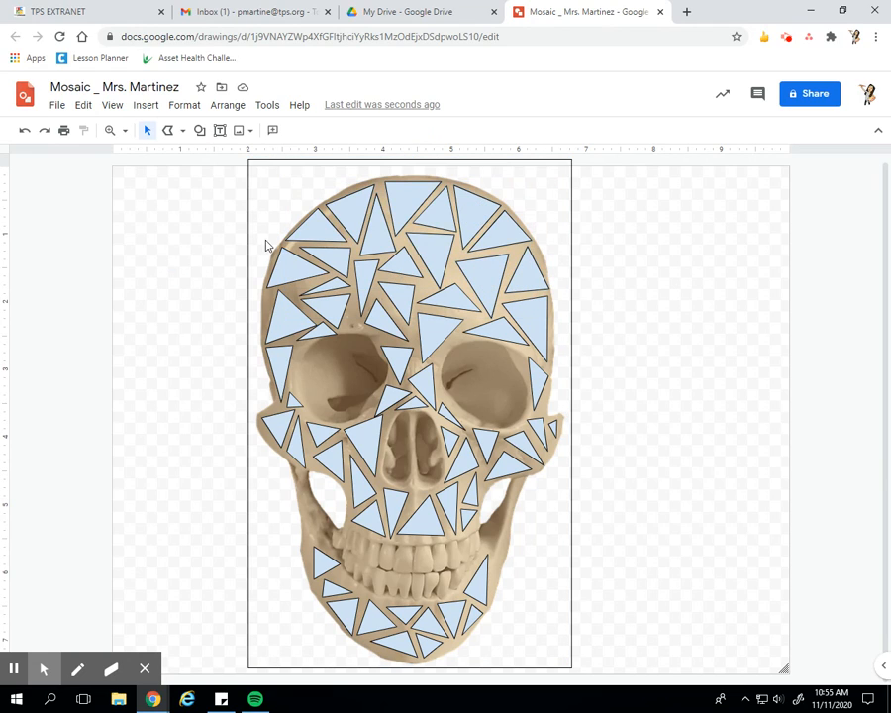
Select together the tiles across the skull's crown and upper forehead, from the upper left edge to the right edge
{"action": "left_click", "coordinate": [317, 221]}
{"action": "left_click", "coordinate": [355, 218], "text": "shift"}
{"action": "left_click", "coordinate": [375, 248], "text": "shift"}
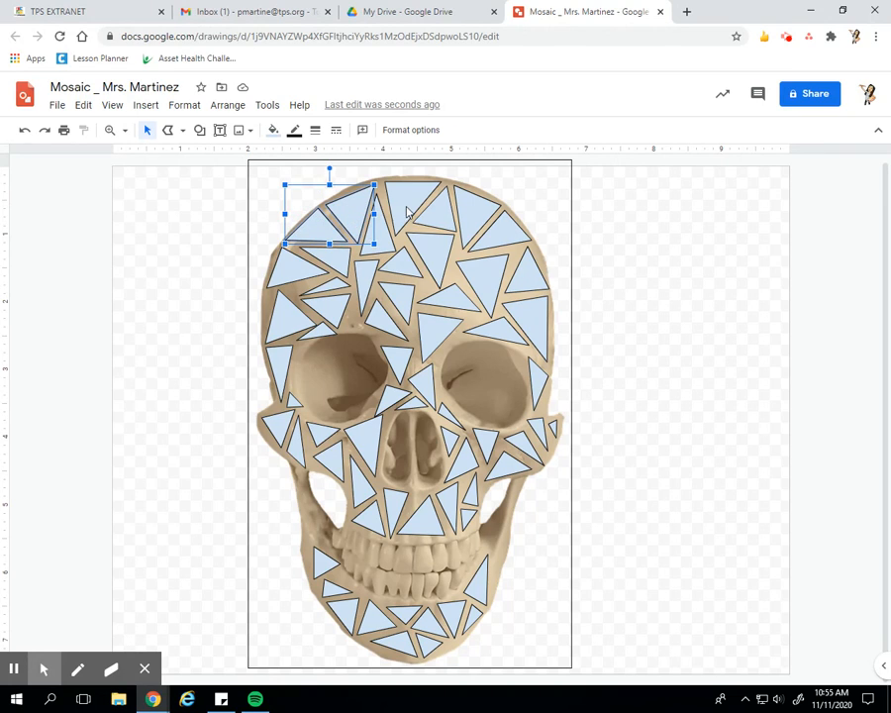
{"action": "left_click", "coordinate": [406, 206], "text": "shift"}
{"action": "left_click", "coordinate": [423, 248], "text": "shift"}
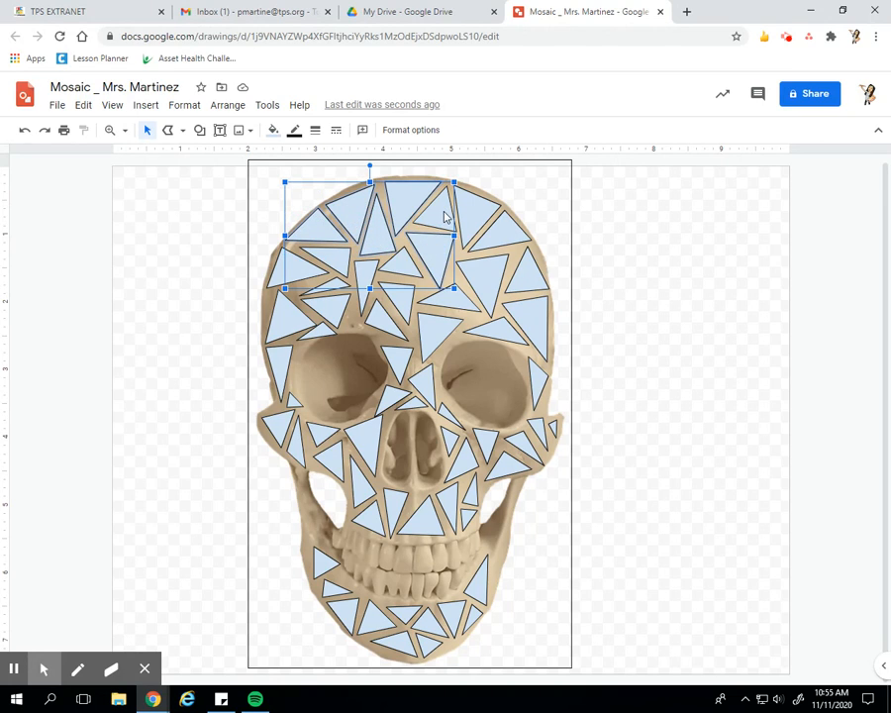
{"action": "left_click", "coordinate": [440, 212], "text": "shift"}
{"action": "left_click", "coordinate": [470, 217], "text": "shift"}
{"action": "left_click", "coordinate": [492, 234], "text": "shift"}
{"action": "left_click", "coordinate": [483, 276], "text": "shift"}
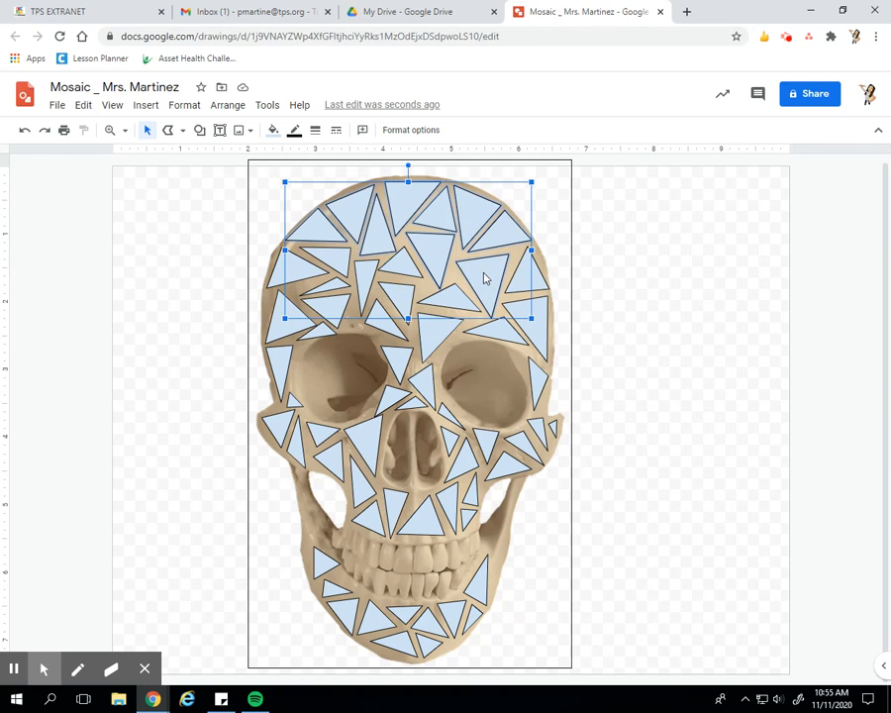
{"action": "left_click", "coordinate": [522, 275], "text": "shift"}
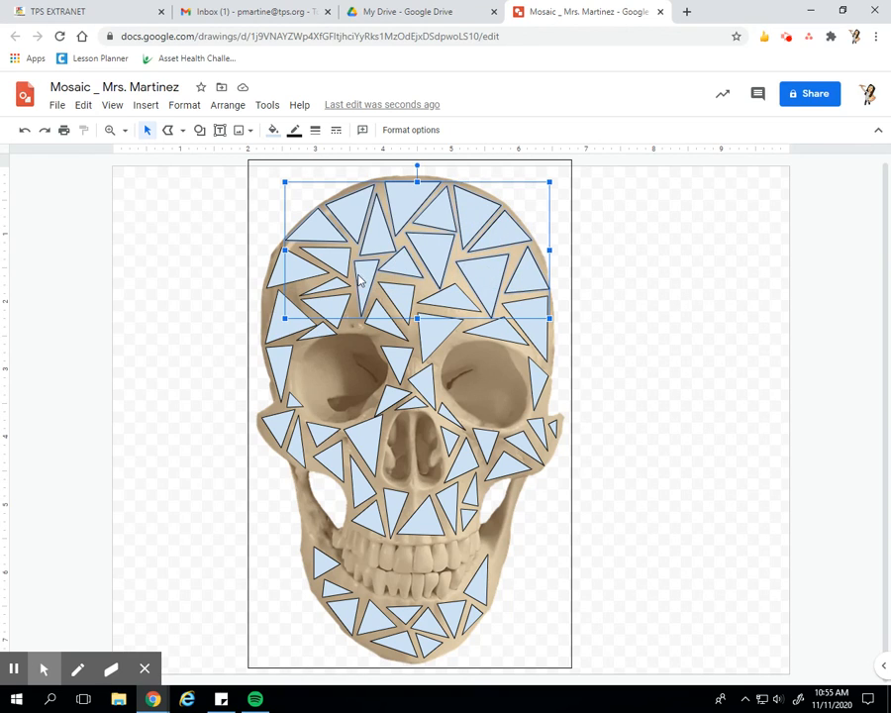
Add the left forehead and temple tiles, the central forehead tiles and the large tile above the nose to the selection
{"action": "left_click", "coordinate": [318, 284], "text": "shift"}
{"action": "left_click", "coordinate": [311, 271], "text": "shift"}
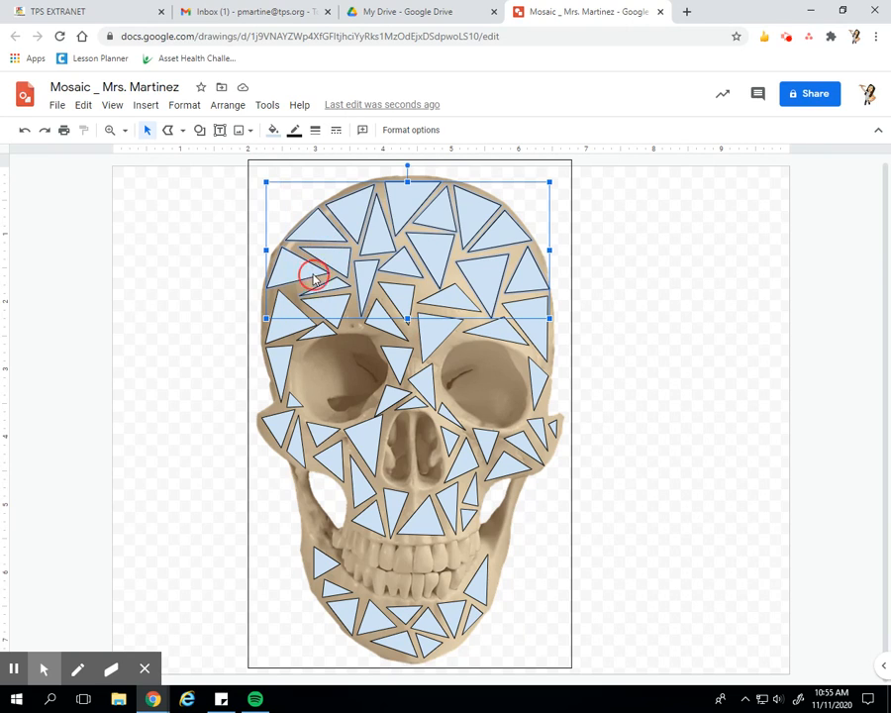
{"action": "left_click", "coordinate": [284, 322], "text": "shift"}
{"action": "left_click", "coordinate": [429, 331], "text": "shift"}
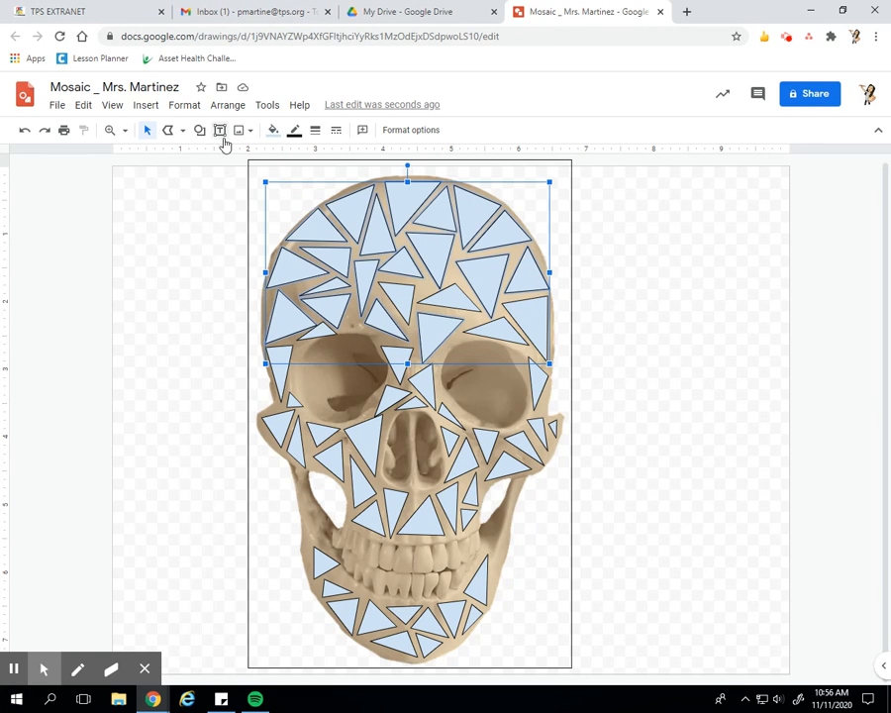
Fill the selected forehead tiles with a solid medium-dark purple and clear the selection
{"action": "left_click", "coordinate": [274, 134]}
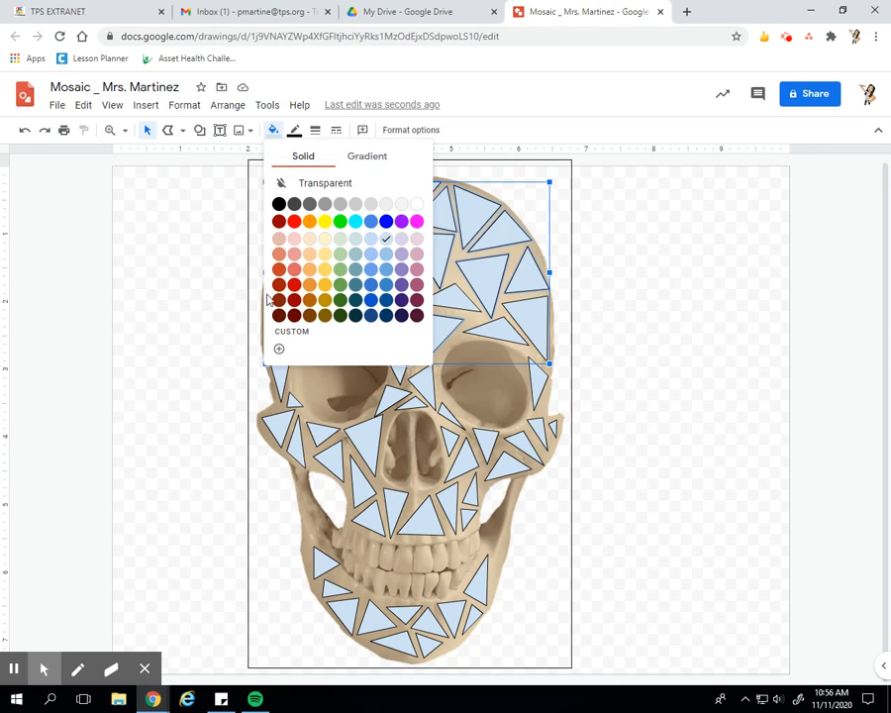
{"action": "left_click", "coordinate": [401, 269]}
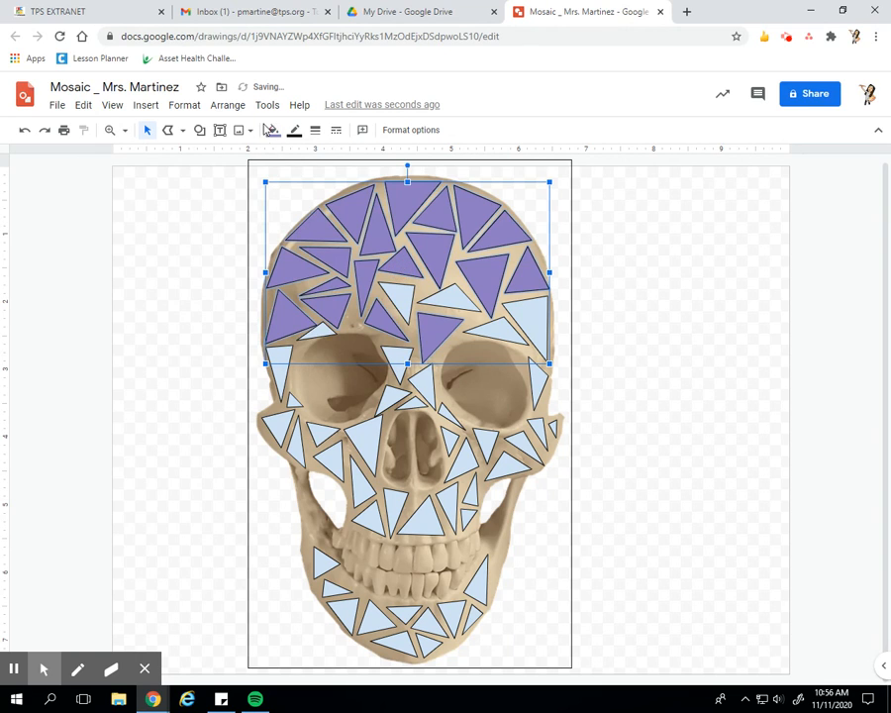
{"action": "left_click", "coordinate": [270, 130]}
{"action": "left_click", "coordinate": [417, 308]}
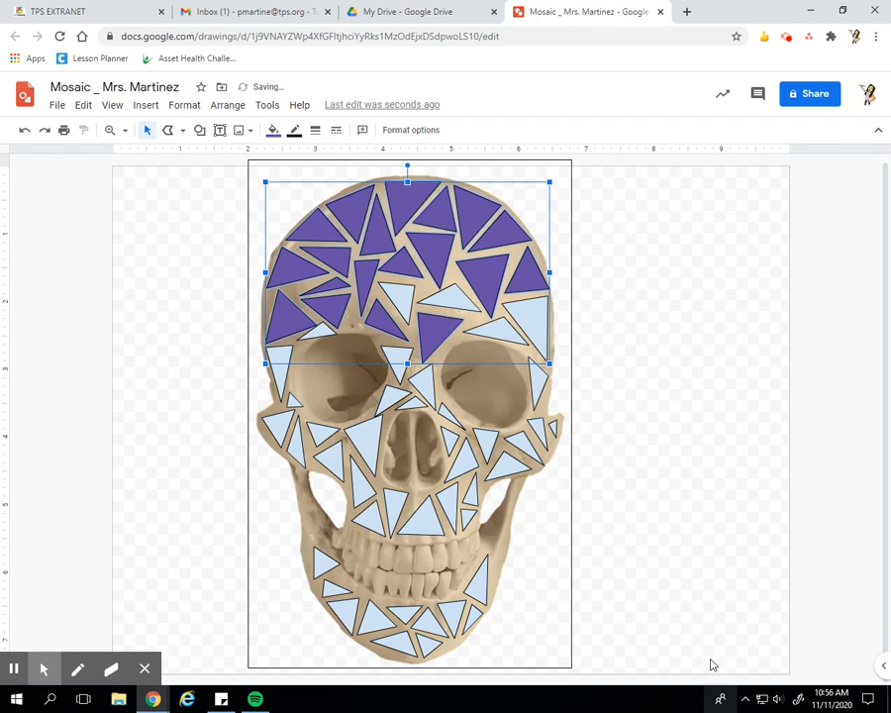
{"action": "left_click", "coordinate": [634, 488]}
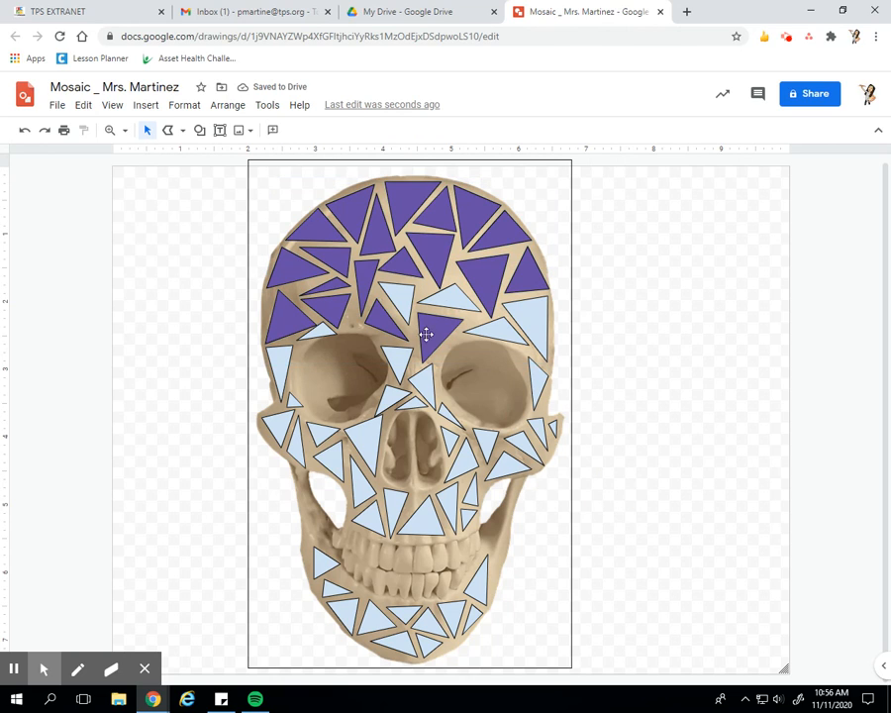
Select together the light blue tiles on the lower forehead, right temple, nose bridge and right cheek
{"action": "left_click", "coordinate": [462, 301]}
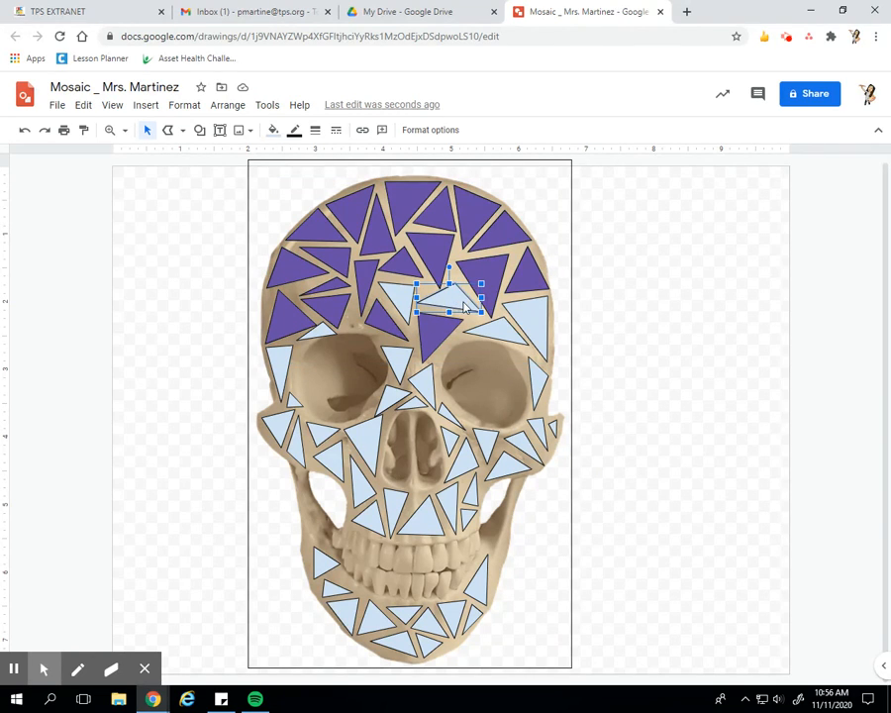
{"action": "left_click", "coordinate": [403, 298], "text": "shift"}
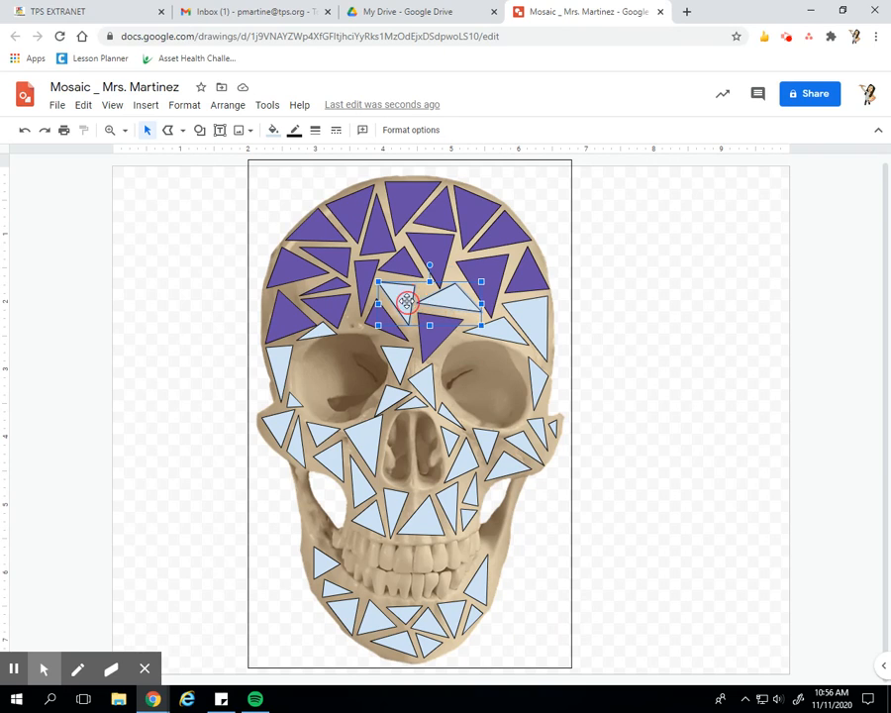
{"action": "left_click", "coordinate": [529, 315], "text": "shift"}
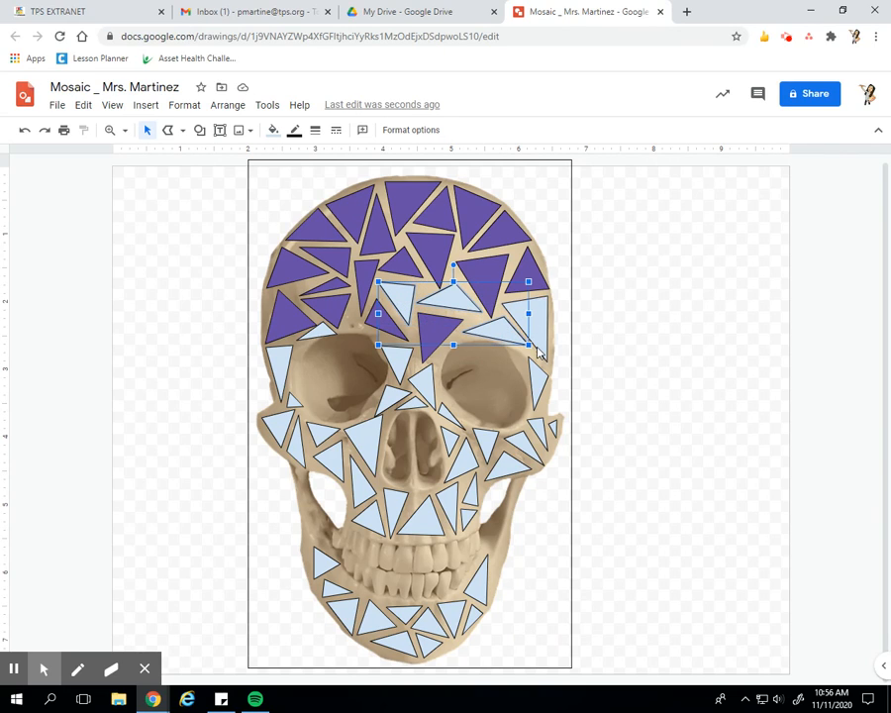
{"action": "left_click", "coordinate": [531, 341], "text": "shift"}
{"action": "left_click", "coordinate": [531, 382], "text": "shift"}
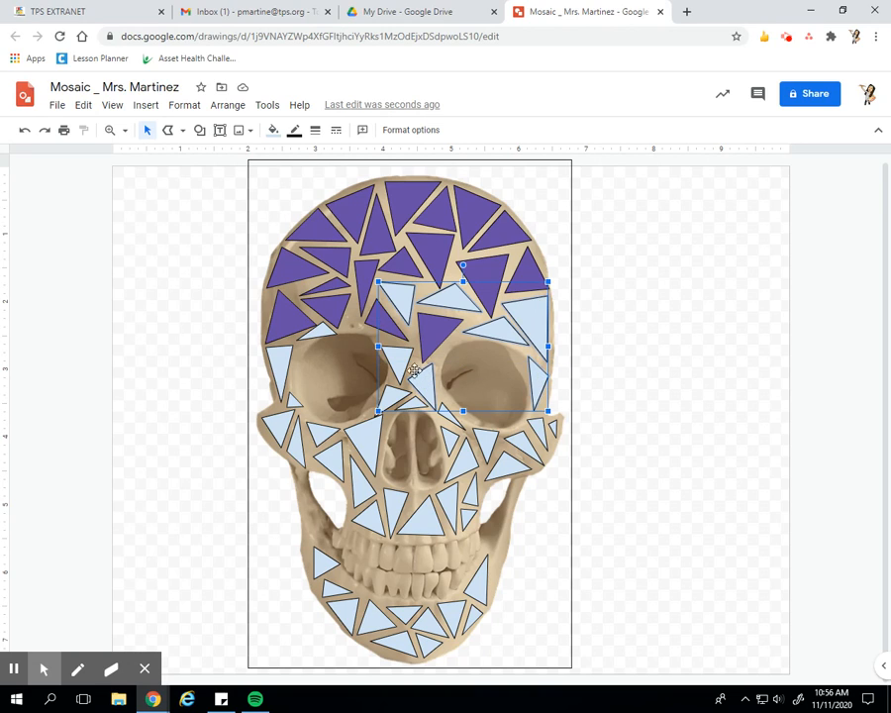
{"action": "left_click", "coordinate": [406, 412], "text": "shift"}
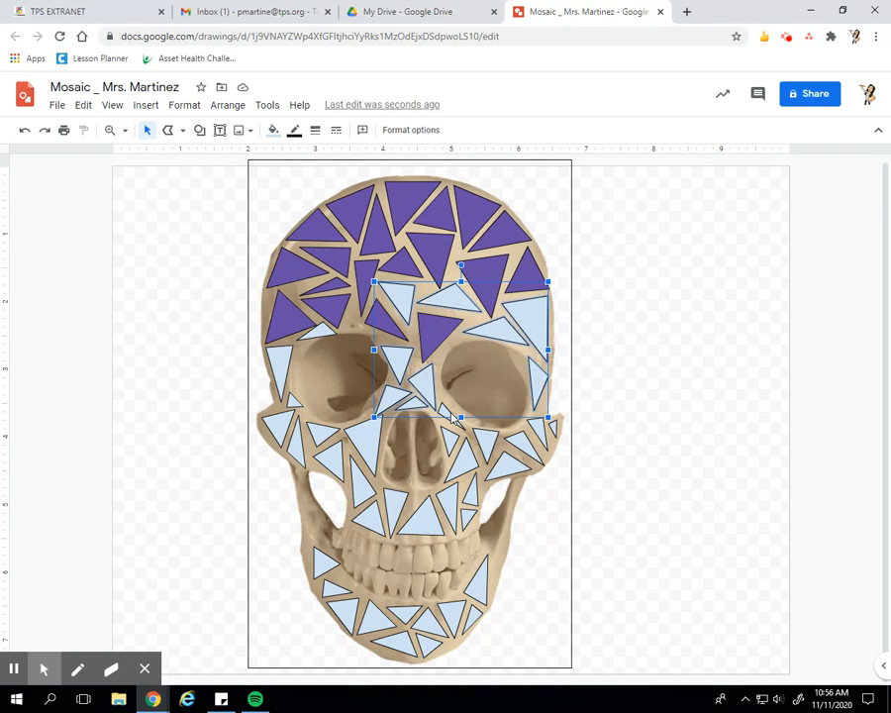
{"action": "left_click", "coordinate": [513, 448], "text": "shift"}
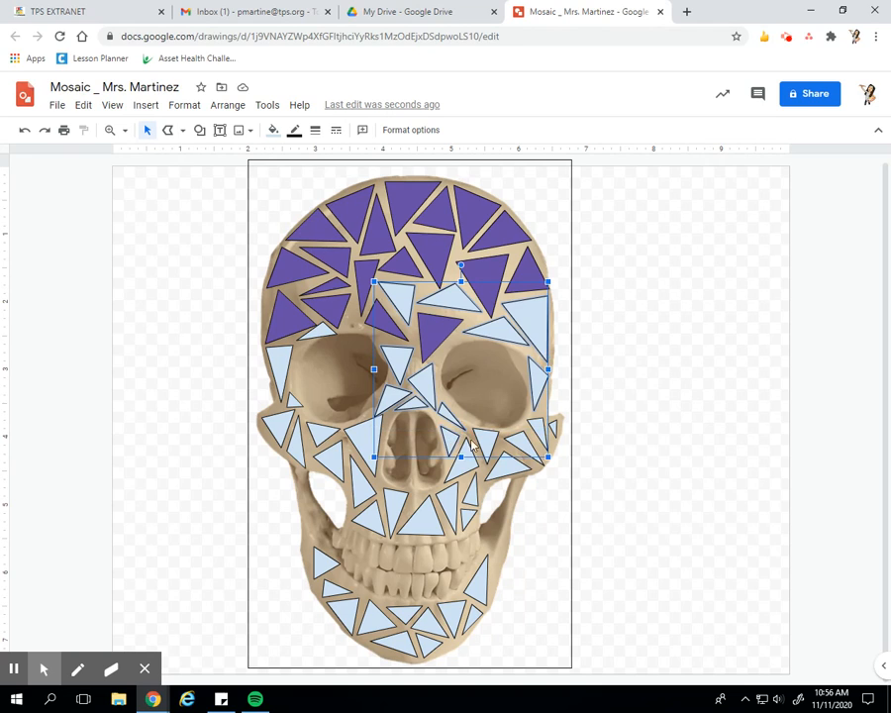
{"action": "left_click", "coordinate": [556, 425], "text": "shift"}
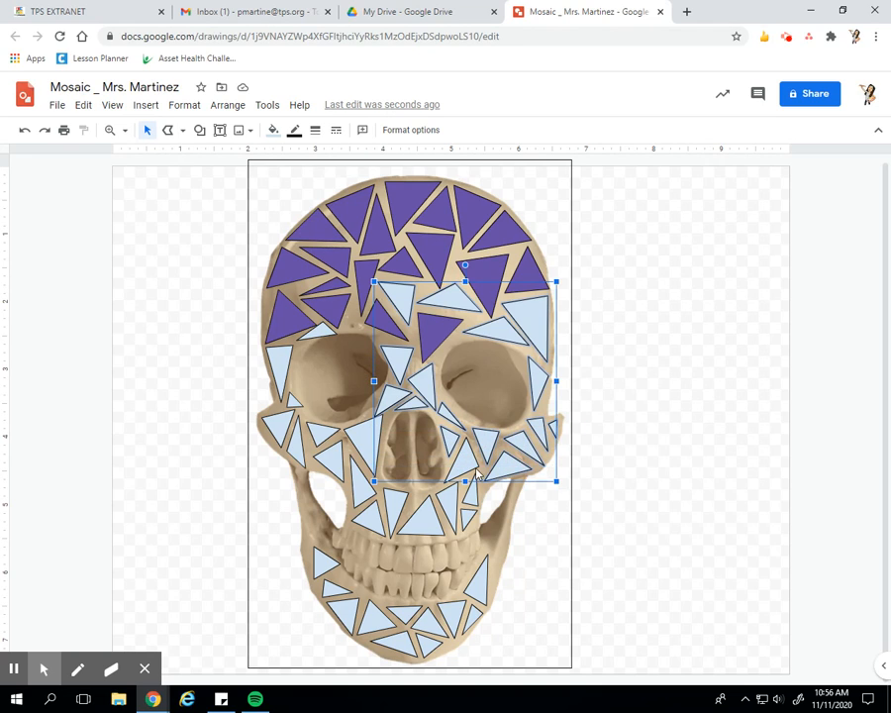
Add the light blue tiles around the left eye socket and on the left cheek to the selection
{"action": "left_click", "coordinate": [297, 297], "text": "shift"}
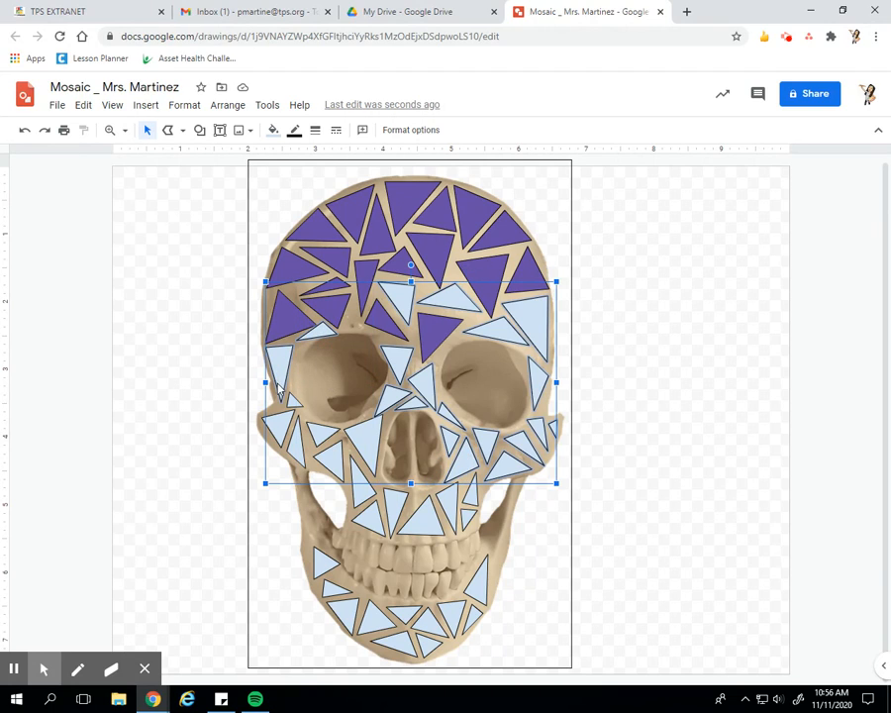
{"action": "left_click", "coordinate": [290, 397], "text": "shift"}
{"action": "left_click", "coordinate": [286, 420], "text": "shift"}
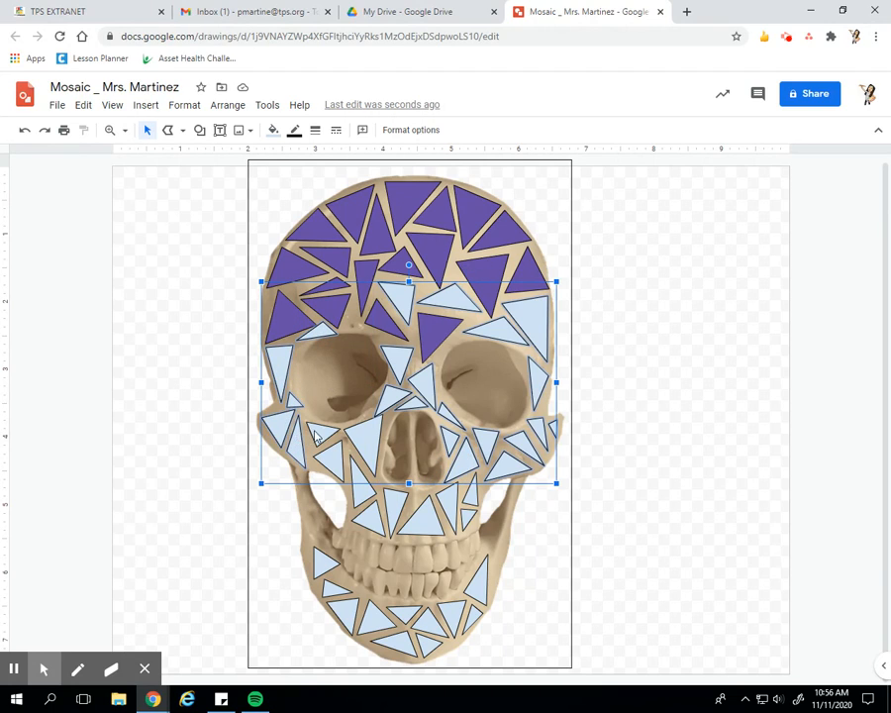
{"action": "left_click", "coordinate": [364, 485], "text": "shift"}
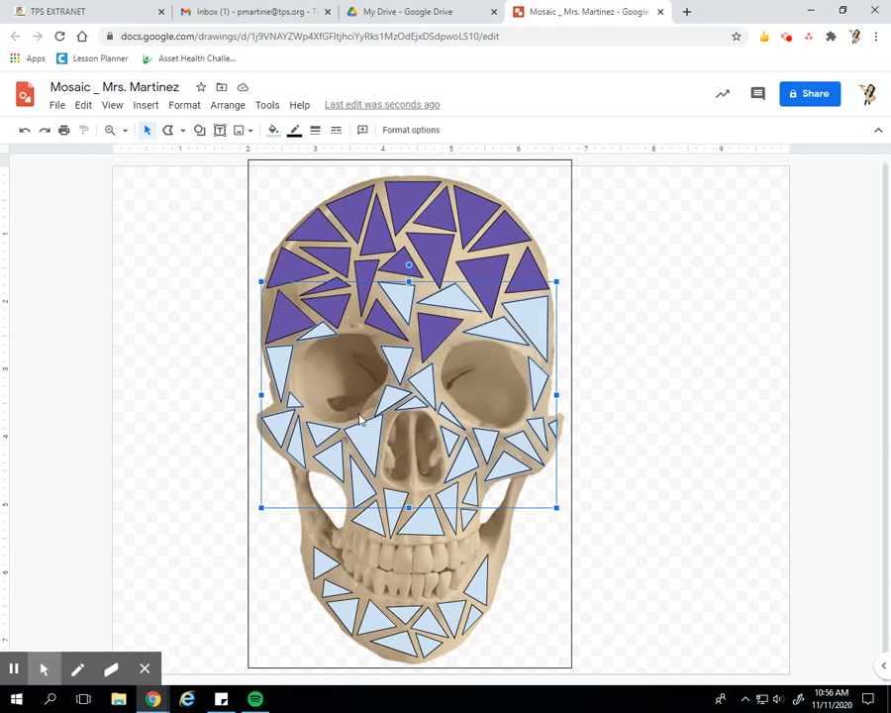
Fill the selected eye, nose and cheek tiles with the same purple as the forehead tiles and clear the selection
{"action": "left_click", "coordinate": [278, 135]}
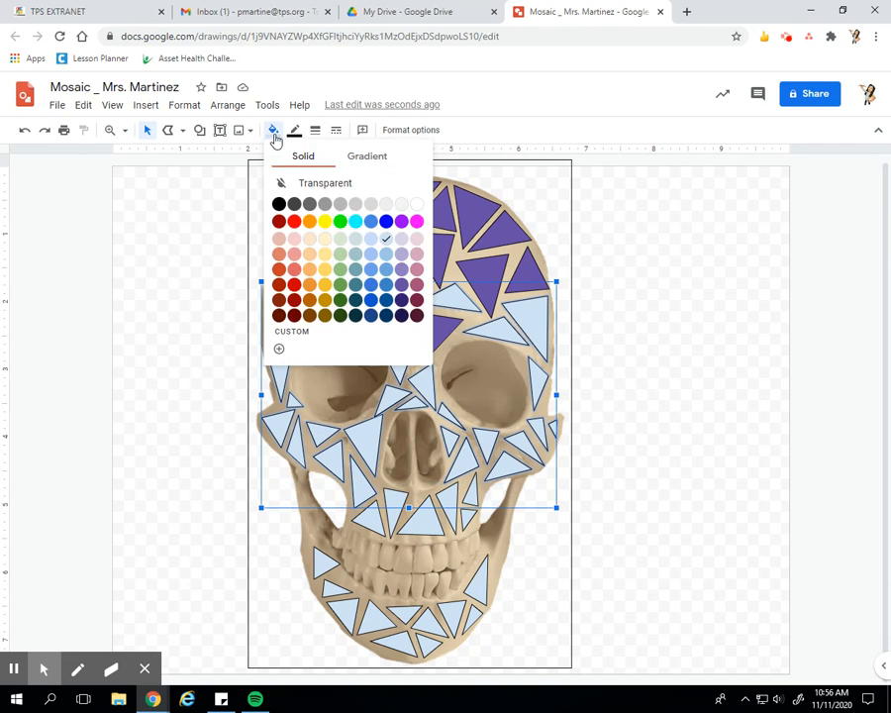
{"action": "left_click", "coordinate": [399, 308]}
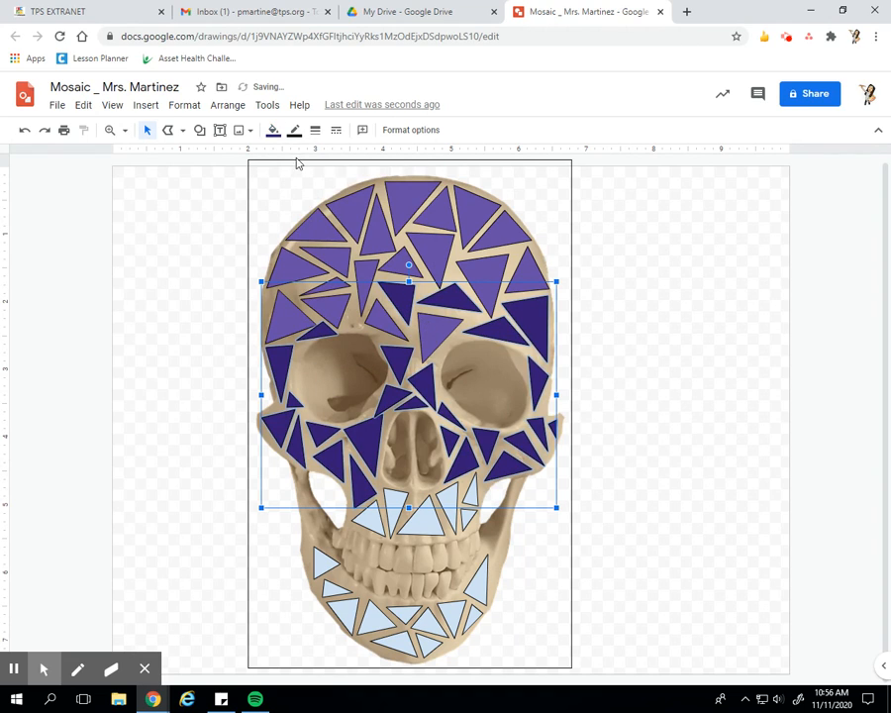
{"action": "left_click", "coordinate": [273, 132]}
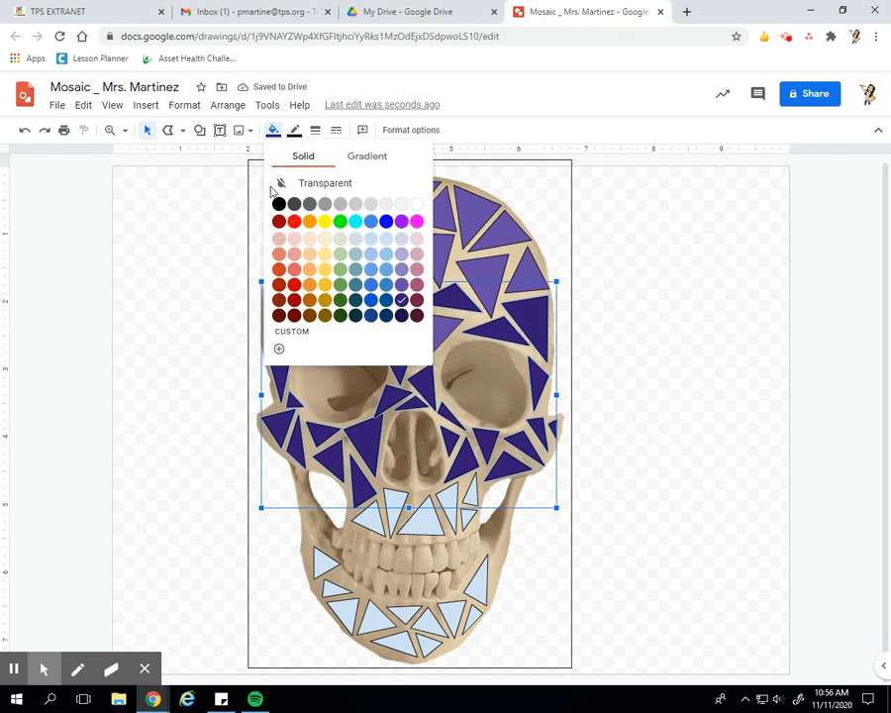
{"action": "left_click", "coordinate": [401, 287]}
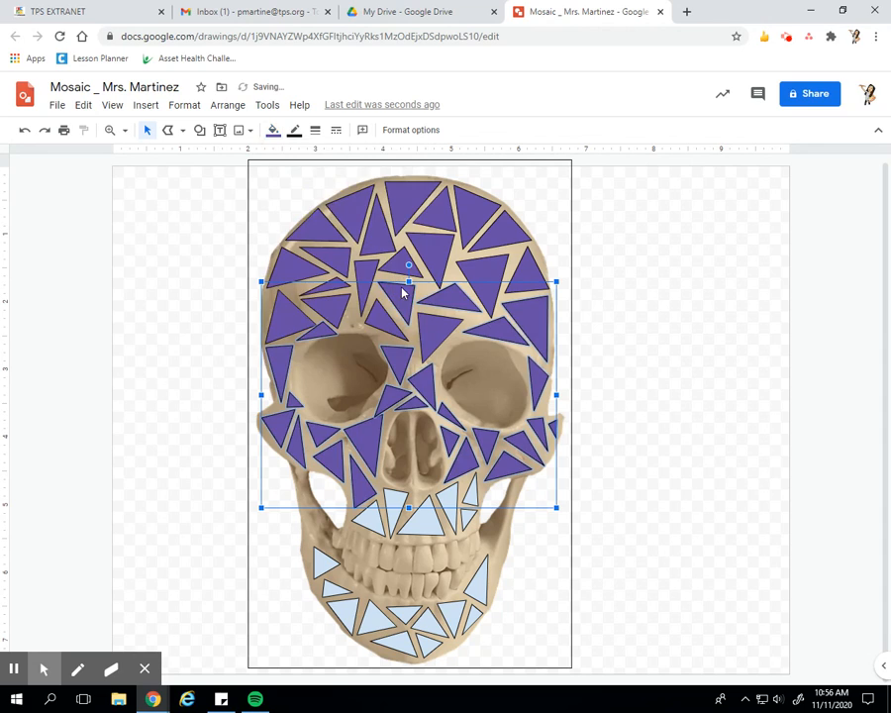
{"action": "left_click", "coordinate": [197, 409]}
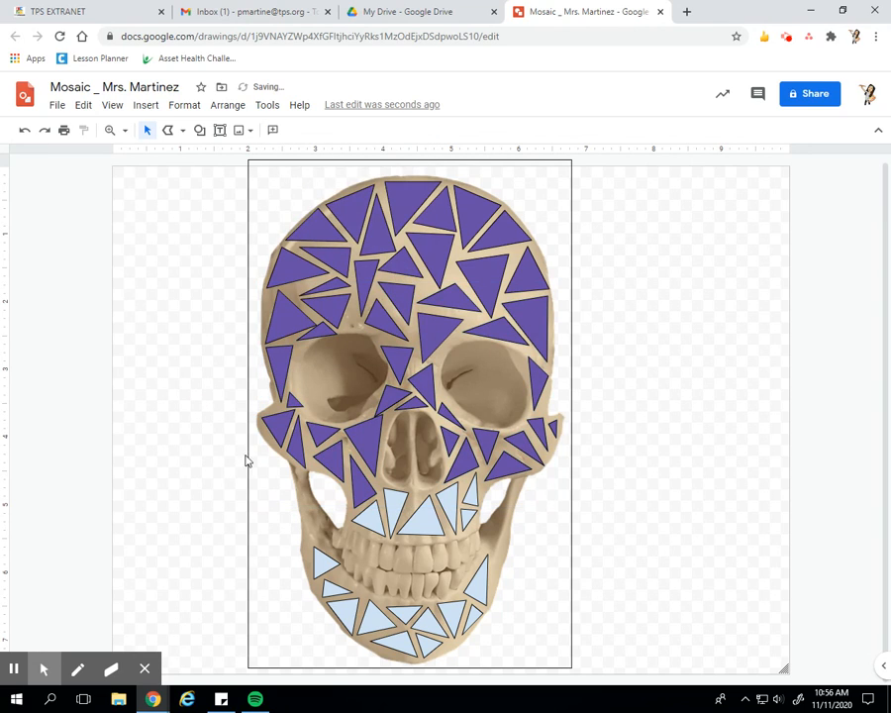
Select together the light blue tiles above the upper teeth
{"action": "left_click", "coordinate": [371, 519]}
{"action": "left_click", "coordinate": [398, 504], "text": "shift"}
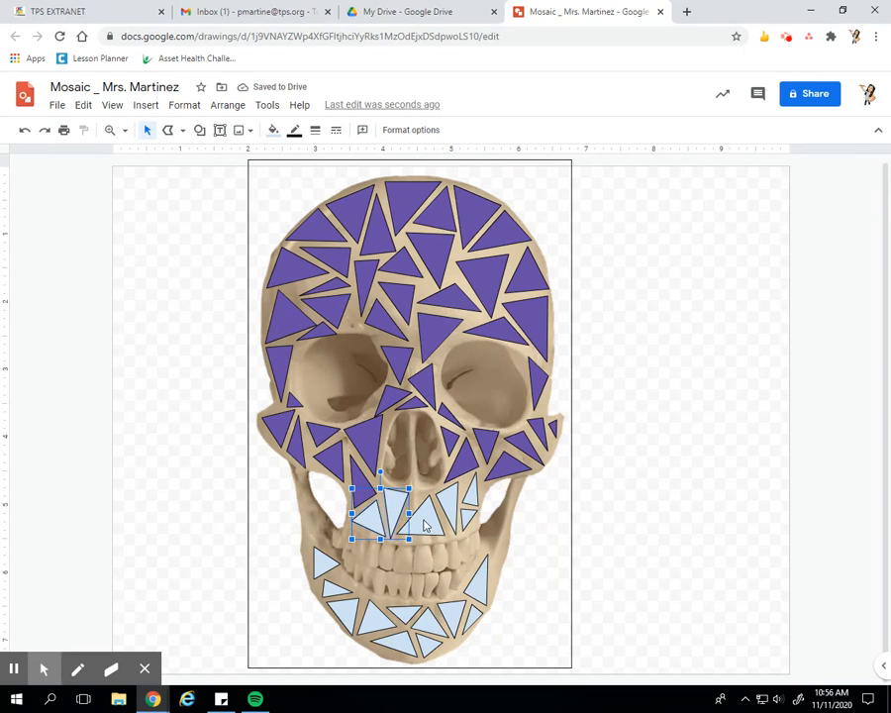
{"action": "left_click", "coordinate": [425, 523], "text": "shift"}
{"action": "left_click", "coordinate": [449, 500], "text": "shift"}
{"action": "left_click", "coordinate": [473, 495], "text": "shift"}
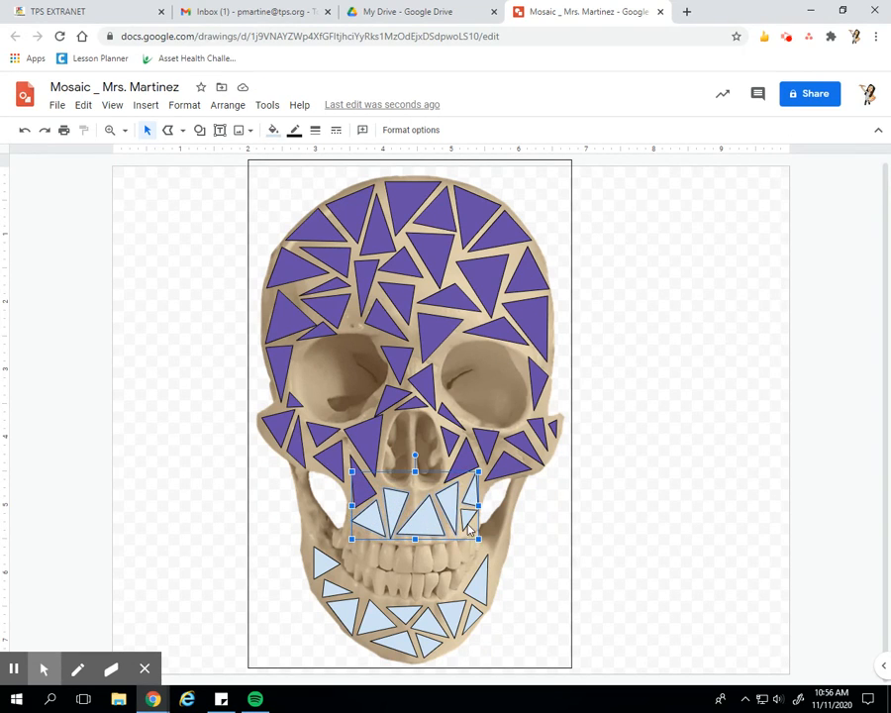
Add the light blue chin and jaw tiles to the selection, fill all selected tiles with the same purple and clear the selection
{"action": "left_click", "coordinate": [478, 584], "text": "shift"}
{"action": "left_click", "coordinate": [473, 621], "text": "shift"}
{"action": "left_click", "coordinate": [459, 614], "text": "shift"}
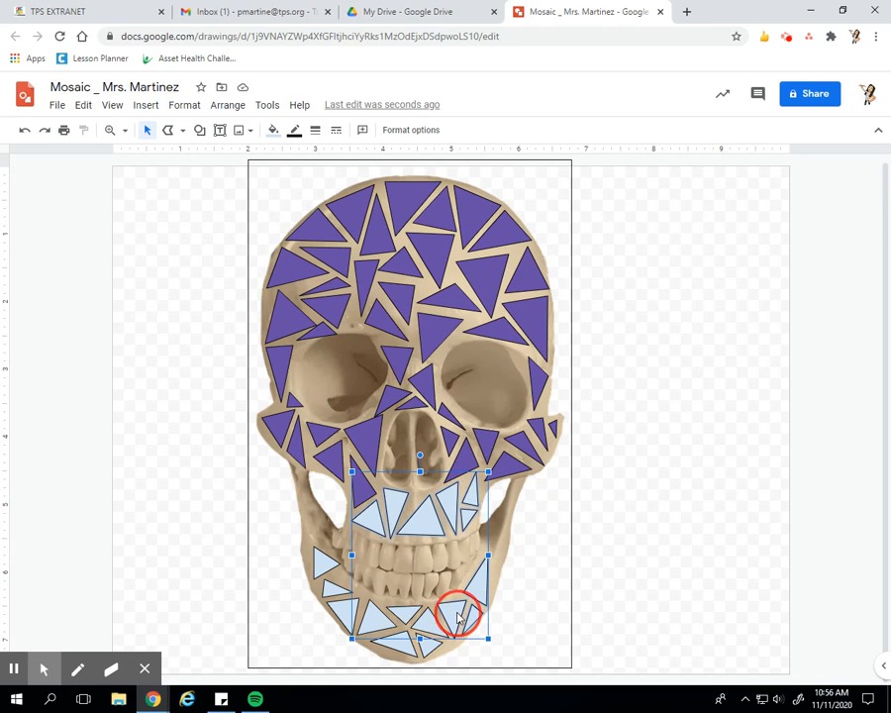
{"action": "left_click", "coordinate": [435, 619], "text": "shift"}
{"action": "left_click", "coordinate": [425, 648], "text": "shift"}
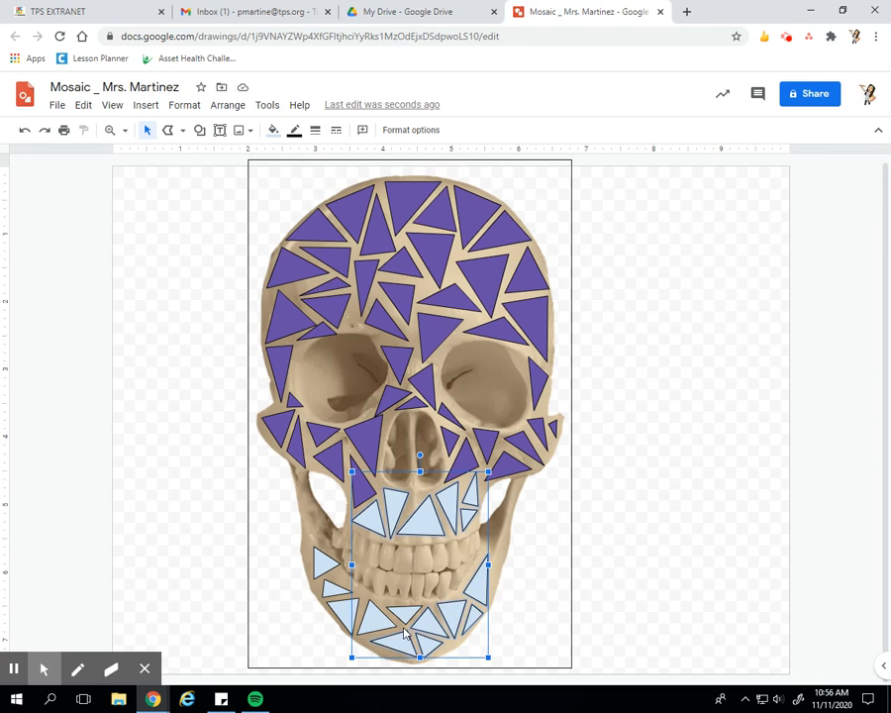
{"action": "left_click", "coordinate": [333, 619], "text": "shift"}
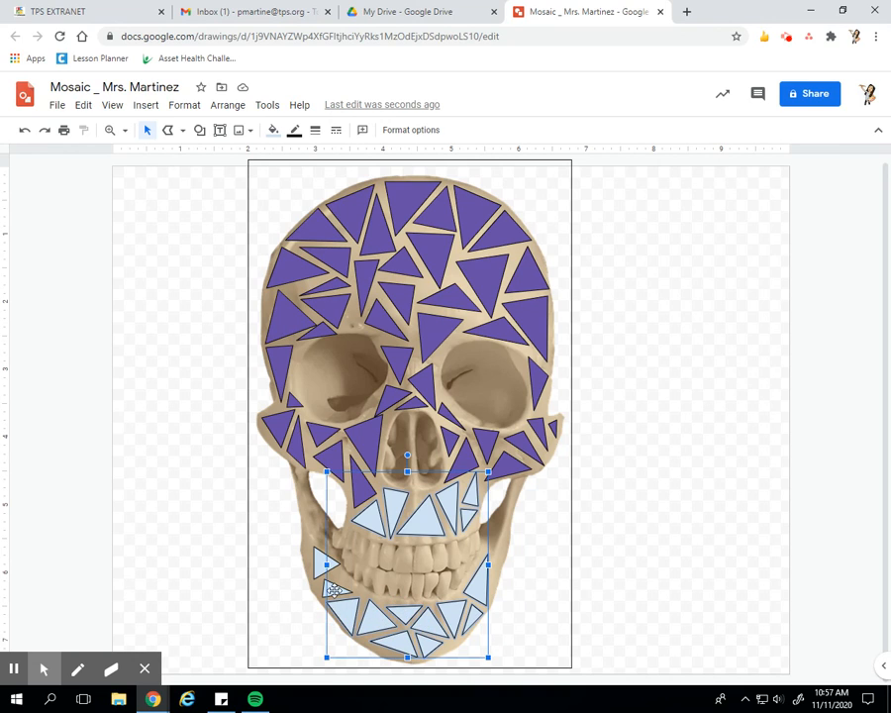
{"action": "left_click", "coordinate": [321, 565], "text": "shift"}
{"action": "left_click", "coordinate": [273, 129]}
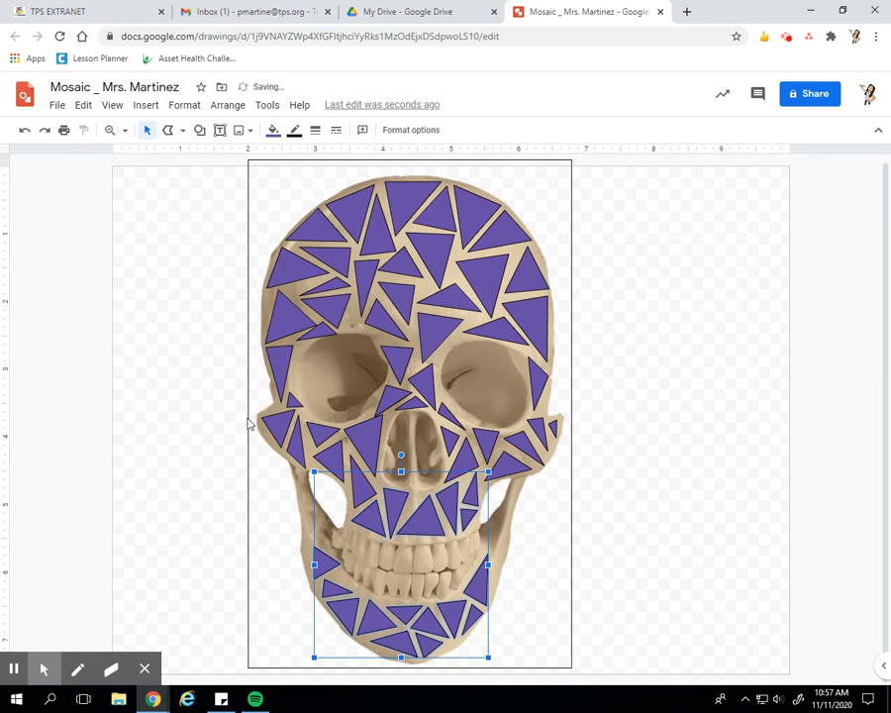
{"action": "left_click", "coordinate": [204, 419]}
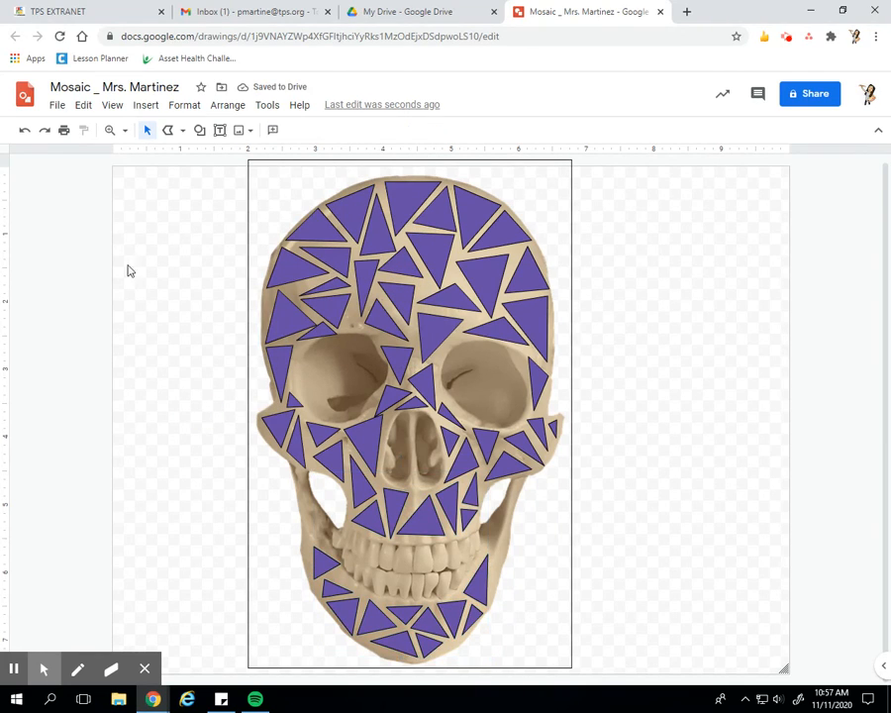
Make the skull image's black border transparent and deselect the image
{"action": "left_click", "coordinate": [40, 209]}
{"action": "left_click", "coordinate": [567, 184]}
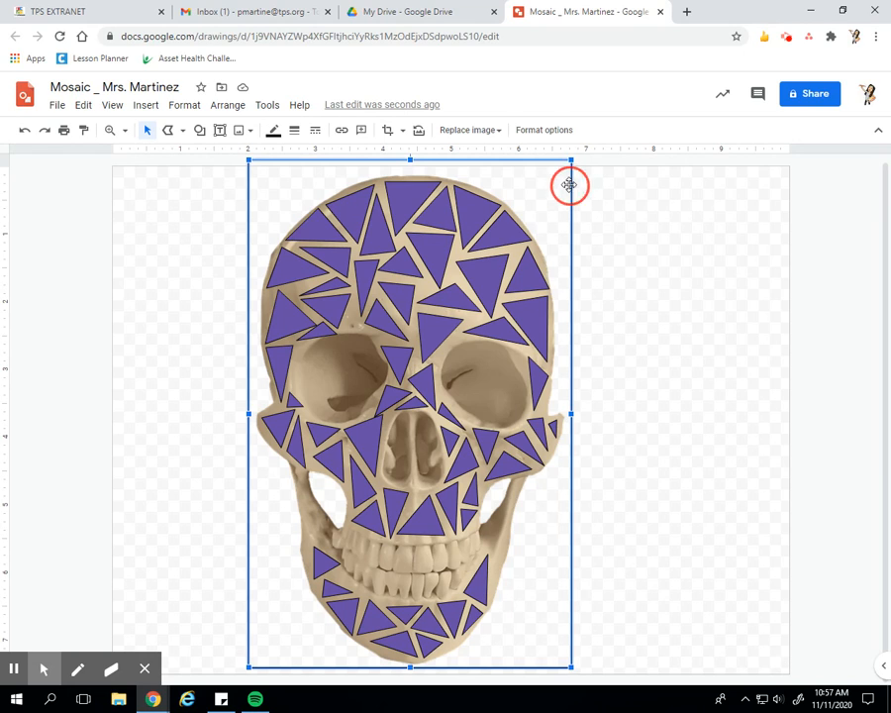
{"action": "left_click", "coordinate": [279, 134]}
{"action": "left_click", "coordinate": [303, 158]}
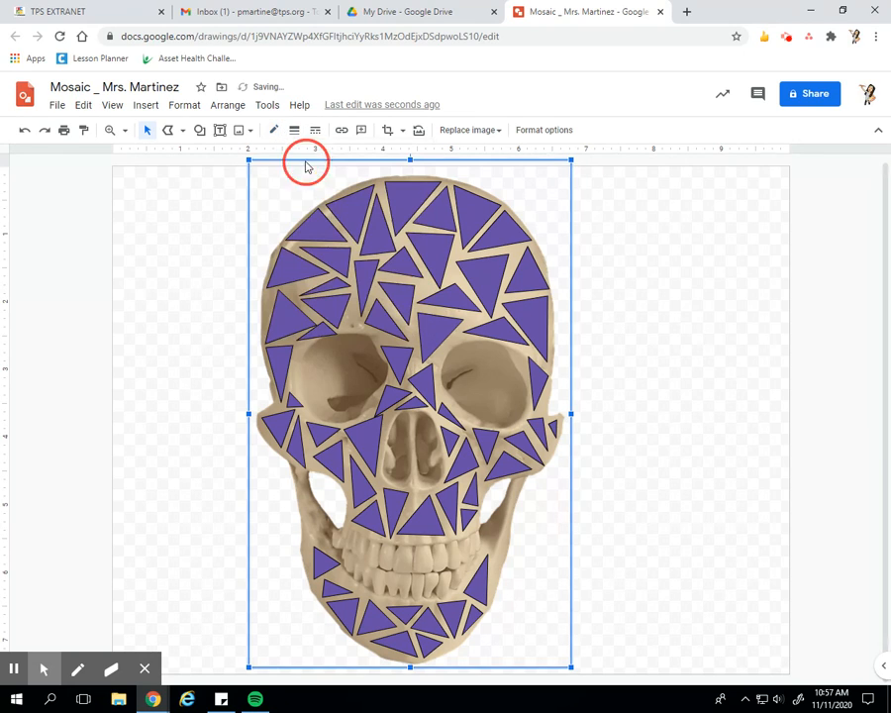
{"action": "left_click", "coordinate": [121, 226]}
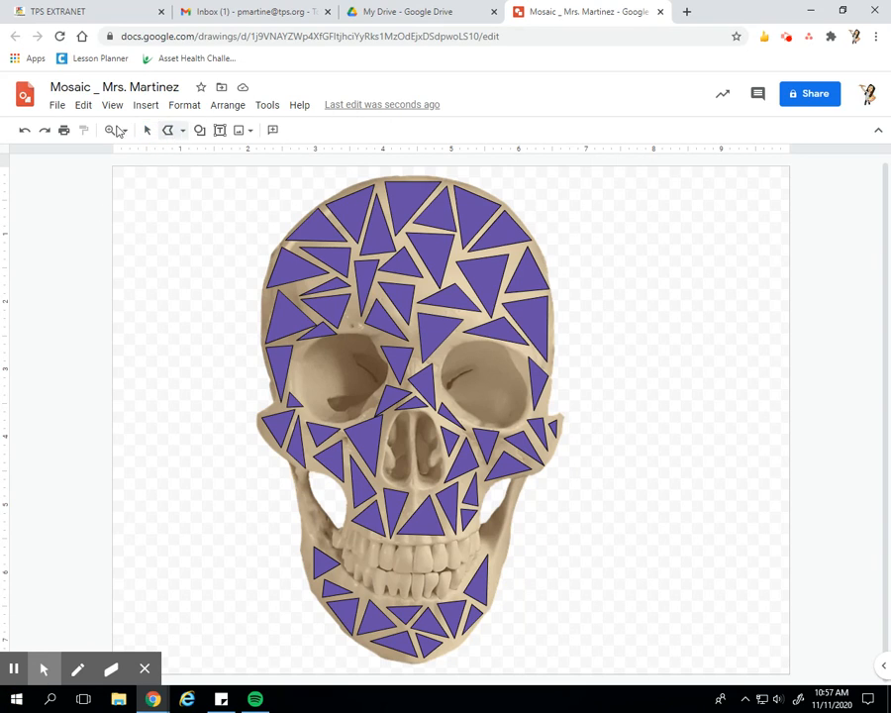
Draw two triangular polyline tiles on the left jaw branch, a larger one beside the teeth and a narrow one below the cheek
{"action": "left_click", "coordinate": [309, 510]}
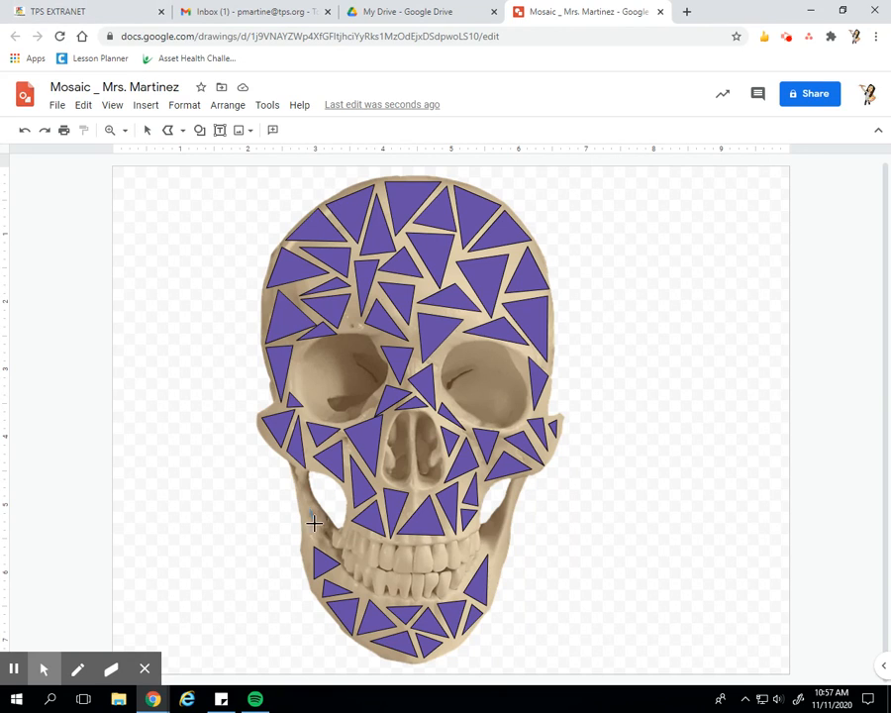
{"action": "left_click", "coordinate": [303, 550]}
{"action": "left_click", "coordinate": [331, 537]}
{"action": "left_click", "coordinate": [310, 511]}
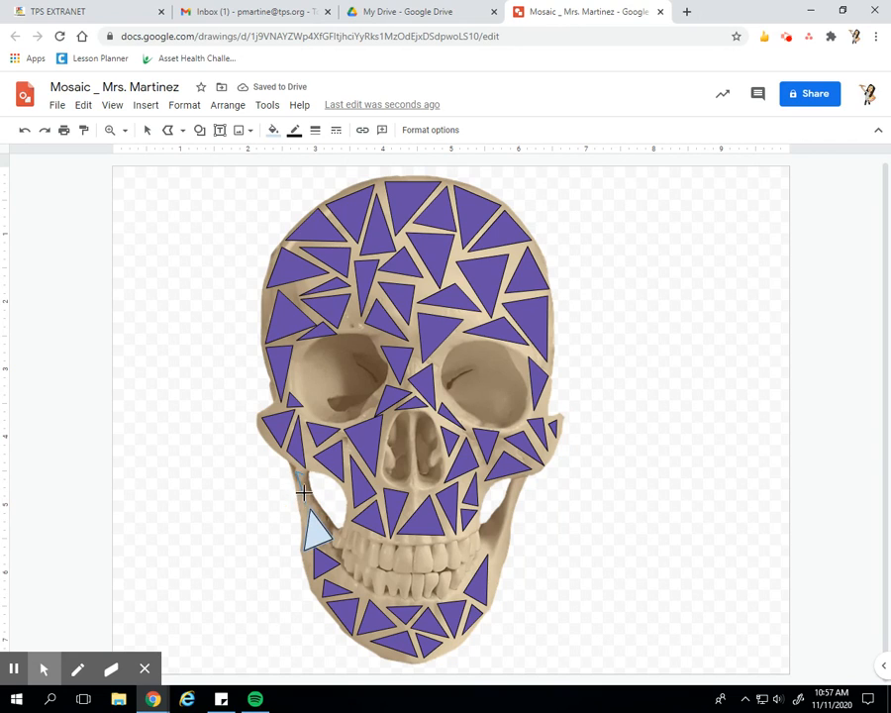
{"action": "left_click", "coordinate": [306, 477]}
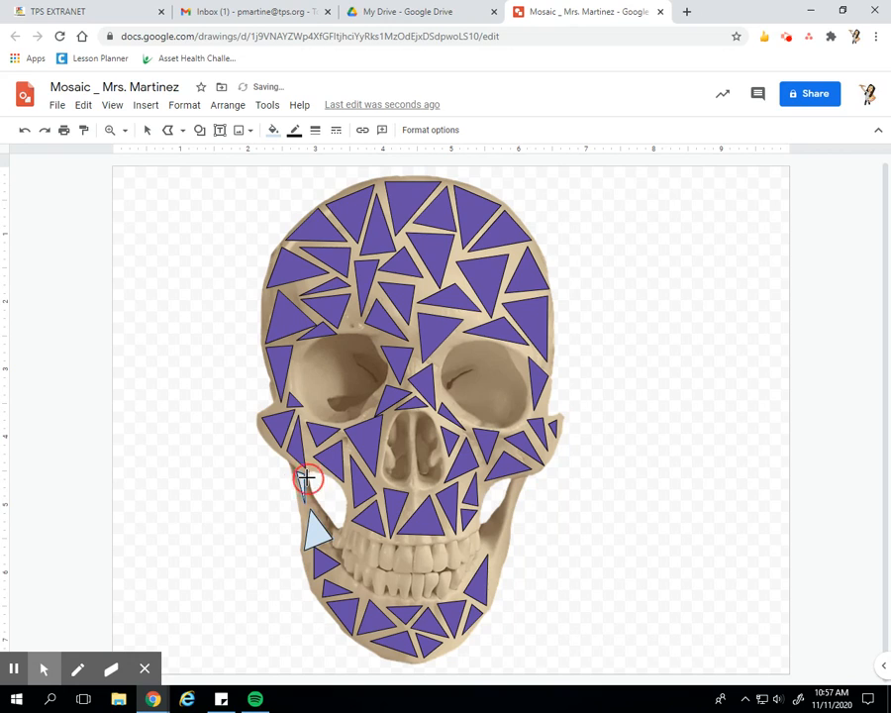
Draw two triangular polyline tiles on the right jaw branch, one beside the teeth and a narrow one above it
{"action": "left_click", "coordinate": [481, 524]}
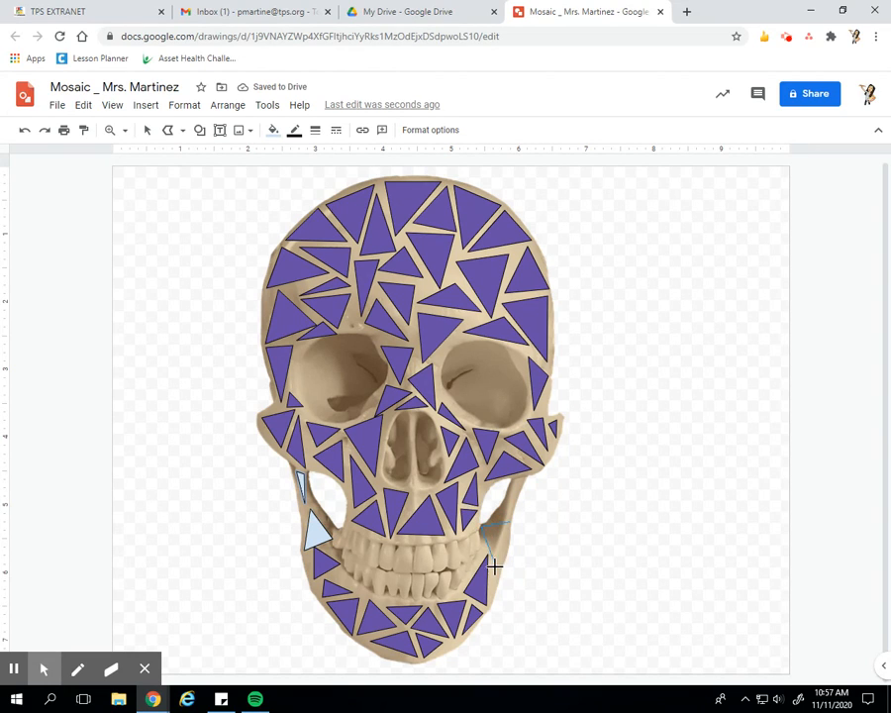
{"action": "left_click", "coordinate": [495, 561]}
{"action": "left_click", "coordinate": [508, 522]}
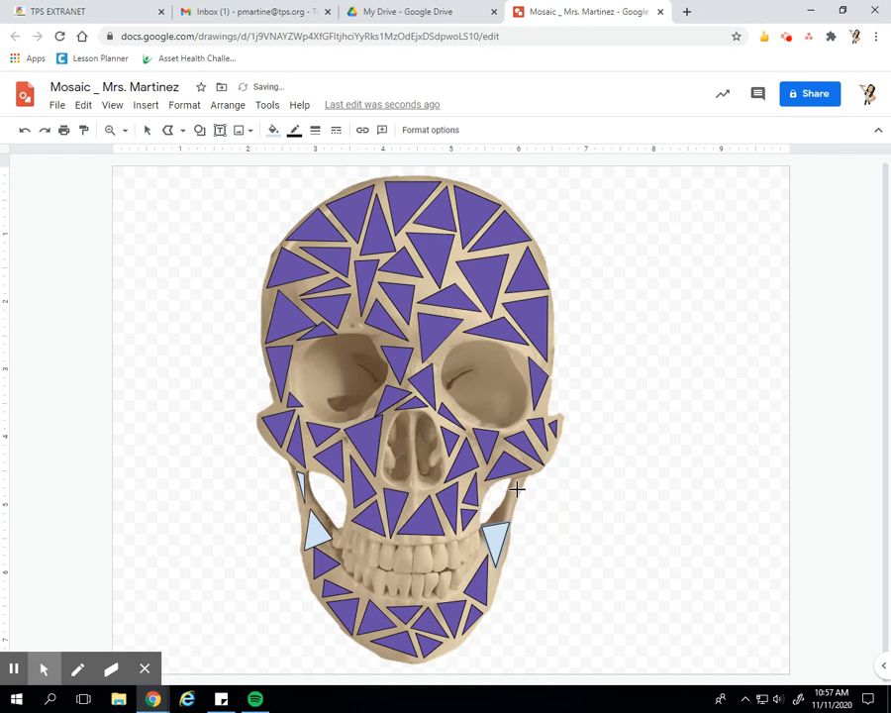
{"action": "left_click", "coordinate": [513, 482]}
{"action": "left_click", "coordinate": [508, 518]}
{"action": "left_click", "coordinate": [521, 485]}
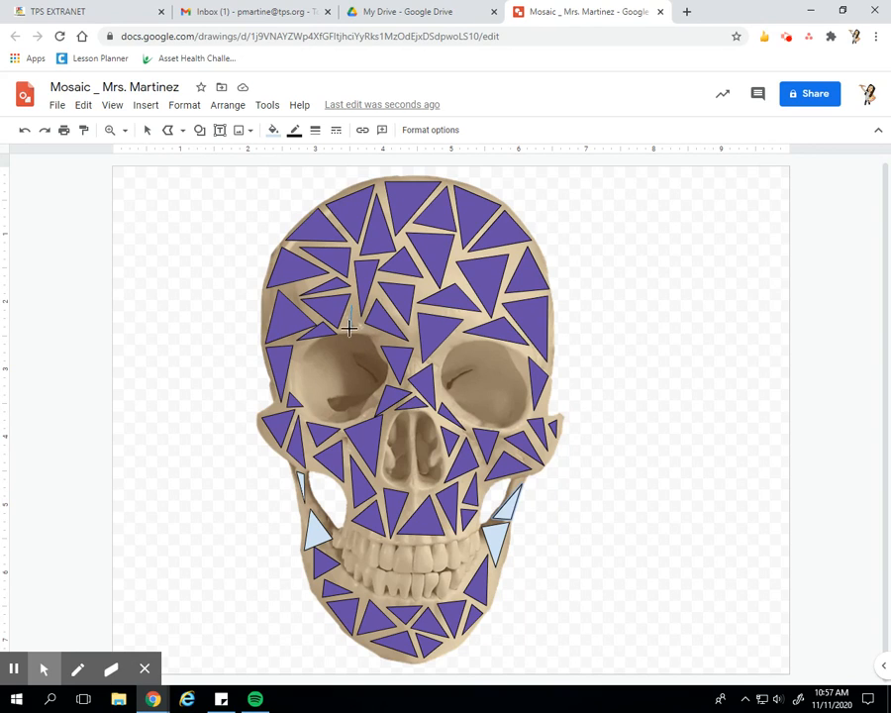
Draw a small triangular polyline tile in the gap just above the left eye socket
{"action": "left_click", "coordinate": [347, 328]}
{"action": "left_click", "coordinate": [365, 331]}
{"action": "left_click", "coordinate": [353, 309]}
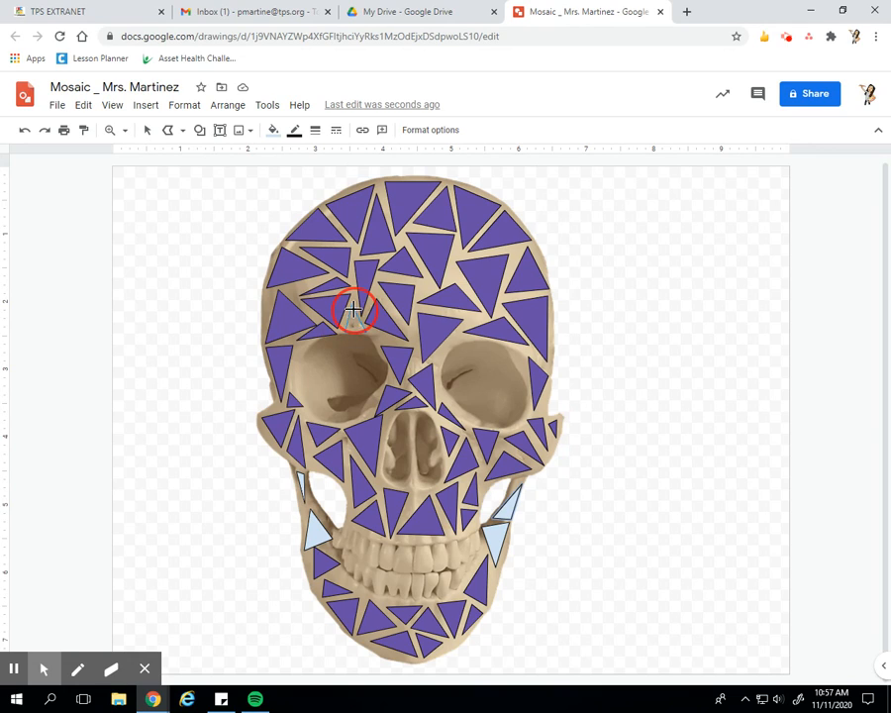
Draw two triangular polyline tiles side by side in the upper part of the right eye socket
{"action": "left_click", "coordinate": [476, 344]}
{"action": "left_click", "coordinate": [446, 367]}
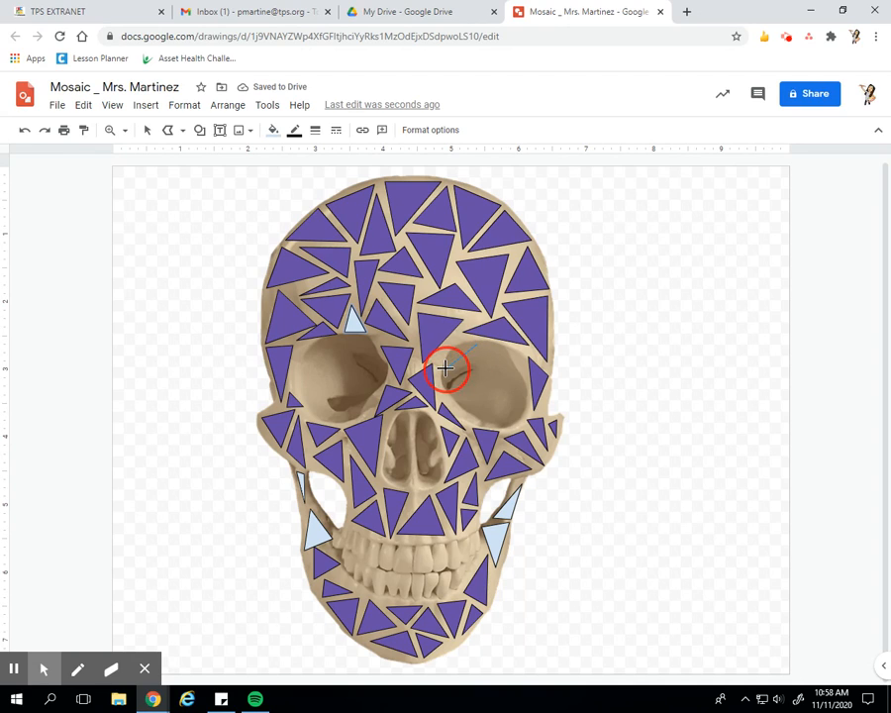
{"action": "left_click", "coordinate": [490, 363]}
{"action": "left_click", "coordinate": [477, 346]}
{"action": "left_click", "coordinate": [492, 348]}
{"action": "left_click", "coordinate": [495, 381]}
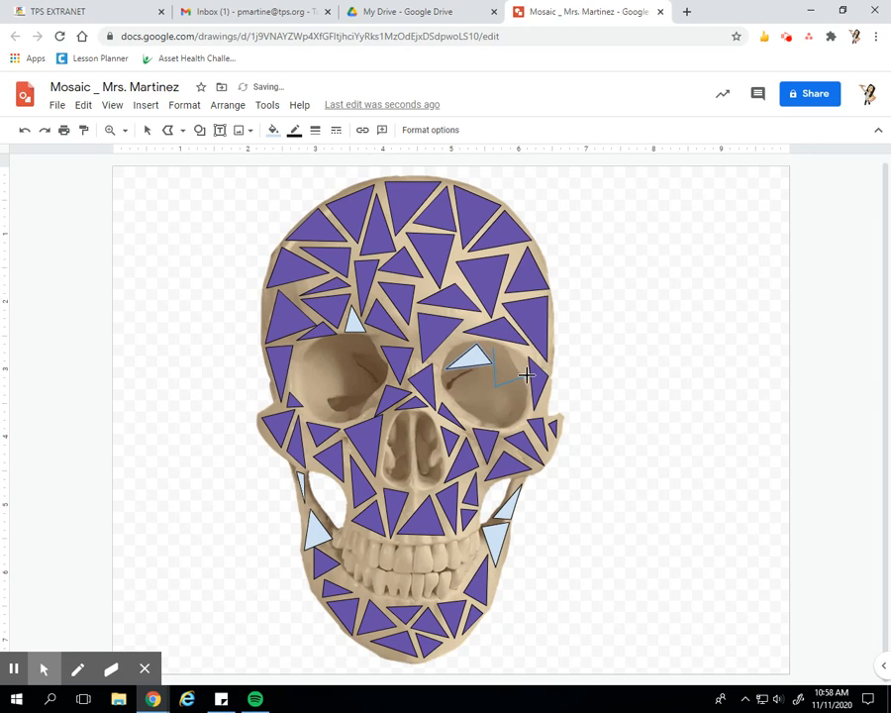
{"action": "left_click", "coordinate": [525, 368]}
{"action": "left_click", "coordinate": [492, 349]}
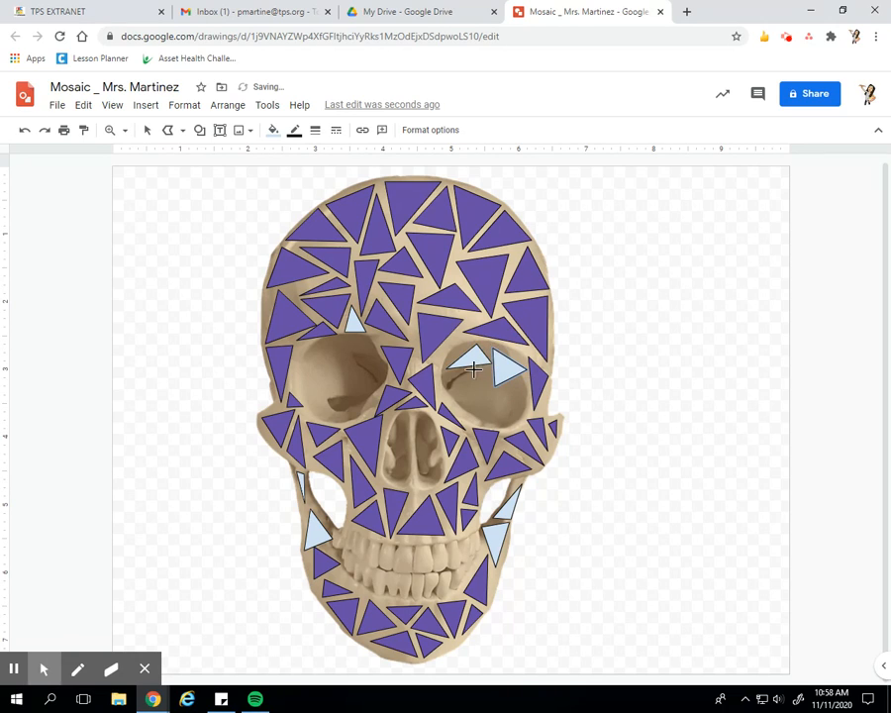
Fill the rest of the right eye socket with four triangular polyline tiles, at its inner side, centre, outer side and lower edge
{"action": "left_click", "coordinate": [467, 371]}
{"action": "left_click", "coordinate": [439, 374]}
{"action": "left_click", "coordinate": [465, 405]}
{"action": "left_click", "coordinate": [468, 371]}
{"action": "left_click", "coordinate": [475, 375]}
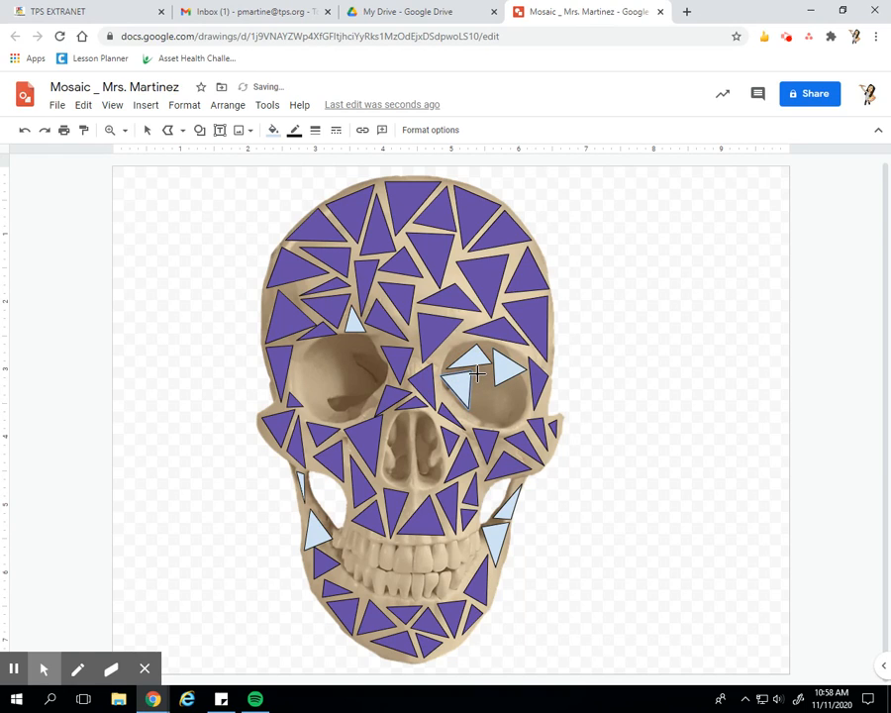
{"action": "left_click", "coordinate": [474, 407]}
{"action": "left_click", "coordinate": [511, 406]}
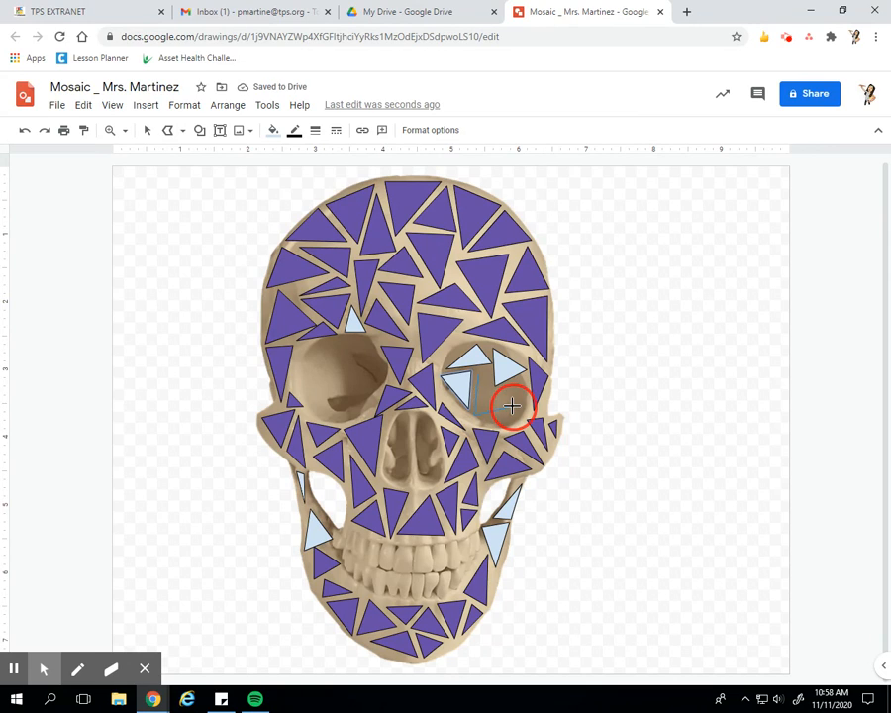
{"action": "left_click", "coordinate": [478, 376]}
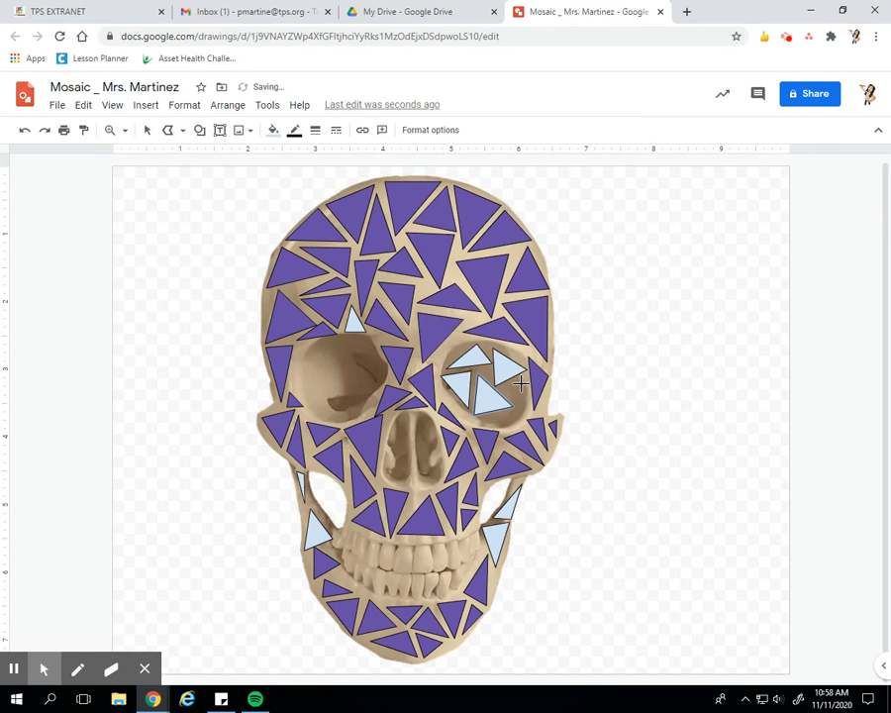
{"action": "left_click", "coordinate": [501, 381]}
{"action": "left_click", "coordinate": [524, 410]}
{"action": "left_click", "coordinate": [521, 382]}
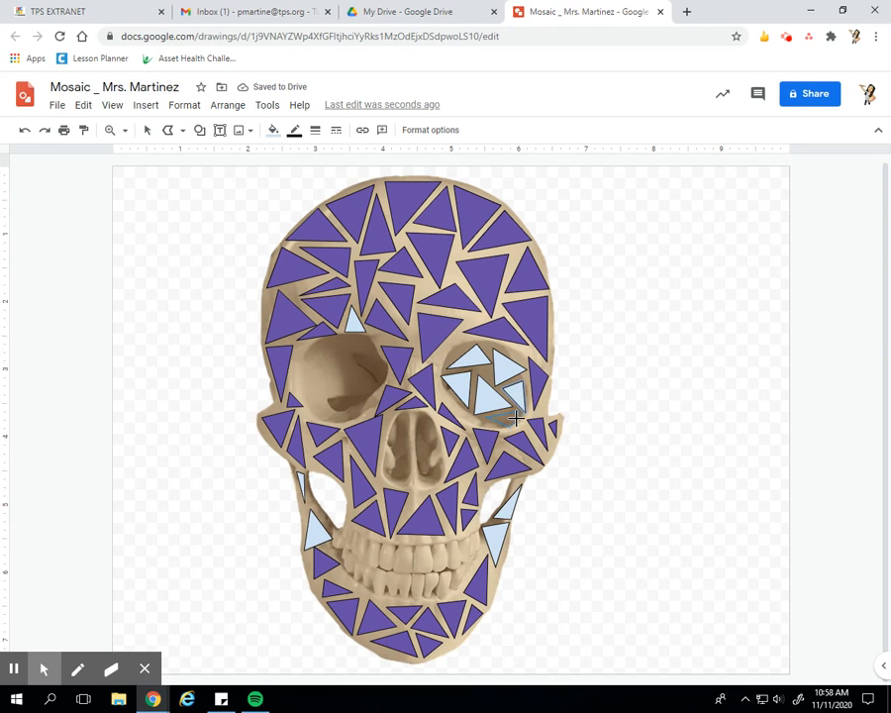
{"action": "left_click", "coordinate": [518, 414]}
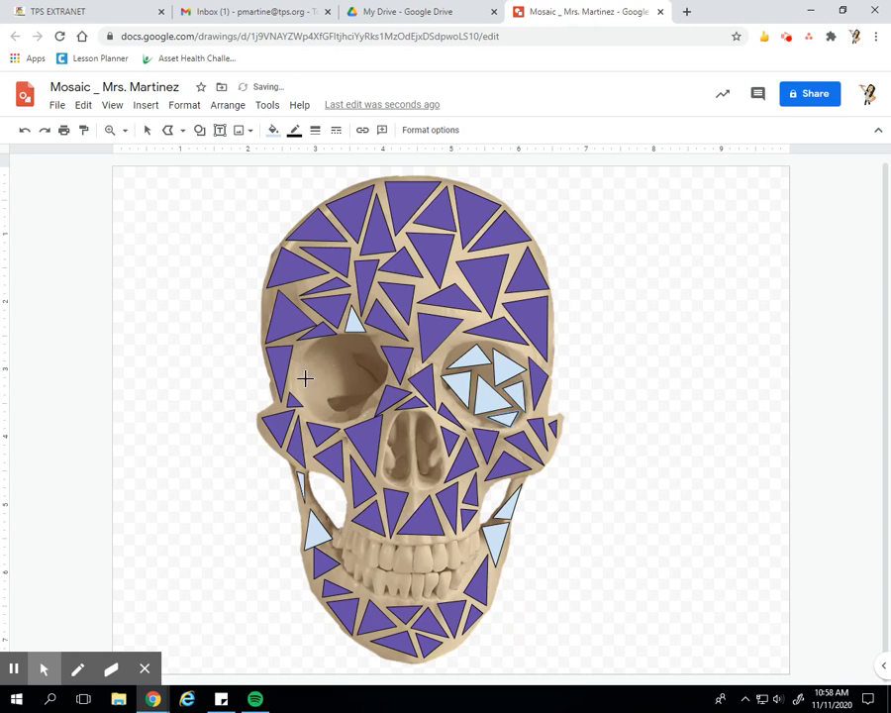
Draw a long triangular polyline tile and a narrow one along the inner side of the left eye socket
{"action": "left_click", "coordinate": [369, 346]}
{"action": "left_click", "coordinate": [344, 339]}
{"action": "left_click", "coordinate": [373, 393]}
{"action": "left_click", "coordinate": [369, 347]}
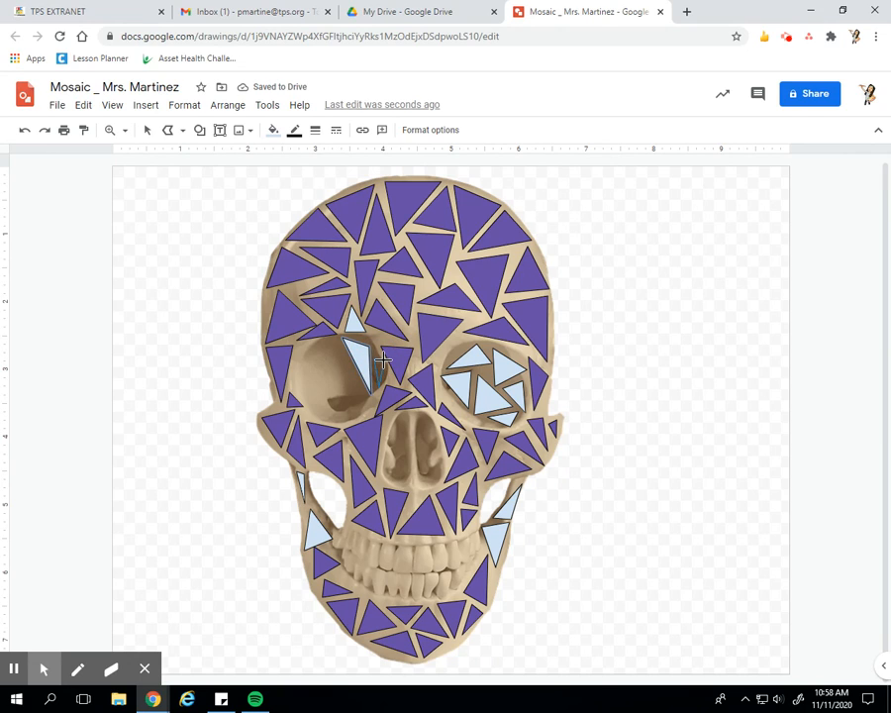
{"action": "left_click", "coordinate": [384, 359]}
Draw two triangular polyline tiles, one above the other, in the middle of the left eye socket
{"action": "left_click", "coordinate": [312, 375]}
{"action": "left_click", "coordinate": [351, 370]}
{"action": "double_click", "coordinate": [340, 342]}
{"action": "left_click", "coordinate": [354, 373]}
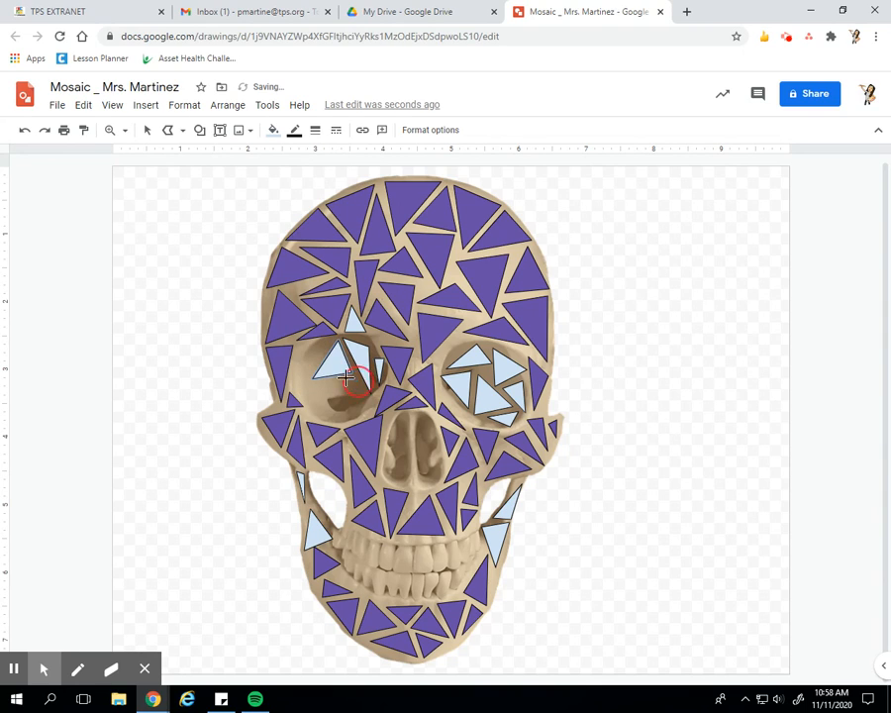
{"action": "left_click", "coordinate": [312, 385]}
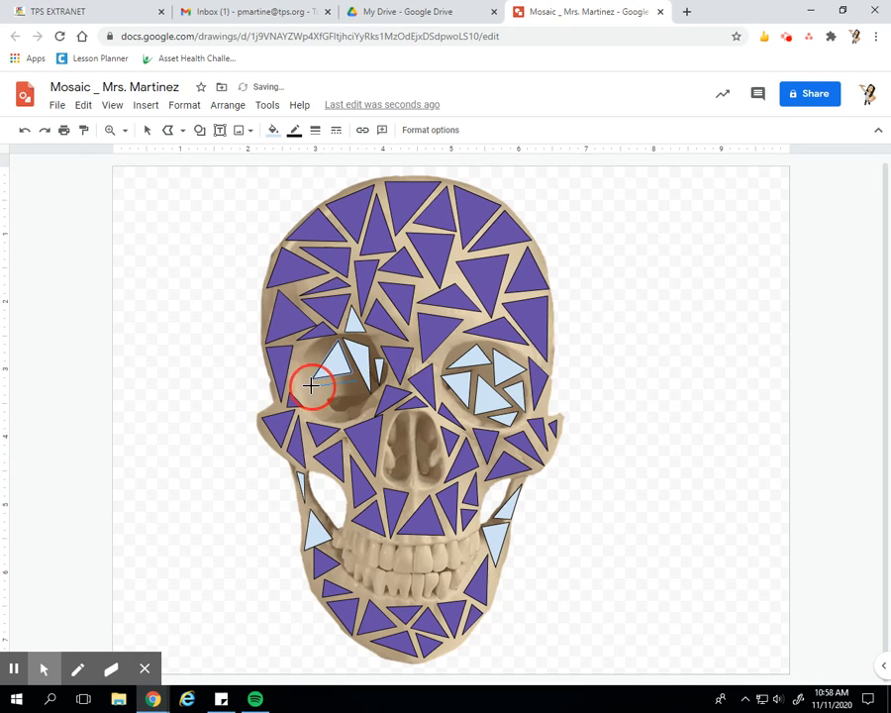
{"action": "double_click", "coordinate": [360, 400]}
Draw three triangular polyline tiles along the outer side and lower edge of the left eye socket
{"action": "left_click", "coordinate": [314, 341]}
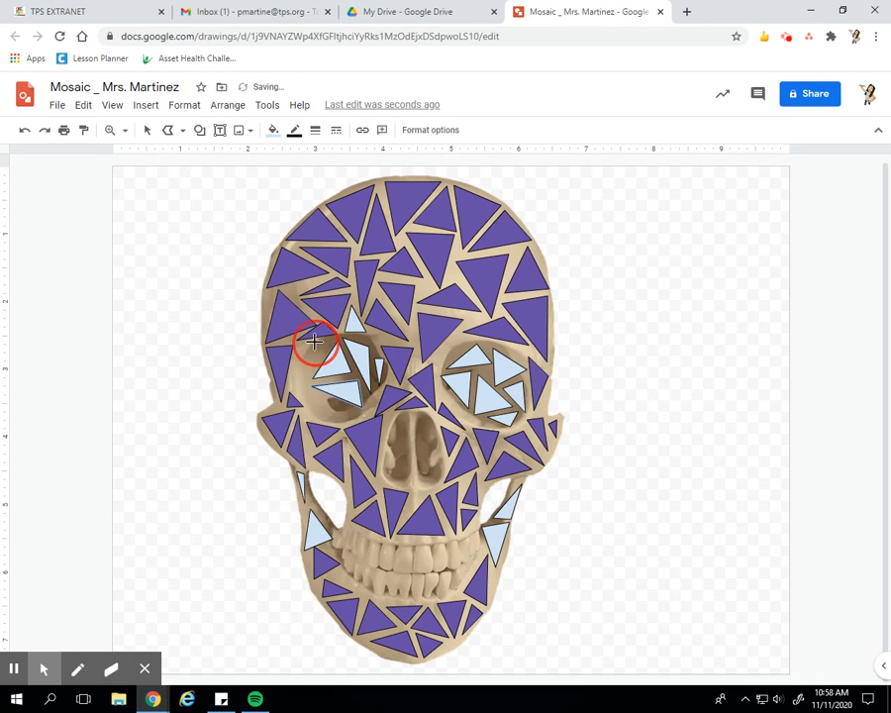
{"action": "left_click", "coordinate": [295, 375]}
{"action": "left_click", "coordinate": [313, 394]}
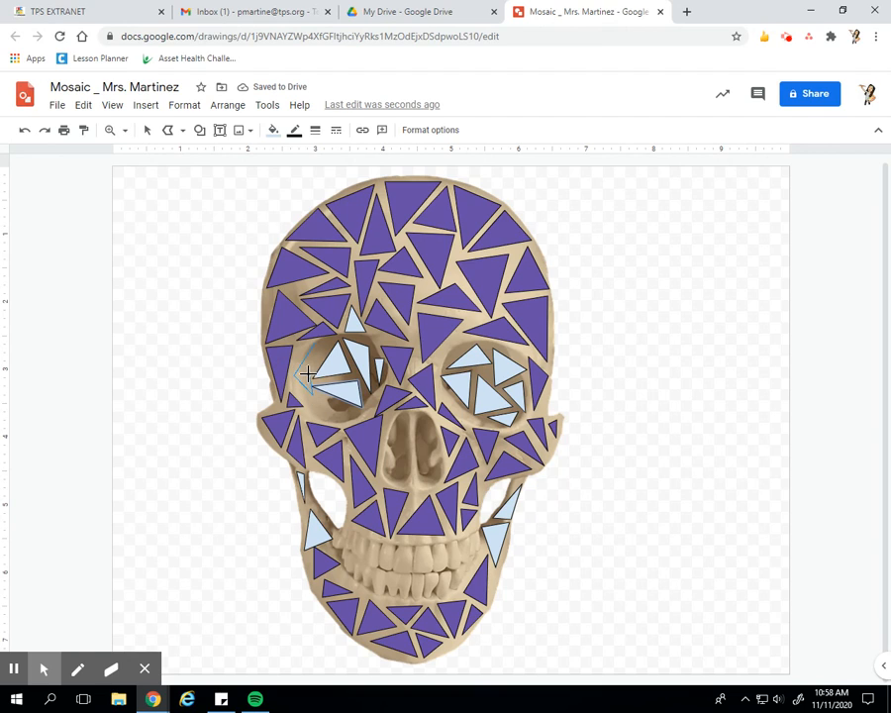
{"action": "left_click", "coordinate": [317, 343]}
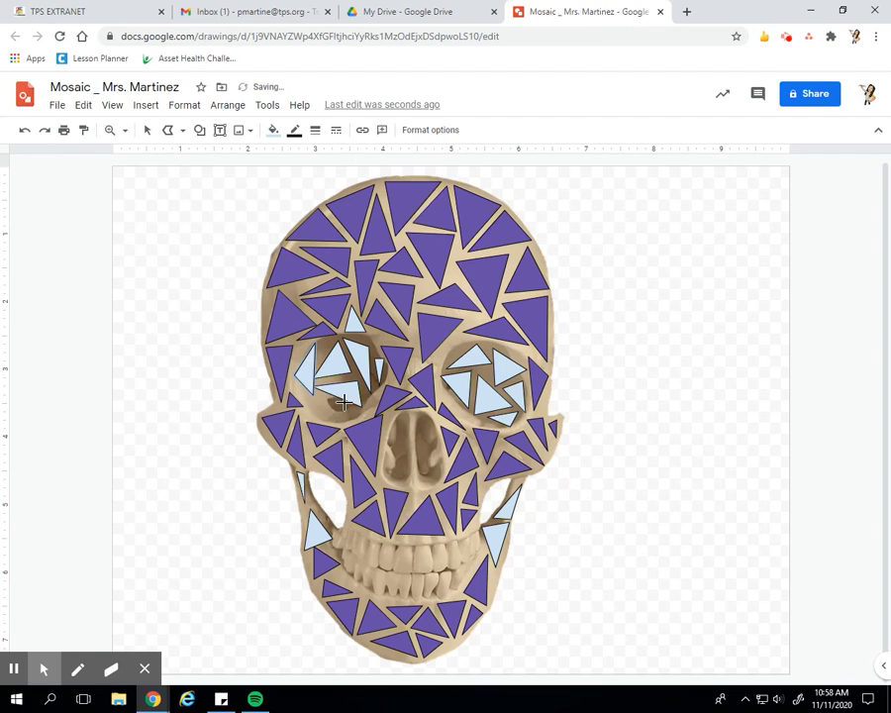
{"action": "left_click", "coordinate": [305, 397]}
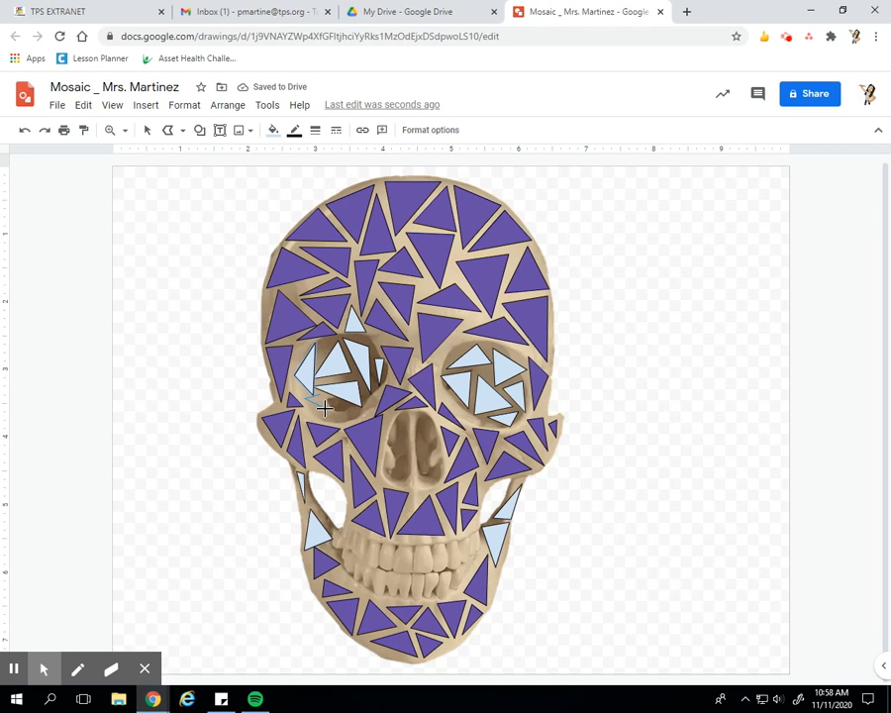
{"action": "left_click", "coordinate": [343, 419]}
{"action": "left_click", "coordinate": [348, 405]}
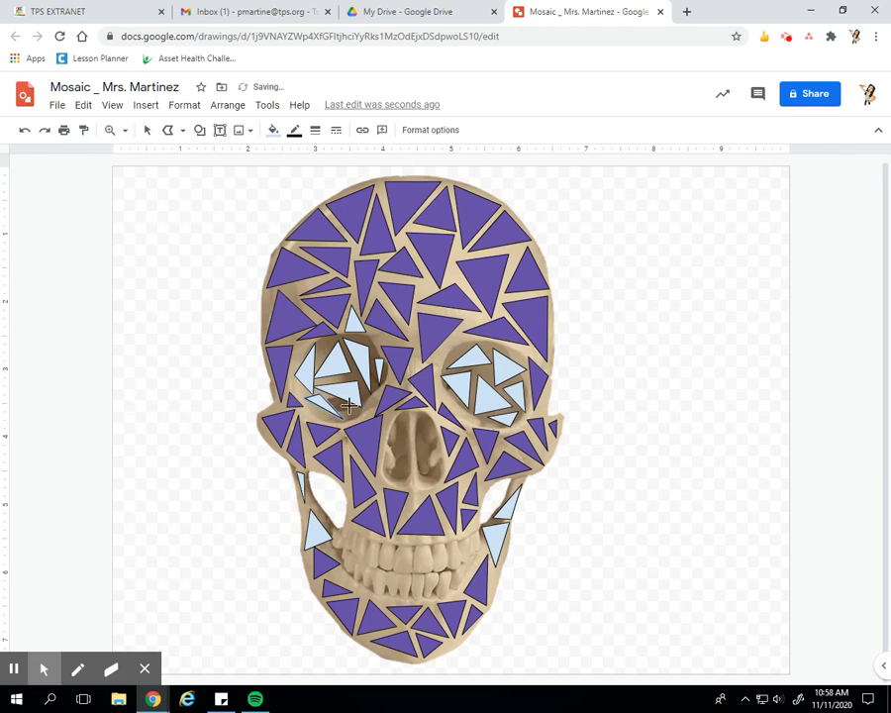
{"action": "left_click", "coordinate": [349, 419]}
{"action": "left_click", "coordinate": [368, 411]}
{"action": "left_click", "coordinate": [339, 401]}
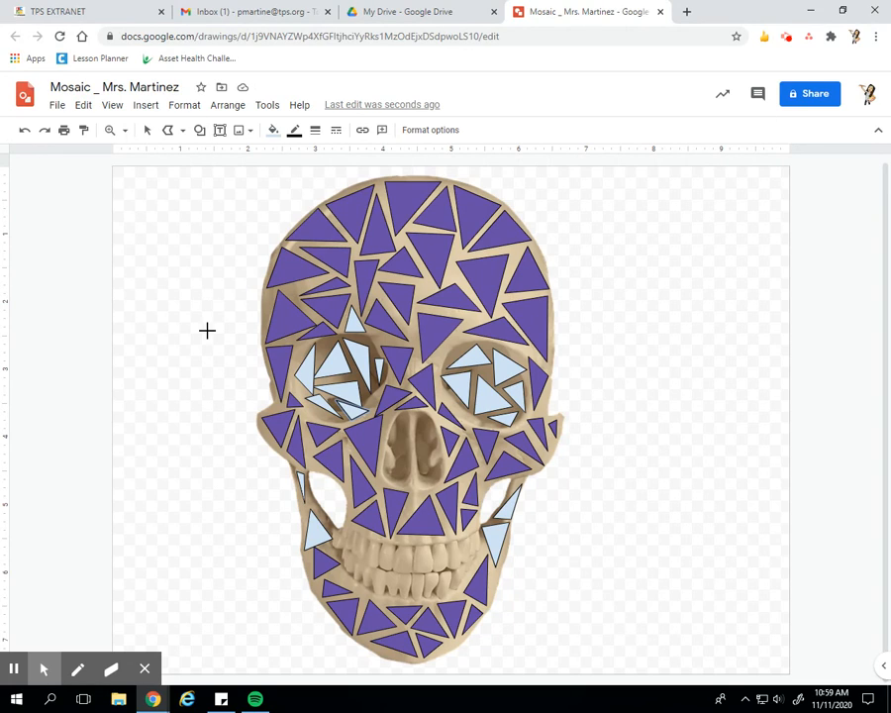
Select together three light blue tiles on the left eye socket's inner side and two on the right socket's inner and upper side
{"action": "left_click", "coordinate": [170, 131]}
{"action": "left_click", "coordinate": [148, 131]}
{"action": "left_click_drag", "start_coordinate": [351, 400], "coordinate": [381, 374]}
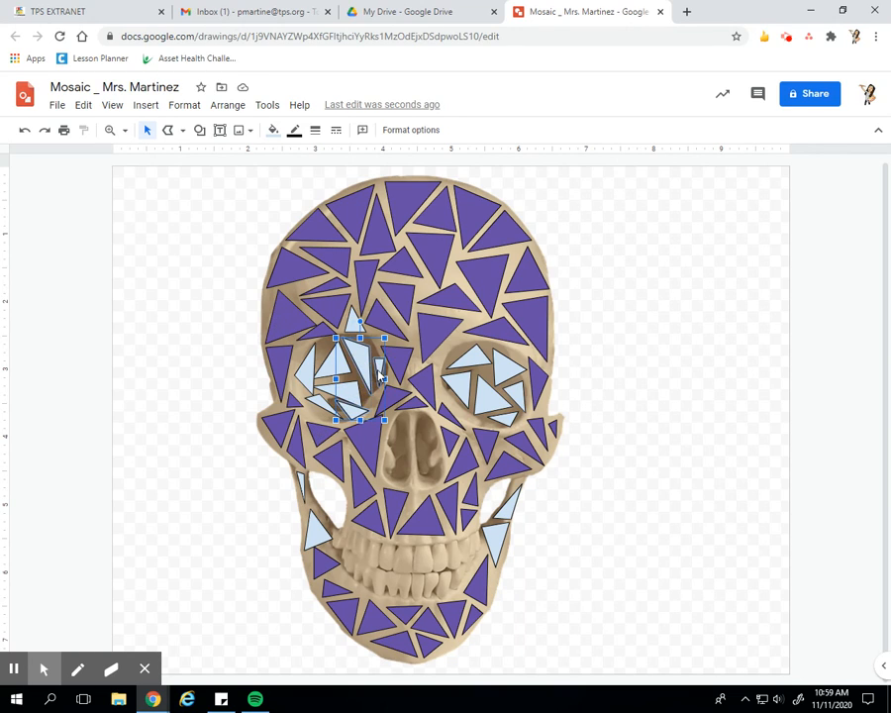
{"action": "left_click", "coordinate": [458, 373], "text": "shift"}
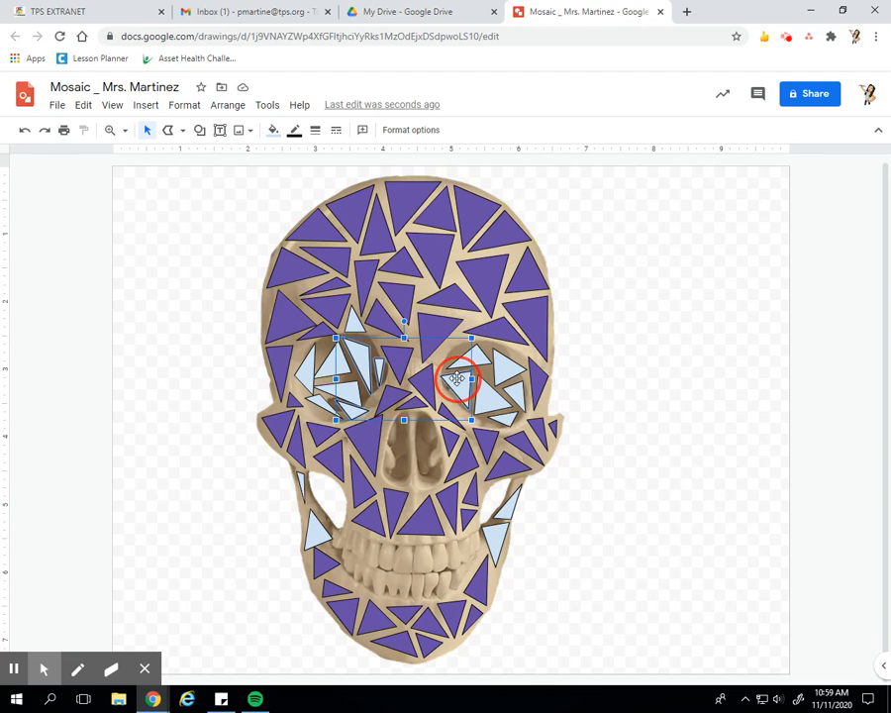
{"action": "left_click", "coordinate": [458, 362], "text": "shift"}
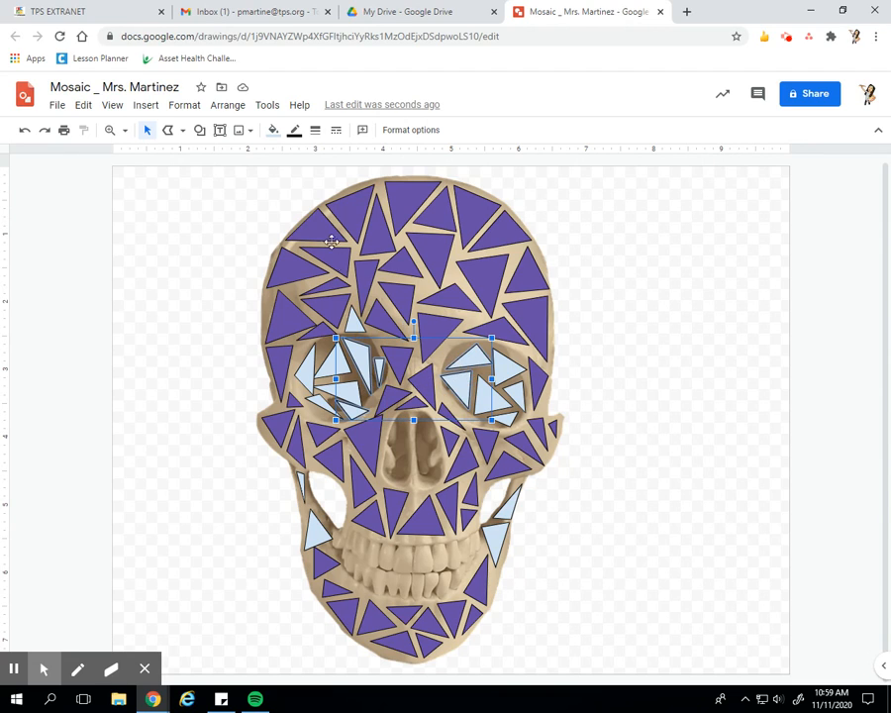
Fill the five selected eye-socket tiles with the darkest purple, dark purple 3
{"action": "left_click", "coordinate": [275, 131]}
{"action": "left_click", "coordinate": [401, 317]}
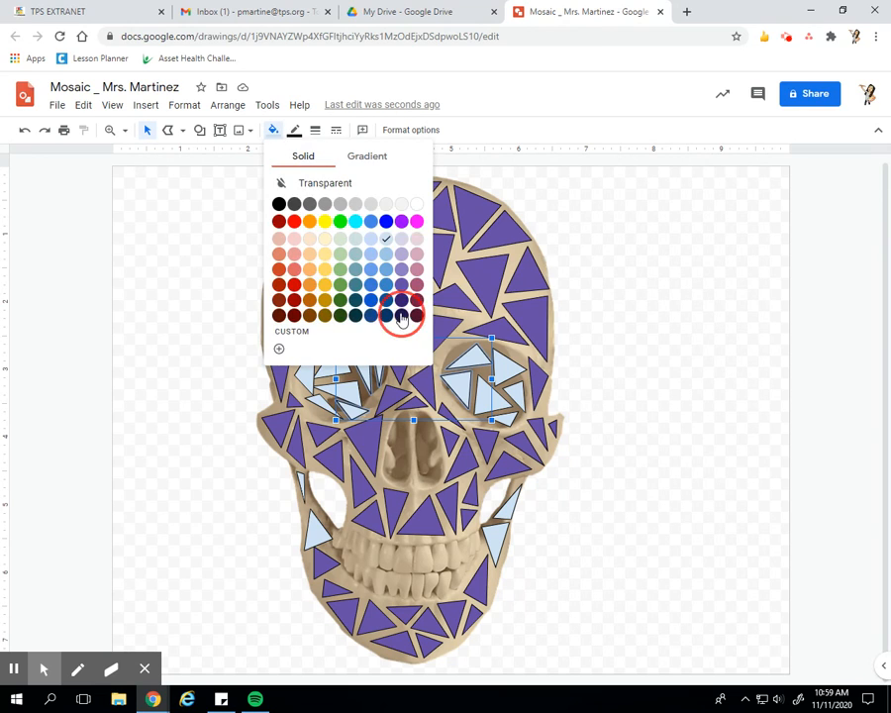
{"action": "left_click", "coordinate": [72, 415]}
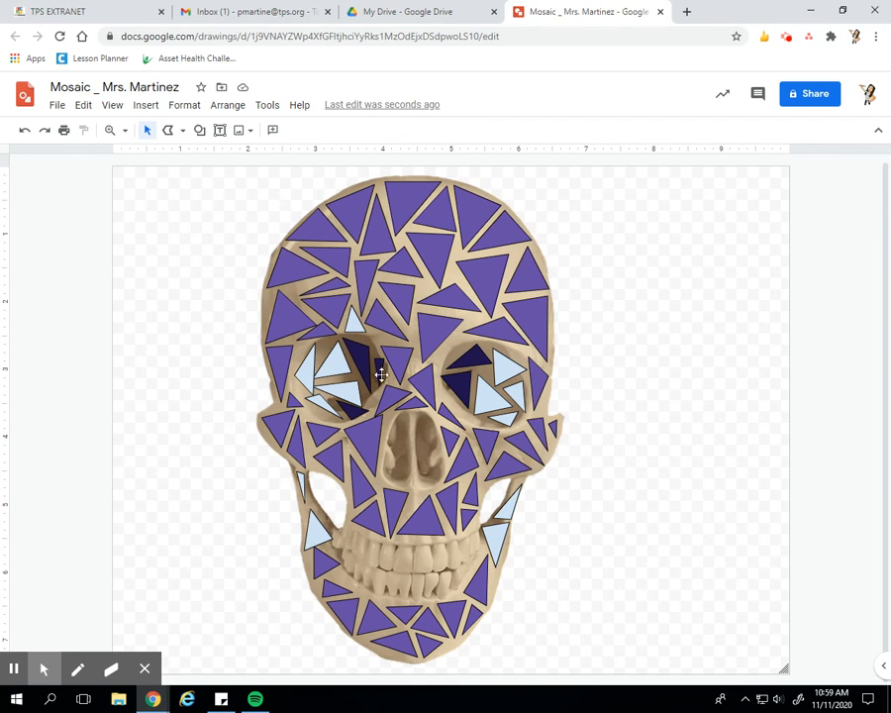
Fill the two middle tiles of the left eye socket and two light blue tiles of the right socket with dark purple 2
{"action": "left_click", "coordinate": [336, 369]}
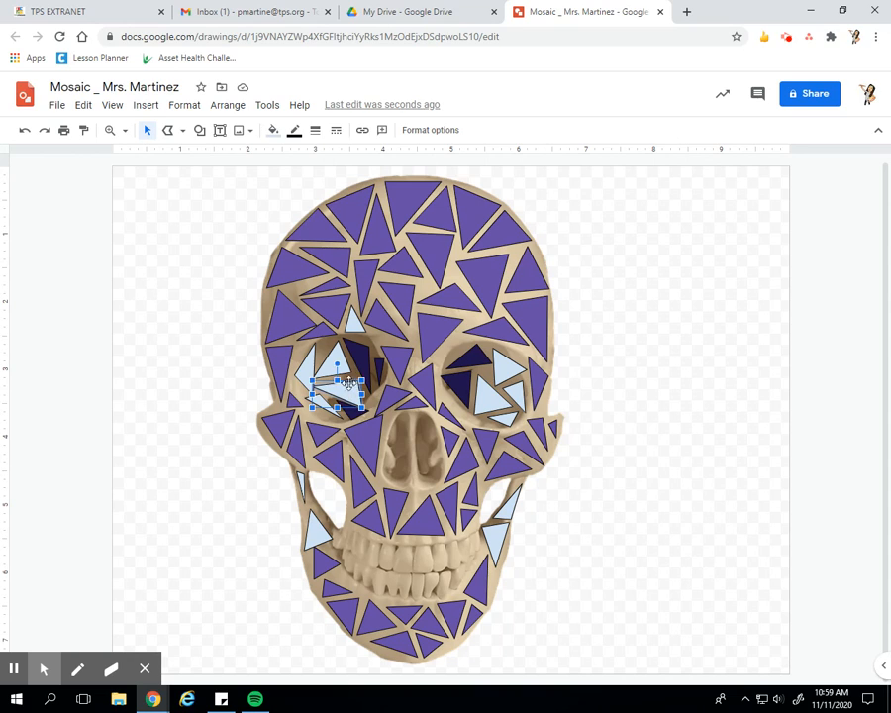
{"action": "left_click", "coordinate": [484, 389], "text": "shift"}
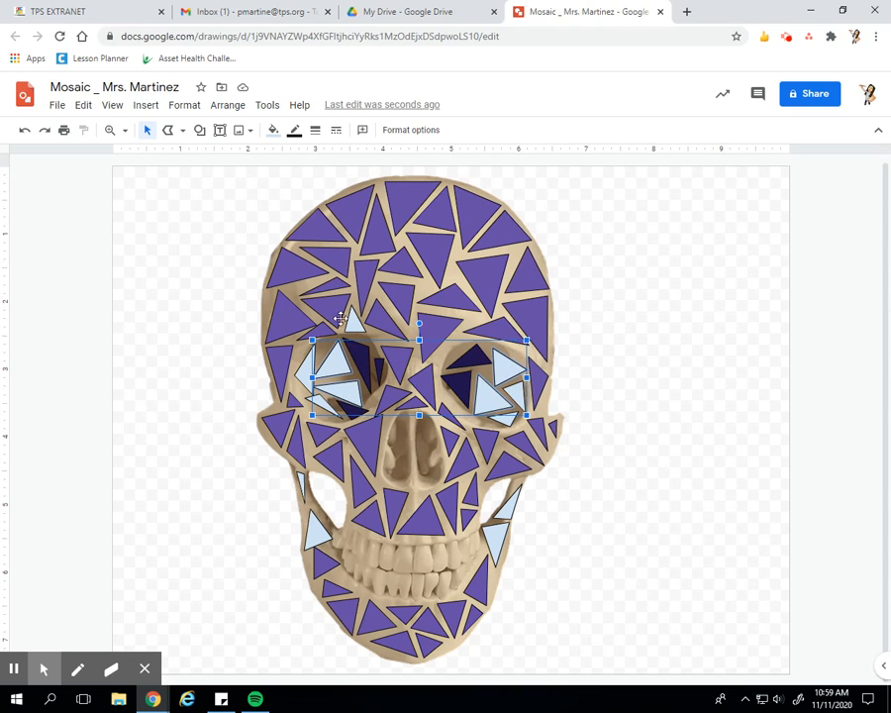
{"action": "left_click", "coordinate": [274, 130]}
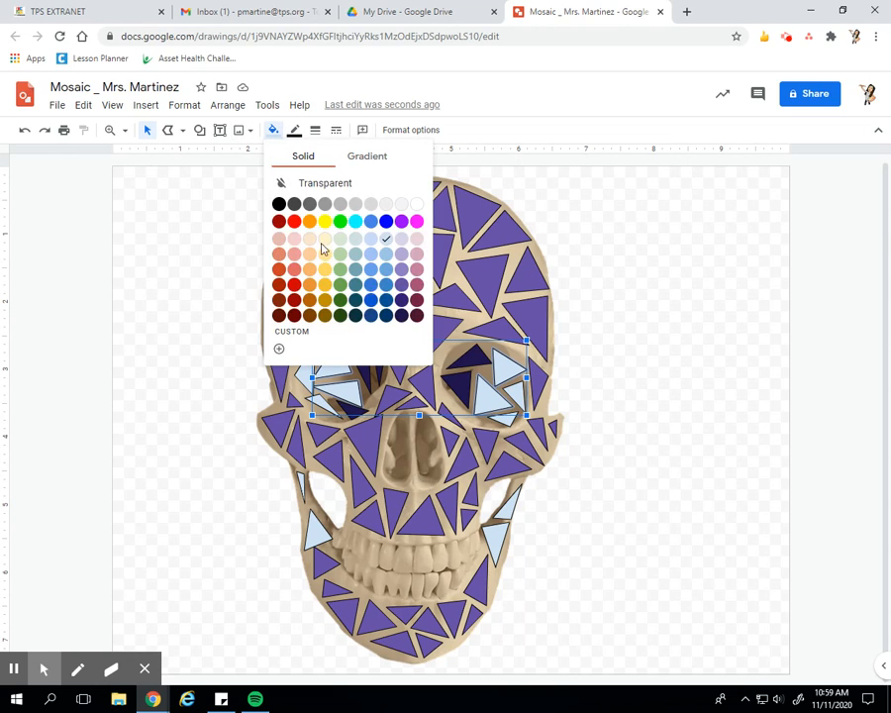
{"action": "left_click", "coordinate": [400, 299]}
{"action": "left_click", "coordinate": [176, 419]}
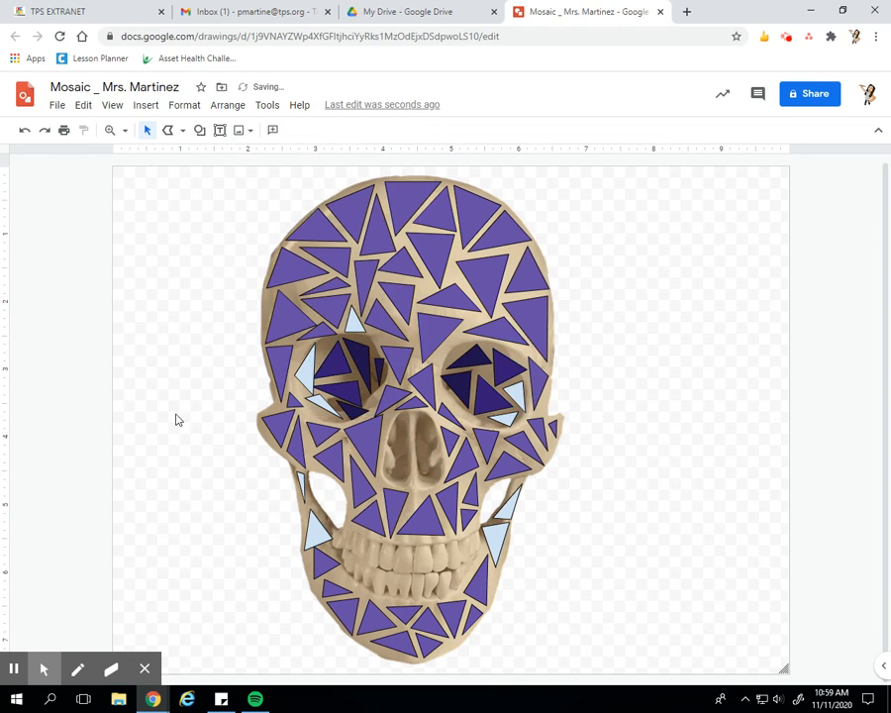
Fill the remaining light blue tiles along the outer and lower edges of both eye sockets with dark purple 1
{"action": "left_click", "coordinate": [303, 368]}
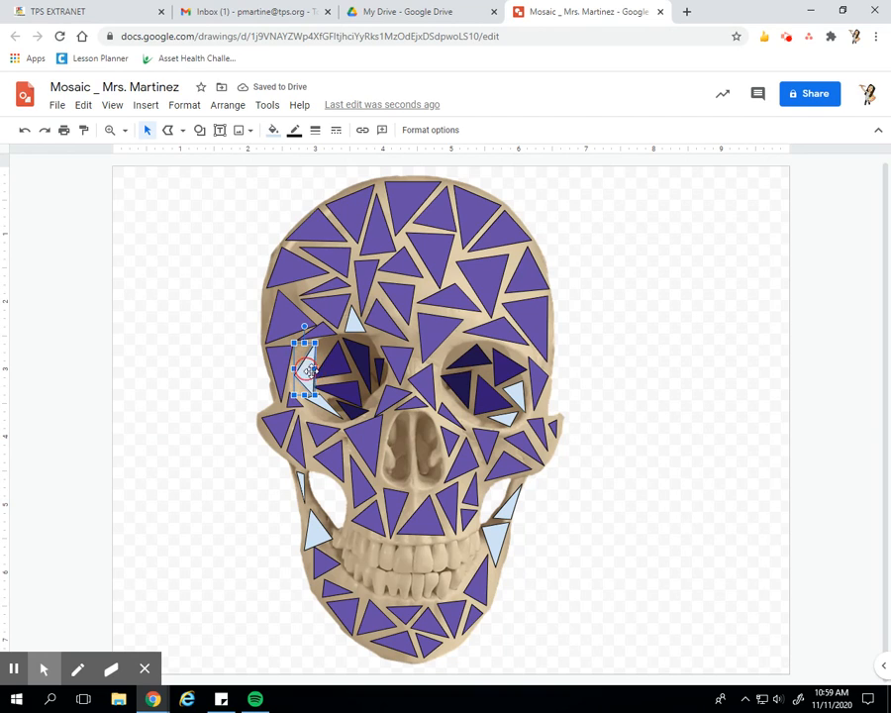
{"action": "left_click", "coordinate": [513, 391], "text": "shift"}
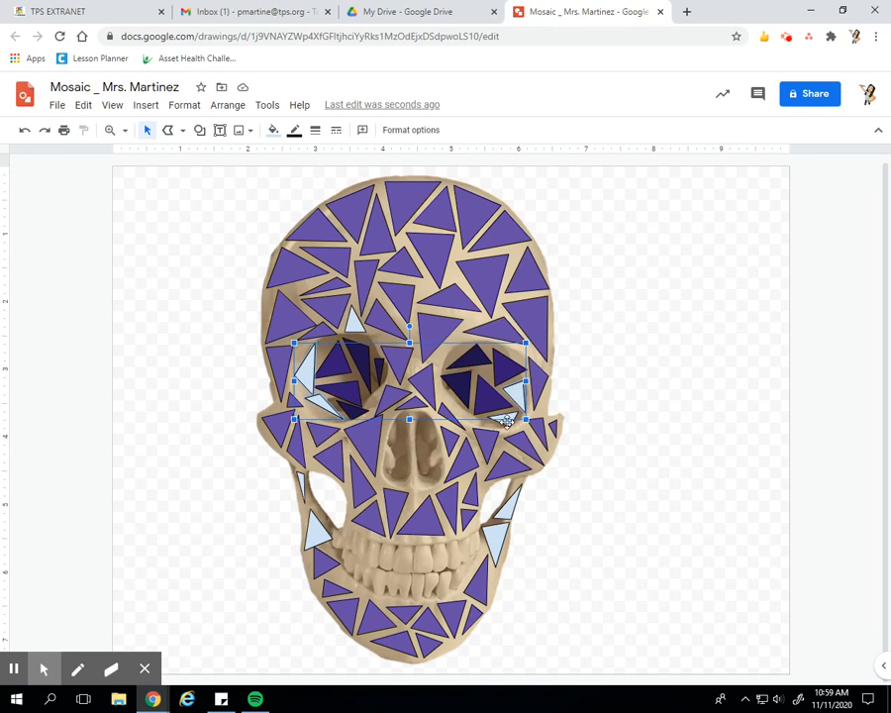
{"action": "left_click", "coordinate": [271, 130]}
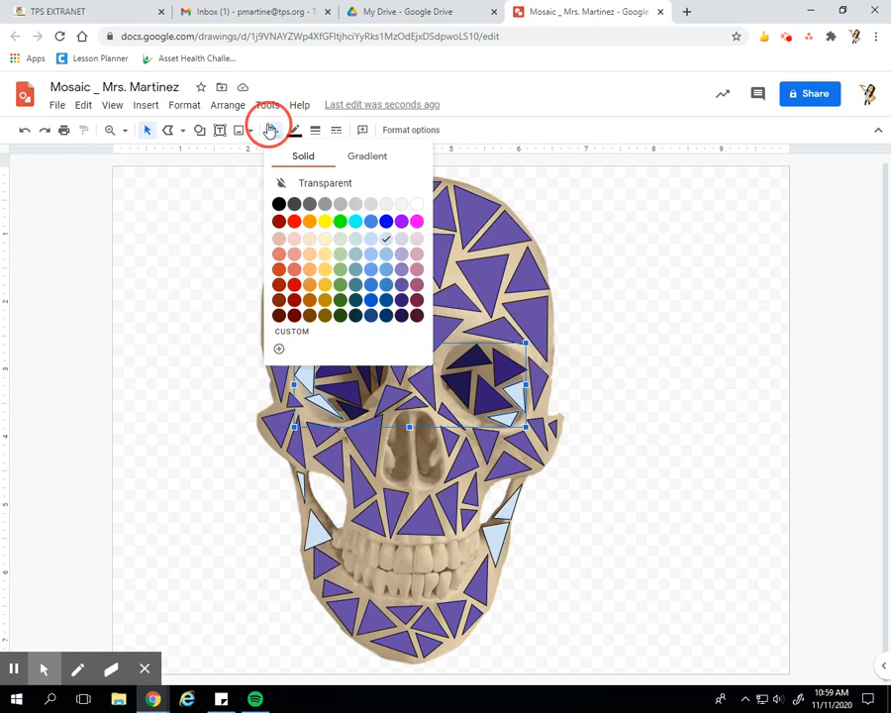
{"action": "left_click", "coordinate": [402, 284]}
{"action": "left_click", "coordinate": [140, 310]}
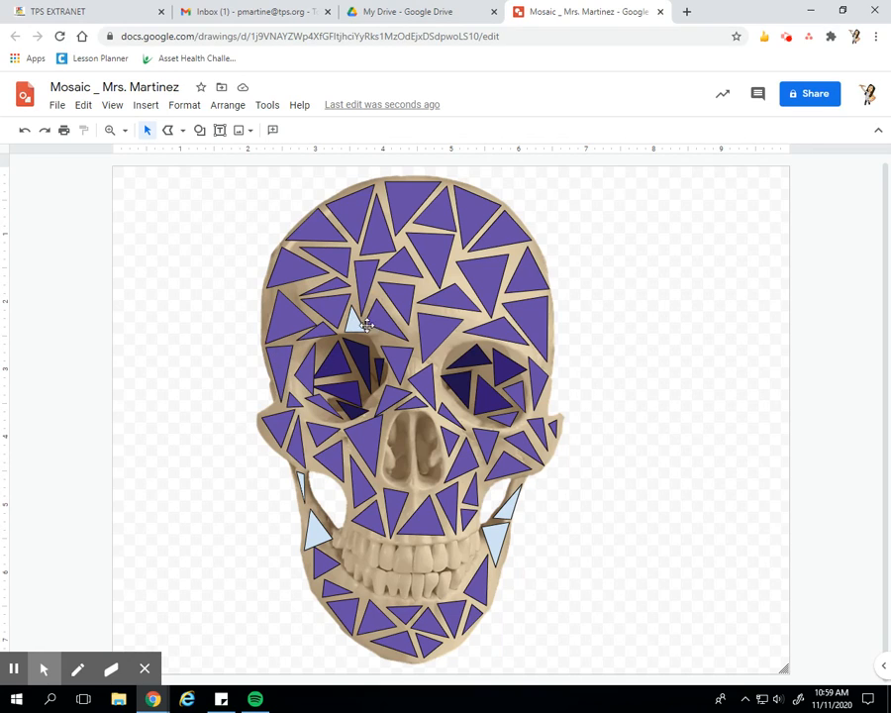
Fill the three stacked tiles along the skull's left temple edge with dark purple 2
{"action": "left_click", "coordinate": [283, 358]}
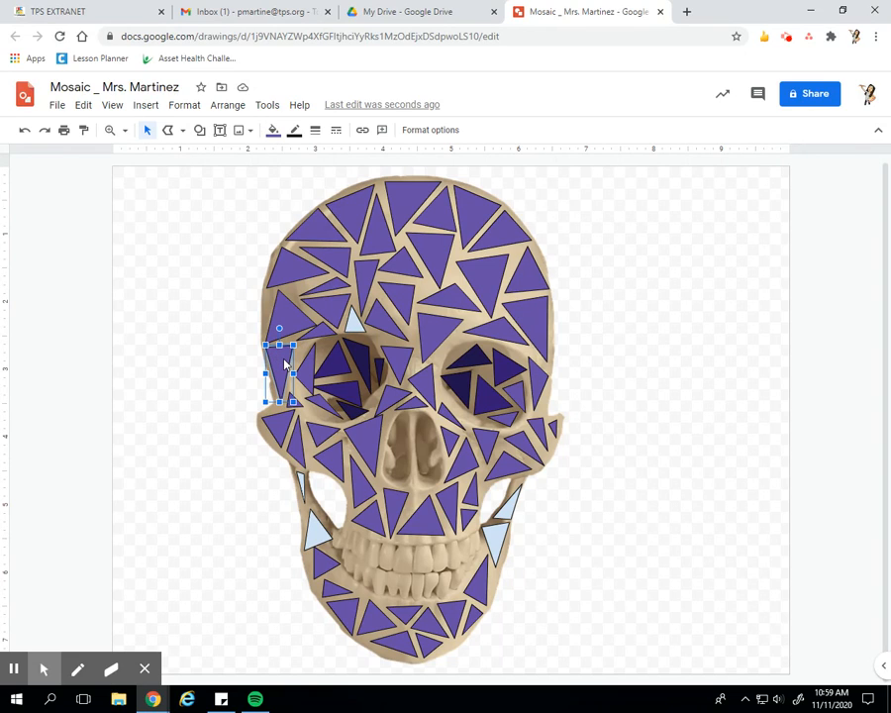
{"action": "left_click", "coordinate": [302, 328], "text": "shift"}
{"action": "left_click", "coordinate": [290, 265], "text": "shift"}
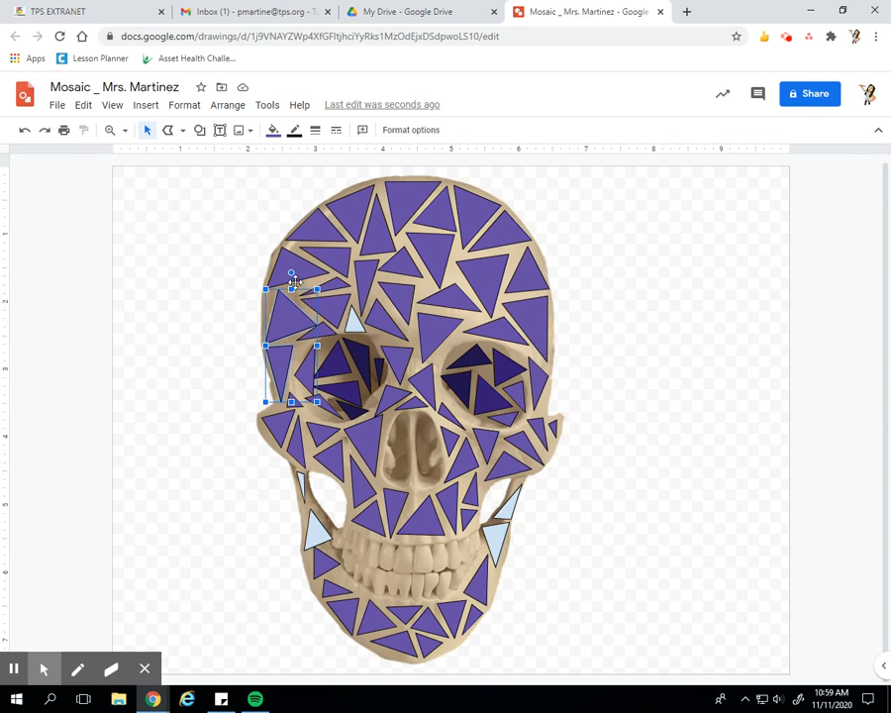
{"action": "left_click", "coordinate": [273, 130]}
{"action": "left_click", "coordinate": [401, 314]}
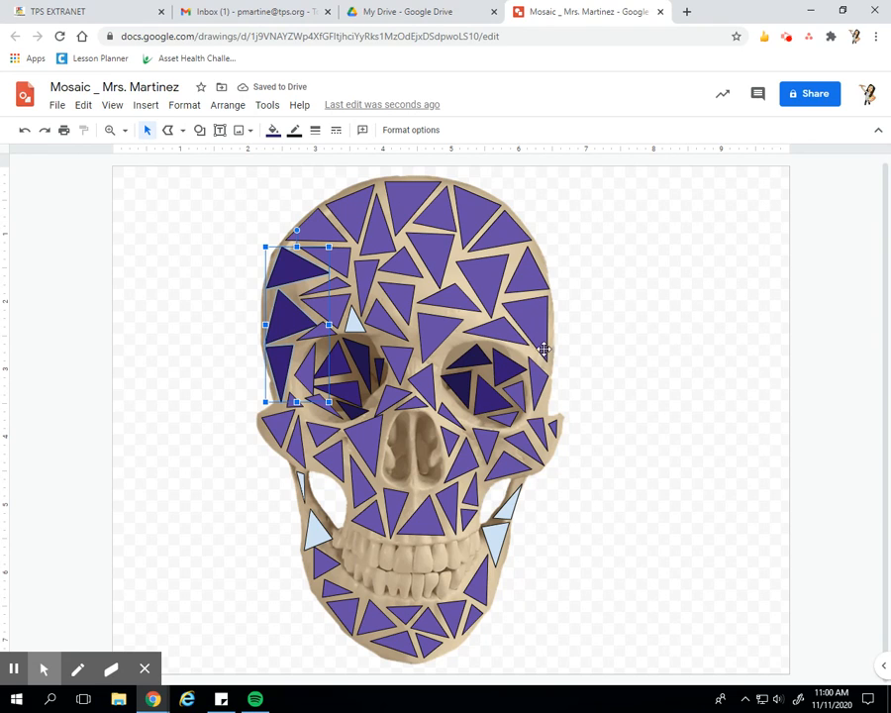
Fill the narrow tile just outside the right eye socket with dark purple 2
{"action": "left_click", "coordinate": [540, 378]}
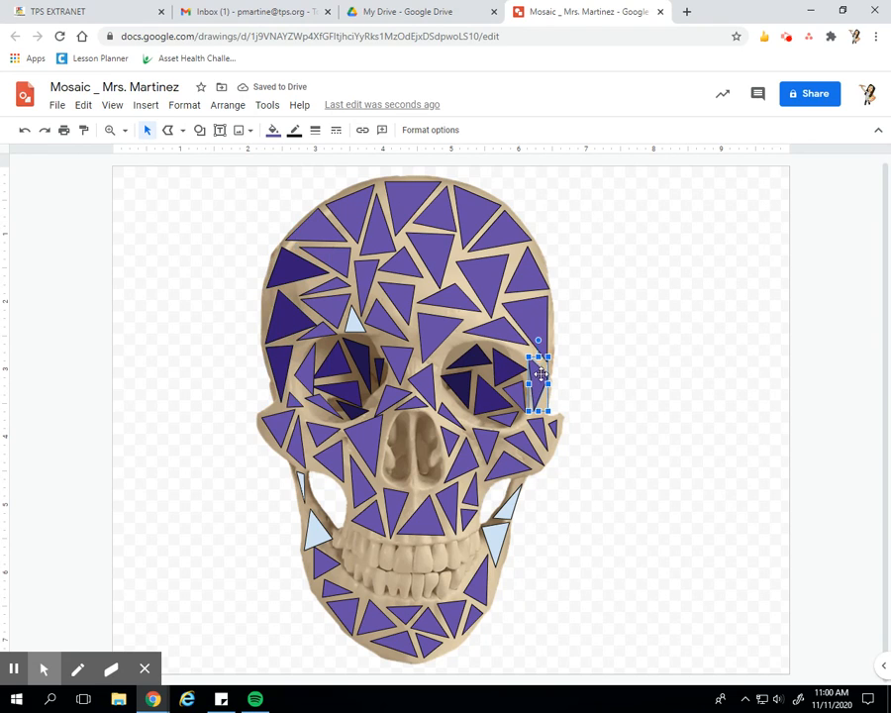
{"action": "left_click", "coordinate": [273, 130]}
{"action": "left_click", "coordinate": [401, 302]}
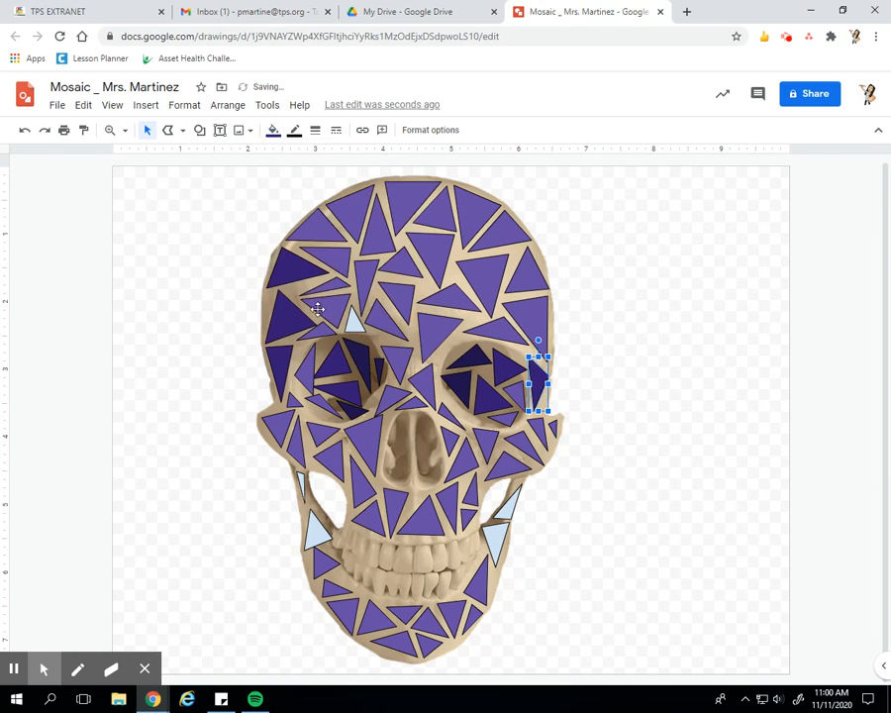
{"action": "left_click", "coordinate": [180, 332]}
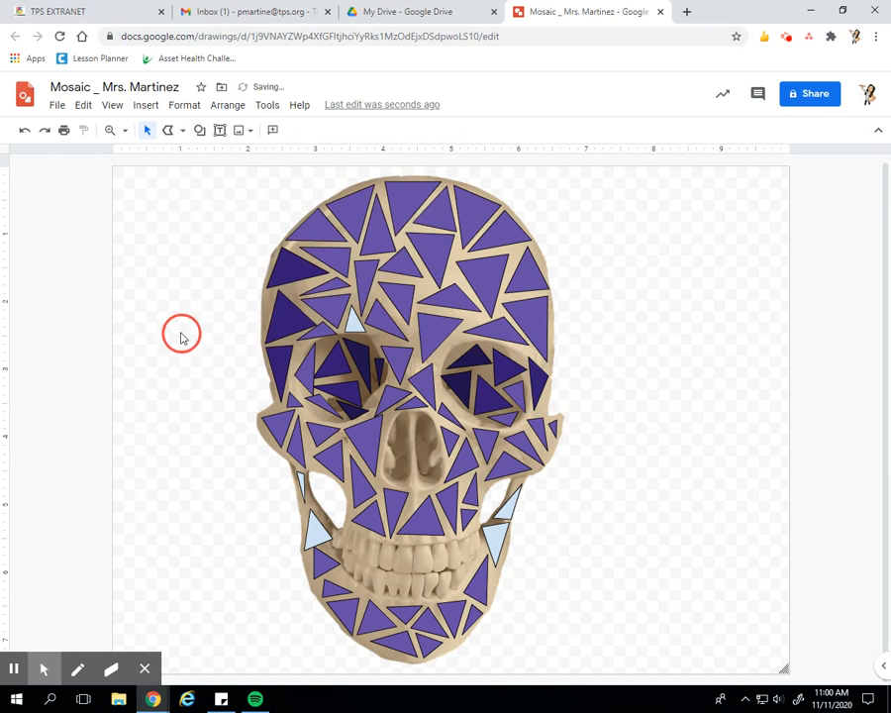
Fill the two light blue tiles on each side of the upper jaw hinge with dark purple 2
{"action": "left_click", "coordinate": [504, 505]}
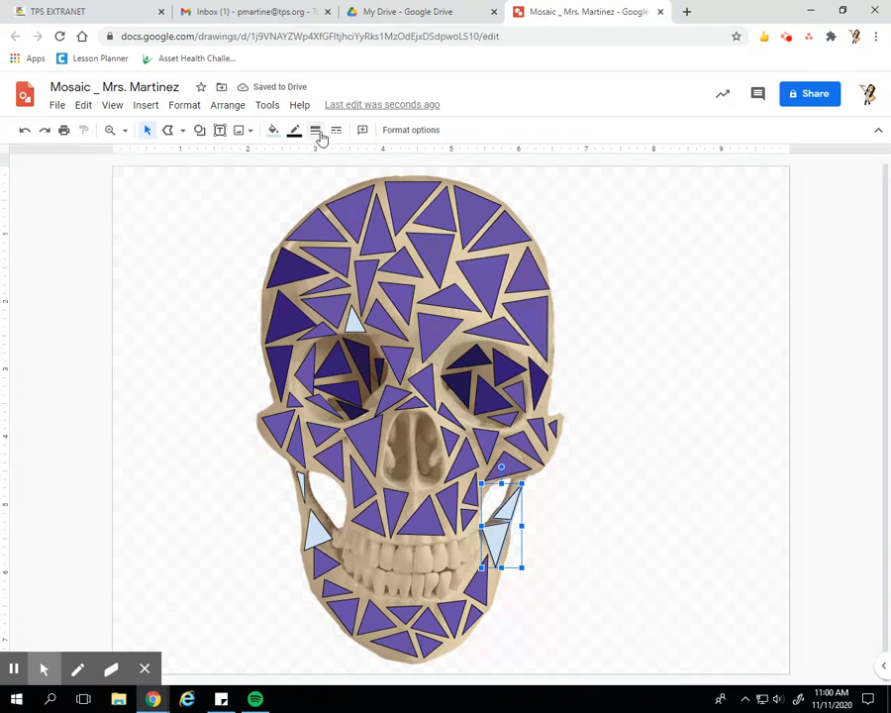
{"action": "left_click", "coordinate": [273, 131]}
{"action": "left_click", "coordinate": [402, 301]}
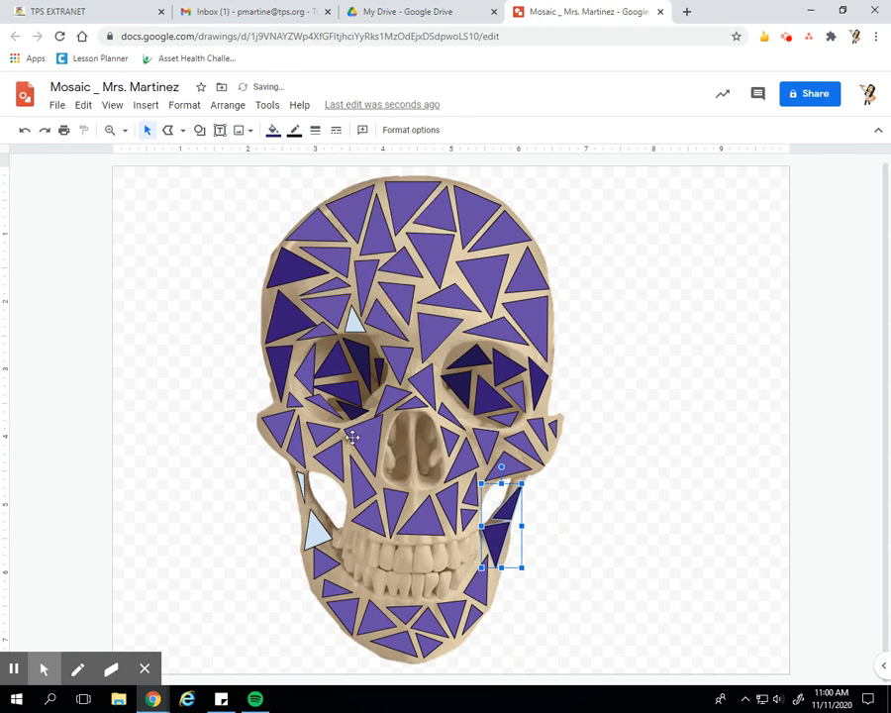
{"action": "left_click", "coordinate": [318, 495]}
{"action": "left_click", "coordinate": [301, 477], "text": "shift"}
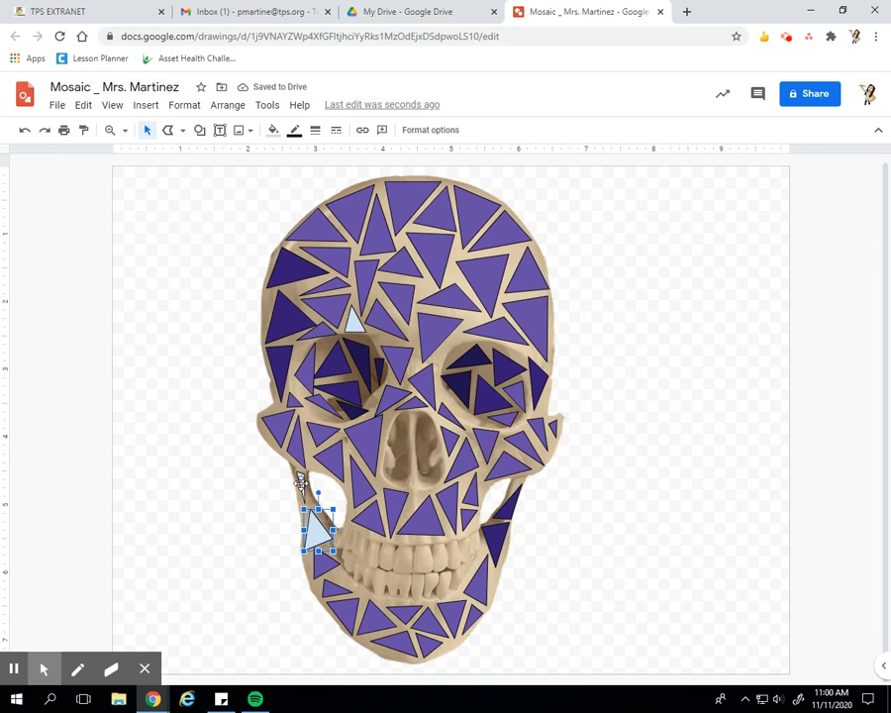
{"action": "left_click", "coordinate": [274, 130]}
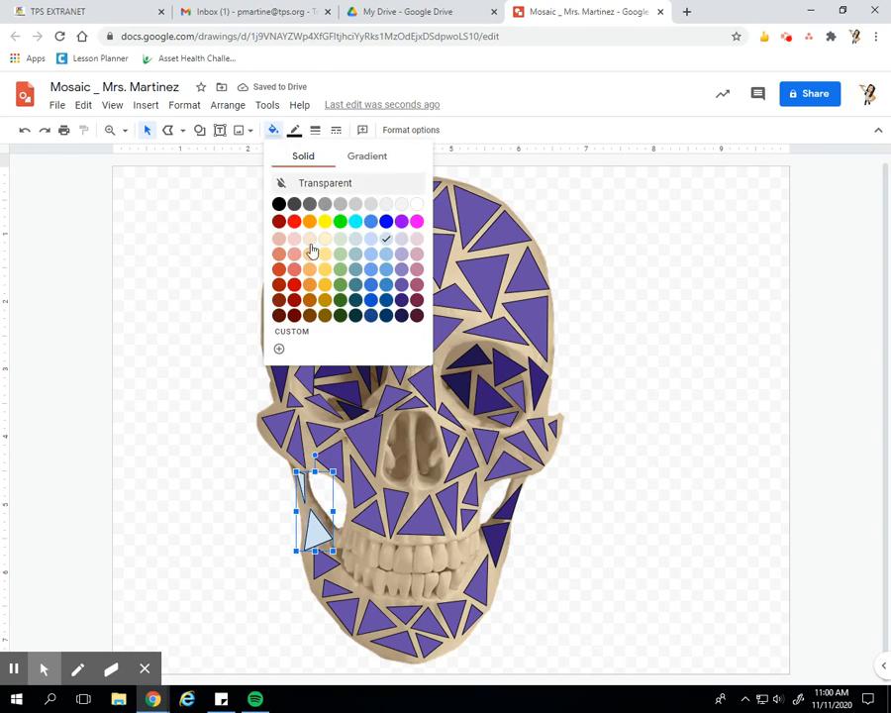
{"action": "left_click", "coordinate": [401, 300]}
{"action": "left_click", "coordinate": [137, 414]}
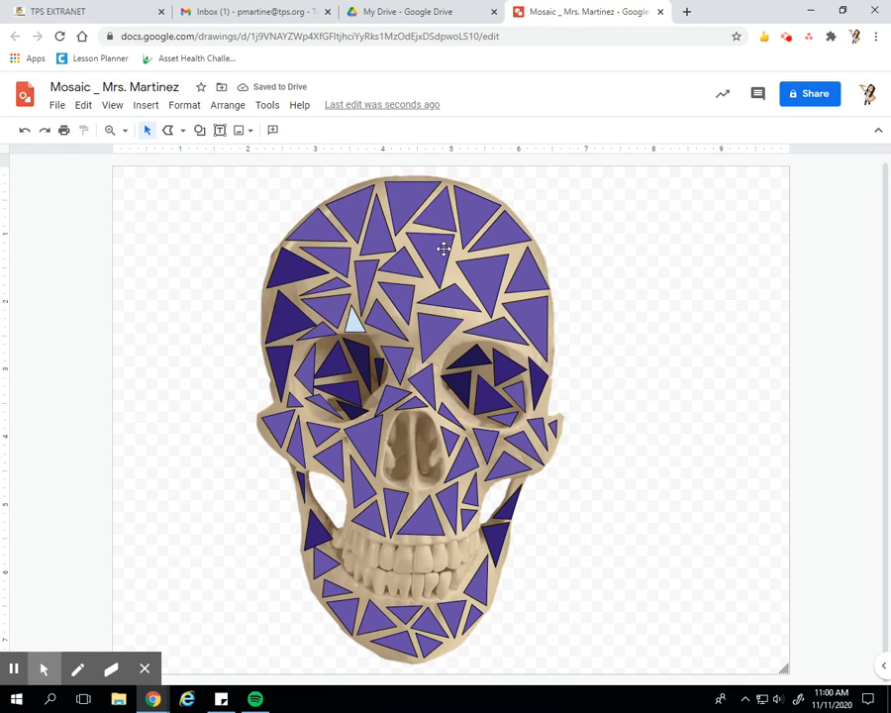
Fill three tiles along the upper right edge of the cranium with dark purple 2
{"action": "left_click", "coordinate": [504, 238]}
{"action": "left_click", "coordinate": [477, 199], "text": "shift"}
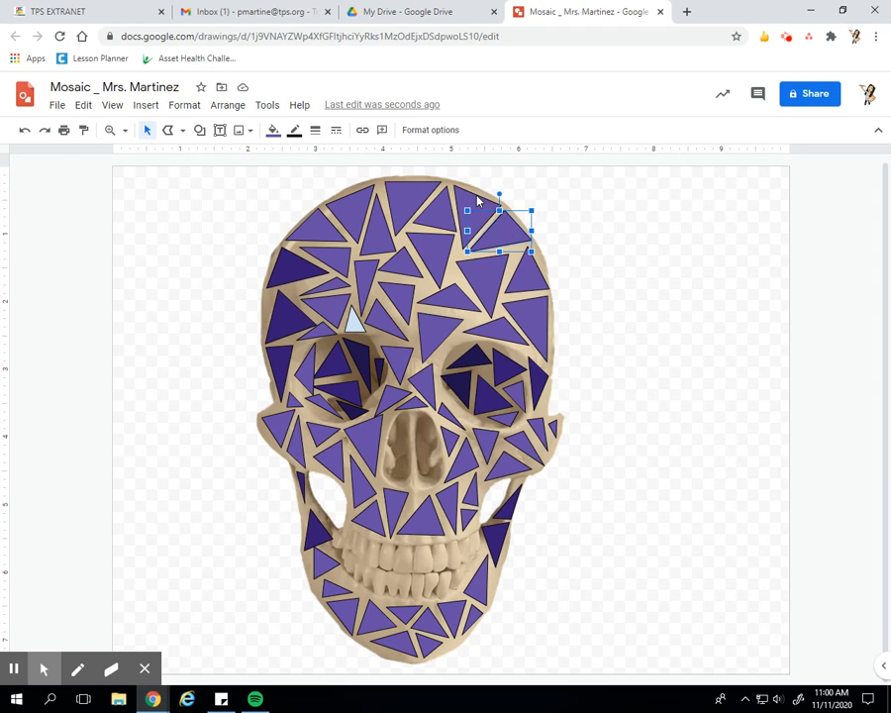
{"action": "left_click", "coordinate": [525, 282], "text": "shift"}
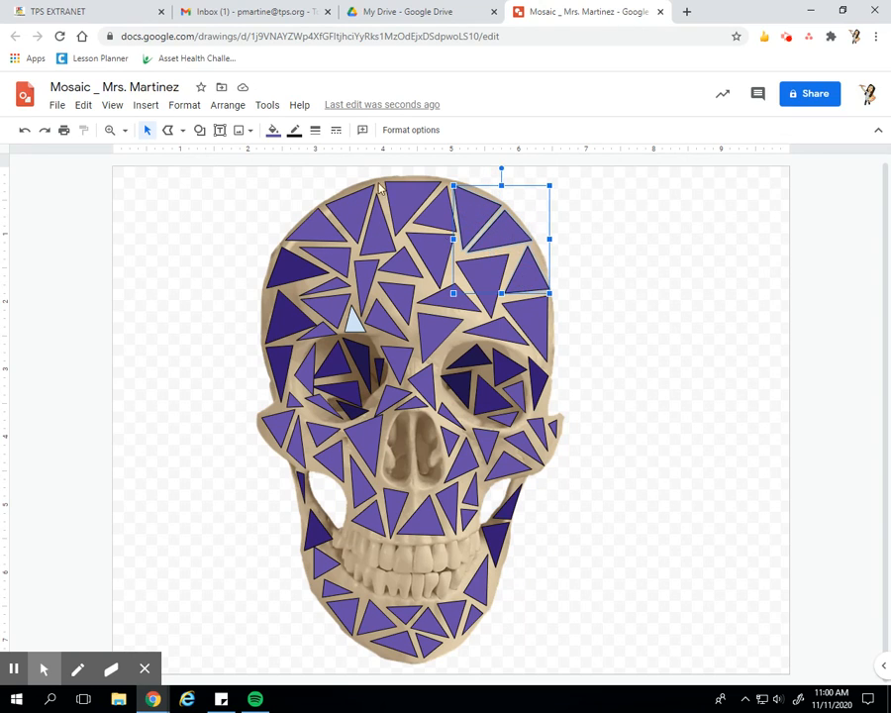
{"action": "left_click", "coordinate": [273, 130]}
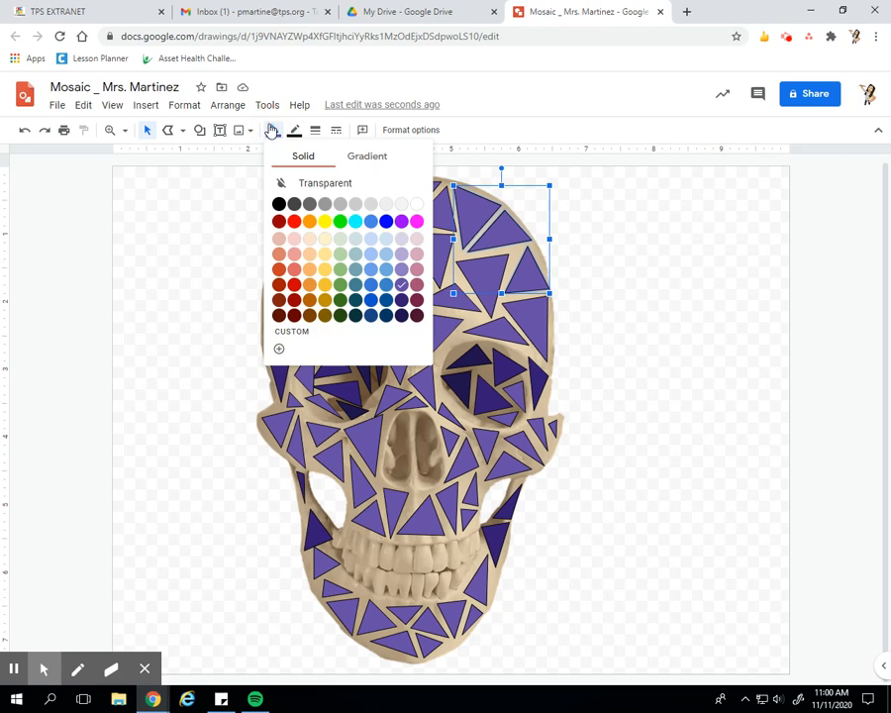
{"action": "left_click", "coordinate": [402, 299]}
{"action": "left_click", "coordinate": [668, 291]}
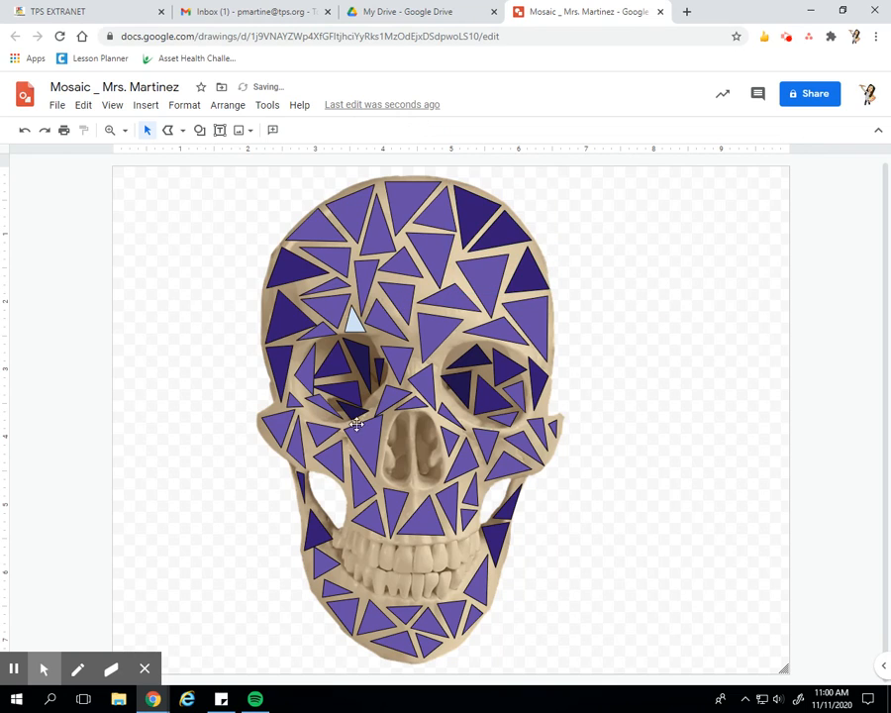
Fill the top centre tile of the cranium and the large edge tile to its left with dark purple 2
{"action": "left_click", "coordinate": [352, 194]}
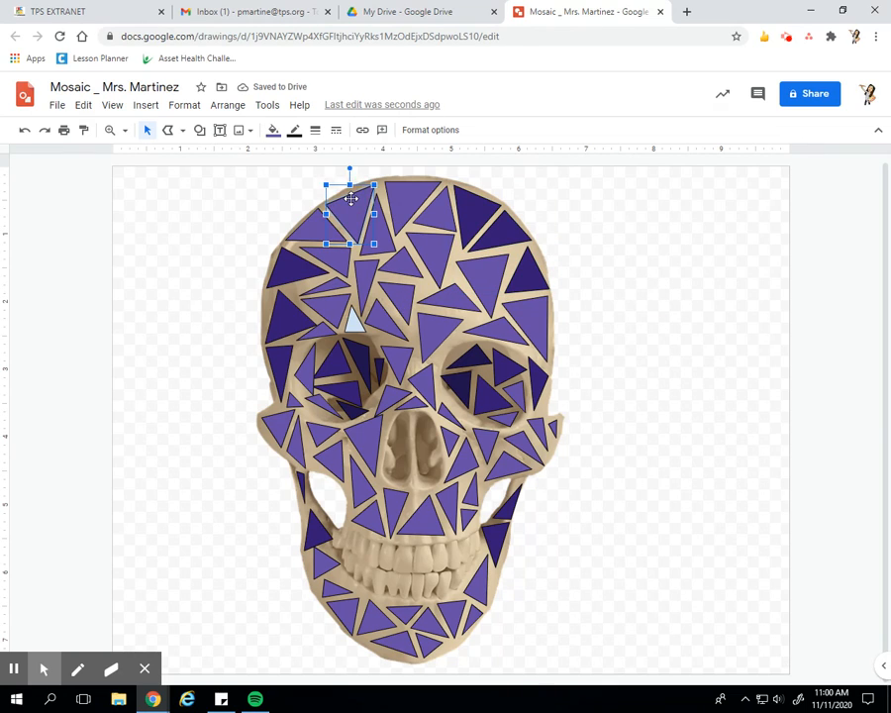
{"action": "left_click", "coordinate": [272, 132]}
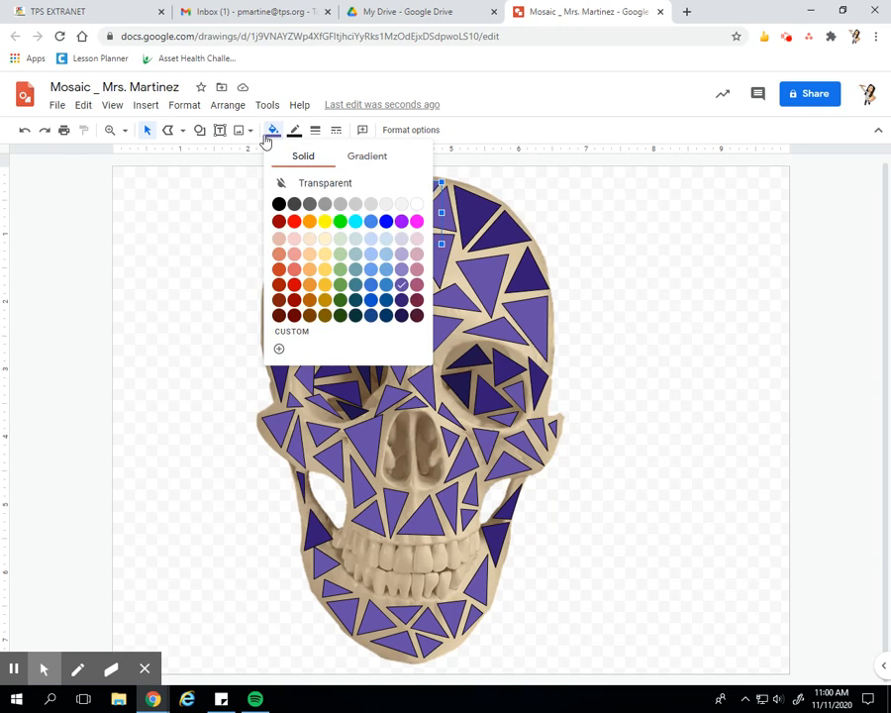
{"action": "left_click", "coordinate": [404, 299]}
{"action": "left_click", "coordinate": [79, 445]}
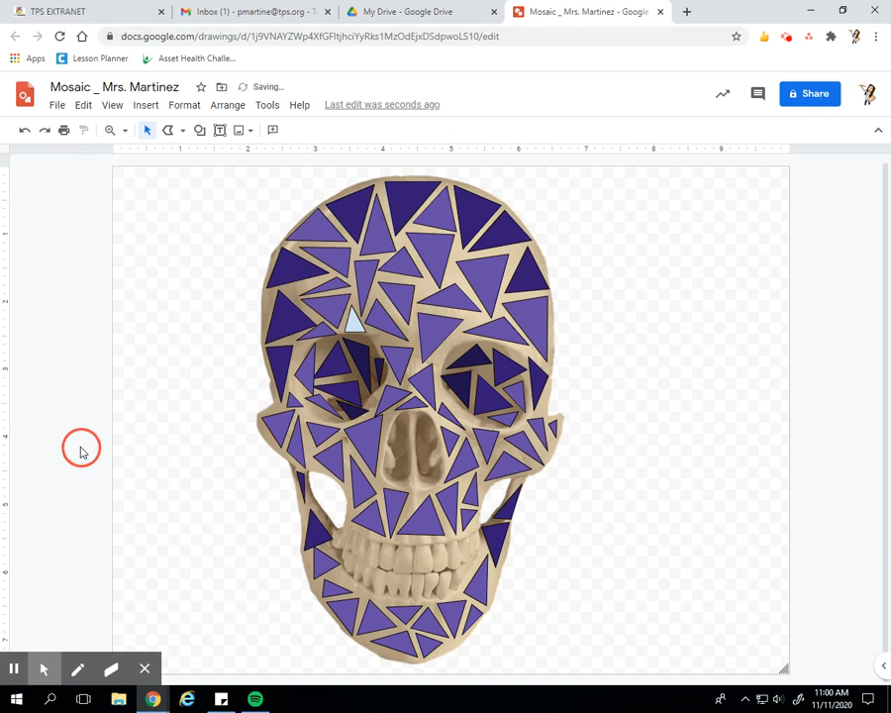
Fill the three tiles running from the brow between the eye sockets down beside the nose with light purple 2
{"action": "left_click", "coordinate": [422, 381]}
{"action": "left_click", "coordinate": [430, 337], "text": "shift"}
{"action": "left_click", "coordinate": [448, 415], "text": "shift"}
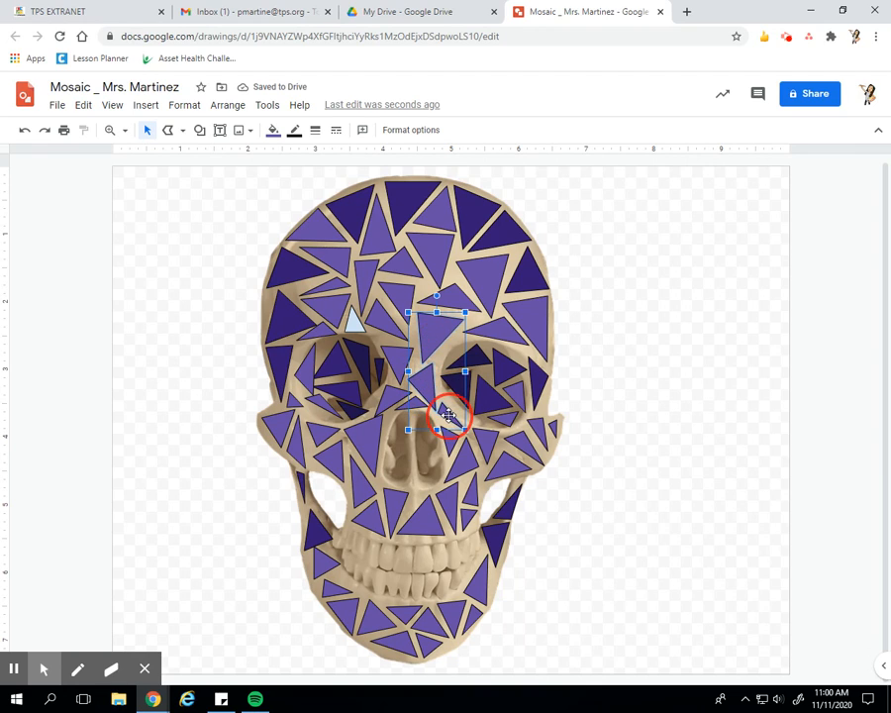
{"action": "left_click", "coordinate": [274, 130]}
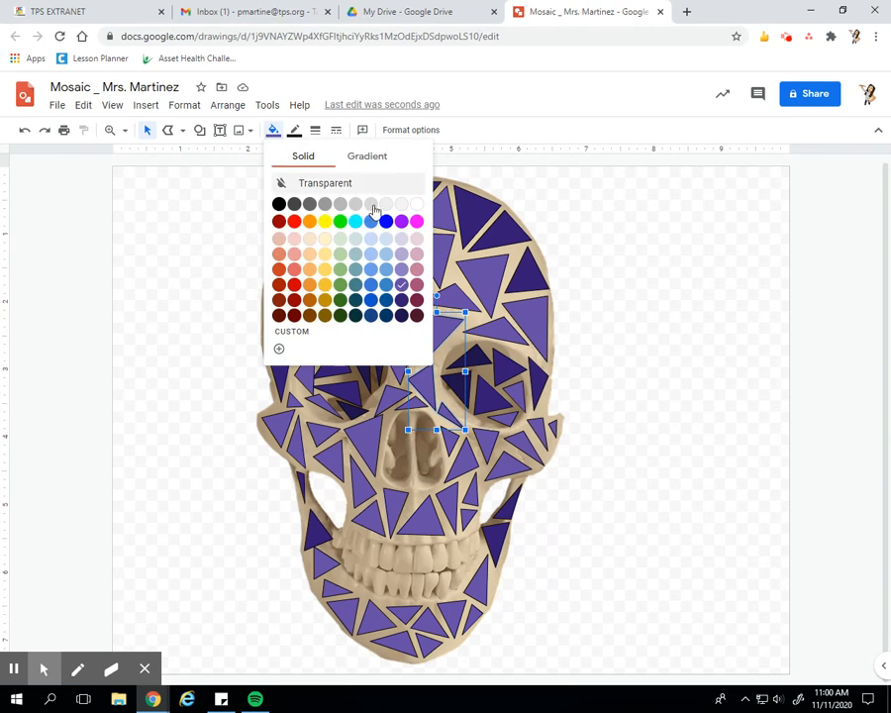
{"action": "left_click", "coordinate": [401, 268]}
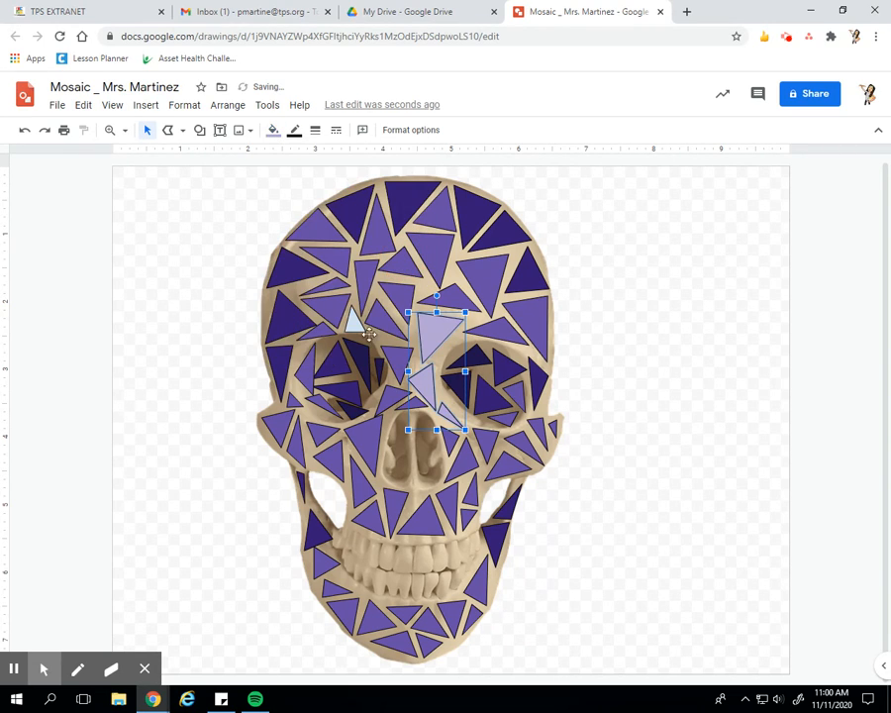
{"action": "right_click", "coordinate": [3, 517]}
Fill two tiles on the left cheekbone and three on the right cheekbone with light purple 1
{"action": "left_click", "coordinate": [319, 433]}
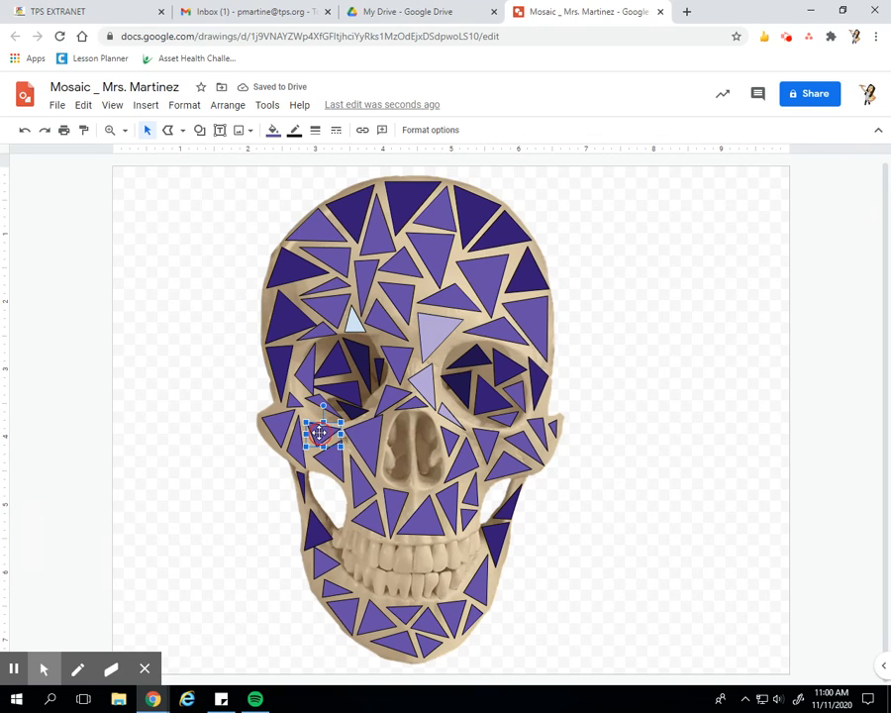
{"action": "left_click", "coordinate": [332, 458], "text": "shift"}
{"action": "left_click", "coordinate": [514, 452], "text": "shift"}
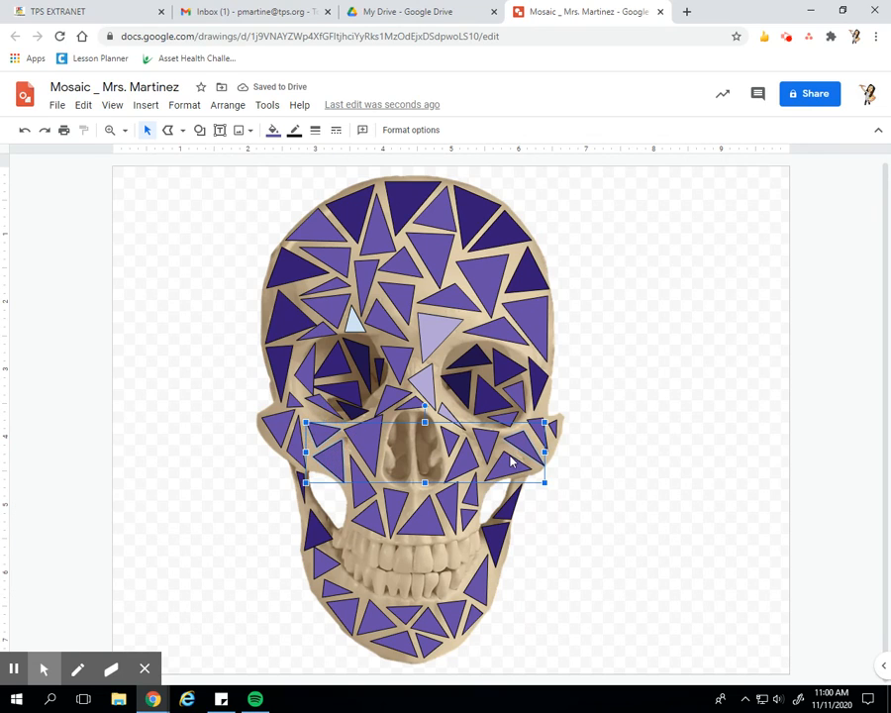
{"action": "left_click", "coordinate": [276, 132]}
{"action": "left_click", "coordinate": [403, 269]}
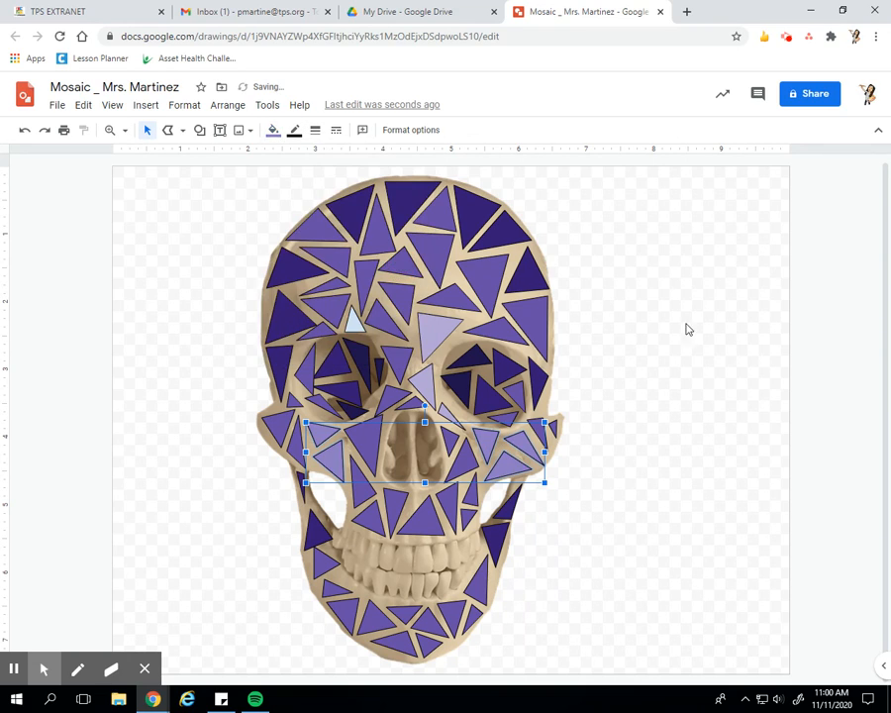
{"action": "left_click", "coordinate": [847, 355]}
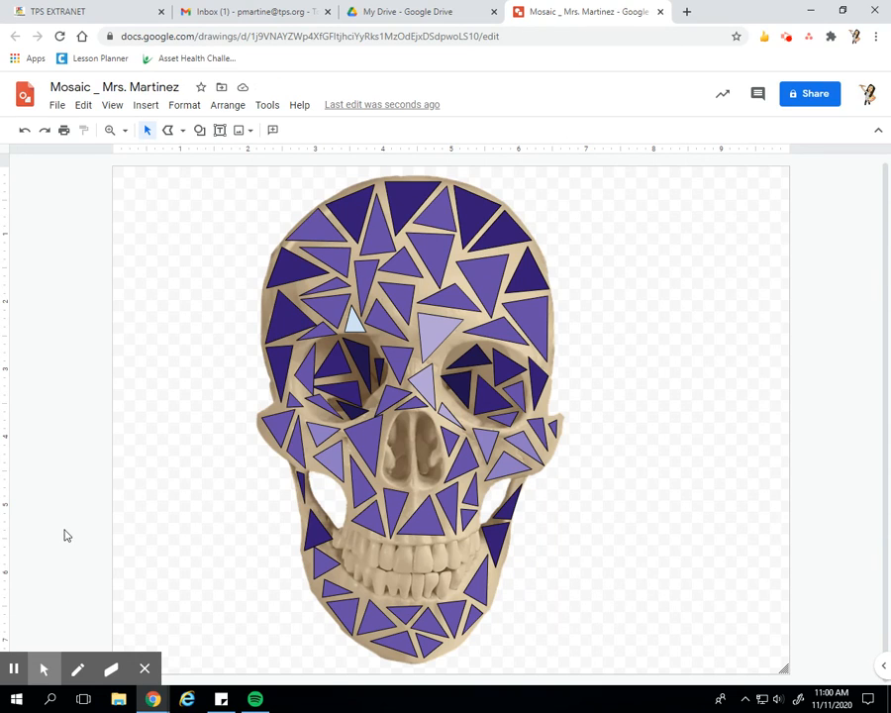
Draw three triangular polyline tiles in the nasal cavity: one in the upper left opening and two down the right opening
{"action": "left_click", "coordinate": [170, 130]}
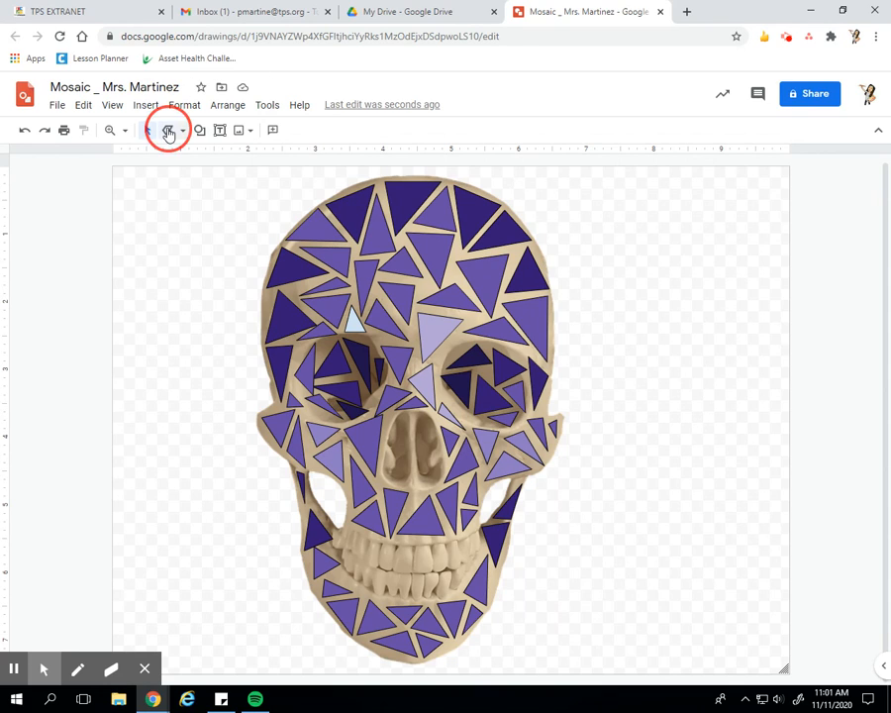
{"action": "left_click", "coordinate": [402, 414]}
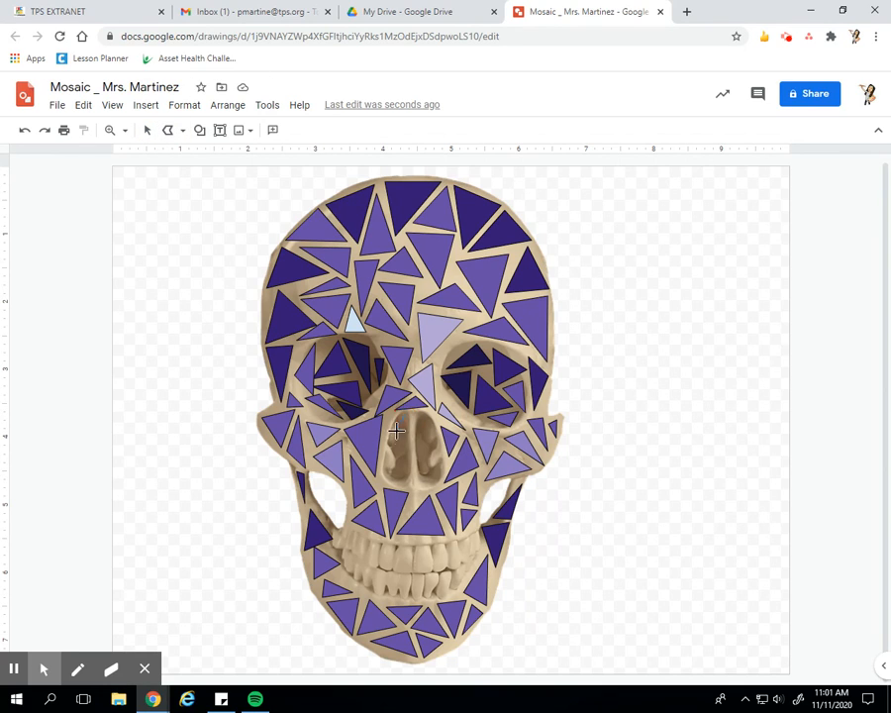
{"action": "left_click", "coordinate": [385, 445]}
{"action": "left_click", "coordinate": [411, 449]}
{"action": "left_click", "coordinate": [403, 415]}
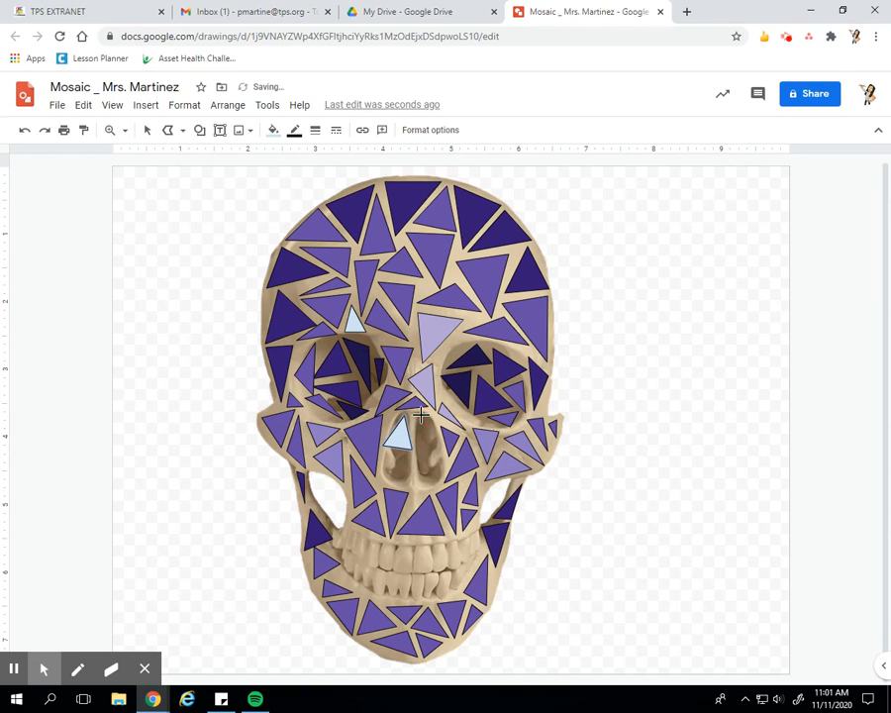
{"action": "left_click", "coordinate": [429, 440]}
{"action": "left_click", "coordinate": [424, 471]}
{"action": "left_click", "coordinate": [444, 475]}
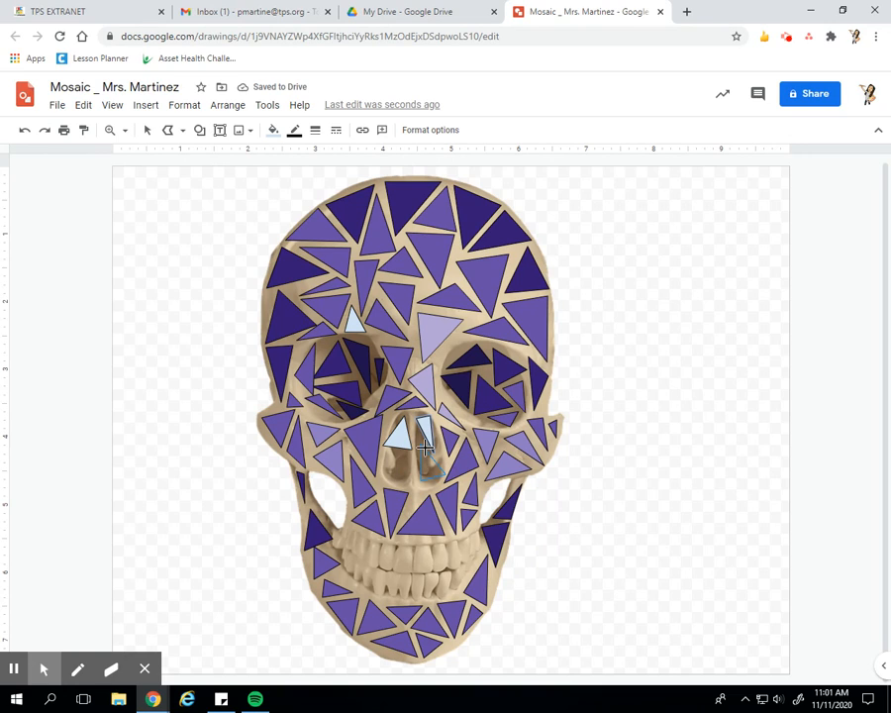
{"action": "left_click", "coordinate": [423, 444]}
Draw two narrow triangular tiles side by side in the lower part of the left nasal opening
{"action": "left_click", "coordinate": [398, 454]}
{"action": "left_click", "coordinate": [406, 477]}
{"action": "left_click", "coordinate": [408, 455]}
{"action": "left_click", "coordinate": [397, 454]}
{"action": "left_click", "coordinate": [393, 450]}
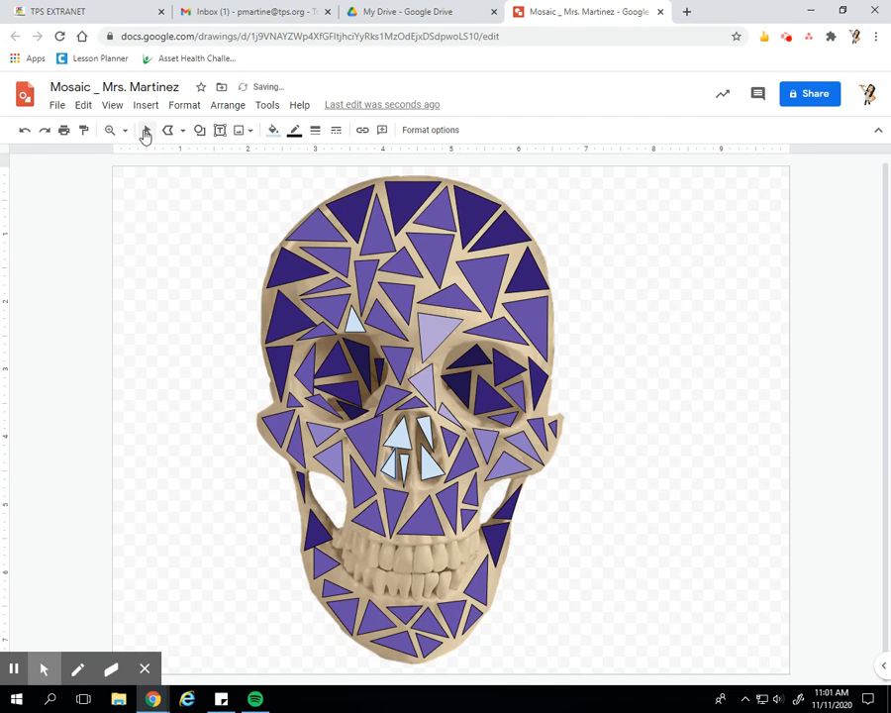
Fill the three left nasal tiles and the upper right nasal tile with dark purple 3
{"action": "left_click", "coordinate": [145, 131]}
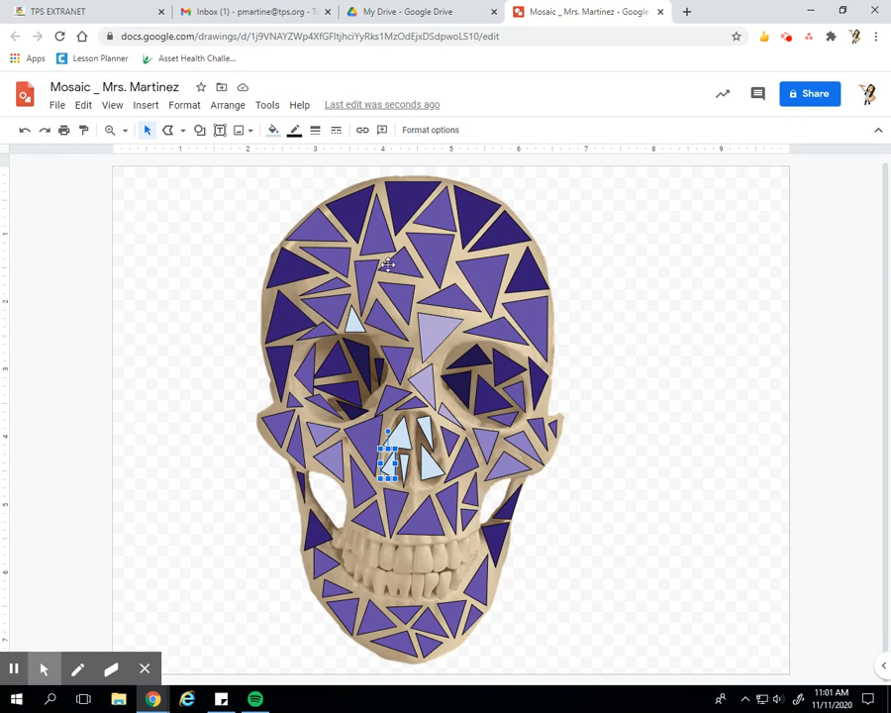
{"action": "left_click", "coordinate": [399, 437]}
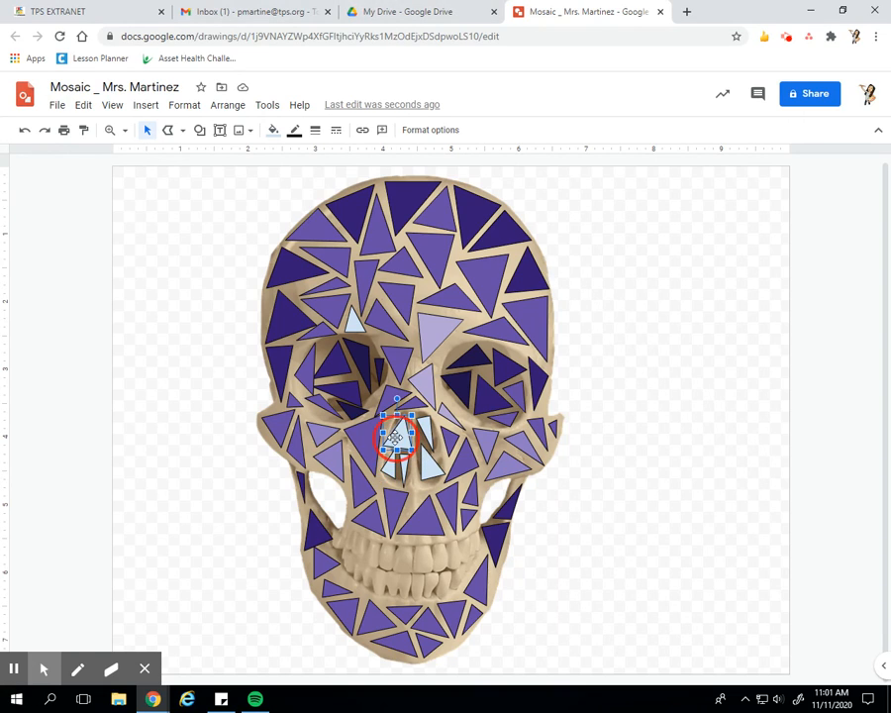
{"action": "left_click", "coordinate": [404, 469], "text": "shift"}
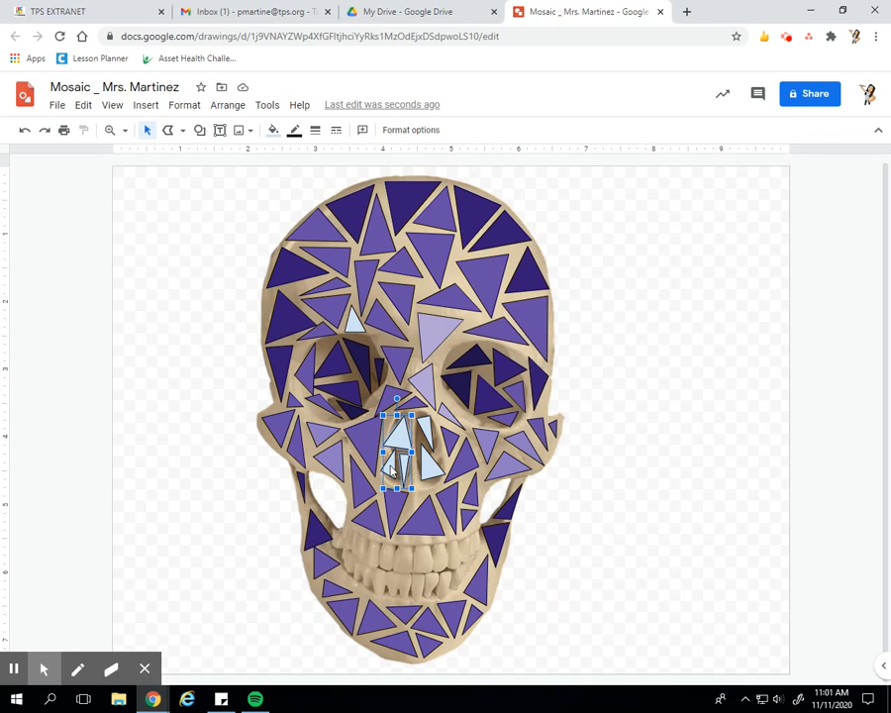
{"action": "left_click", "coordinate": [432, 450], "text": "shift"}
{"action": "left_click", "coordinate": [274, 130]}
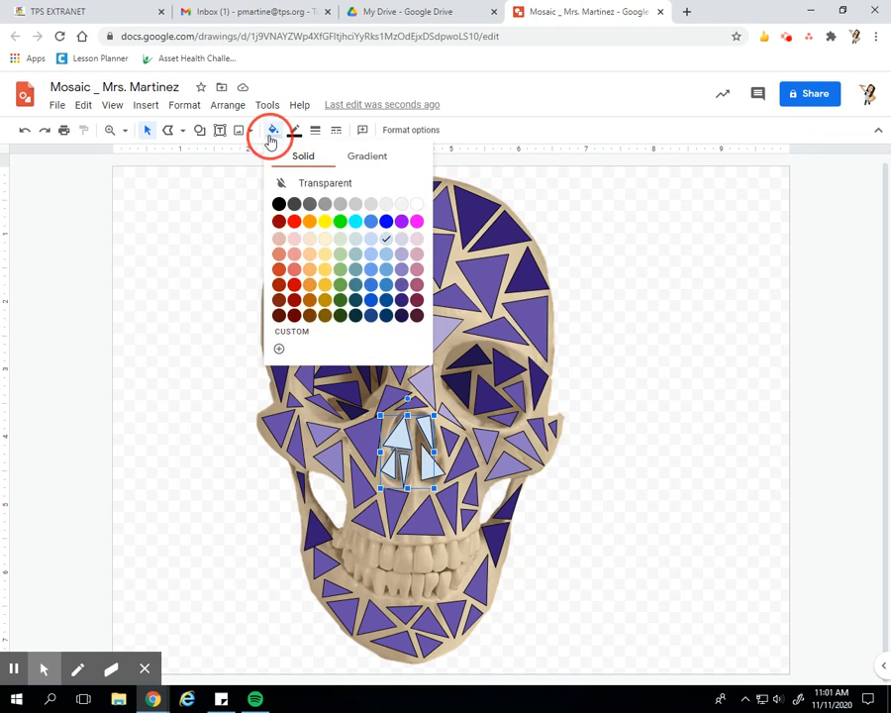
{"action": "left_click", "coordinate": [400, 314]}
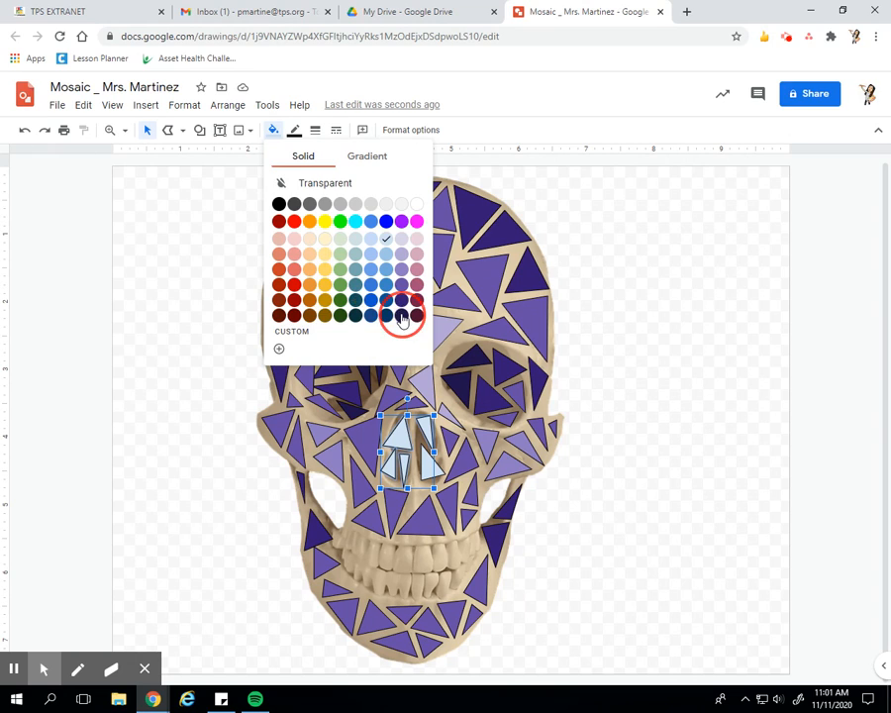
Add the lower right nasal tile to the selection and fill all five nasal tiles with dark purple 2
{"action": "left_click", "coordinate": [427, 462], "text": "shift"}
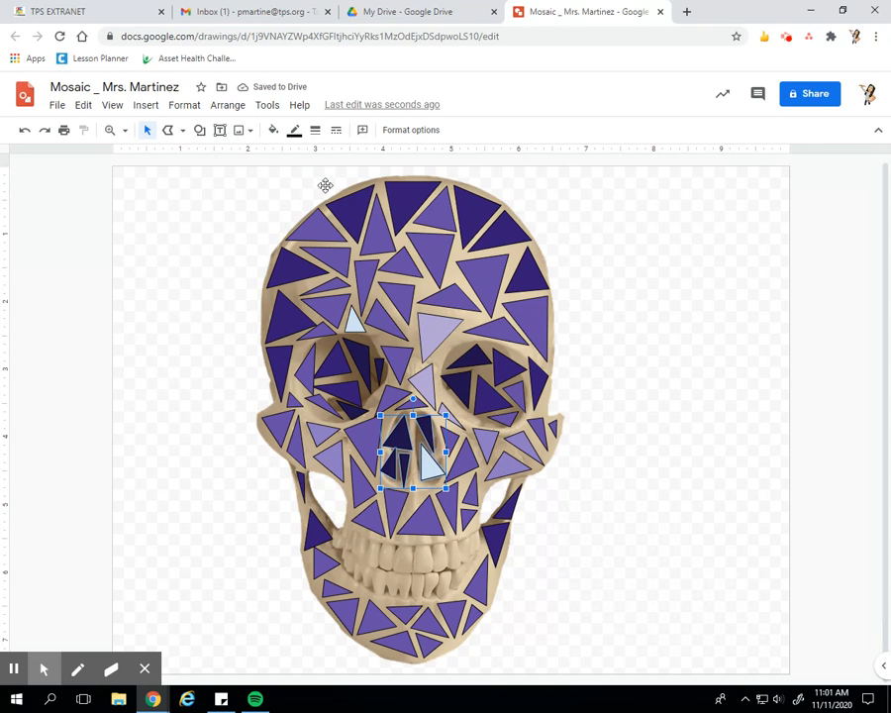
{"action": "left_click", "coordinate": [274, 132]}
{"action": "left_click", "coordinate": [399, 302]}
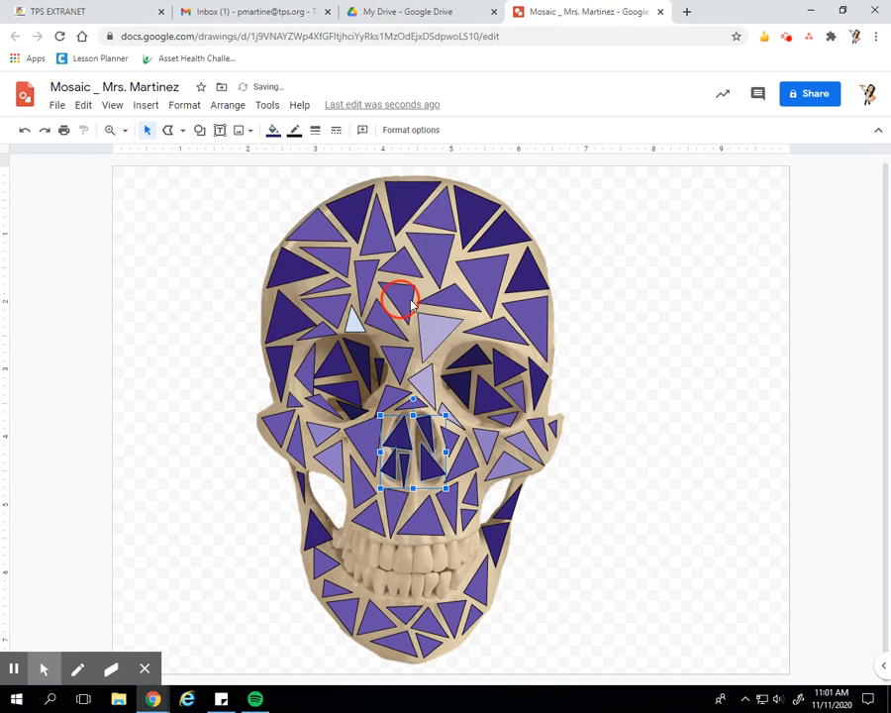
{"action": "left_click", "coordinate": [177, 464]}
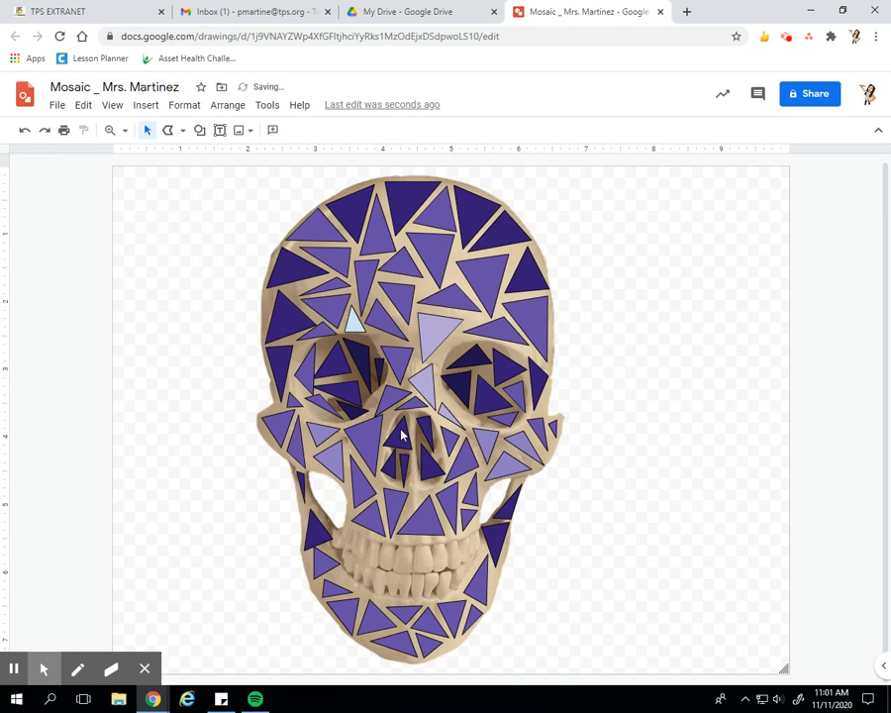
Fill the two lower left nasal tiles and the upper right nasal tile with dark purple 3
{"action": "left_click", "coordinate": [404, 460]}
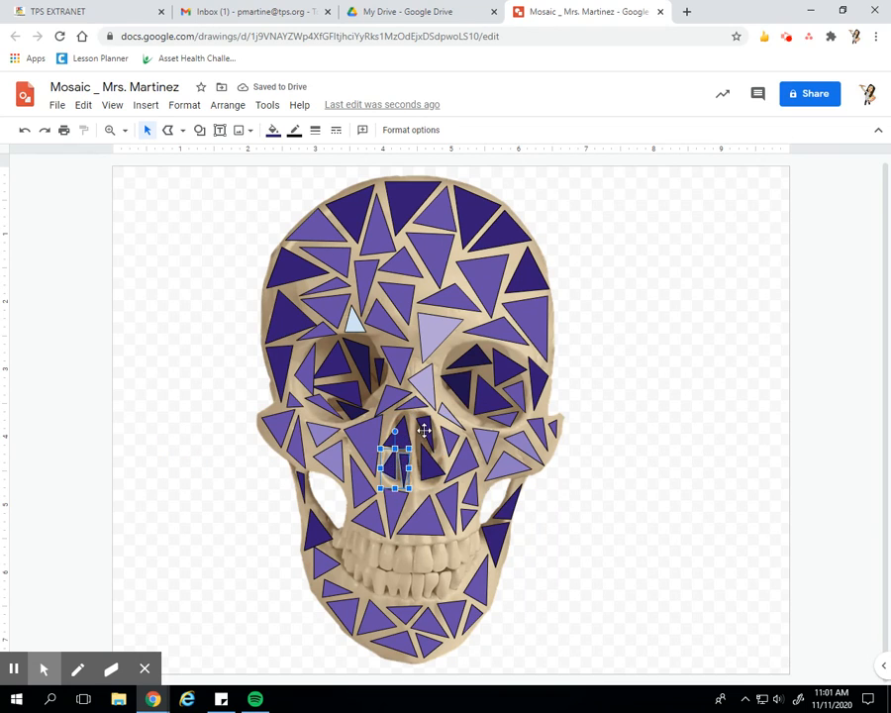
{"action": "left_click", "coordinate": [420, 427], "text": "shift"}
{"action": "left_click", "coordinate": [272, 131]}
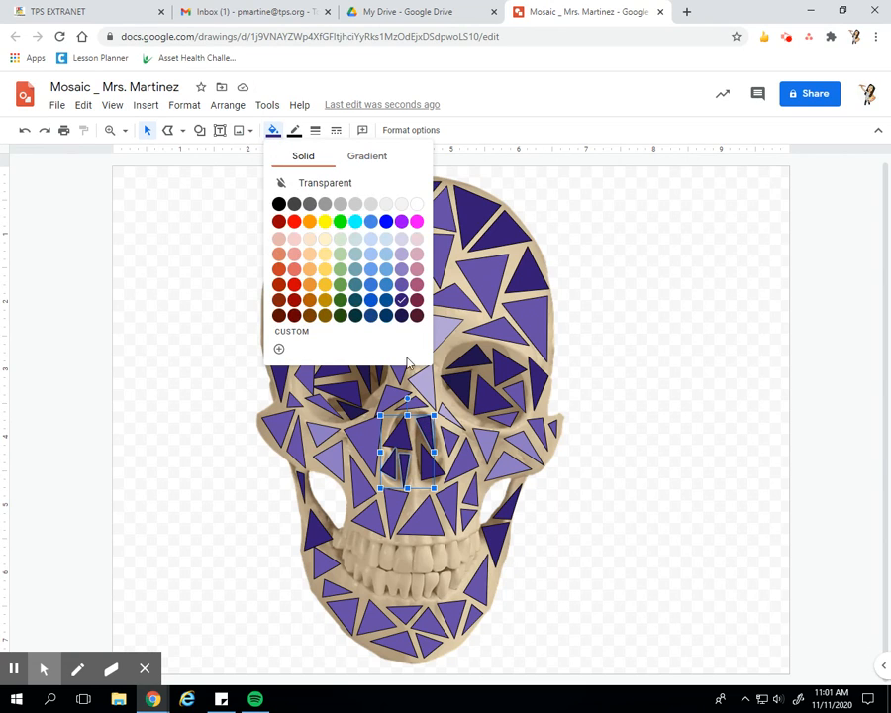
{"action": "left_click", "coordinate": [399, 317]}
{"action": "left_click", "coordinate": [14, 417]}
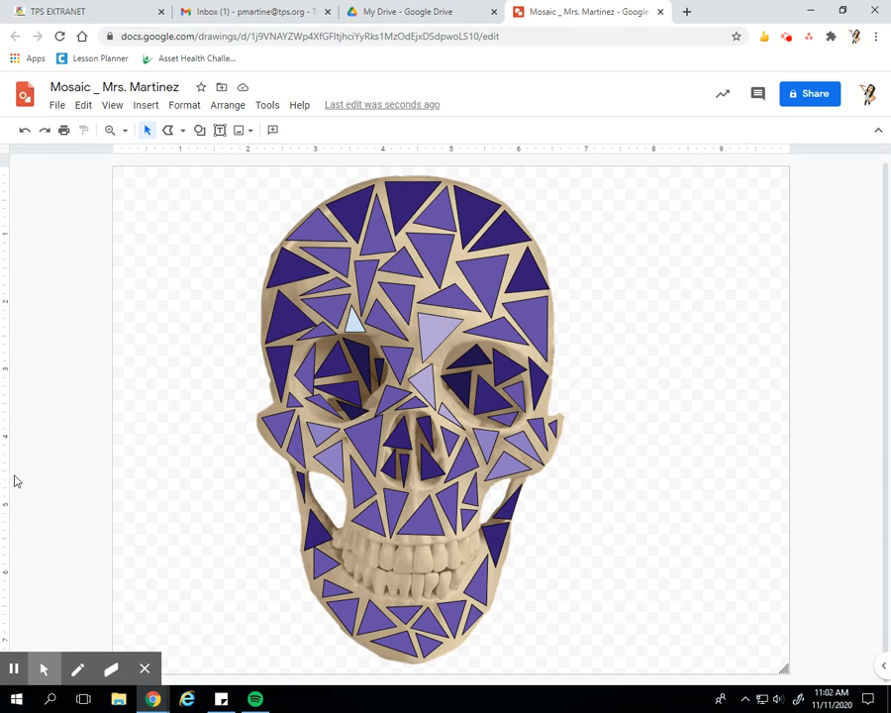
Draw two triangular polyline tiles on the upper front teeth, a narrow one and a wider one to its right
{"action": "left_click", "coordinate": [166, 131]}
{"action": "left_click_drag", "start_coordinate": [397, 539], "coordinate": [398, 572]}
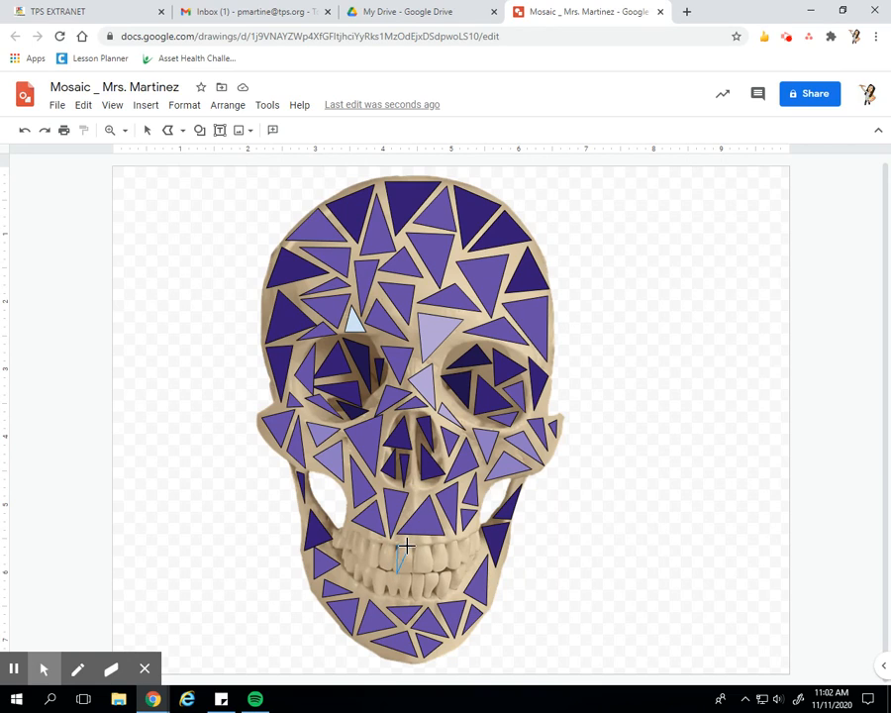
{"action": "left_click", "coordinate": [406, 545]}
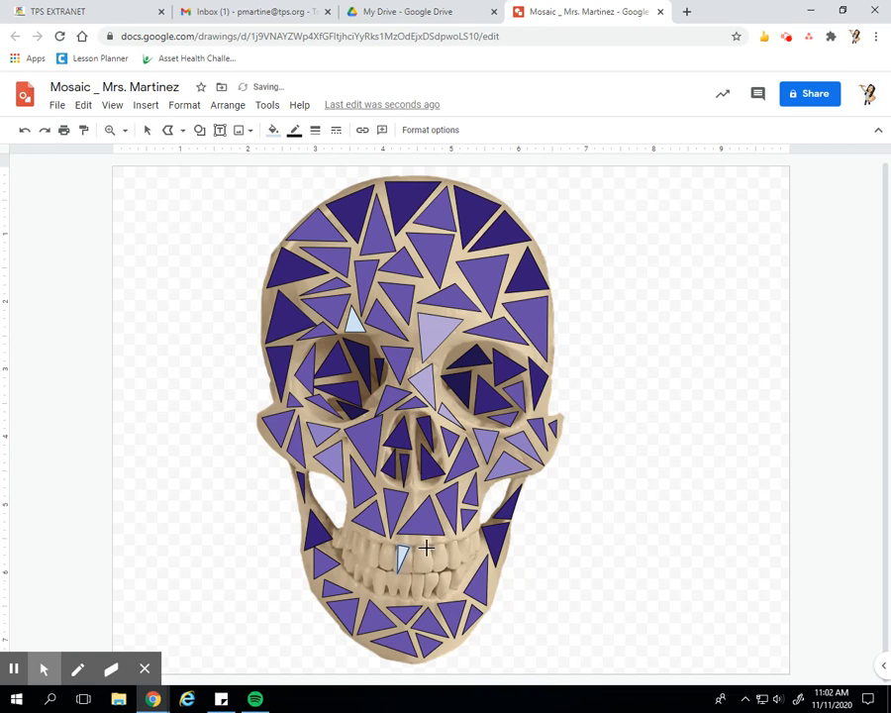
{"action": "left_click", "coordinate": [428, 543]}
{"action": "left_click", "coordinate": [413, 571]}
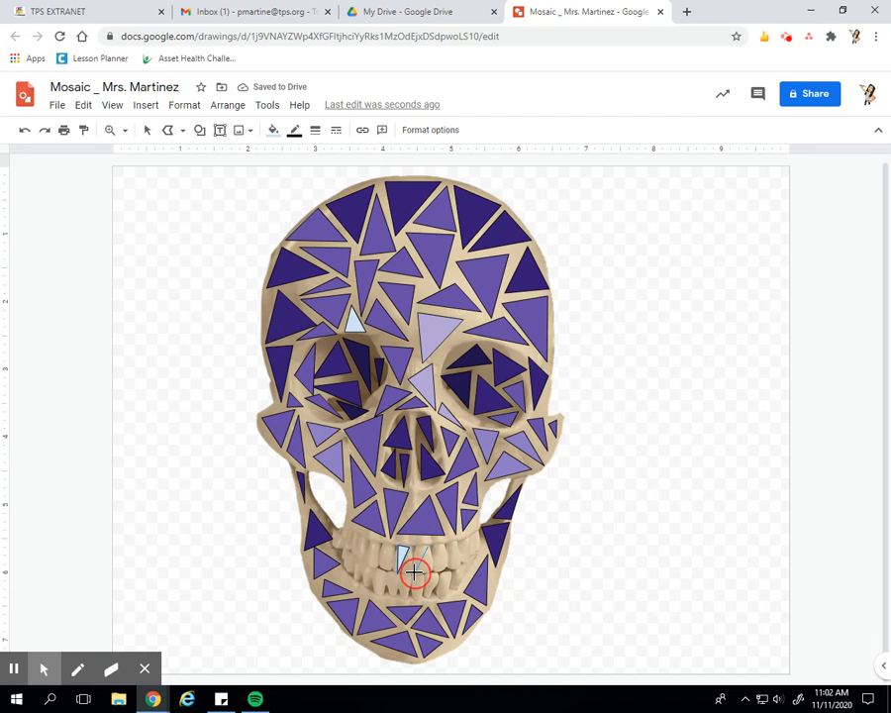
{"action": "left_click", "coordinate": [439, 571]}
{"action": "left_click", "coordinate": [429, 544]}
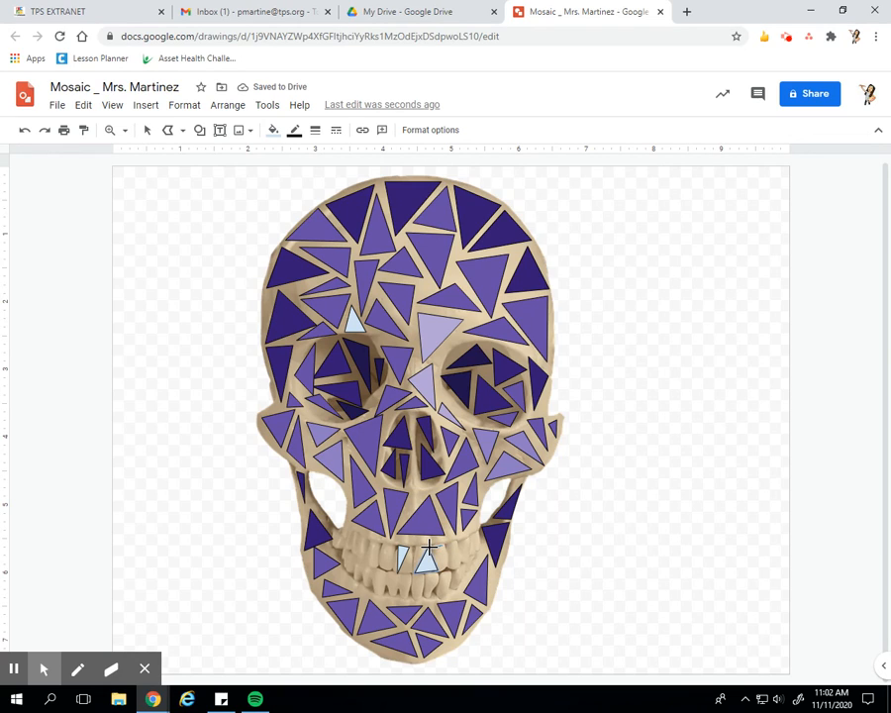
Draw three more triangular tiles along the upper teeth, to the right of the front teeth
{"action": "left_click", "coordinate": [441, 572]}
{"action": "left_click", "coordinate": [442, 548]}
{"action": "left_click", "coordinate": [442, 568]}
{"action": "left_click", "coordinate": [463, 564]}
{"action": "left_click", "coordinate": [459, 542]}
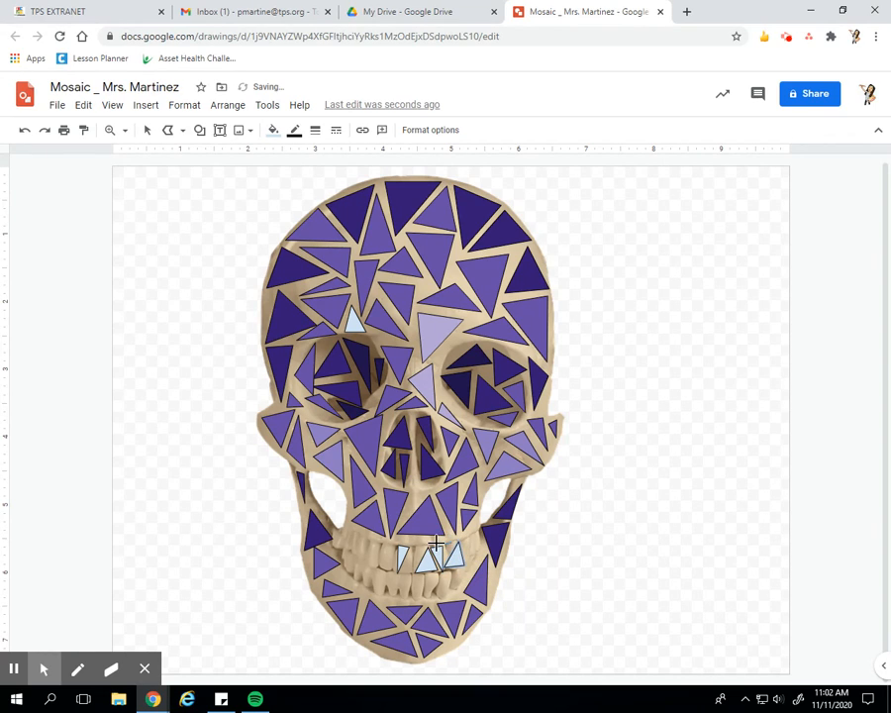
{"action": "left_click", "coordinate": [448, 555]}
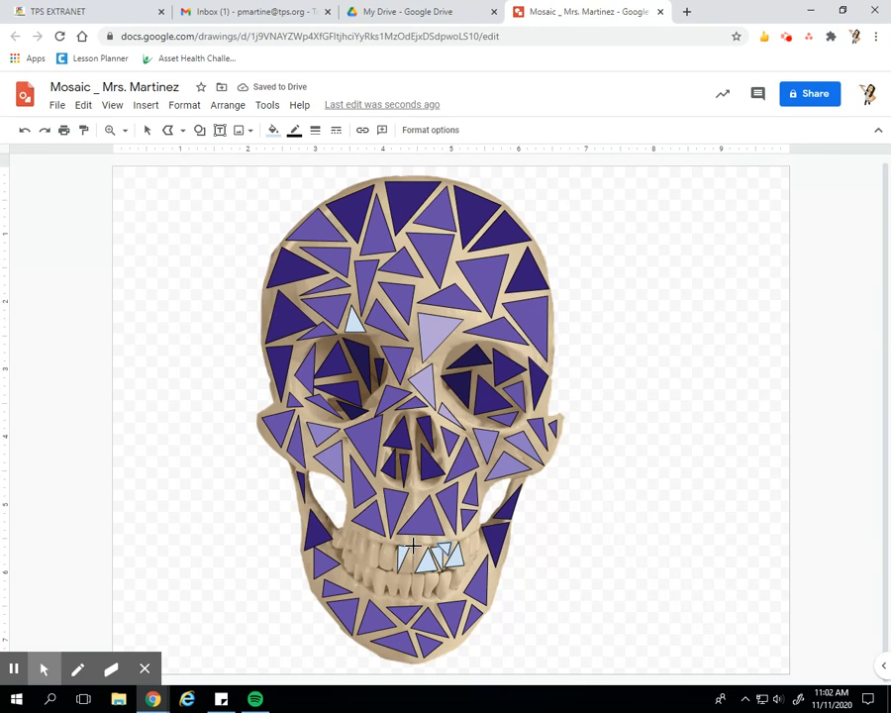
Fill the gap between the two front-tooth tiles with two small triangles and draw another at the upper row's right end
{"action": "mouse_move", "coordinate": [412, 543]}
{"action": "left_mouse_down"}
{"action": "mouse_move", "coordinate": [411, 570]}
{"action": "mouse_move", "coordinate": [410, 559]}
{"action": "left_mouse_up"}
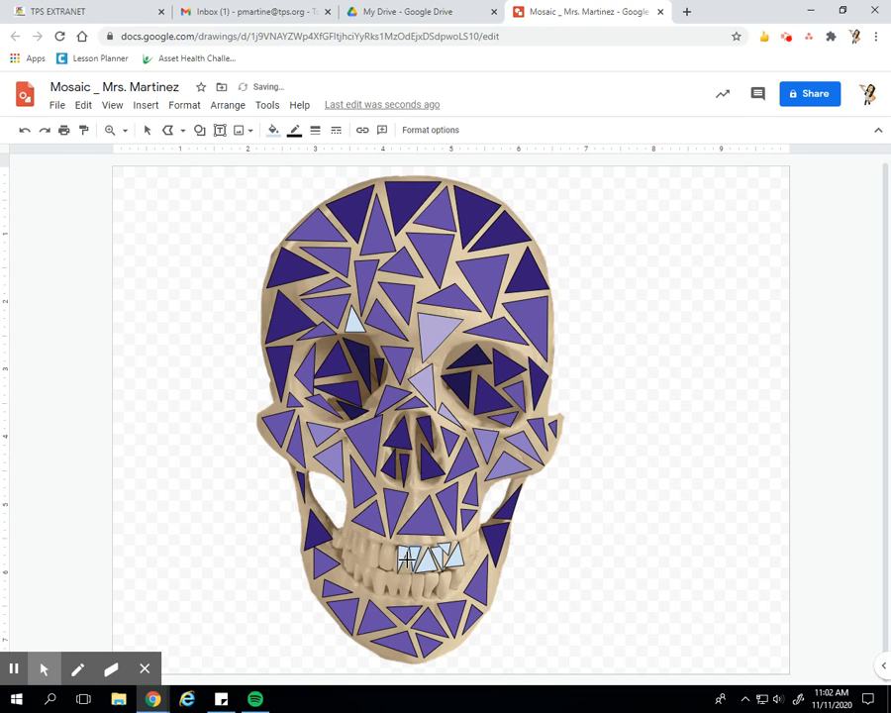
{"action": "left_click", "coordinate": [413, 571]}
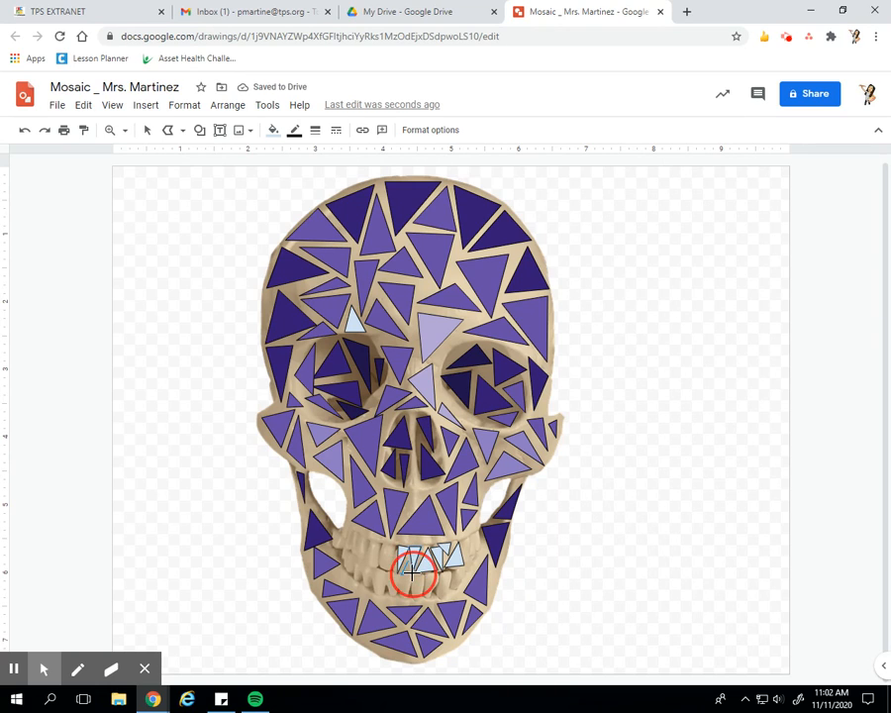
{"action": "left_click", "coordinate": [408, 560]}
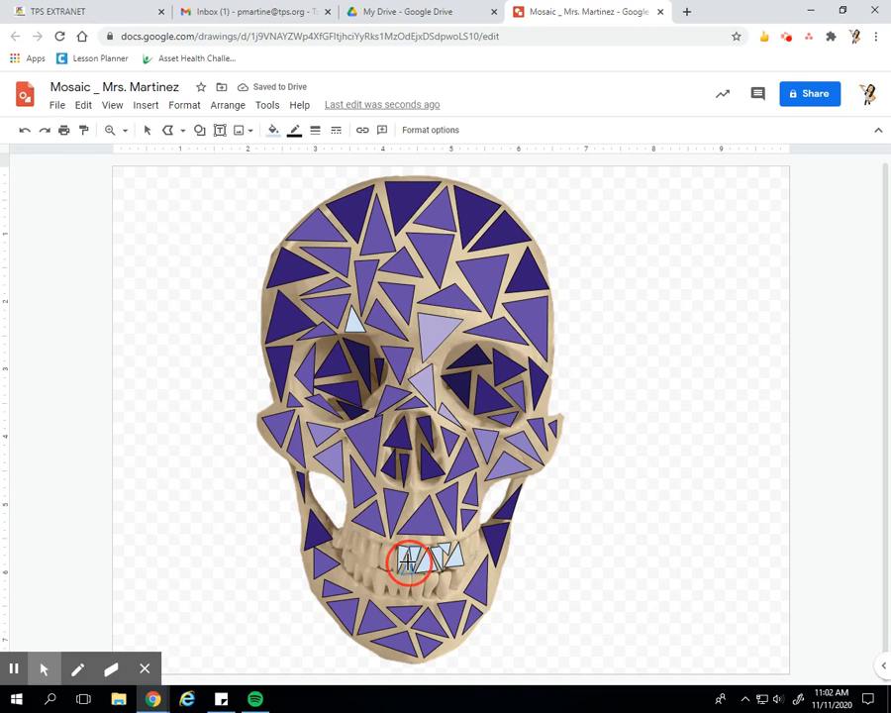
{"action": "left_click", "coordinate": [477, 531]}
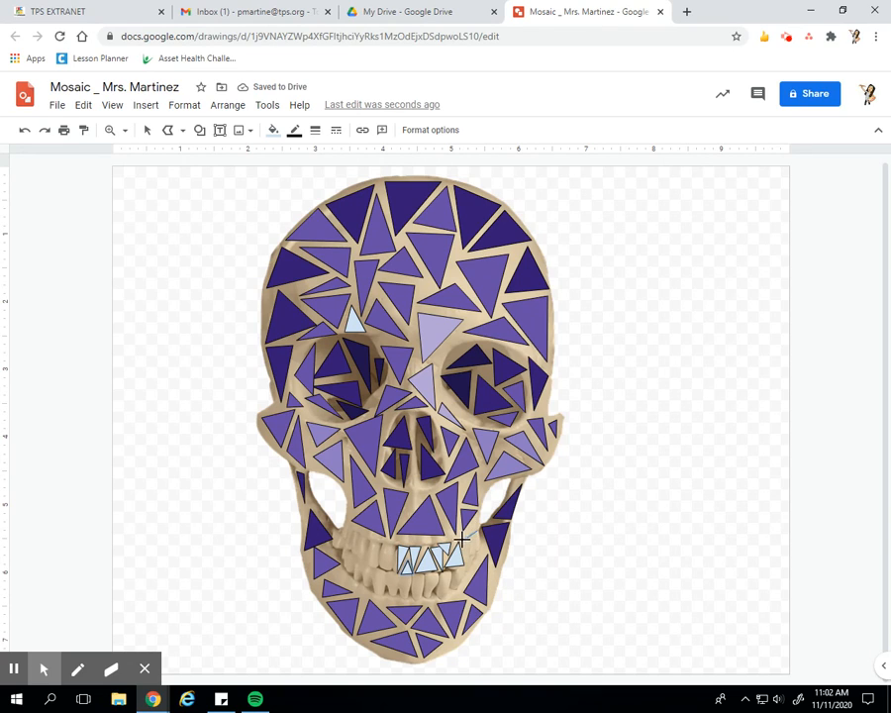
{"action": "left_click", "coordinate": [462, 539]}
{"action": "left_click", "coordinate": [473, 559]}
{"action": "left_click", "coordinate": [477, 532]}
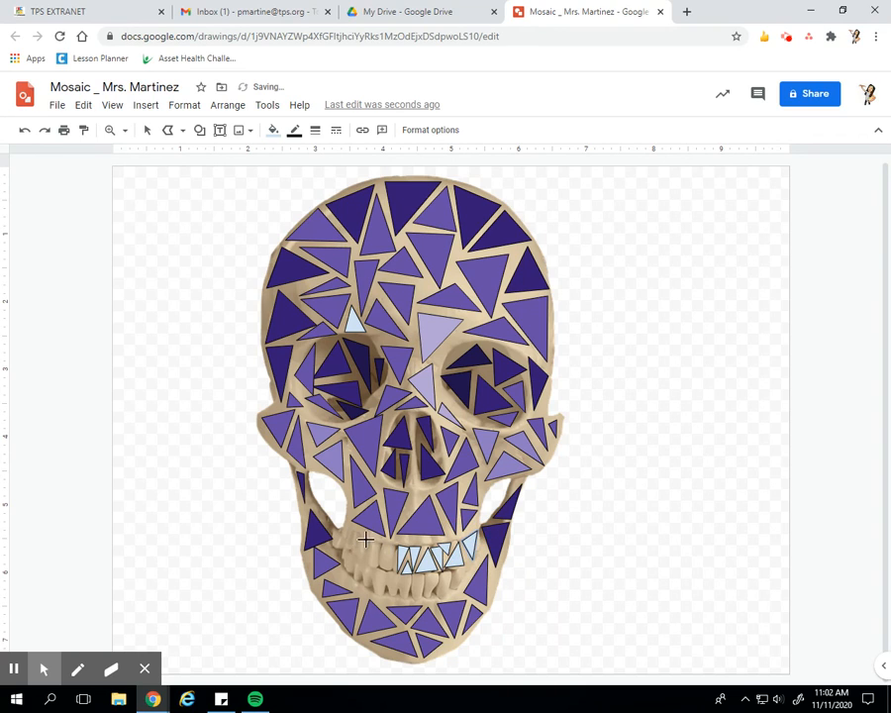
Draw two triangular tiles on the back teeth at the left end of the upper row
{"action": "left_click", "coordinate": [352, 528]}
{"action": "left_click", "coordinate": [362, 538]}
{"action": "left_click", "coordinate": [343, 543]}
{"action": "left_click", "coordinate": [352, 528]}
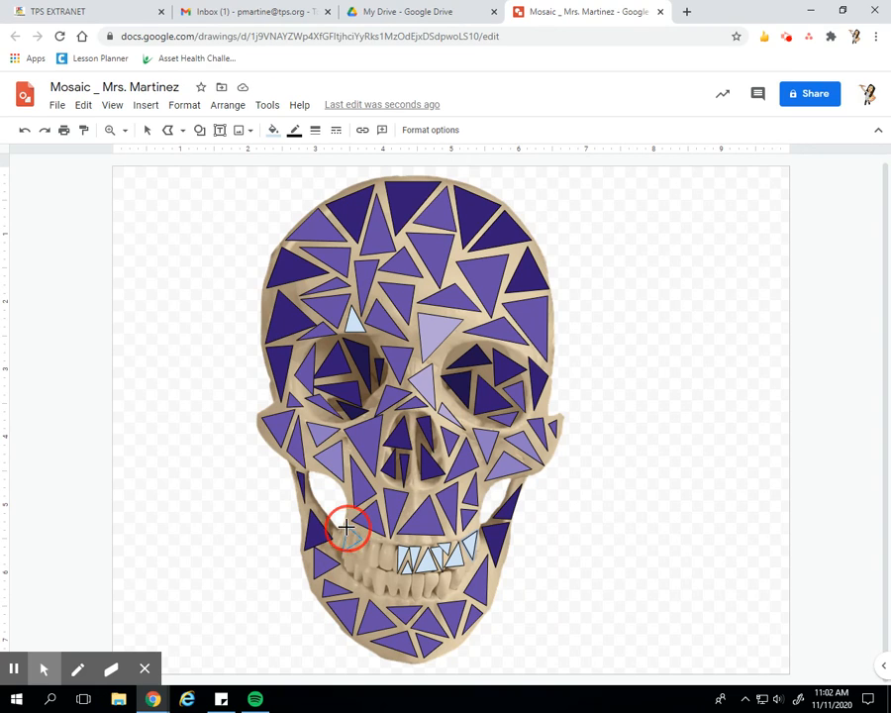
{"action": "left_click", "coordinate": [348, 540]}
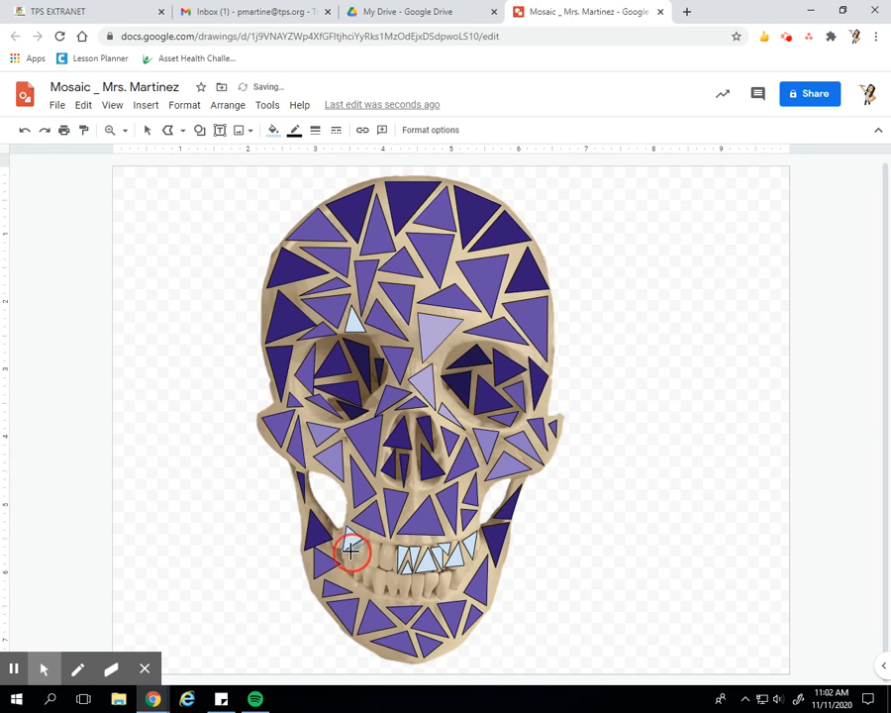
{"action": "left_click", "coordinate": [366, 539]}
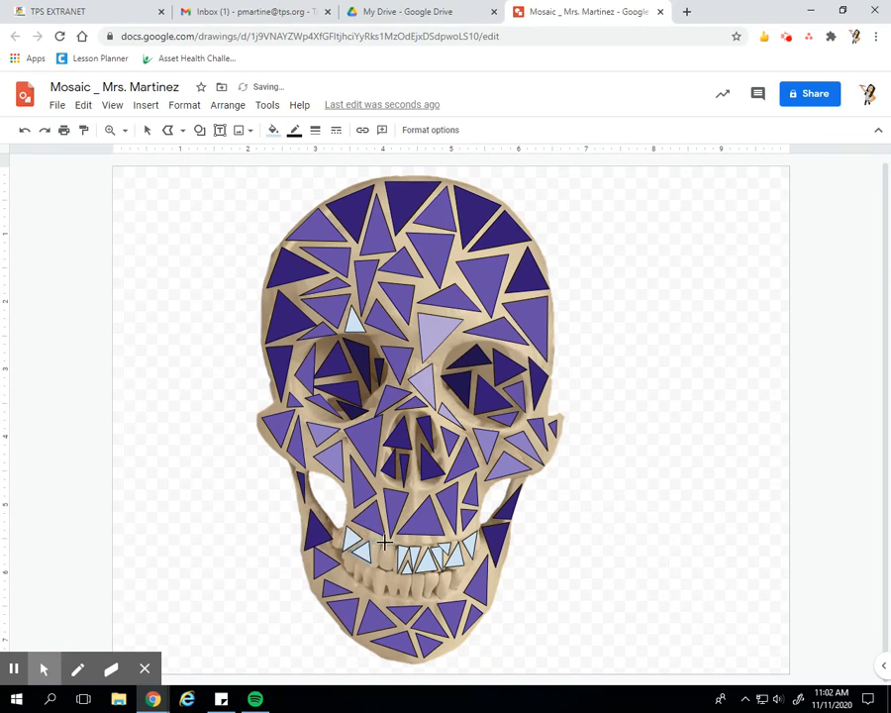
Draw two triangular tiles on the upper teeth between the left back teeth and the front teeth
{"action": "left_click", "coordinate": [368, 542]}
{"action": "left_click", "coordinate": [372, 540]}
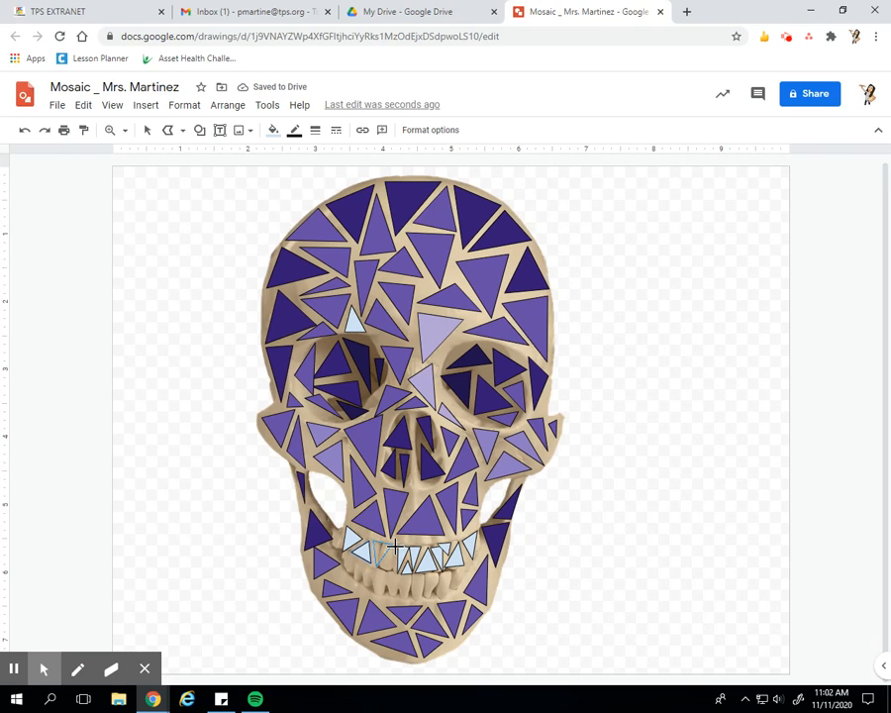
{"action": "left_click", "coordinate": [382, 562]}
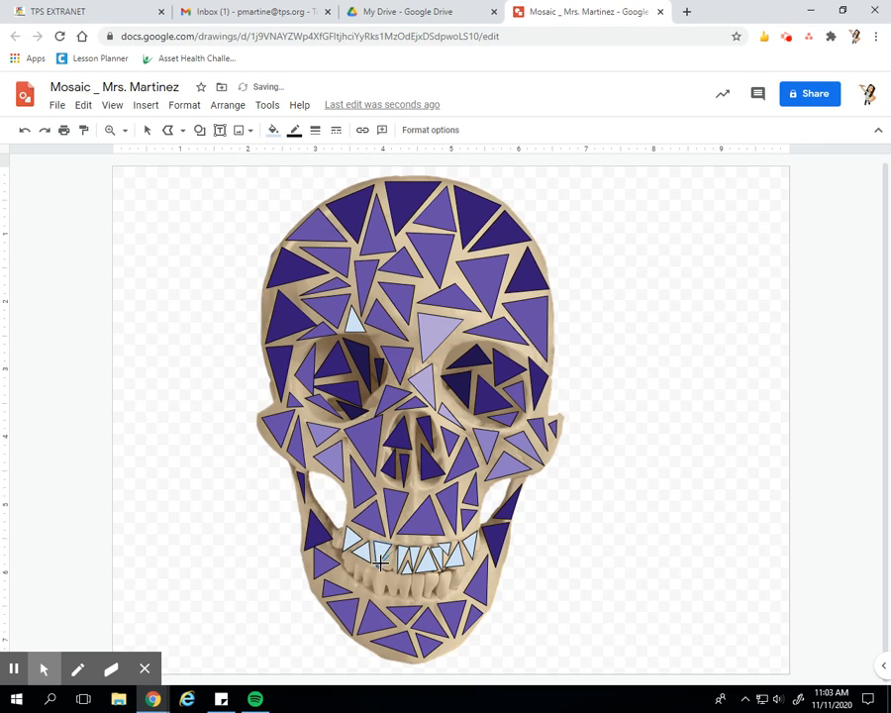
{"action": "left_click", "coordinate": [379, 561]}
{"action": "left_click", "coordinate": [388, 555]}
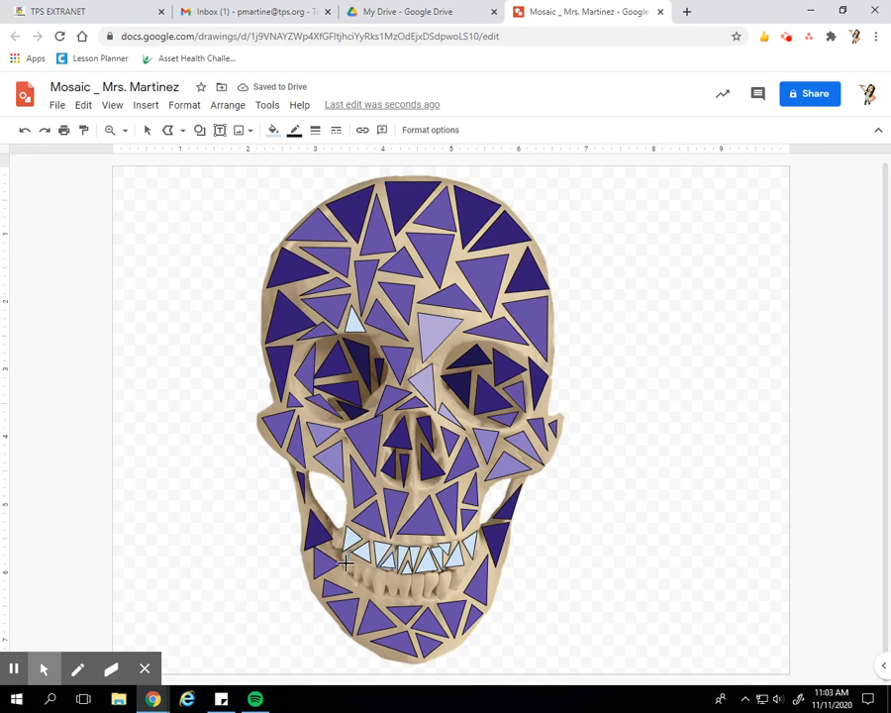
Draw two narrow triangular tiles on the back teeth at the left end of the lower row
{"action": "left_click", "coordinate": [347, 552]}
{"action": "left_click", "coordinate": [364, 588]}
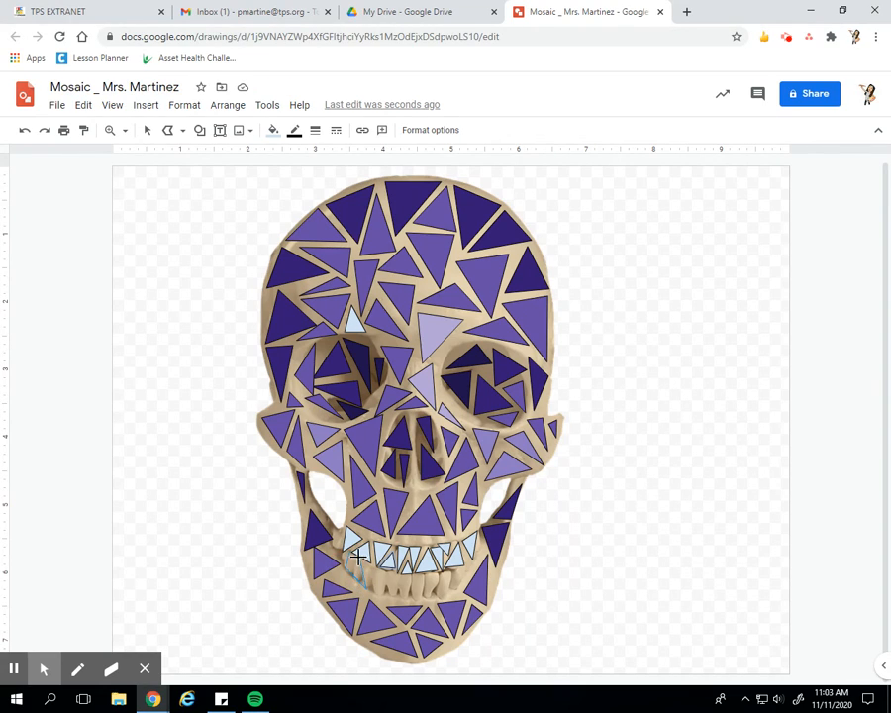
{"action": "left_click", "coordinate": [351, 550]}
{"action": "left_click", "coordinate": [376, 567]}
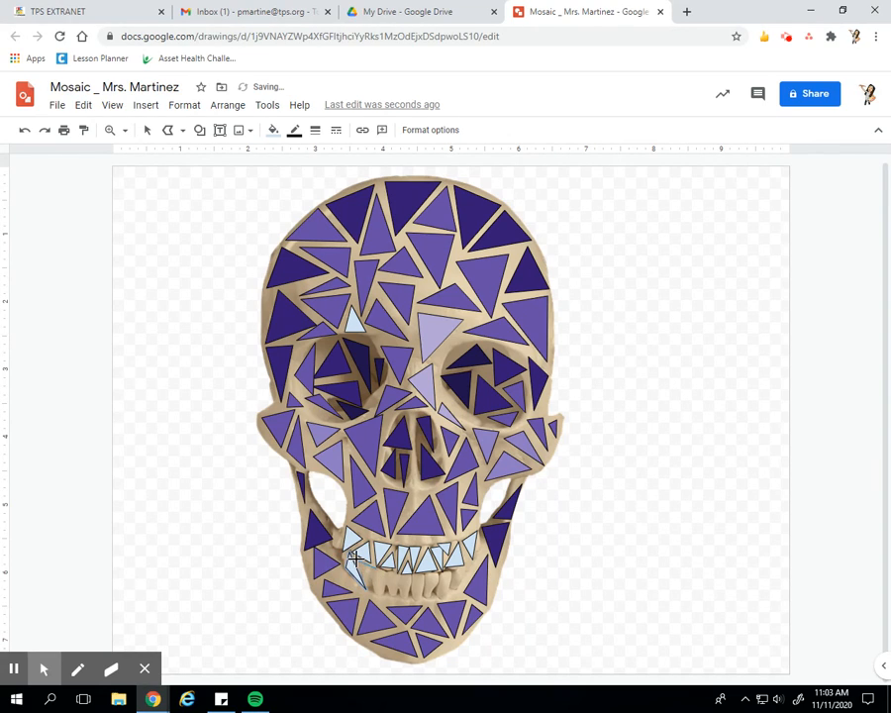
{"action": "left_click", "coordinate": [373, 569]}
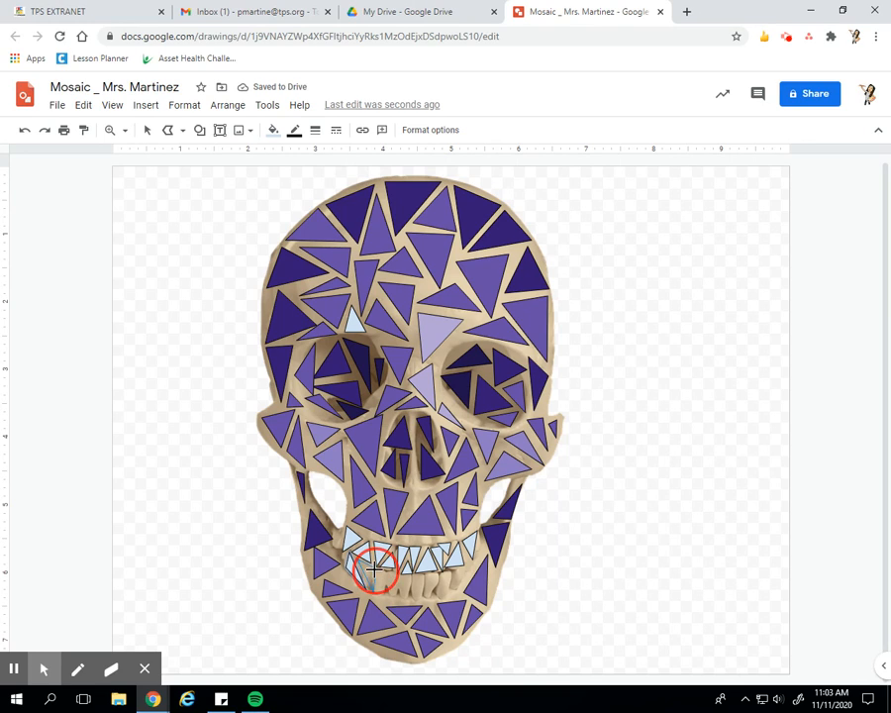
{"action": "left_click", "coordinate": [373, 588]}
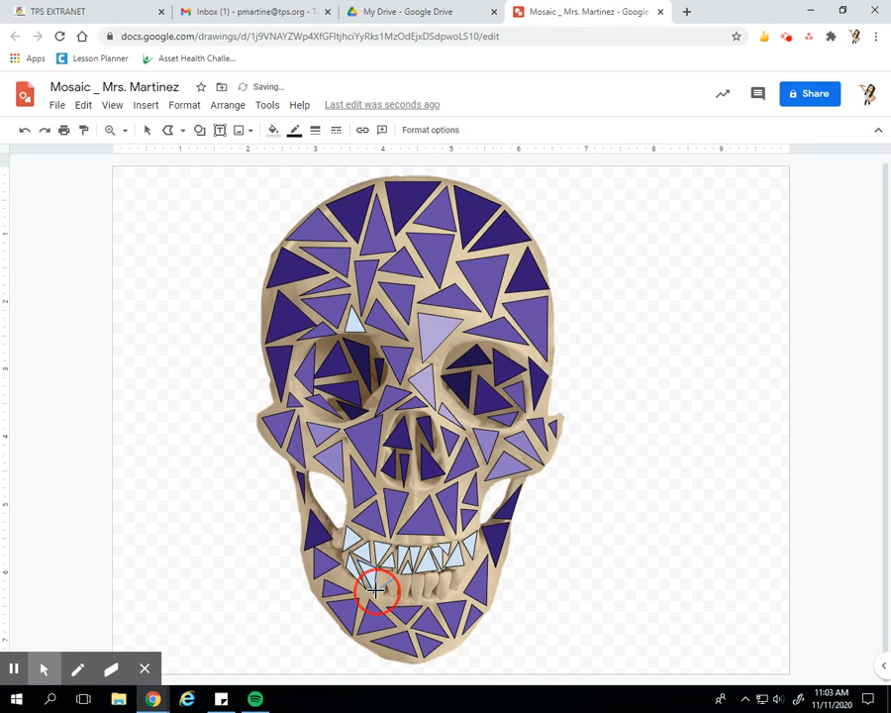
Draw interlocking triangular tiles across the middle of the lower teeth, continuing from the left back teeth
{"action": "left_click", "coordinate": [388, 576]}
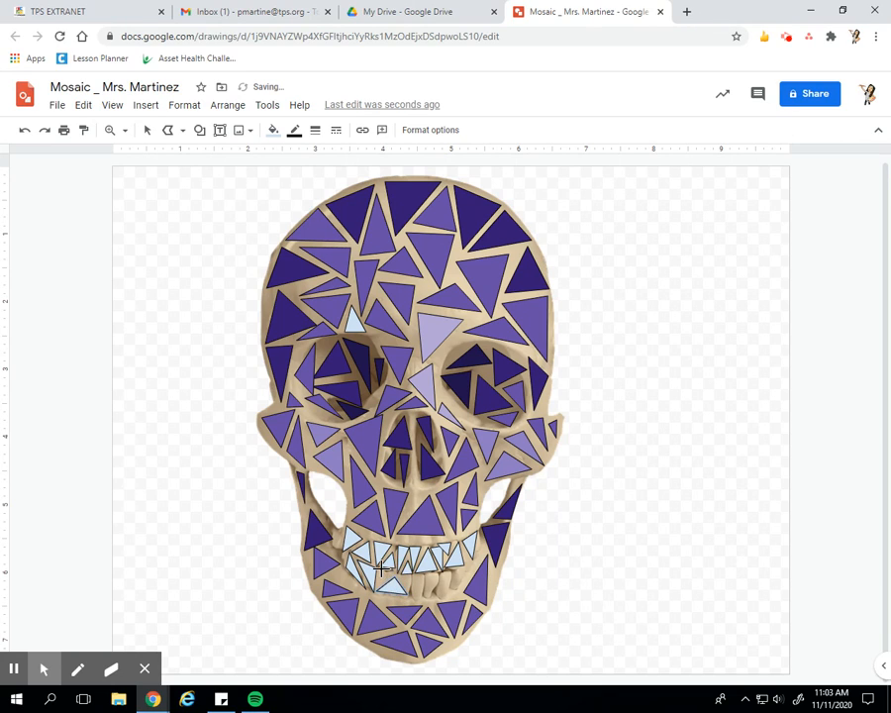
{"action": "left_click", "coordinate": [396, 571]}
{"action": "left_click", "coordinate": [409, 589]}
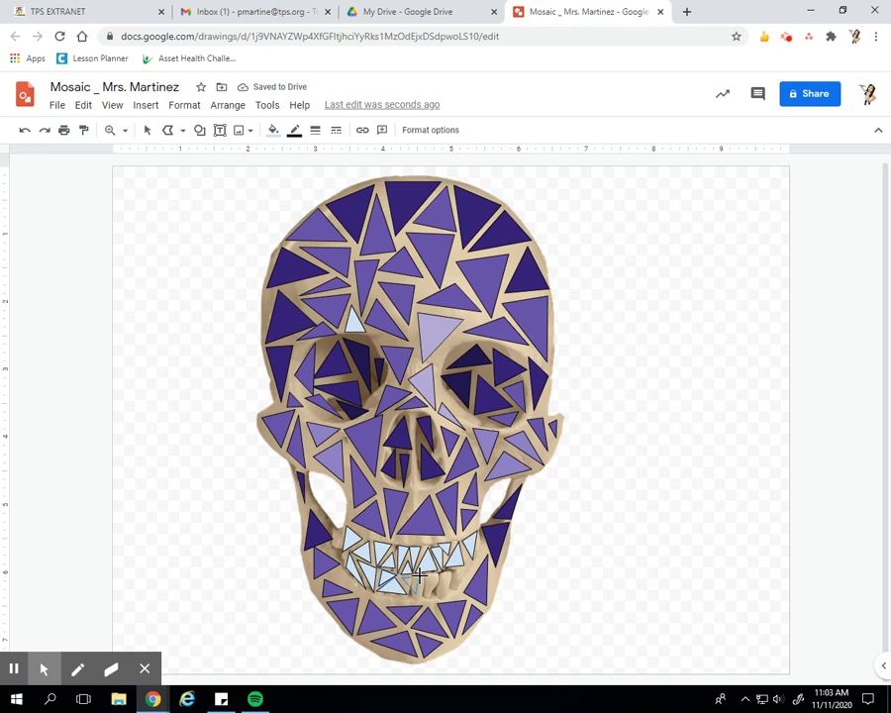
{"action": "left_click", "coordinate": [418, 572]}
{"action": "left_click", "coordinate": [438, 576]}
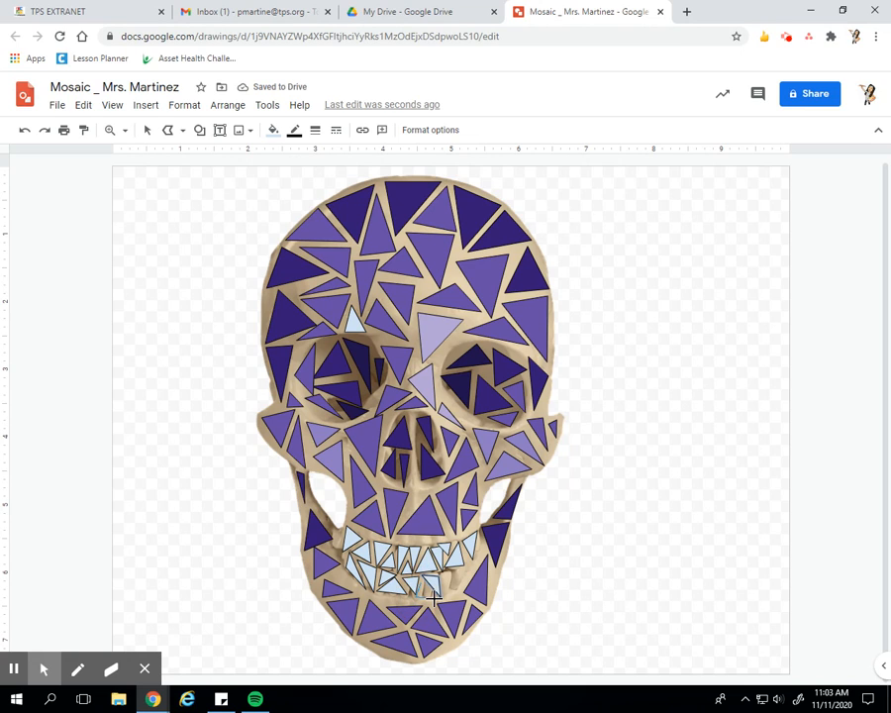
Draw a triangular tile on the right lower teeth and a small one at the very end of the row
{"action": "left_click", "coordinate": [448, 583]}
{"action": "left_click", "coordinate": [459, 571]}
{"action": "left_click_drag", "start_coordinate": [458, 569], "coordinate": [482, 561]}
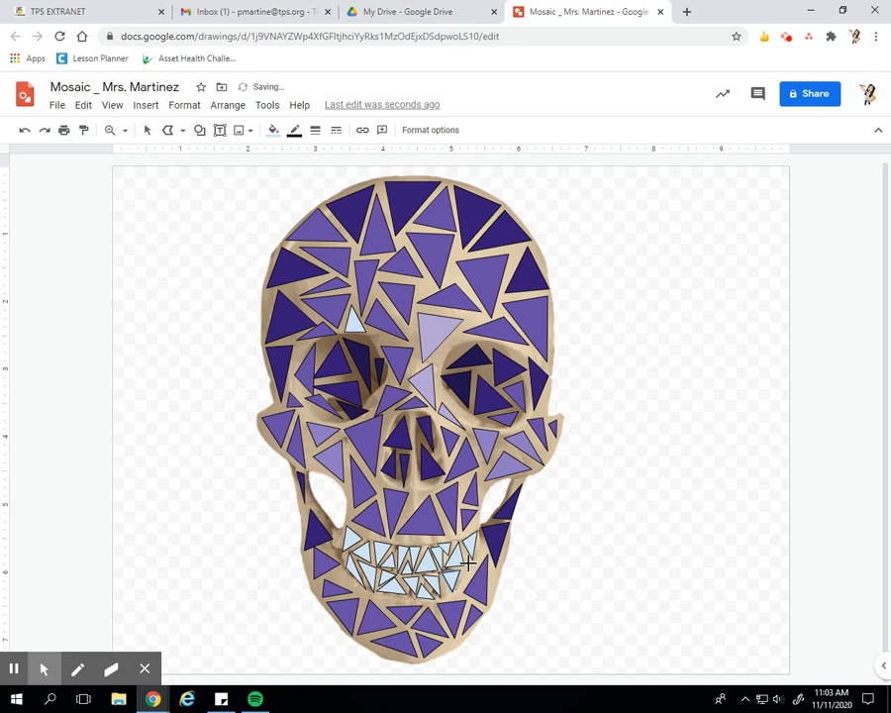
{"action": "left_click", "coordinate": [466, 561]}
{"action": "left_click", "coordinate": [467, 574]}
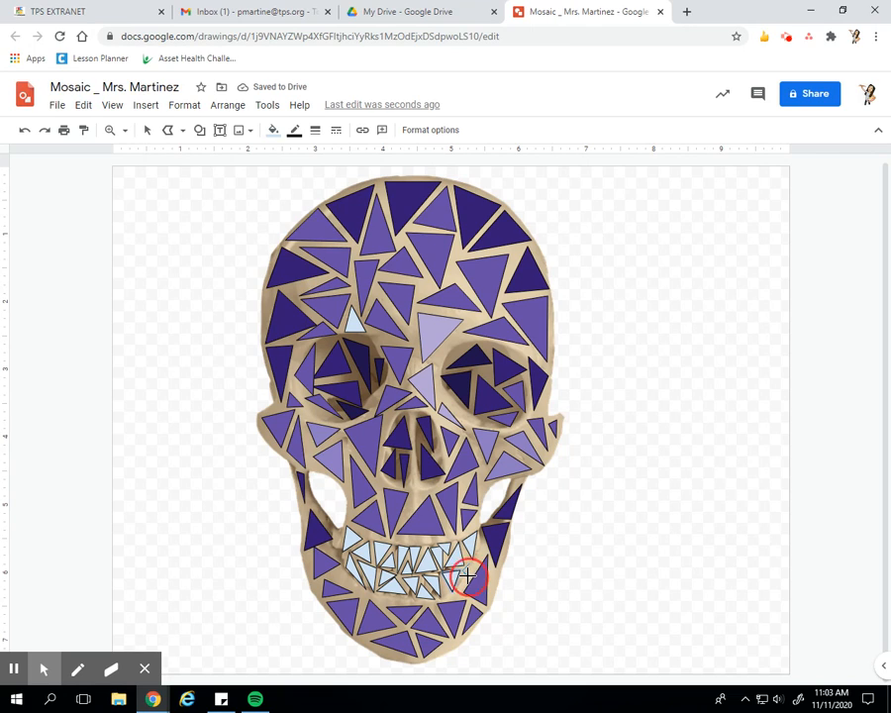
{"action": "left_click_drag", "start_coordinate": [468, 574], "coordinate": [454, 572]}
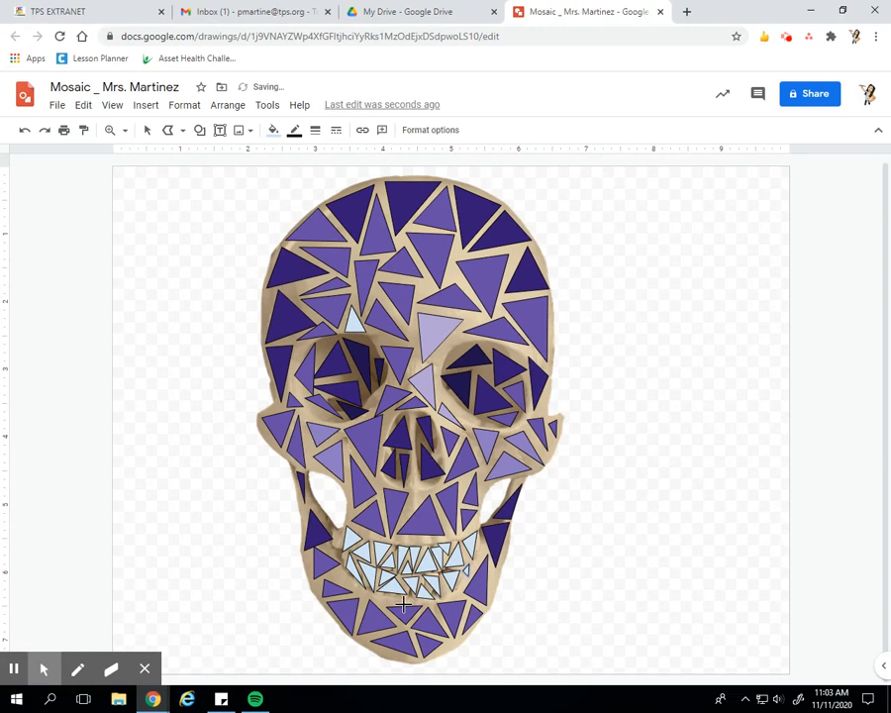
Recolour the leftmost upper tooth tile with a dark purple fill
{"action": "mouse_move", "coordinate": [119, 661]}
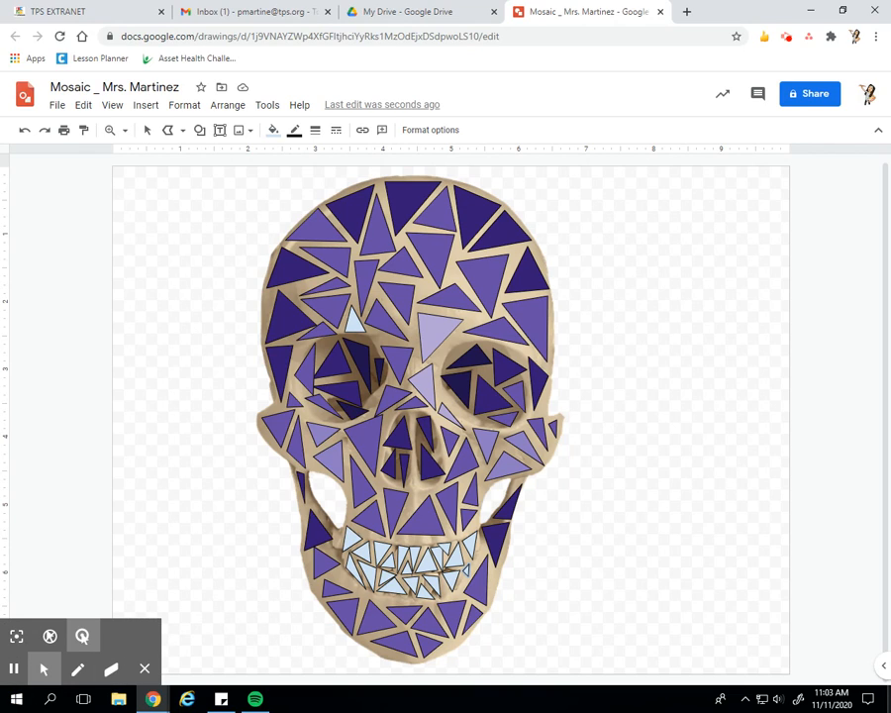
{"action": "left_click", "coordinate": [145, 129]}
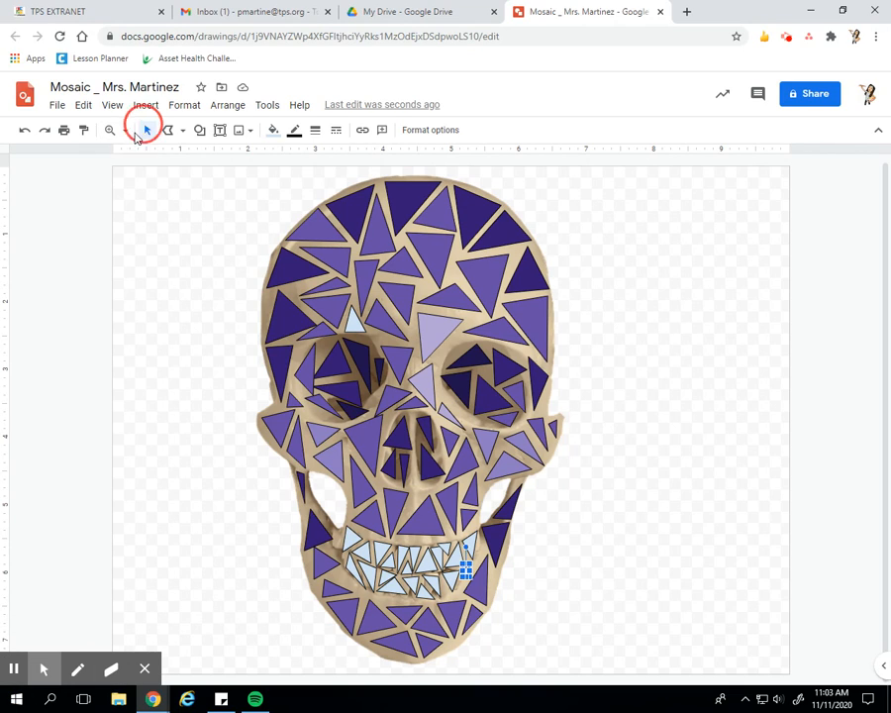
{"action": "left_click", "coordinate": [350, 536]}
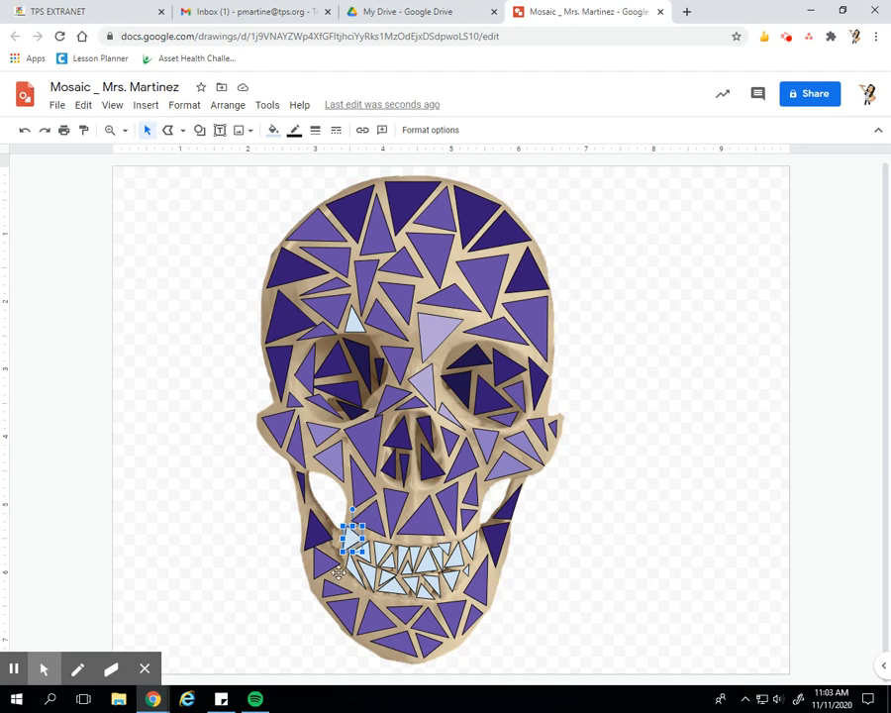
{"action": "left_click", "coordinate": [275, 130]}
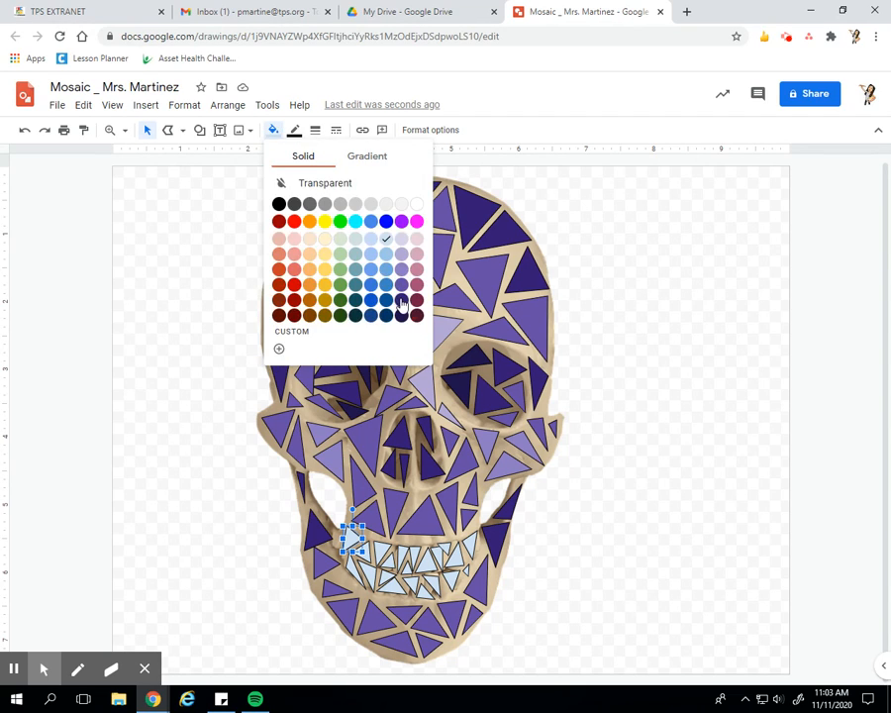
{"action": "left_click", "coordinate": [402, 310]}
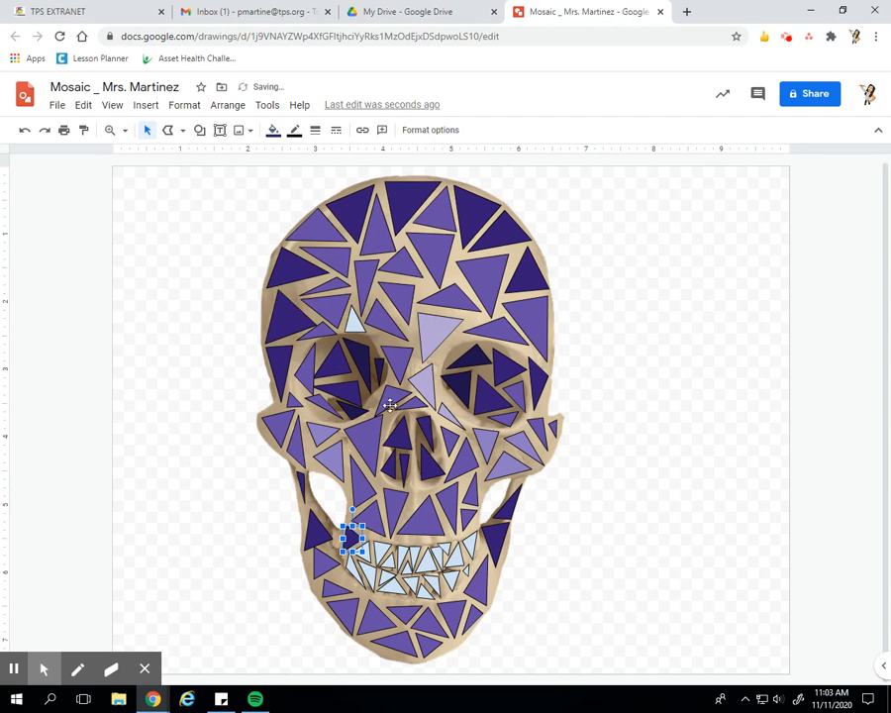
Select scattered tiles across both rows of teeth and fill them with the darkest purple
{"action": "left_click", "coordinate": [372, 577], "text": "shift"}
{"action": "left_click", "coordinate": [441, 569], "text": "shift"}
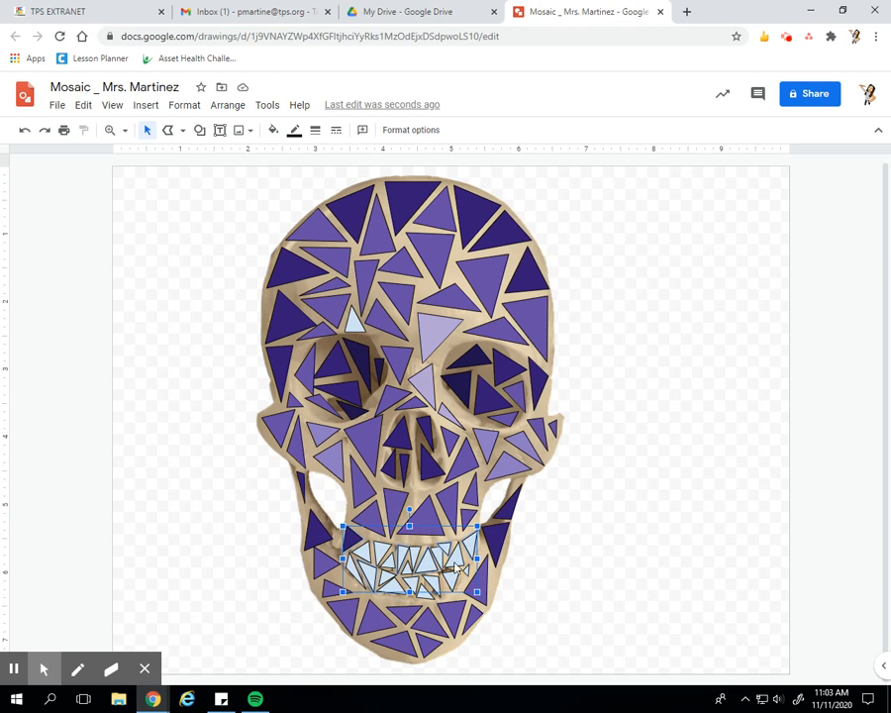
{"action": "left_click", "coordinate": [436, 577], "text": "shift"}
{"action": "left_click", "coordinate": [412, 588], "text": "shift"}
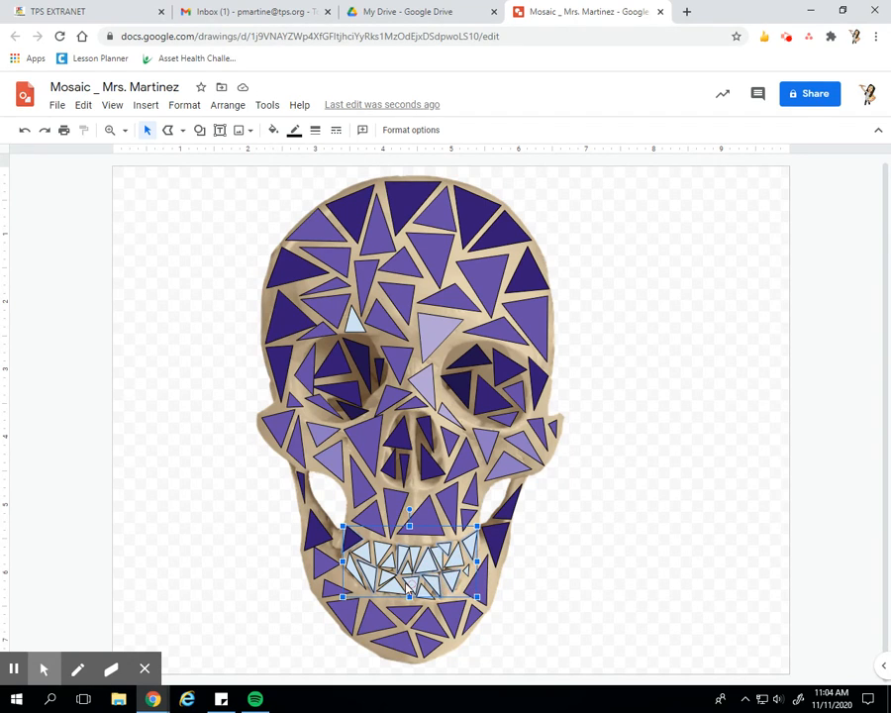
{"action": "left_click", "coordinate": [275, 129]}
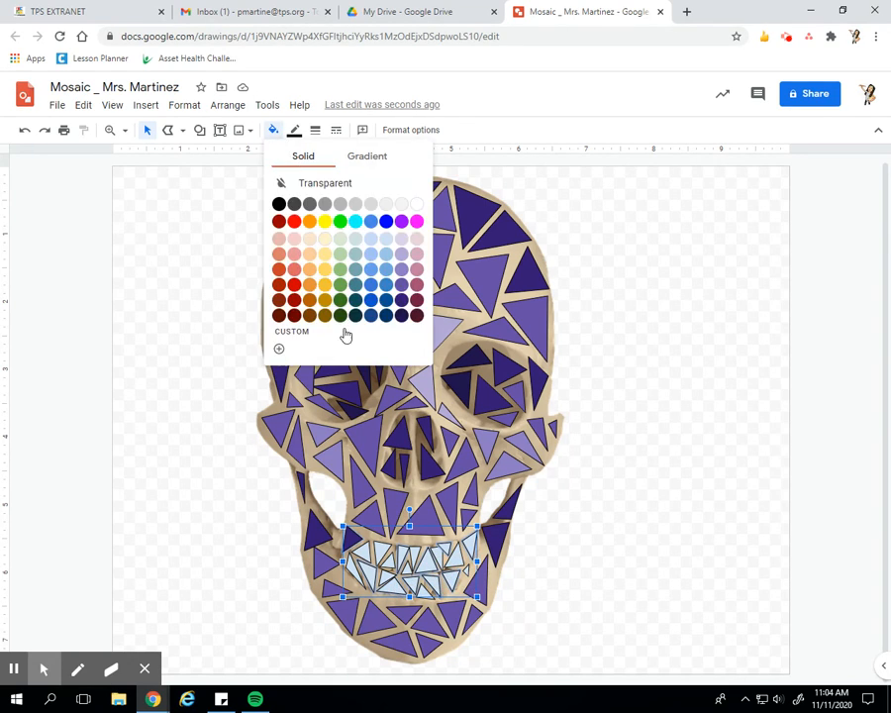
{"action": "left_click", "coordinate": [402, 316]}
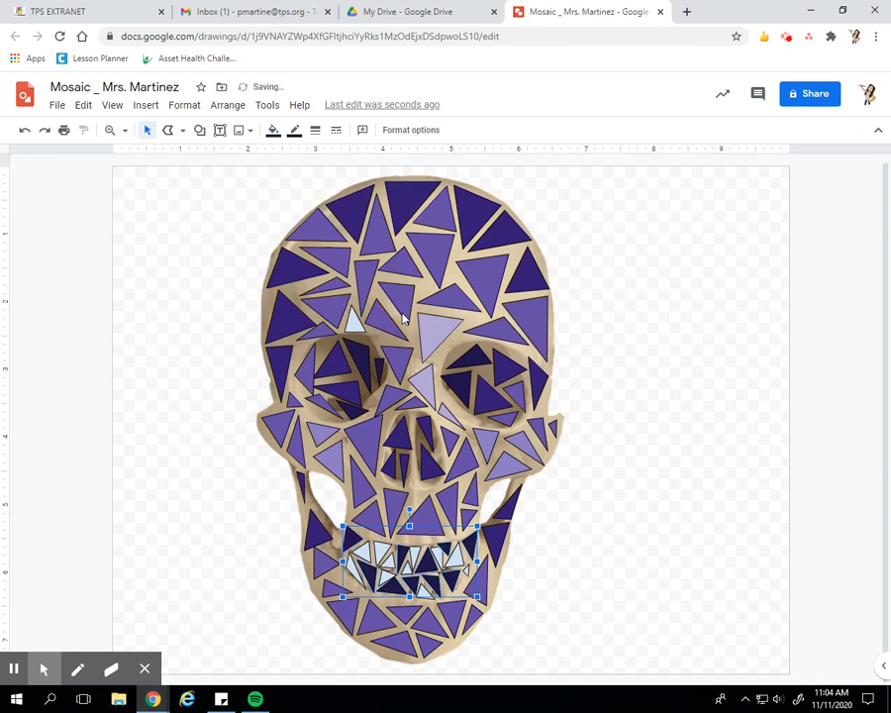
{"action": "left_click", "coordinate": [46, 485]}
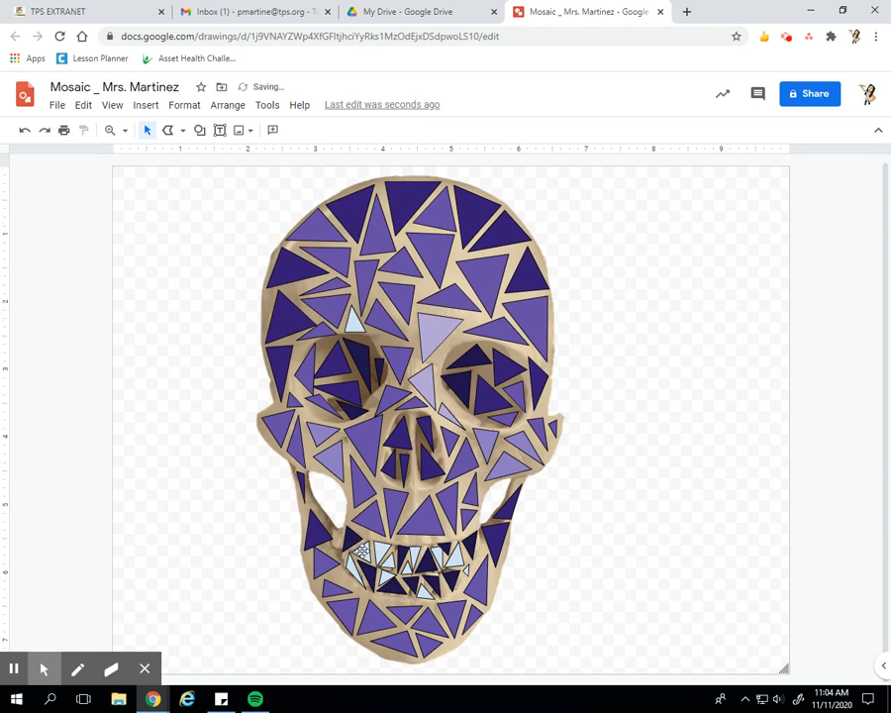
Fill the light blue tiles on the left and middle teeth, including the lower front one, with dark purple
{"action": "left_click", "coordinate": [389, 560]}
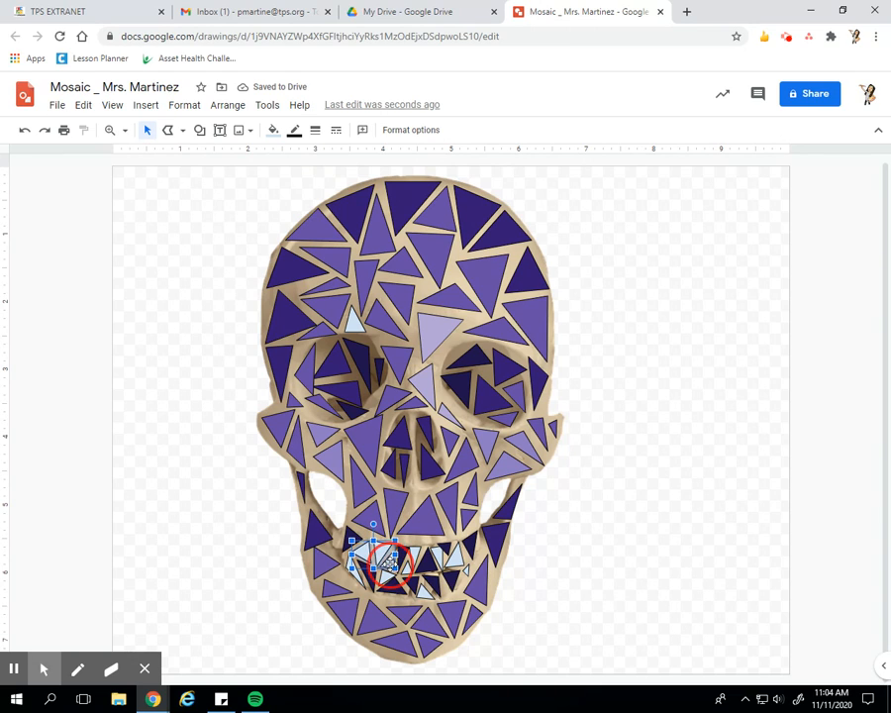
{"action": "left_click", "coordinate": [416, 550], "text": "shift"}
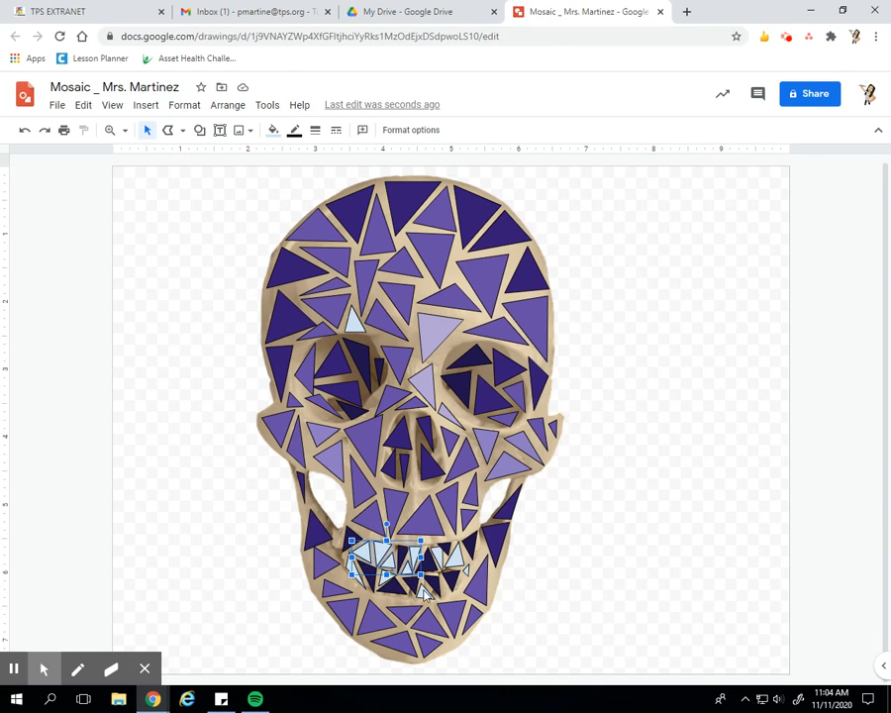
{"action": "left_click", "coordinate": [425, 591], "text": "shift"}
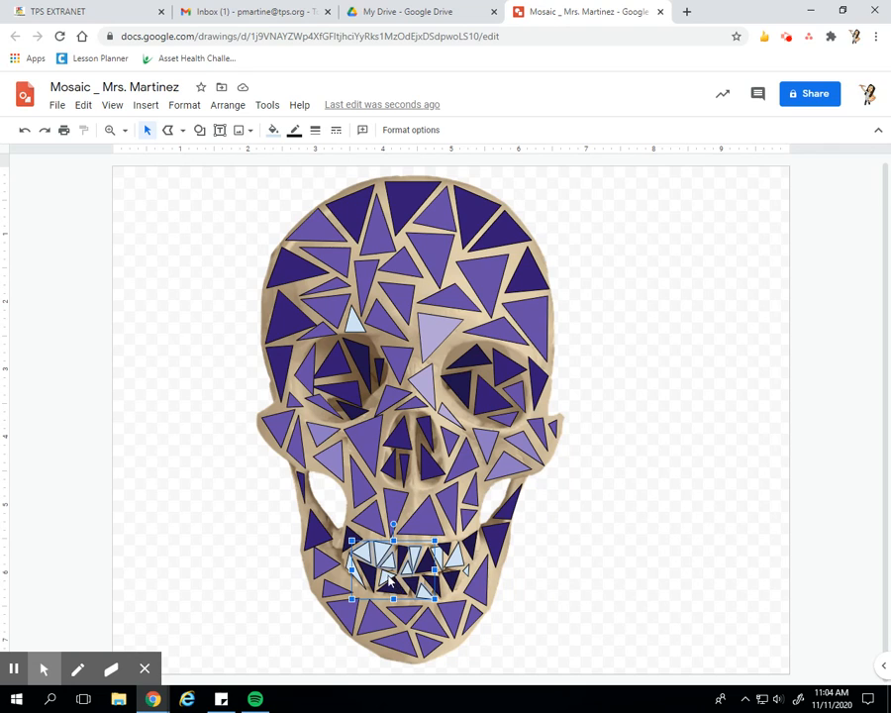
{"action": "left_click", "coordinate": [273, 130]}
{"action": "left_click", "coordinate": [404, 308]}
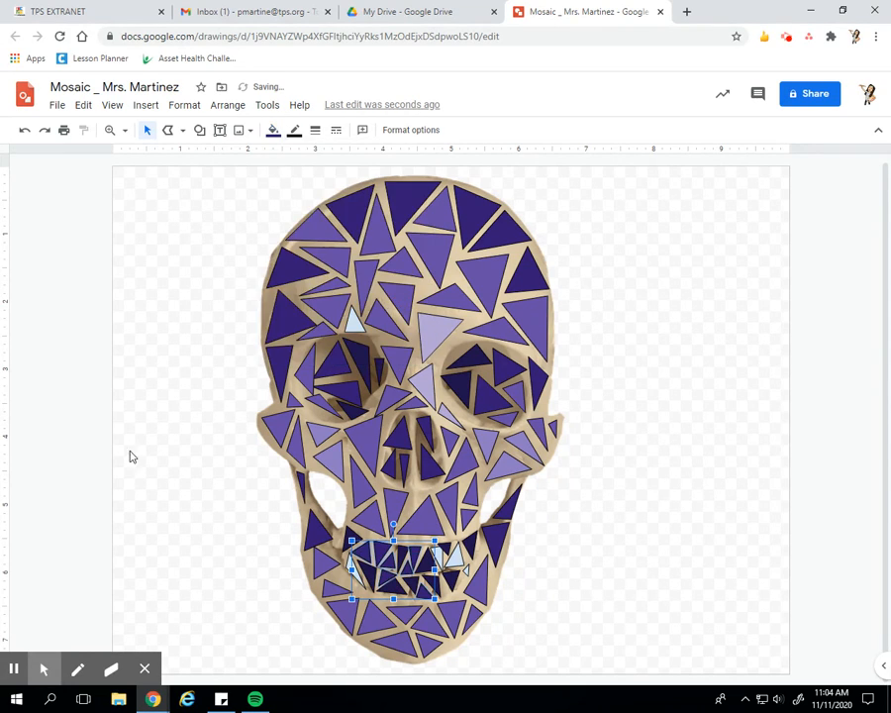
Fill the remaining light blue tiles at both ends of the teeth with medium purple
{"action": "left_click", "coordinate": [354, 566]}
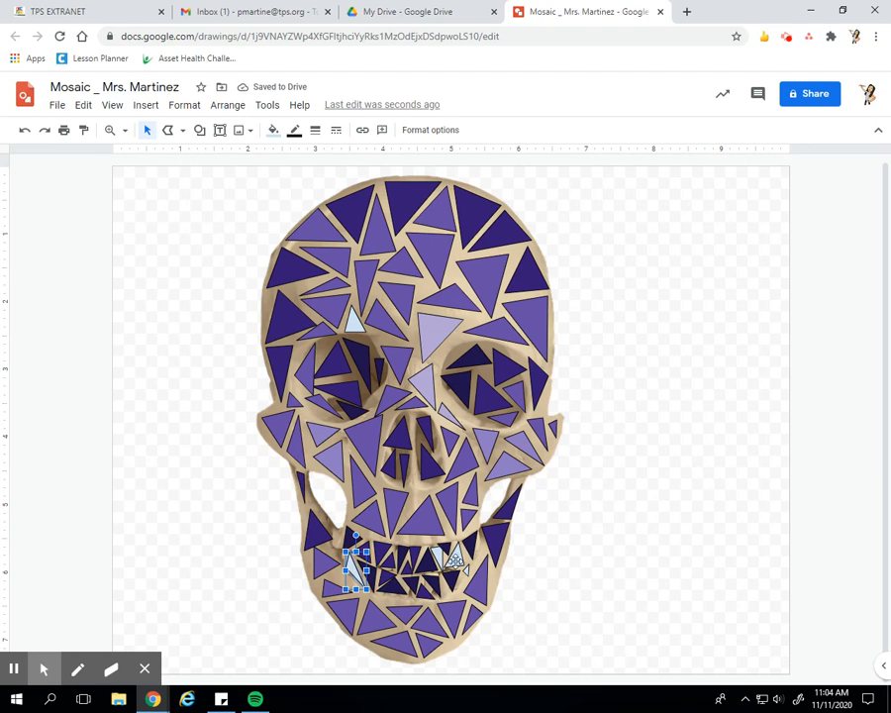
{"action": "left_click", "coordinate": [458, 558], "text": "shift"}
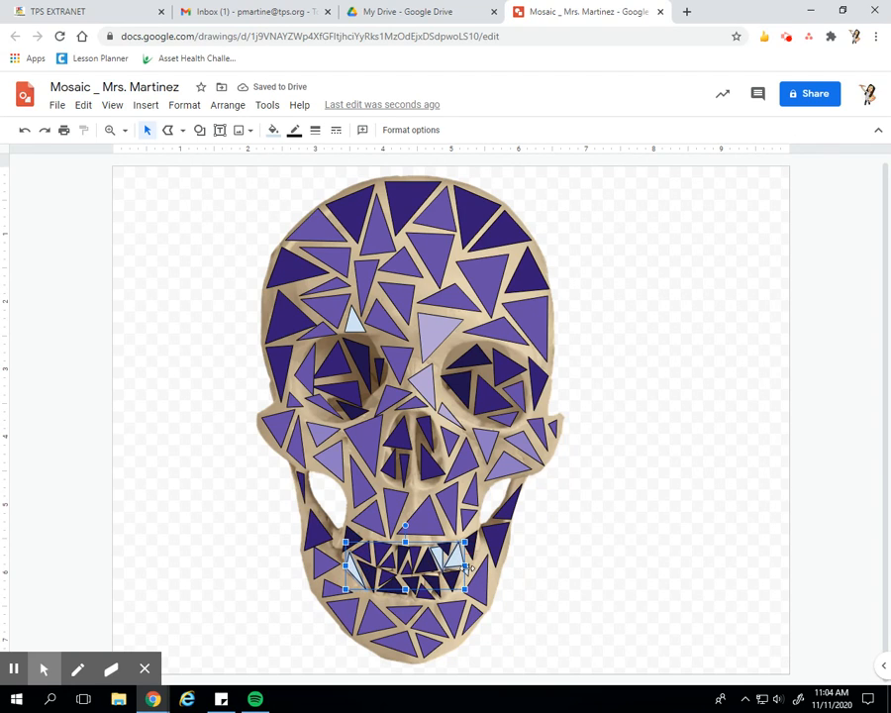
{"action": "left_click", "coordinate": [467, 571], "text": "shift"}
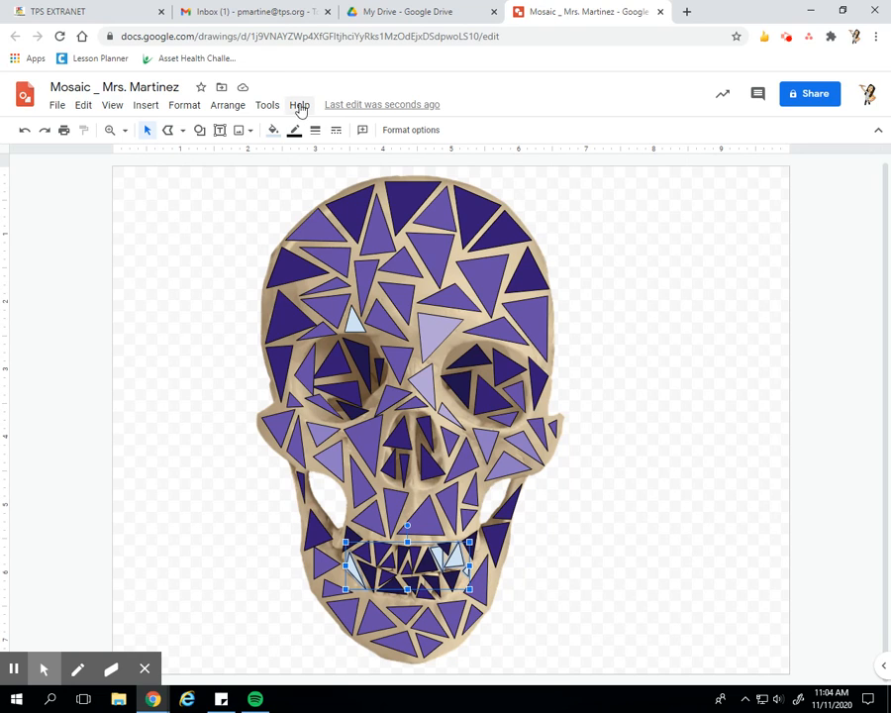
{"action": "left_click", "coordinate": [267, 134]}
{"action": "left_click", "coordinate": [398, 283]}
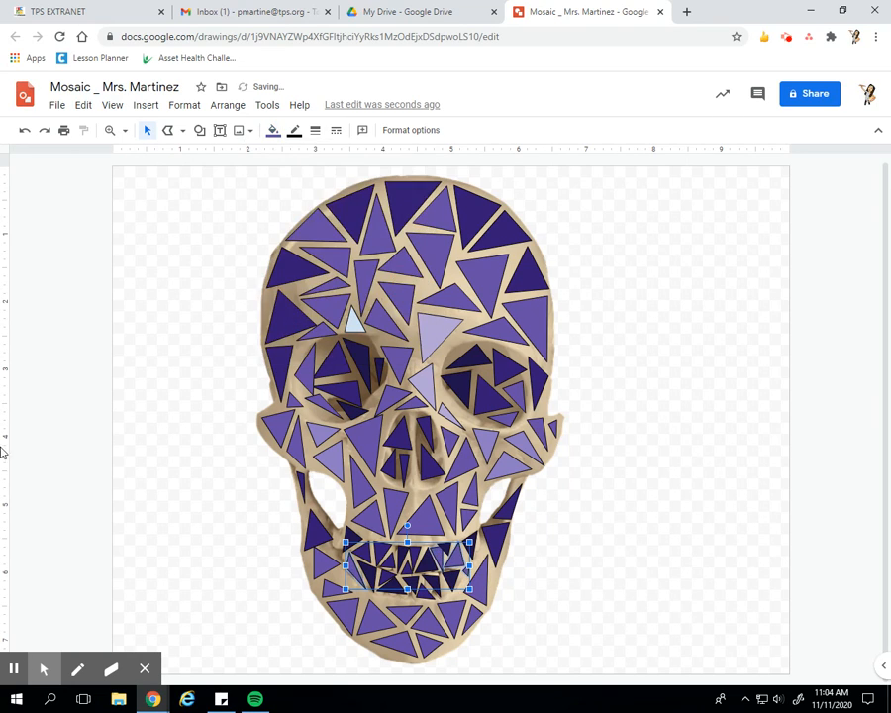
{"action": "right_click", "coordinate": [8, 436]}
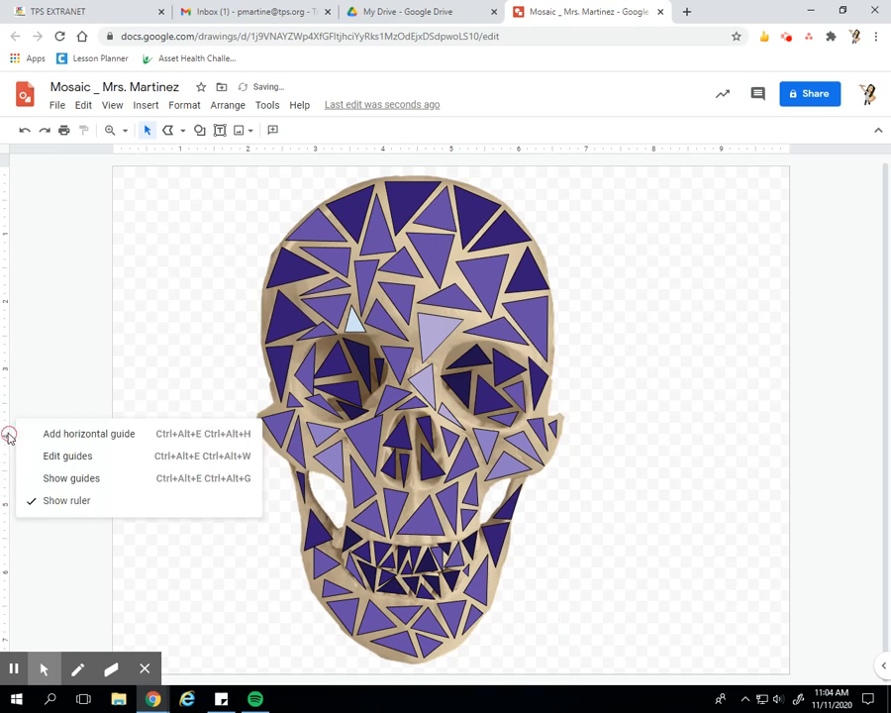
Fill three tiles just above the upper teeth, at the left, centre and right, with light purple
{"action": "left_click", "coordinate": [418, 530]}
{"action": "left_click", "coordinate": [375, 523], "text": "shift"}
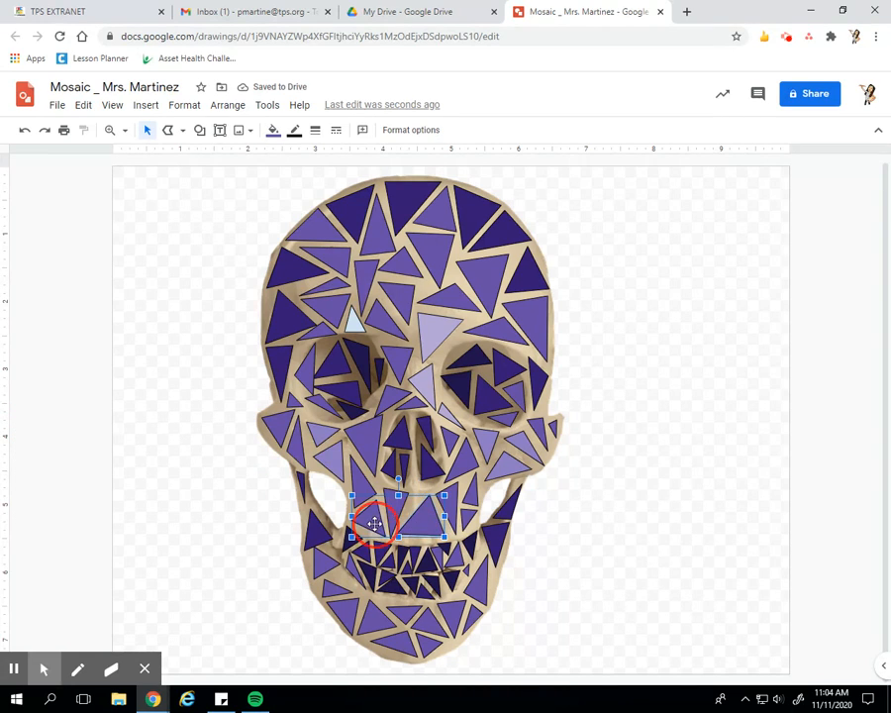
{"action": "left_click", "coordinate": [470, 516], "text": "shift"}
{"action": "left_click", "coordinate": [273, 133]}
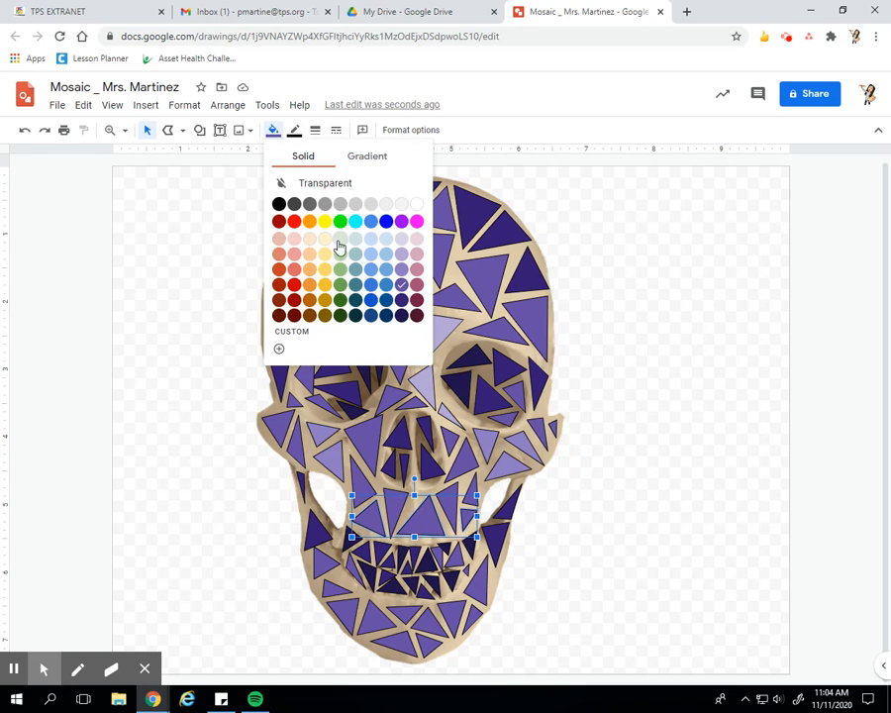
{"action": "left_click", "coordinate": [401, 255]}
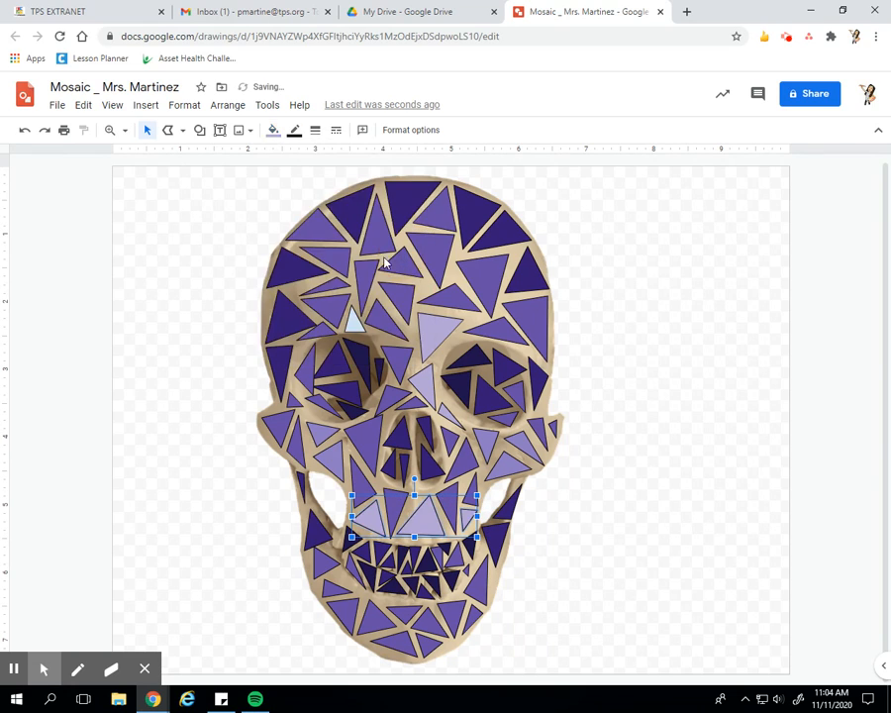
{"action": "right_click", "coordinate": [10, 426]}
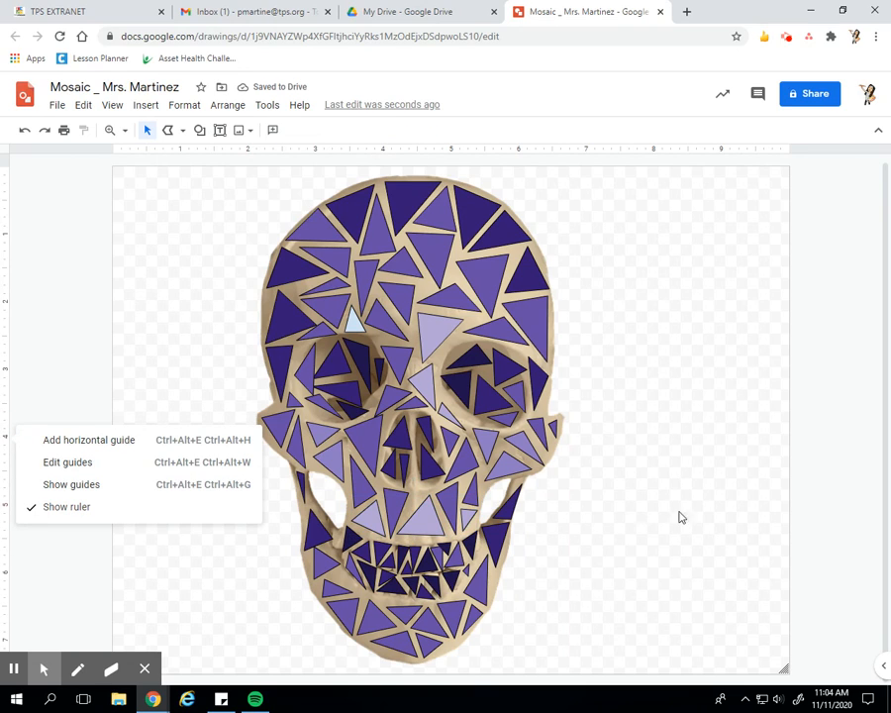
Fill the wide tile at the bottom left of the chin with the darkest purple
{"action": "left_click", "coordinate": [408, 647]}
{"action": "left_click", "coordinate": [273, 129]}
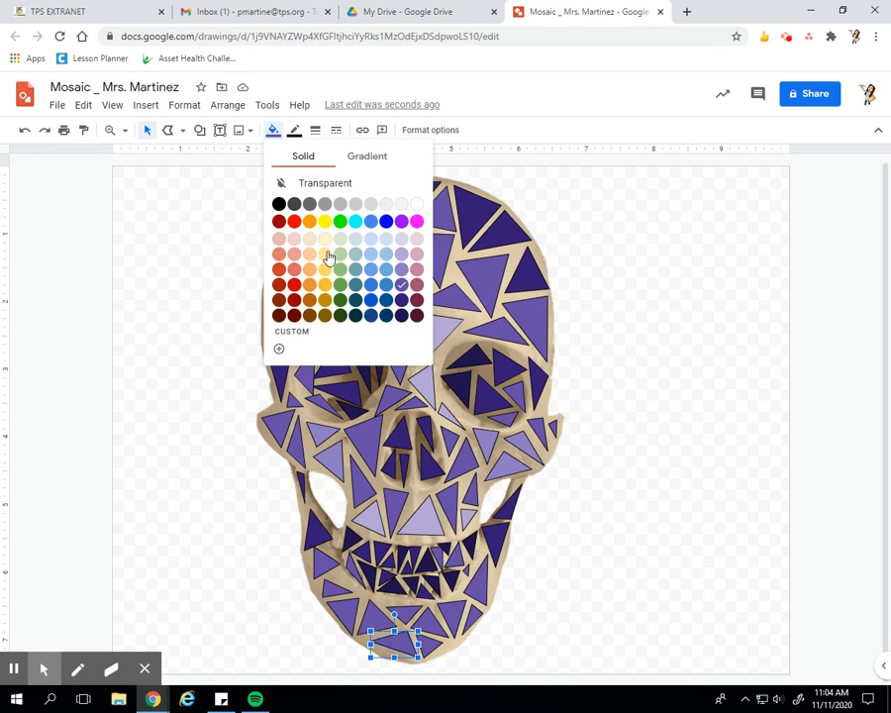
{"action": "left_click", "coordinate": [402, 313]}
{"action": "left_click", "coordinate": [32, 409]}
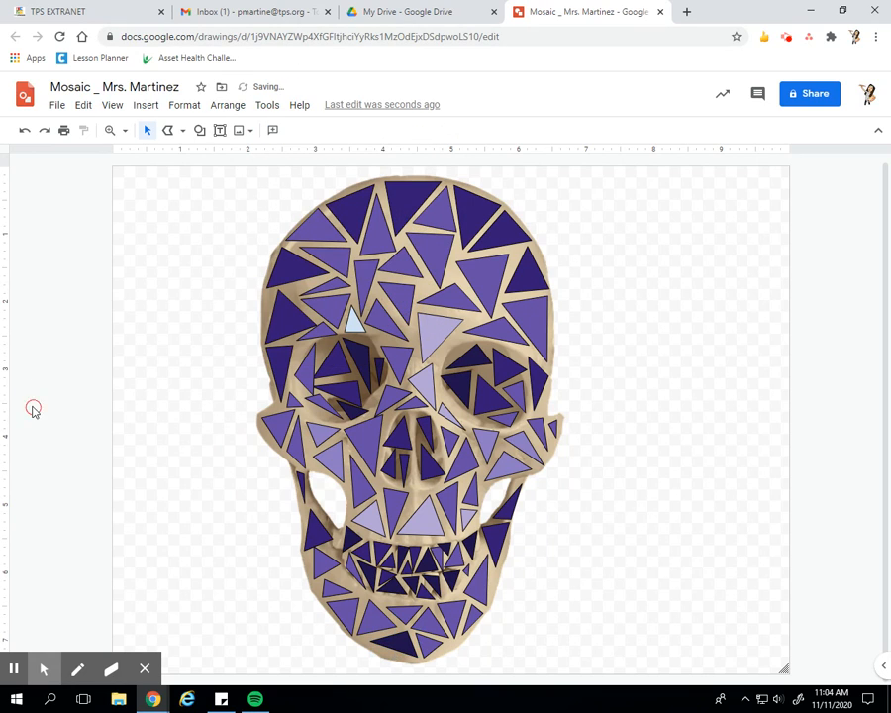
Fill the last light blue tile, just above the left eye socket, with the same medium purple as its neighbours
{"action": "left_click", "coordinate": [534, 455]}
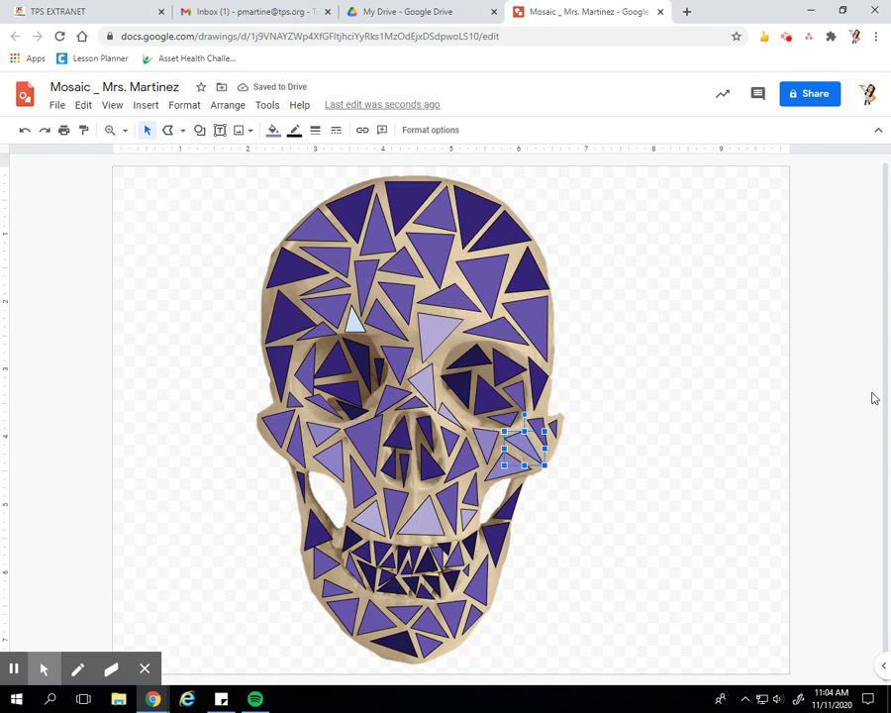
{"action": "left_click", "coordinate": [850, 370]}
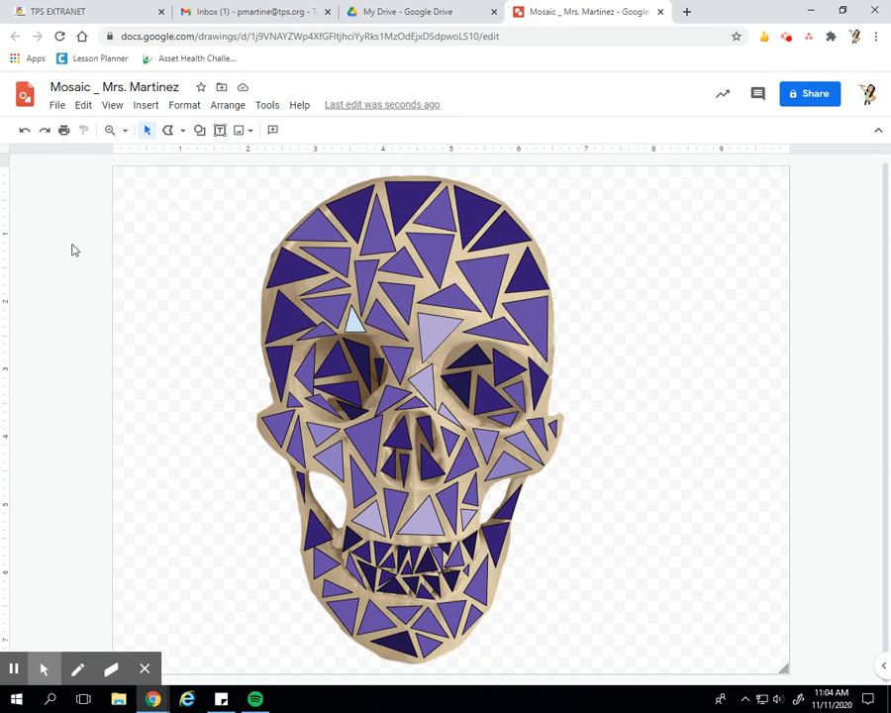
{"action": "left_click", "coordinate": [352, 317]}
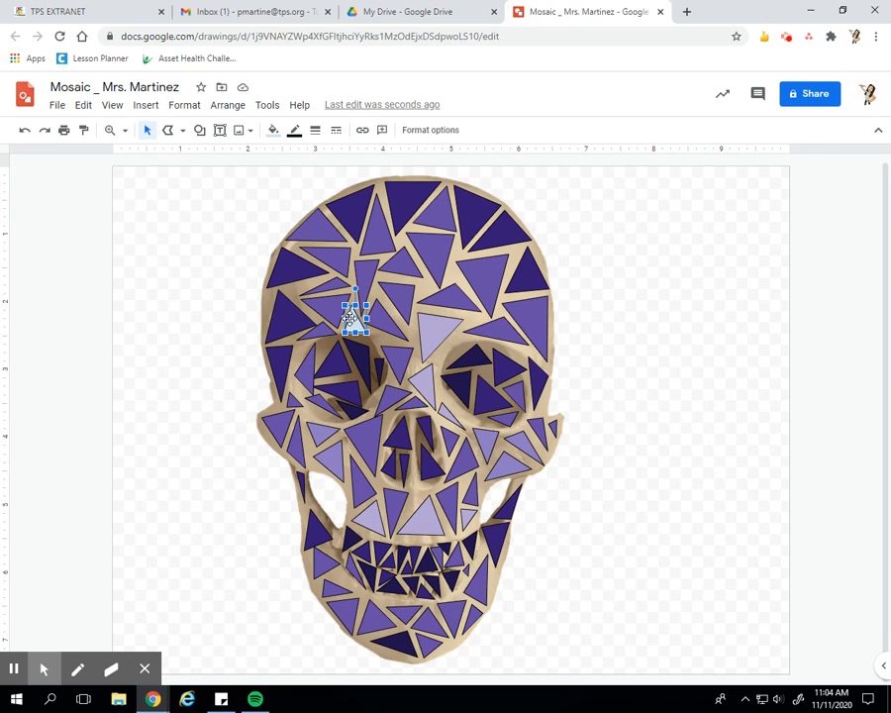
{"action": "left_click", "coordinate": [269, 130]}
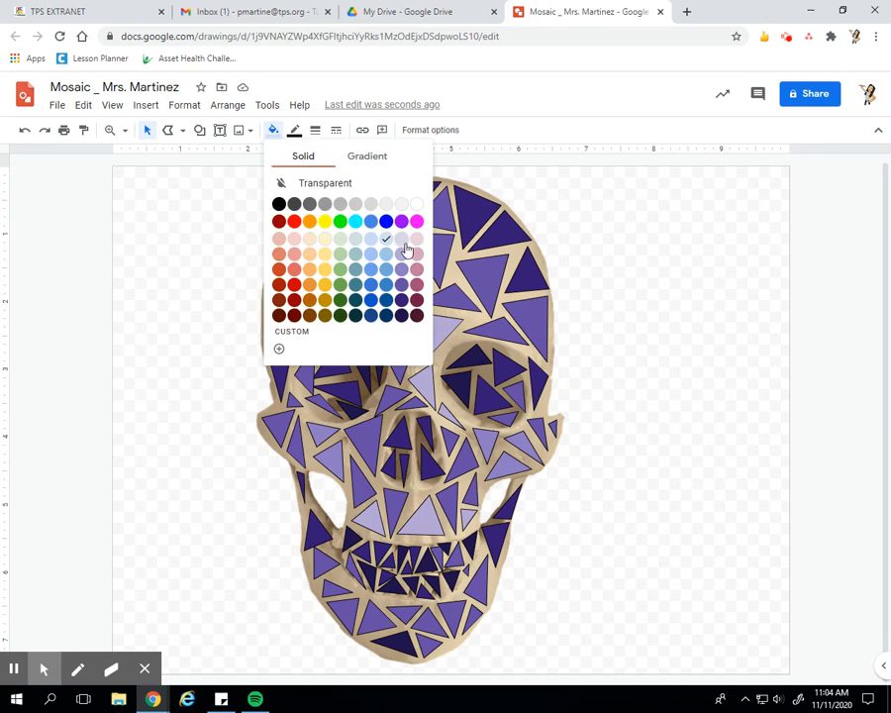
{"action": "left_click", "coordinate": [408, 283]}
{"action": "left_click", "coordinate": [136, 315]}
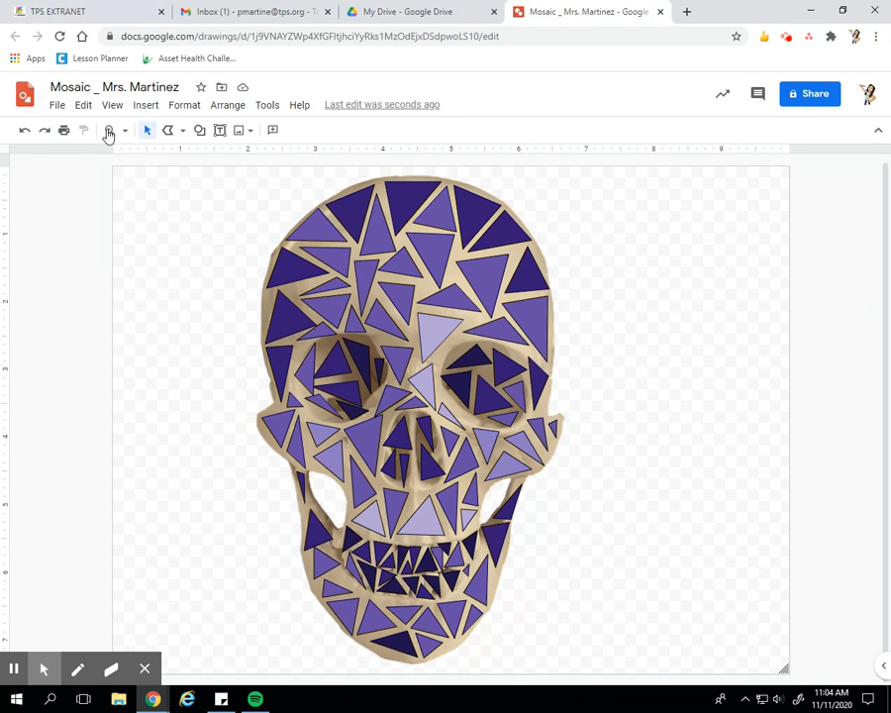
Delete the skull photo behind the tiles and draw a rectangle covering the entire page
{"action": "left_click", "coordinate": [265, 259]}
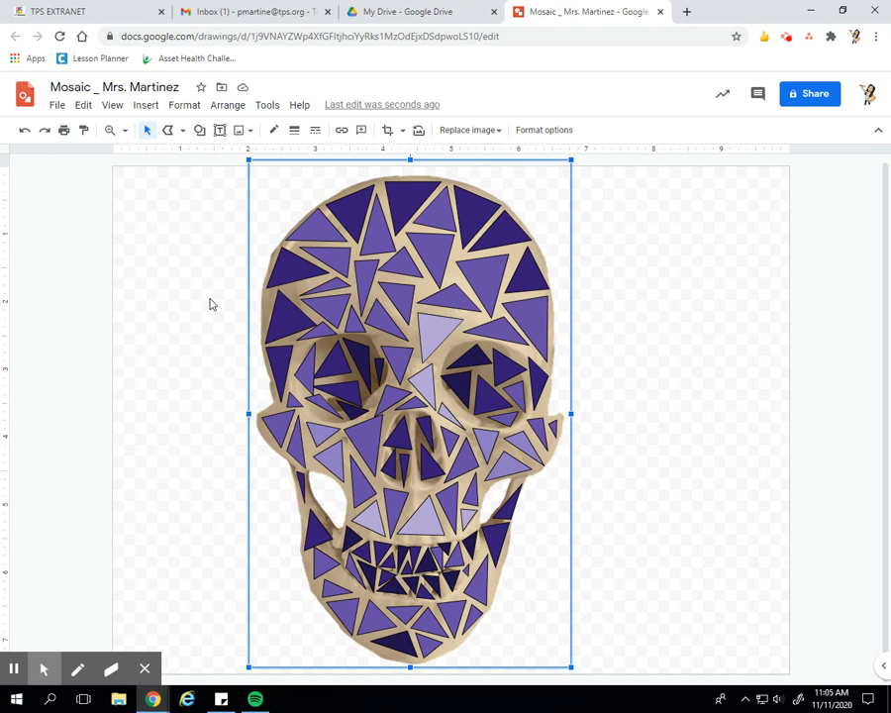
{"action": "key", "text": "Delete"}
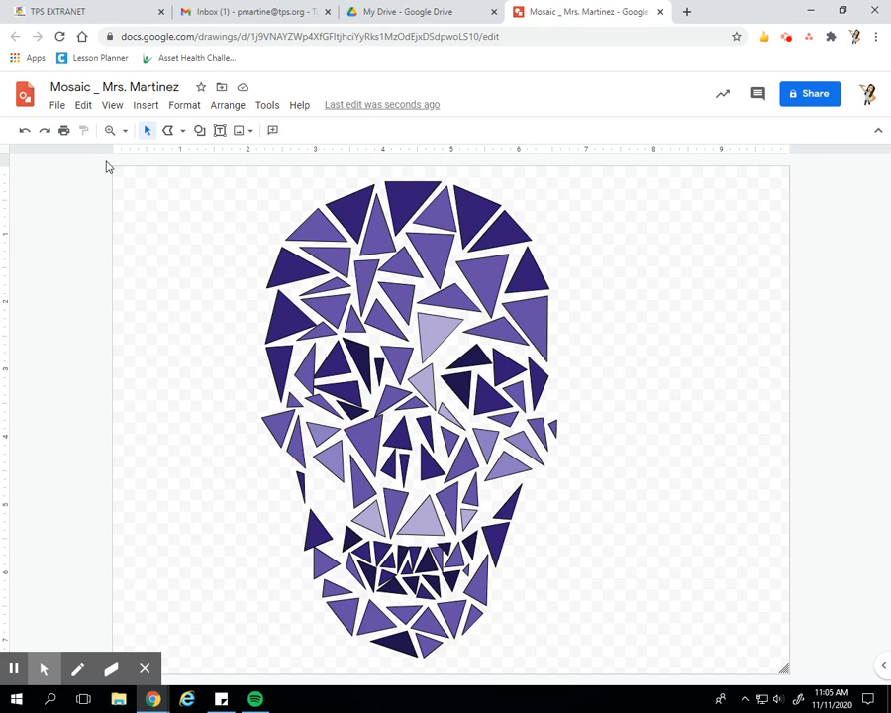
{"action": "left_click", "coordinate": [199, 132]}
{"action": "mouse_move", "coordinate": [238, 162]}
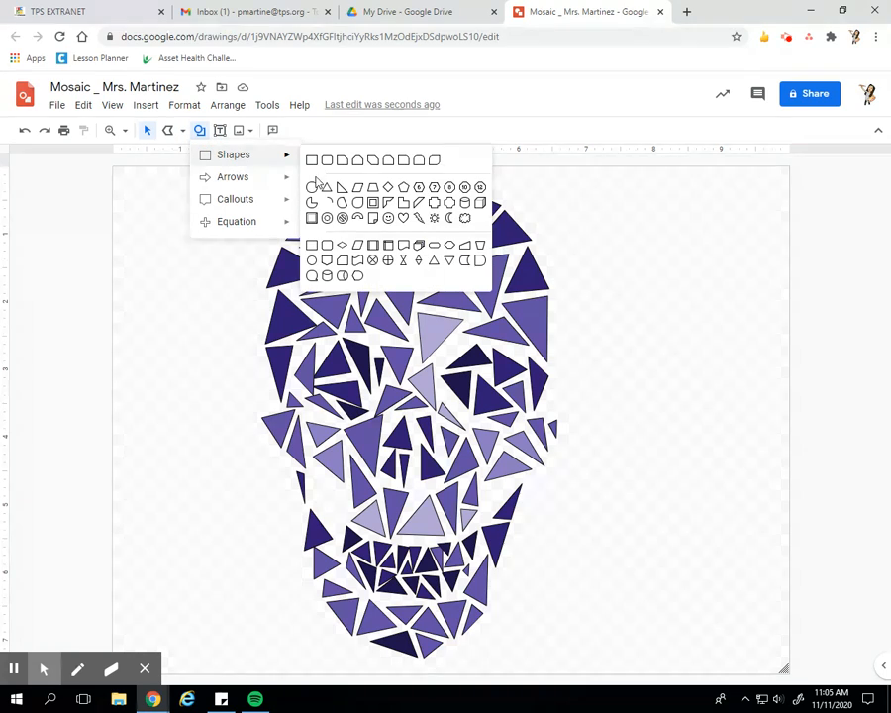
{"action": "left_click", "coordinate": [311, 159]}
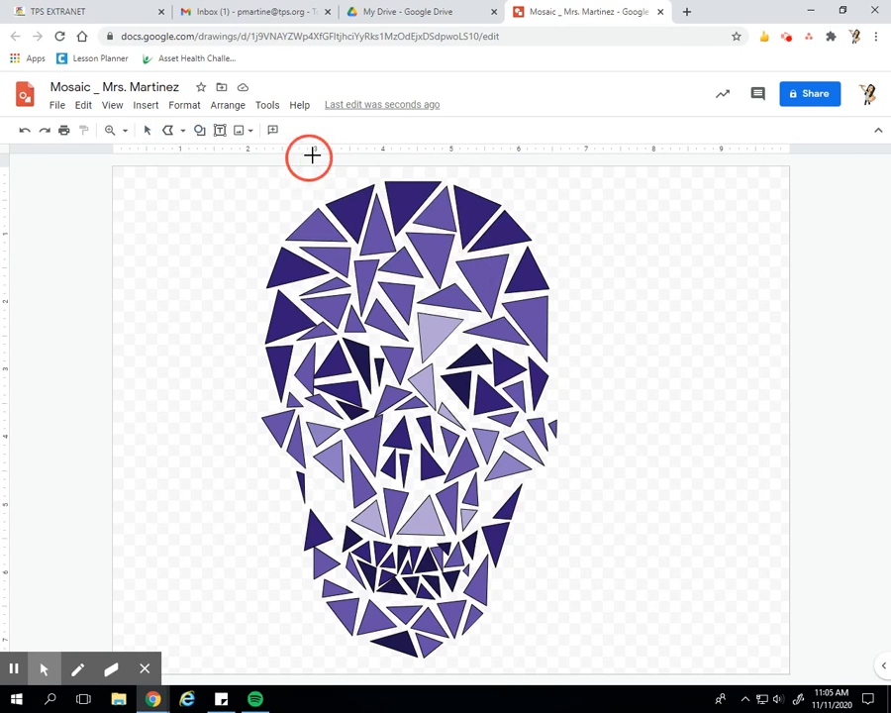
{"action": "left_click", "coordinate": [112, 164]}
{"action": "left_click_drag", "start_coordinate": [112, 165], "coordinate": [787, 672]}
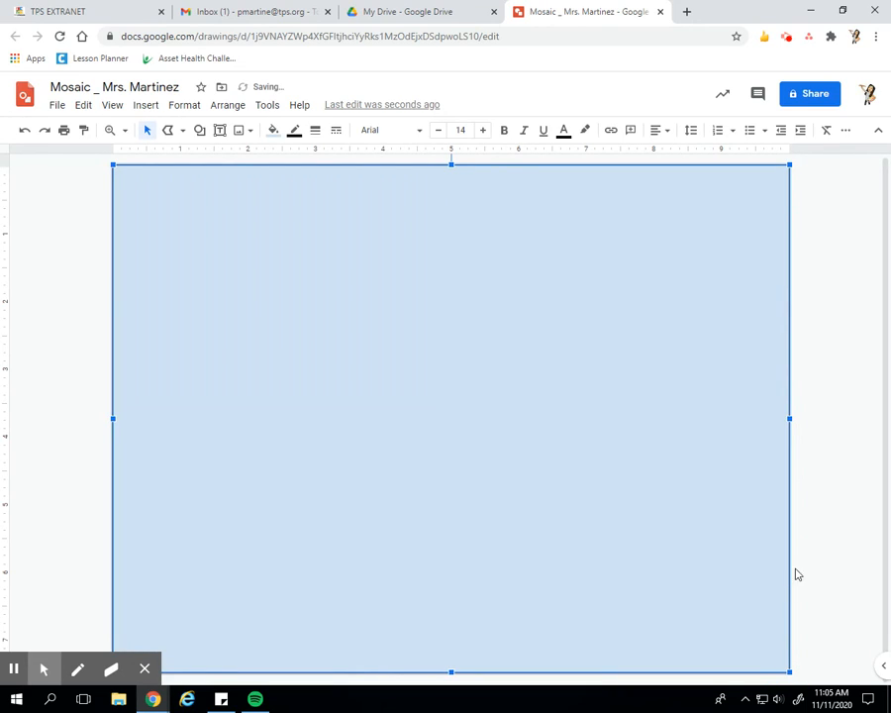
Fill the page-sized rectangle with the lightest yellow and make its border transparent
{"action": "left_click", "coordinate": [273, 132]}
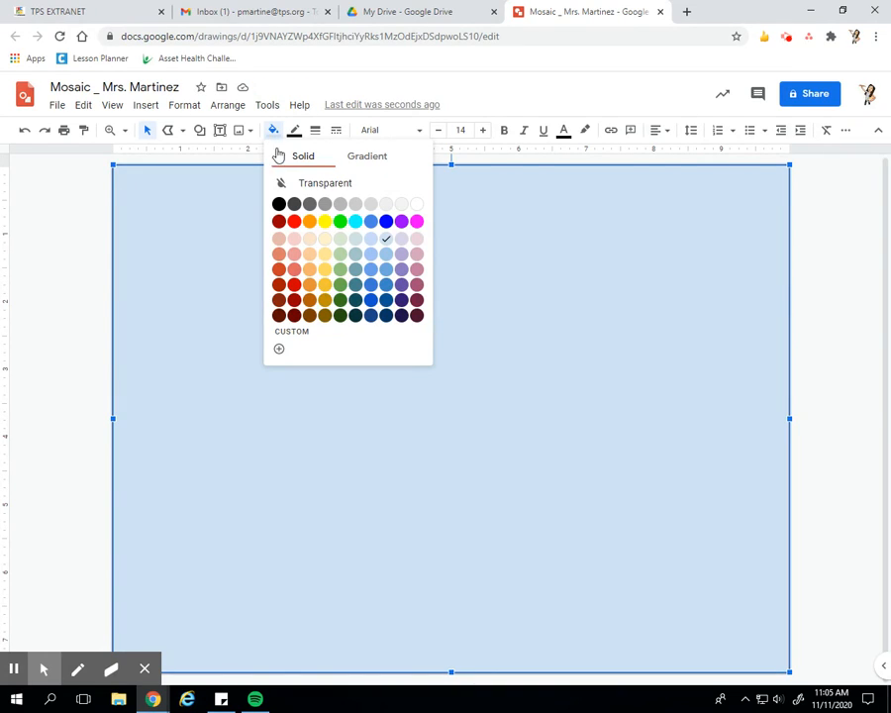
{"action": "left_click", "coordinate": [326, 239]}
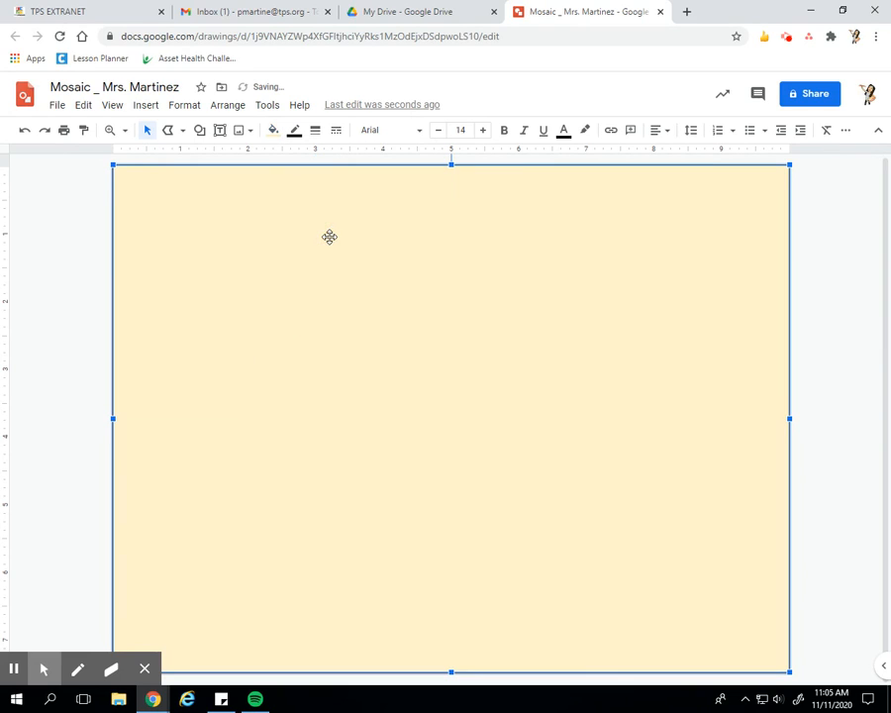
{"action": "left_click", "coordinate": [295, 132]}
{"action": "left_click", "coordinate": [317, 158]}
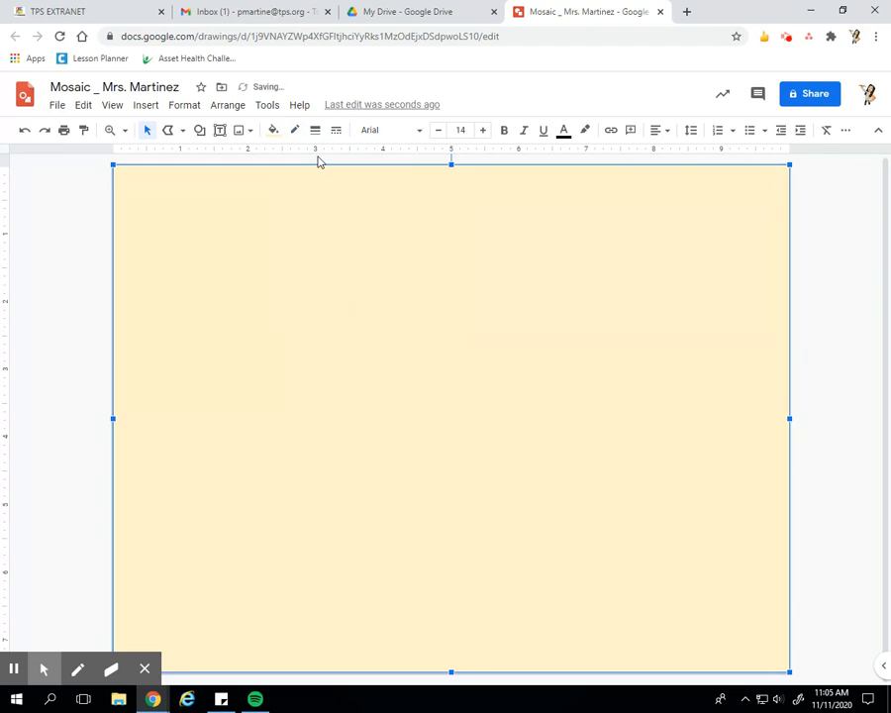
Send the light yellow rectangle to the back, behind all the mosaic tiles
{"action": "left_click", "coordinate": [230, 106]}
{"action": "mouse_move", "coordinate": [241, 130]}
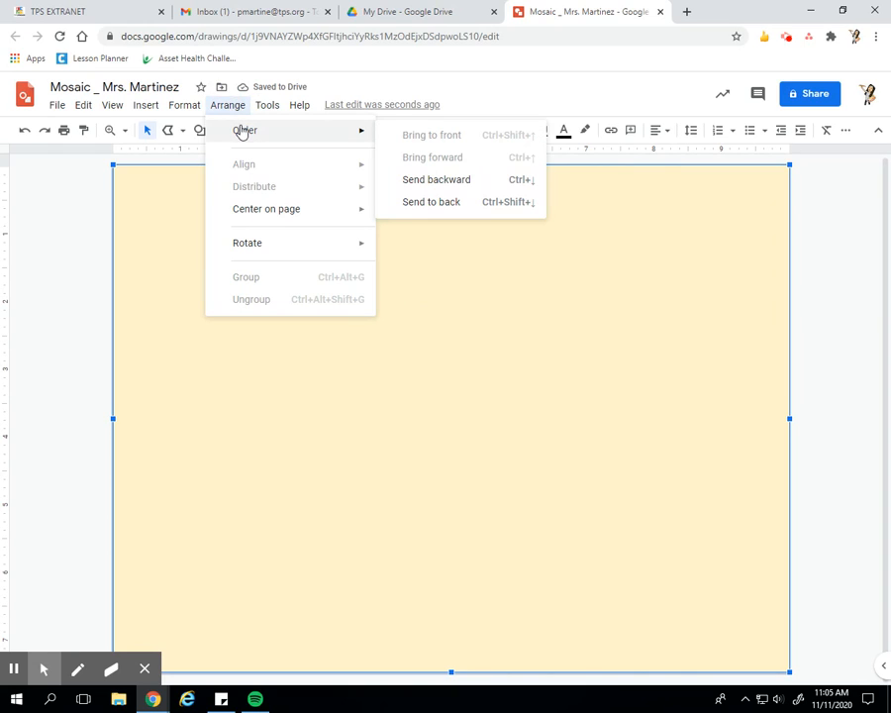
{"action": "left_click", "coordinate": [401, 199]}
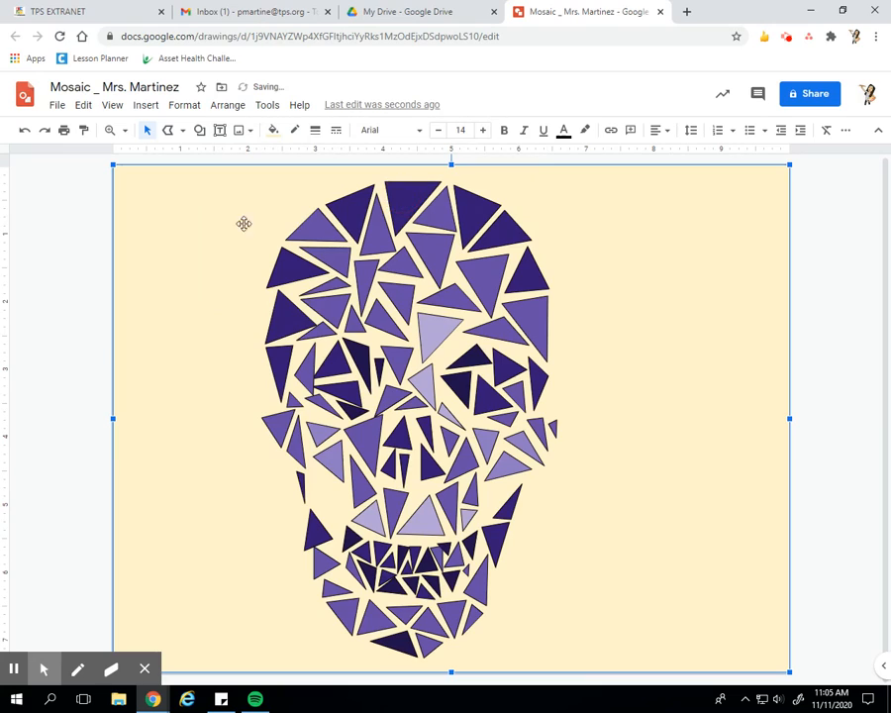
{"action": "left_click", "coordinate": [88, 274]}
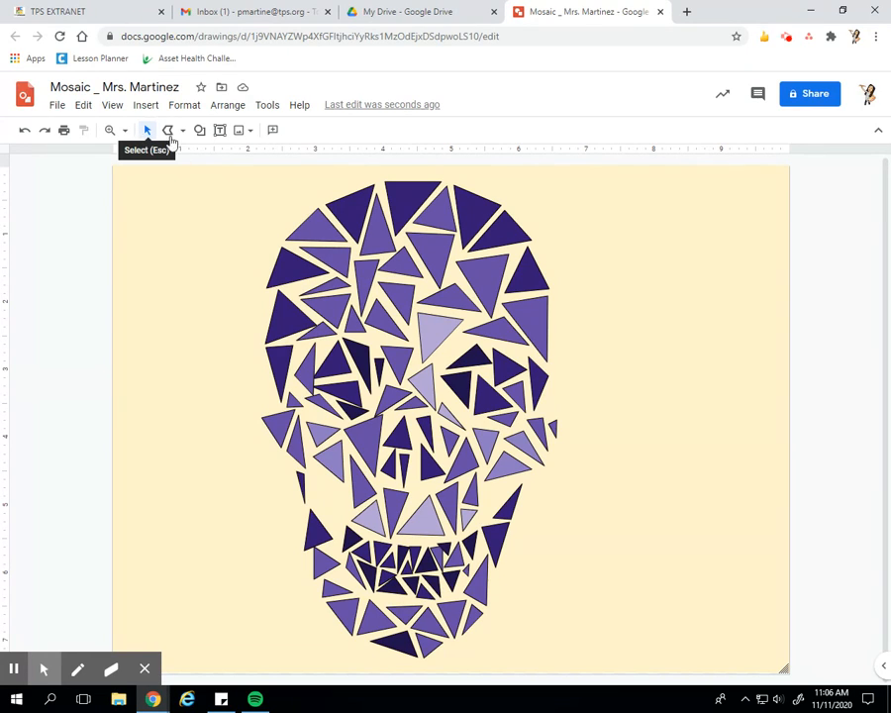
{"action": "left_click_drag", "start_coordinate": [258, 181], "coordinate": [393, 349]}
{"action": "left_click", "coordinate": [27, 132]}
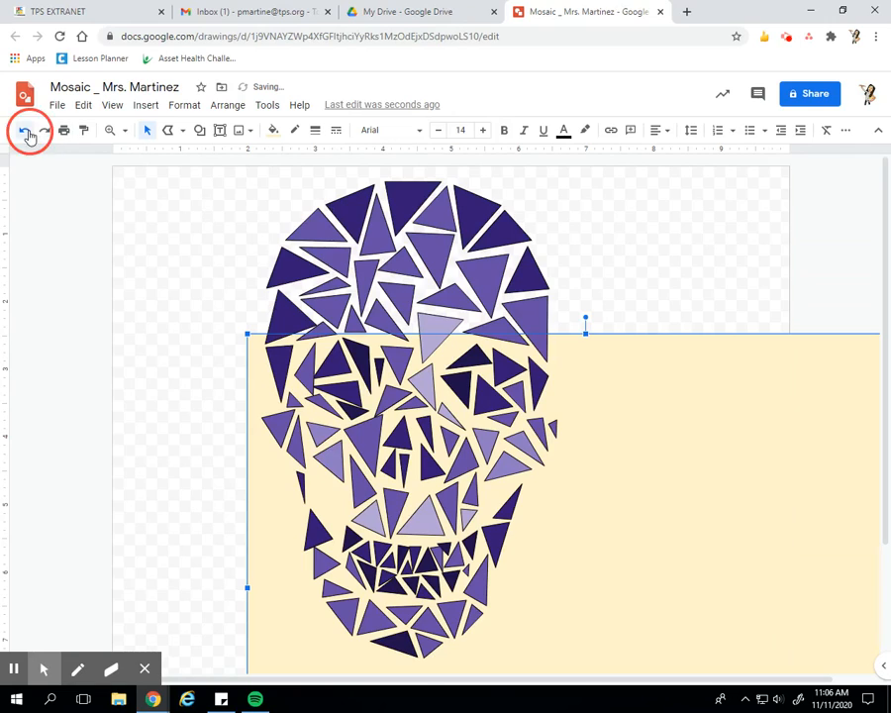
{"action": "left_click", "coordinate": [309, 233]}
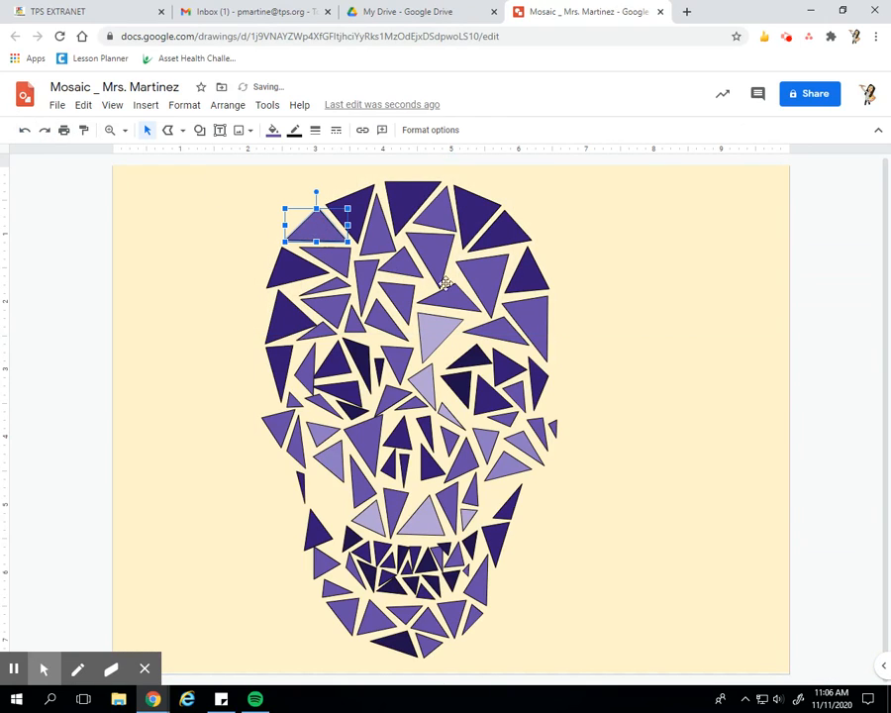
{"action": "left_click", "coordinate": [593, 352]}
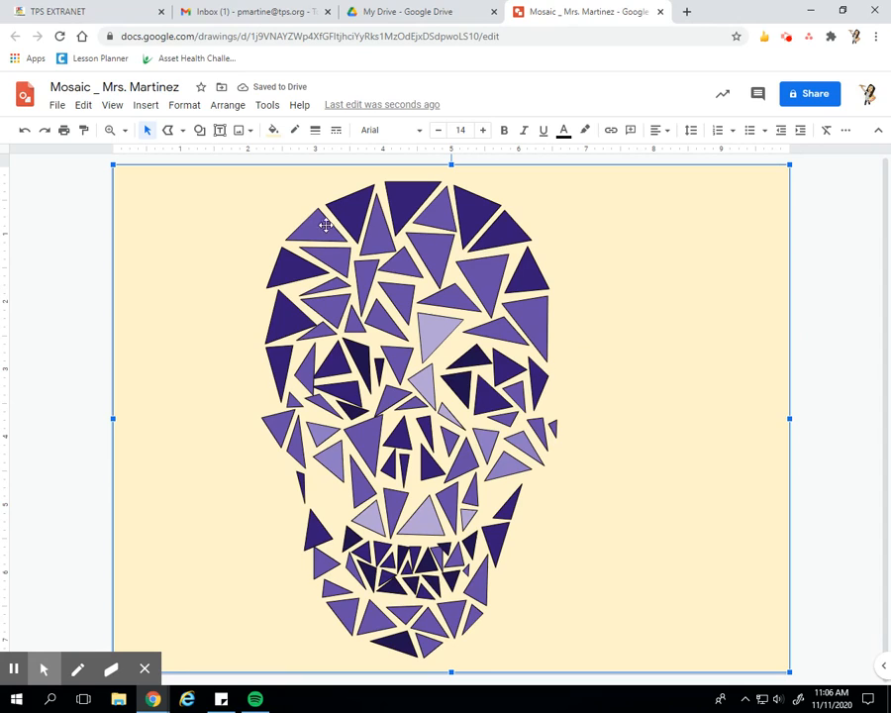
Move the light yellow background rectangle off to the right, clear of all the skull tiles
{"action": "left_click", "coordinate": [218, 192]}
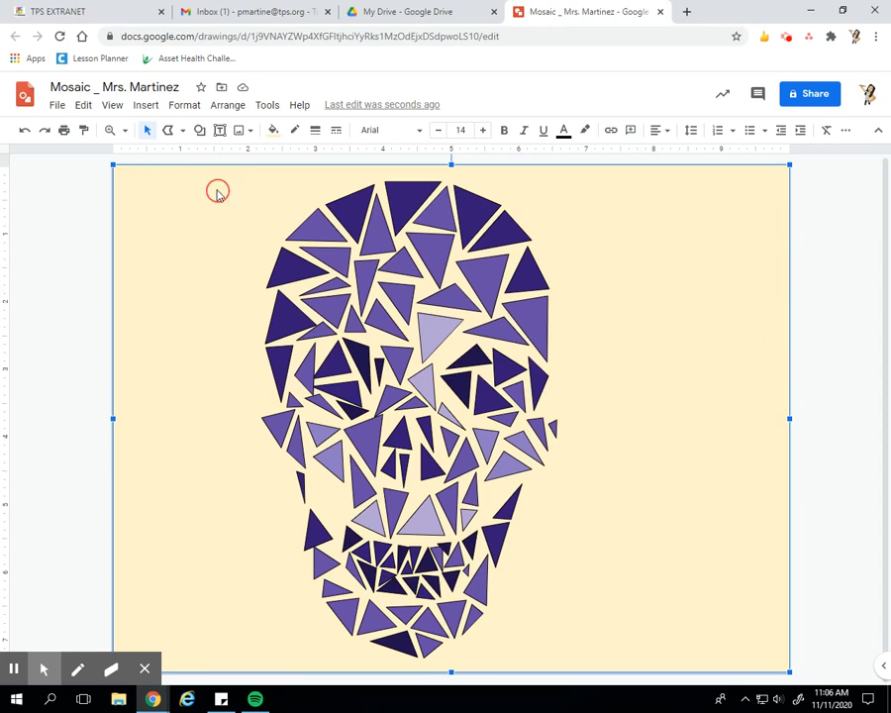
{"action": "left_click_drag", "start_coordinate": [217, 192], "coordinate": [763, 226]}
{"action": "left_click", "coordinate": [175, 185]}
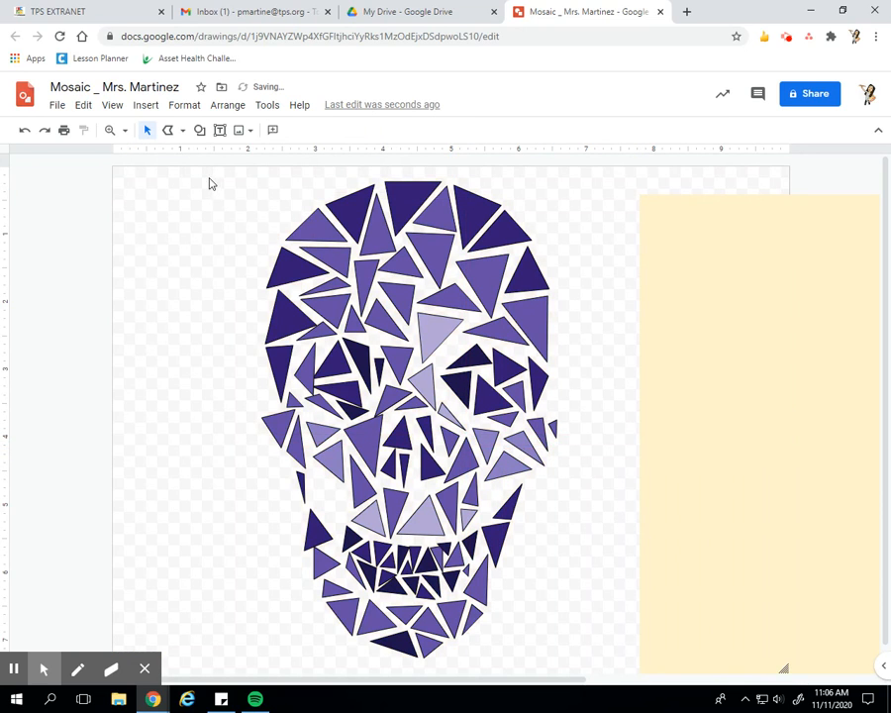
Select all the skull tiles together and make their borders transparent
{"action": "left_click_drag", "start_coordinate": [209, 183], "coordinate": [595, 668]}
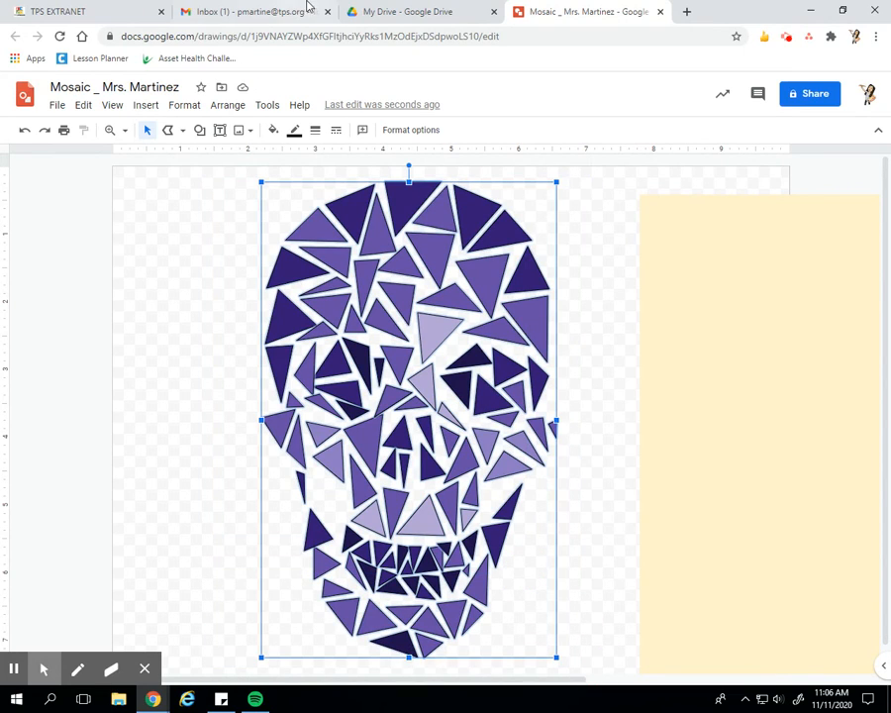
{"action": "left_click", "coordinate": [294, 133]}
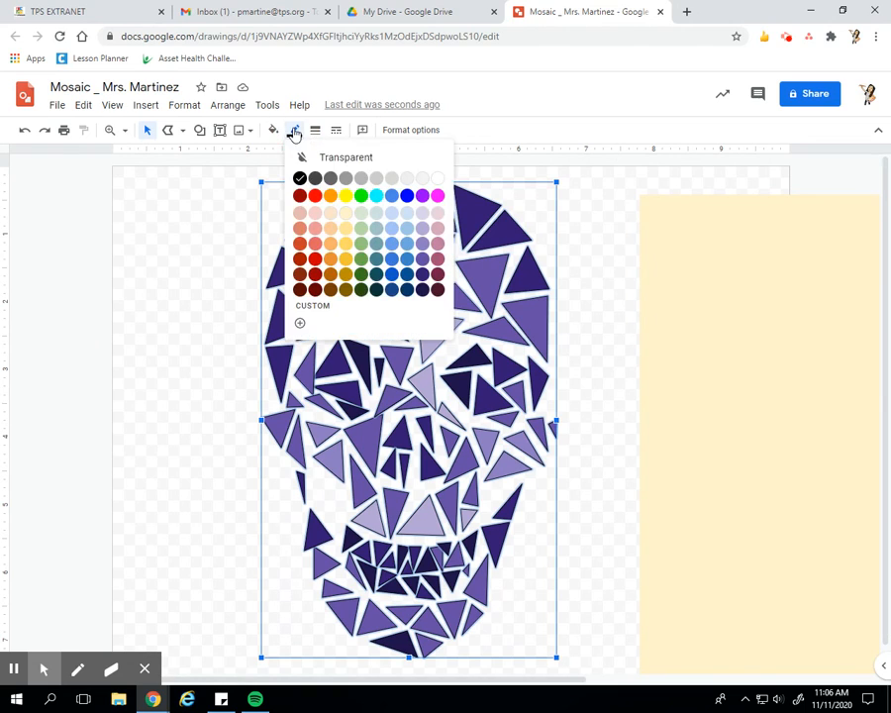
{"action": "left_click", "coordinate": [324, 158]}
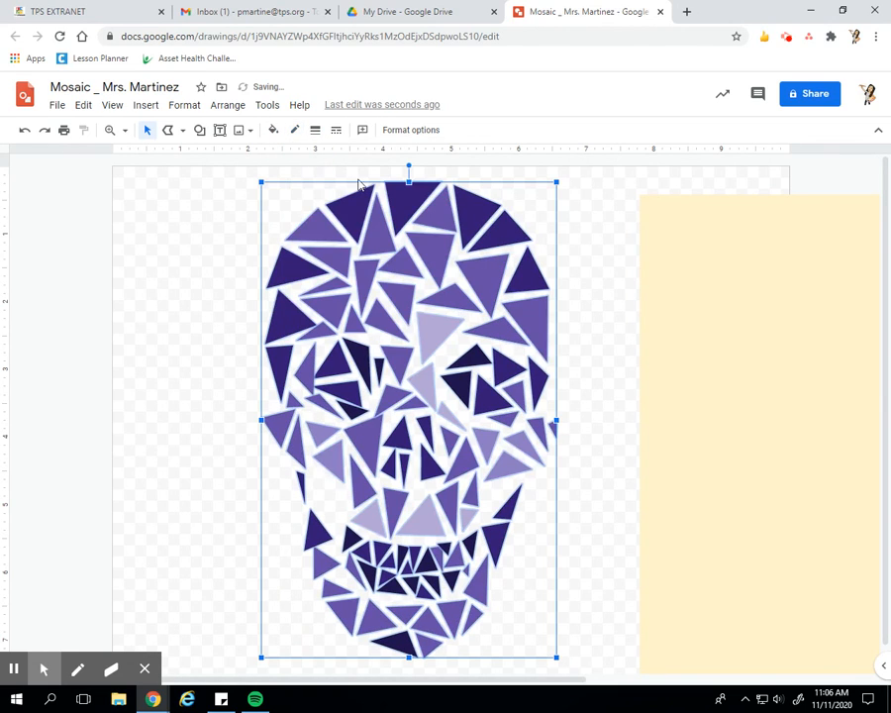
{"action": "left_click", "coordinate": [750, 163]}
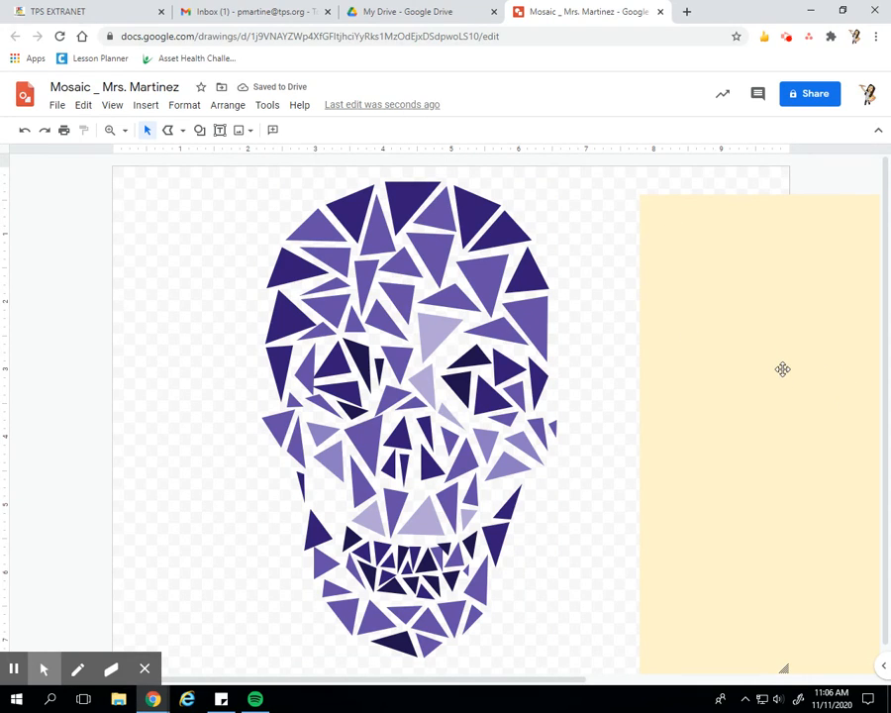
Move the light yellow background rectangle back so it covers the whole page behind the skull
{"action": "left_click_drag", "start_coordinate": [782, 369], "coordinate": [254, 340]}
{"action": "left_click", "coordinate": [55, 307]}
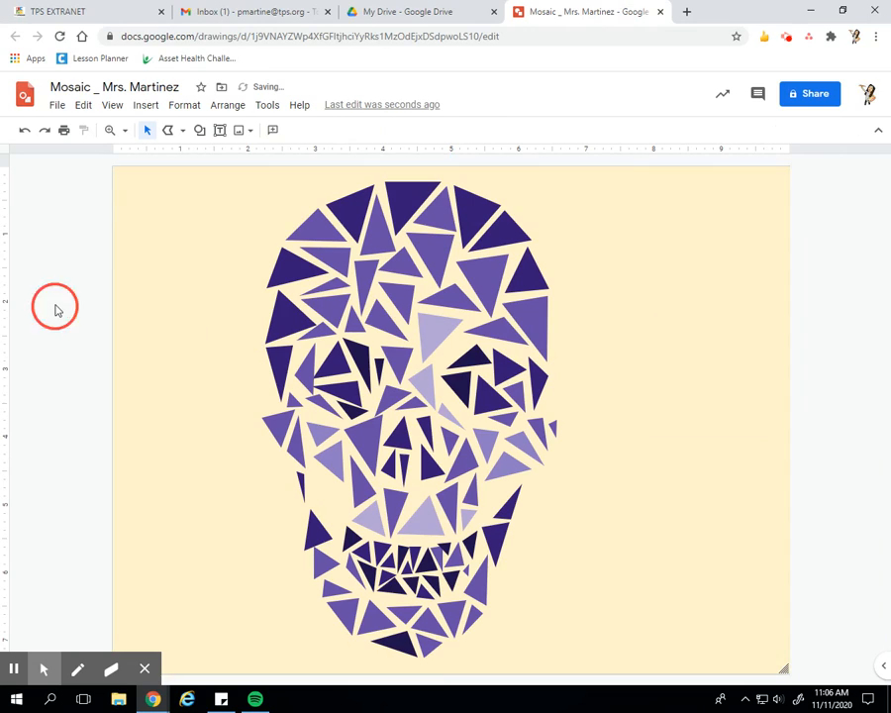